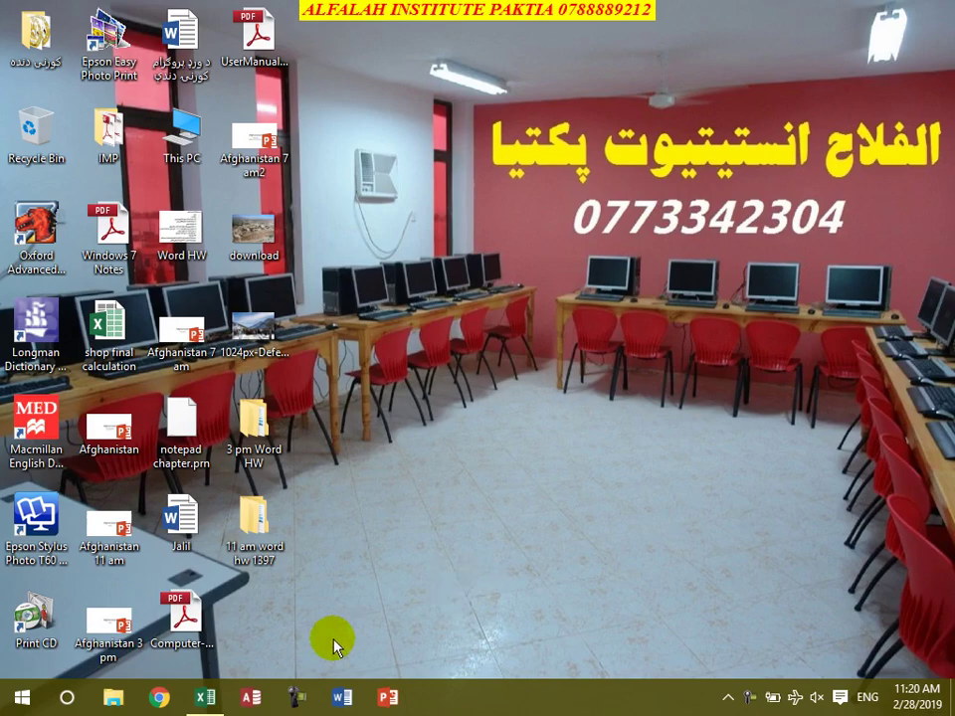
- Restore the Excel workbook that lists the seven students' marks
left_click(205, 698)
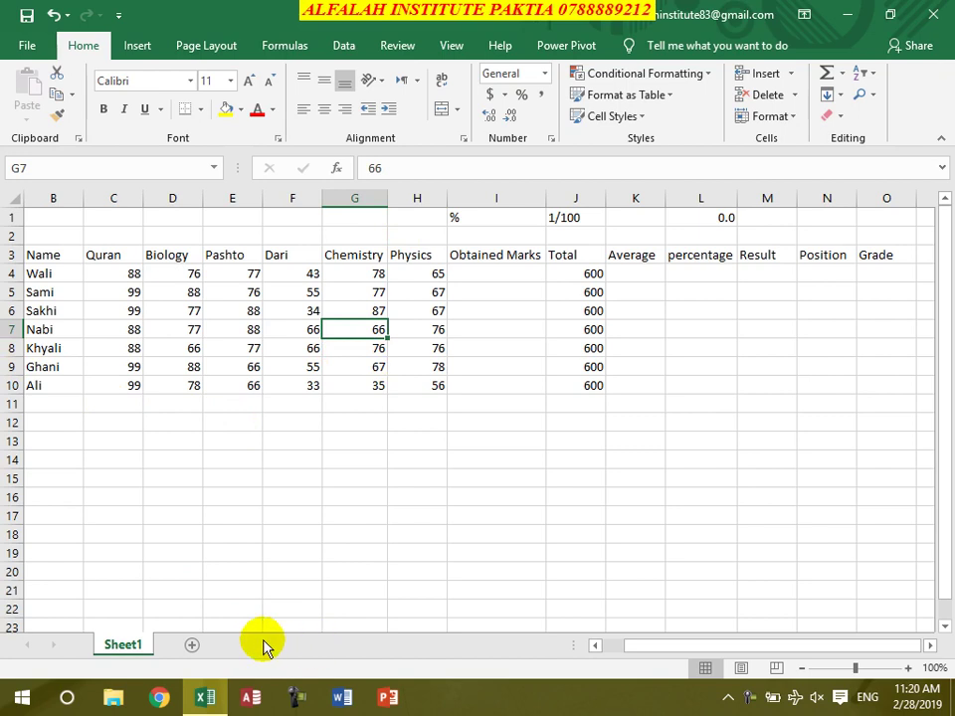
left_click(596, 646)
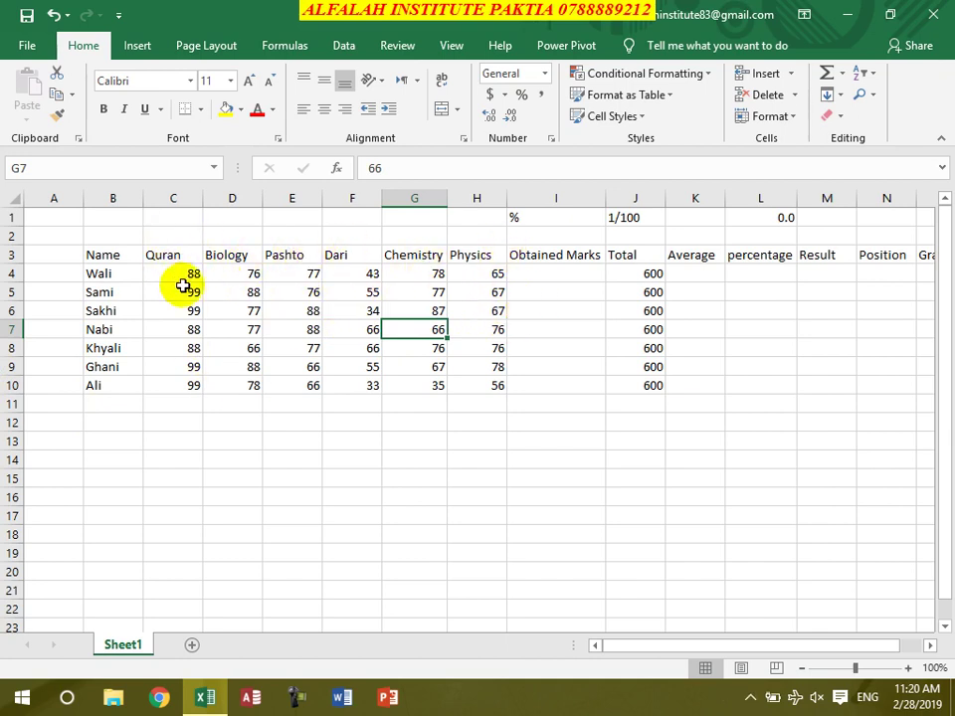
left_click(559, 271)
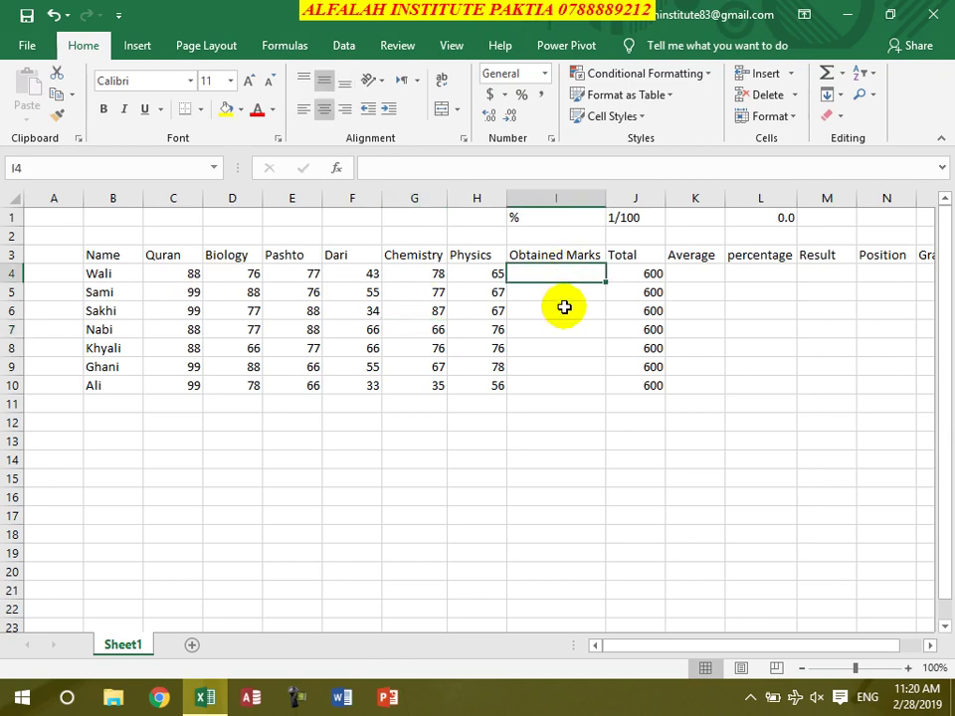
- Enter =SUM(C4:H4) in I4 and fill it down to I10 for all seven students
type("=sum(")
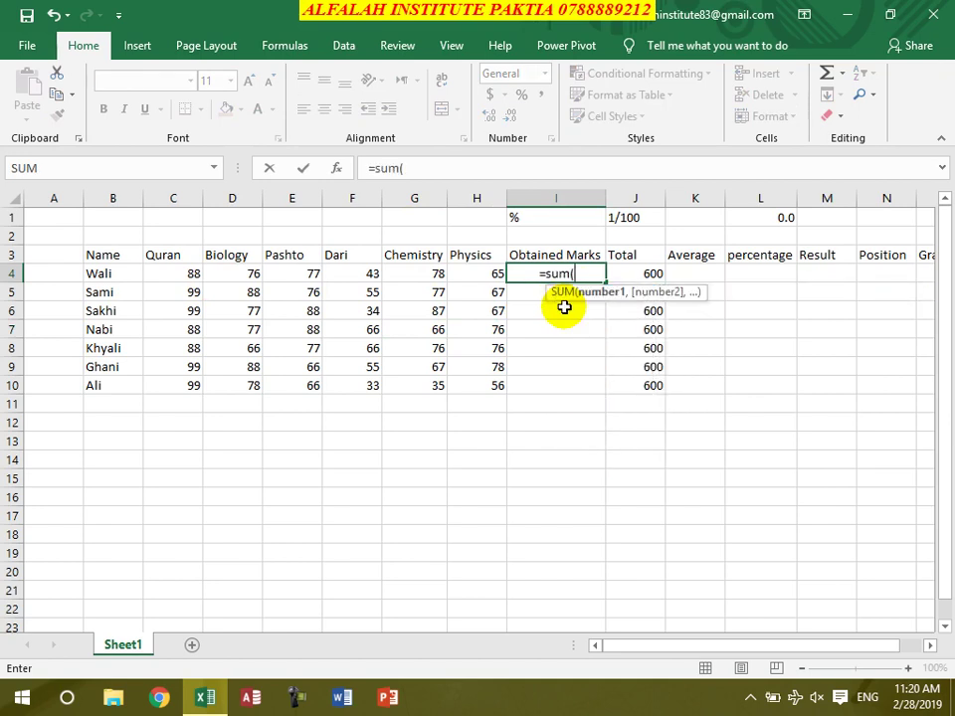
key("Left")
key("shift+Left")
key("shift+Left")
key("shift+Left")
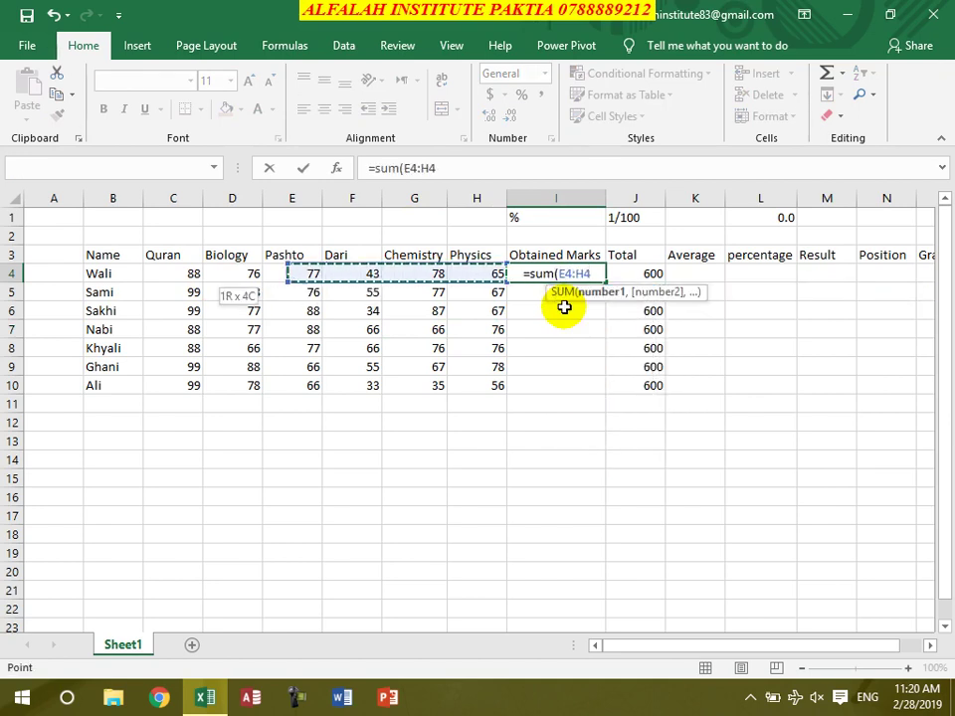
key("shift+Left")
key("shift+Left")
type(")")
key("Return")
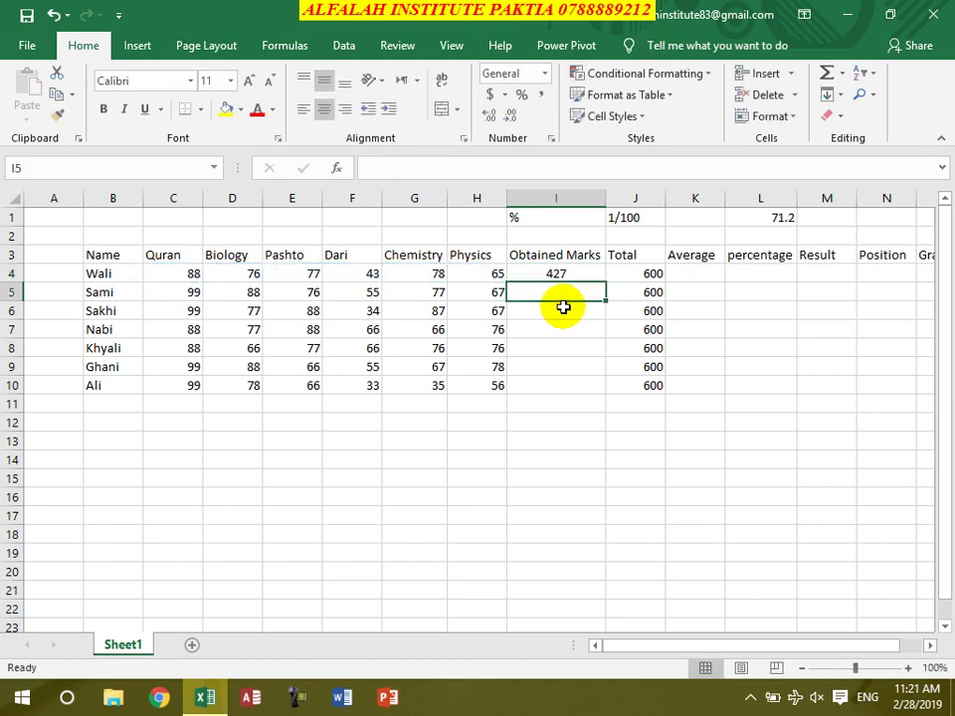
left_click(576, 273)
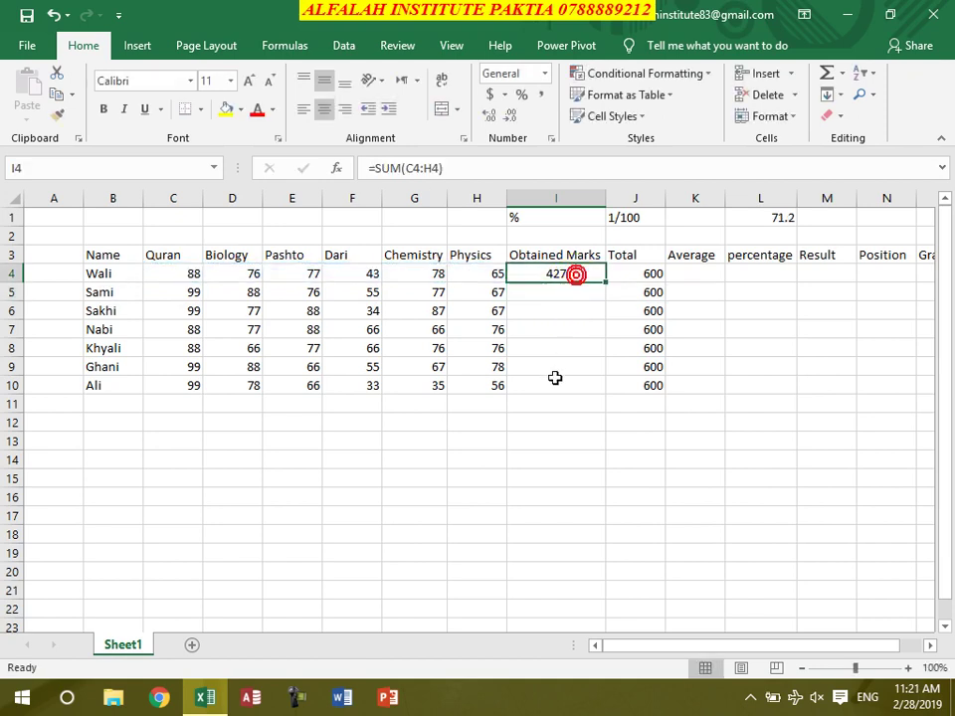
double_click(606, 283)
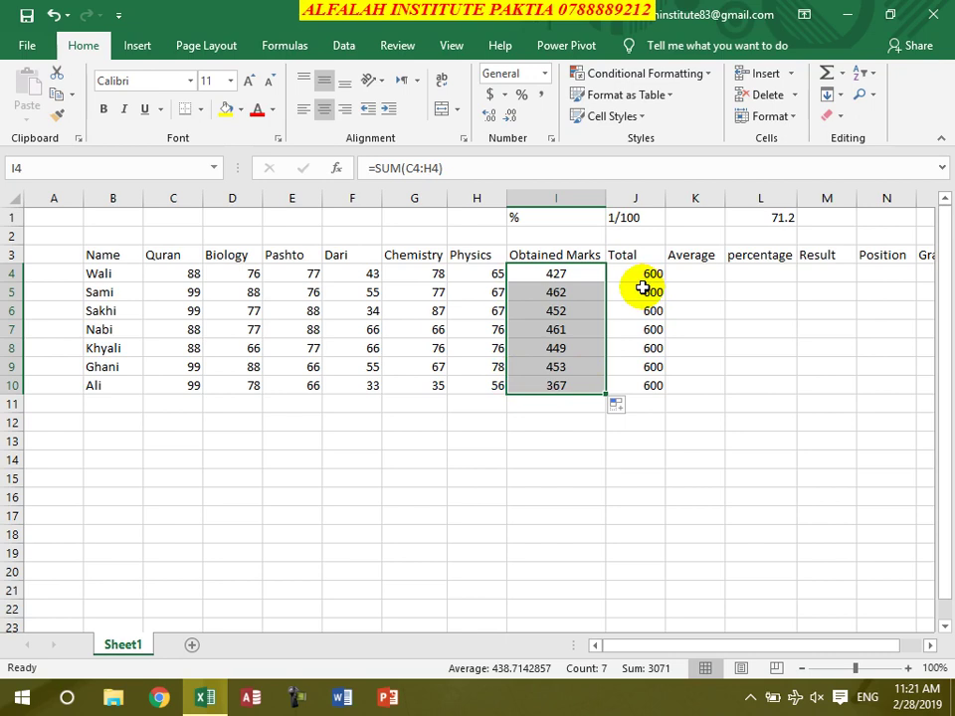
- Check the 600 values in the Total column, leaving them unchanged
left_click(642, 288)
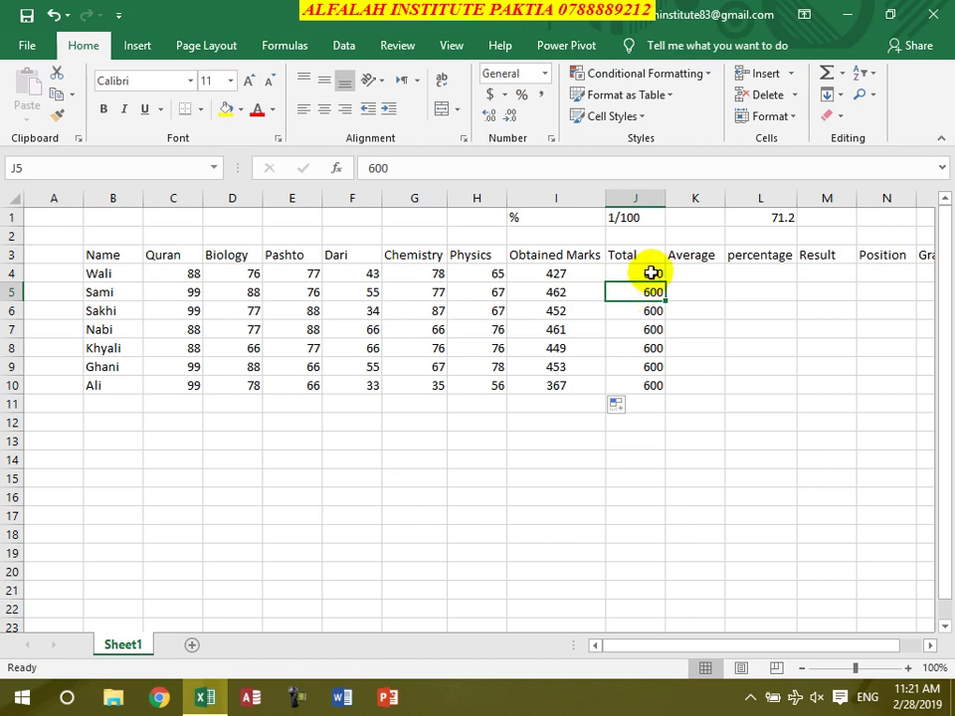
double_click(649, 273)
double_click(650, 274)
left_click(621, 312)
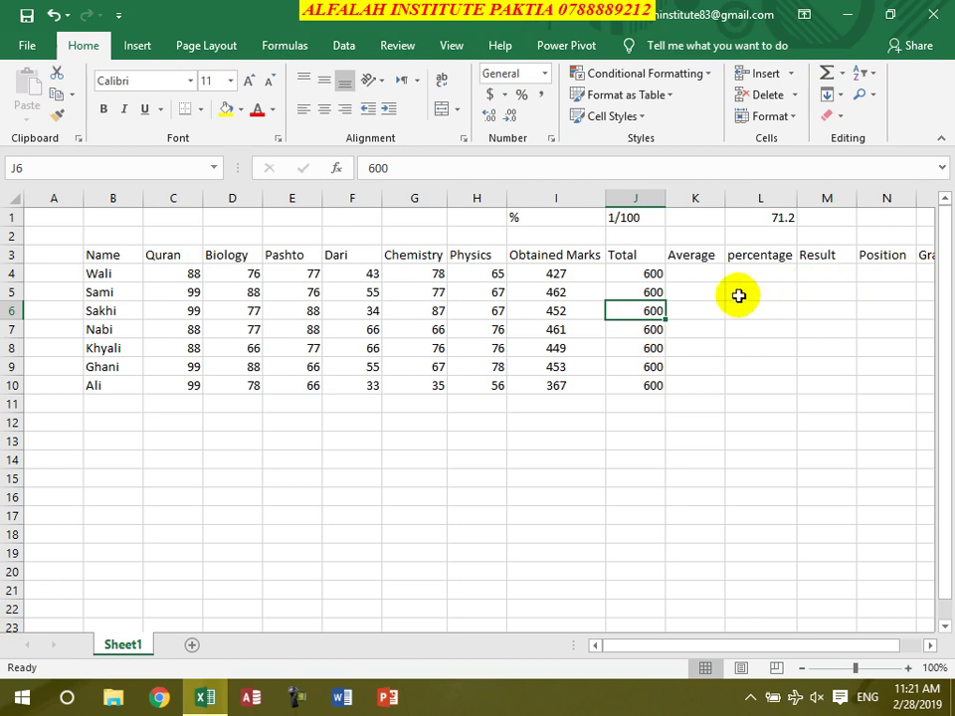
left_click(705, 275)
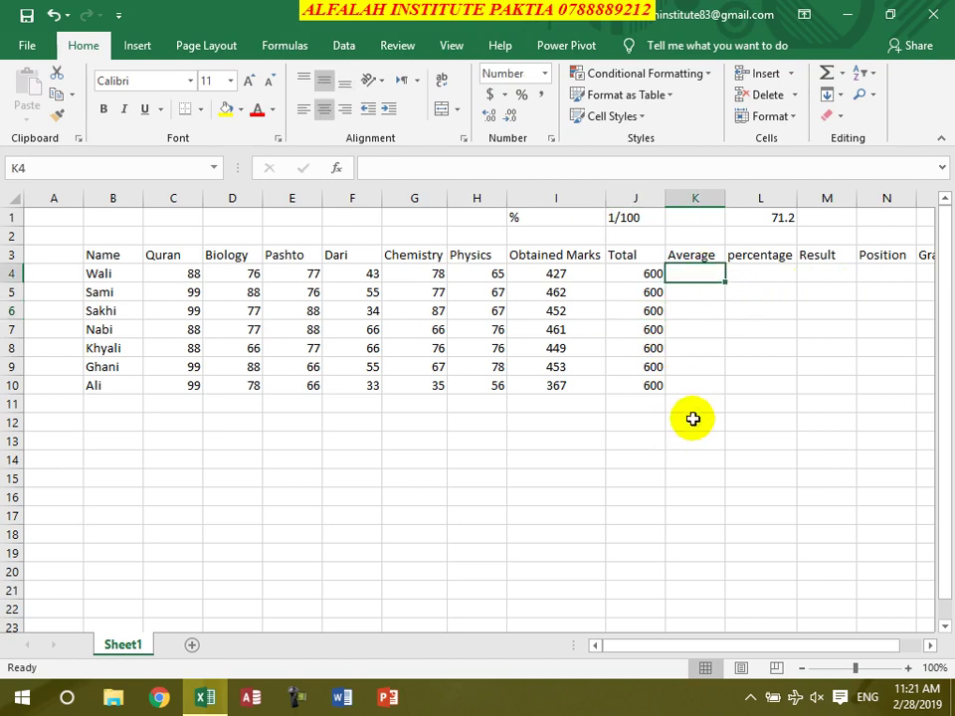
- Enter =AVERAGE(C4:H4) in K4 and fill it down to K10
type("=average(")
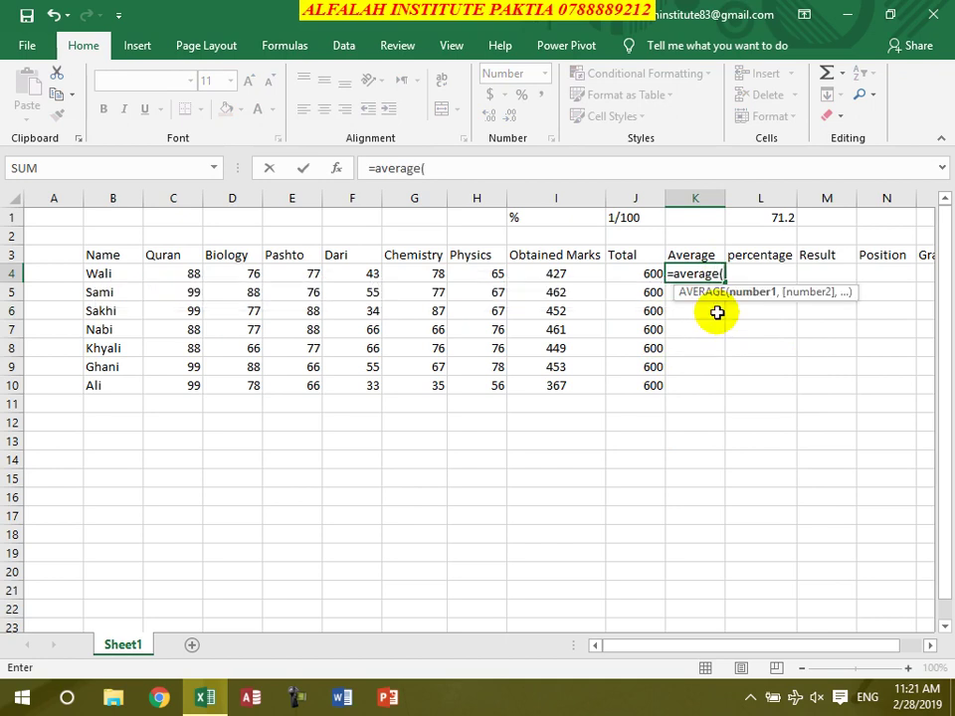
left_click_drag(157, 273, 480, 276)
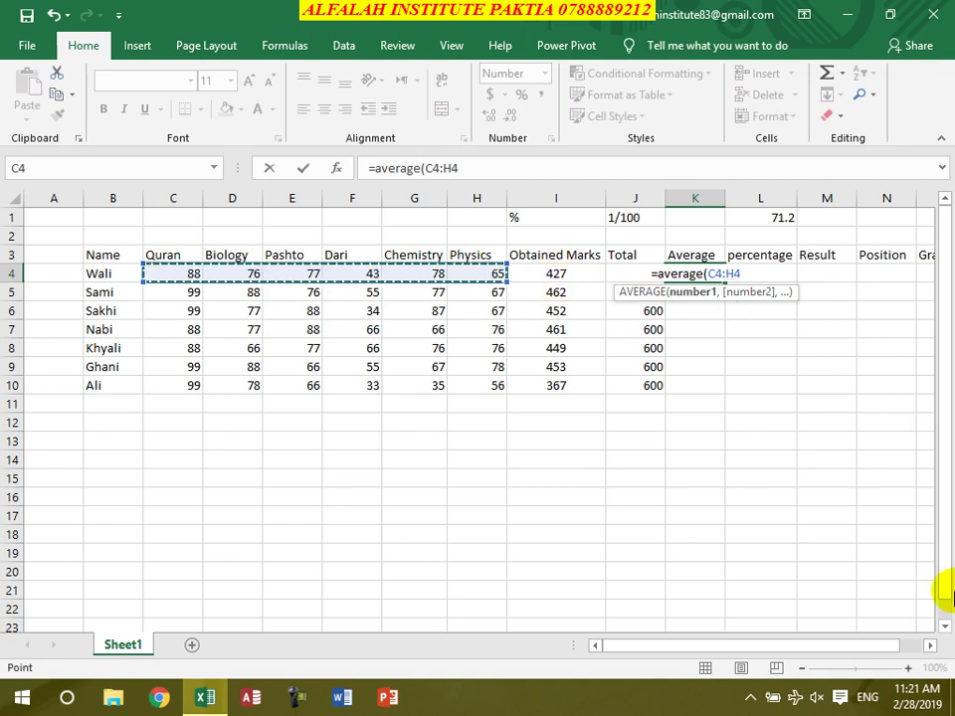
type(")")
key("Return")
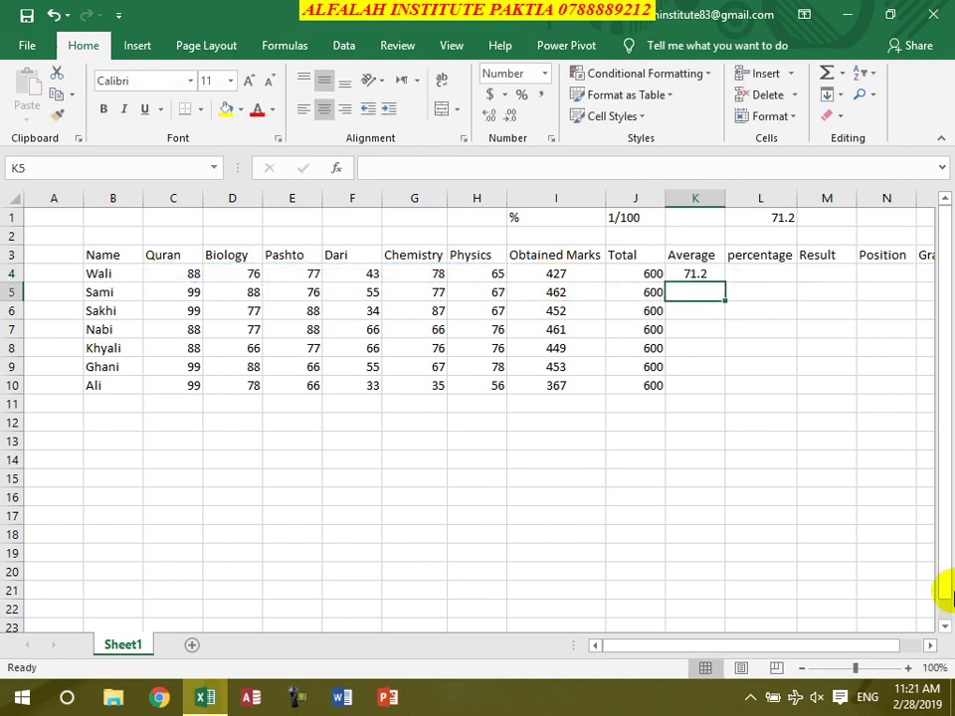
left_click(707, 274)
double_click(726, 282)
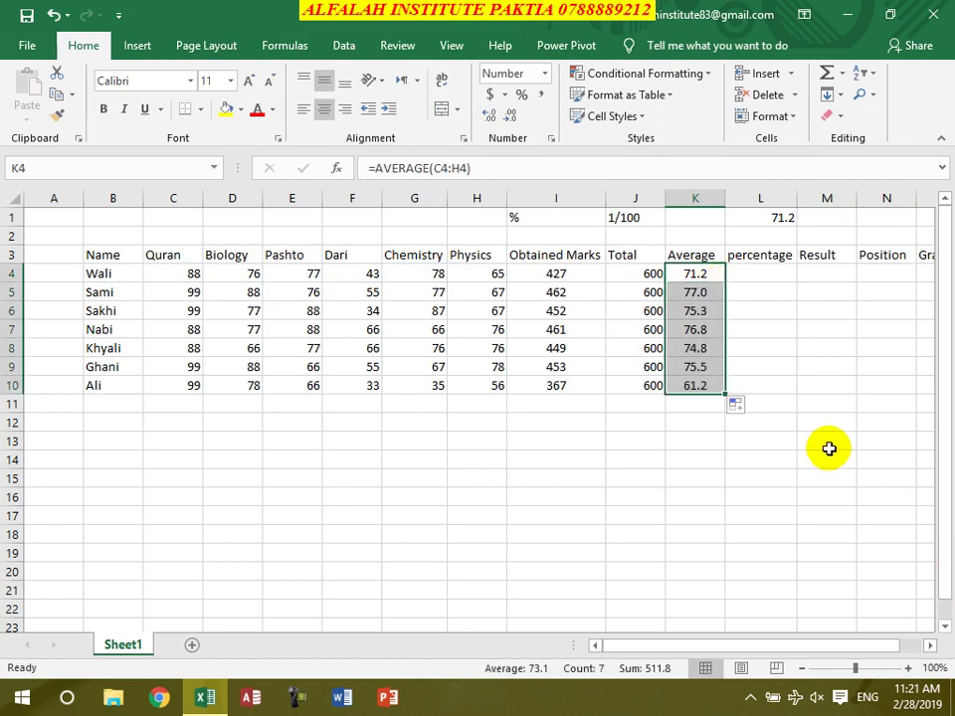
left_click(759, 277)
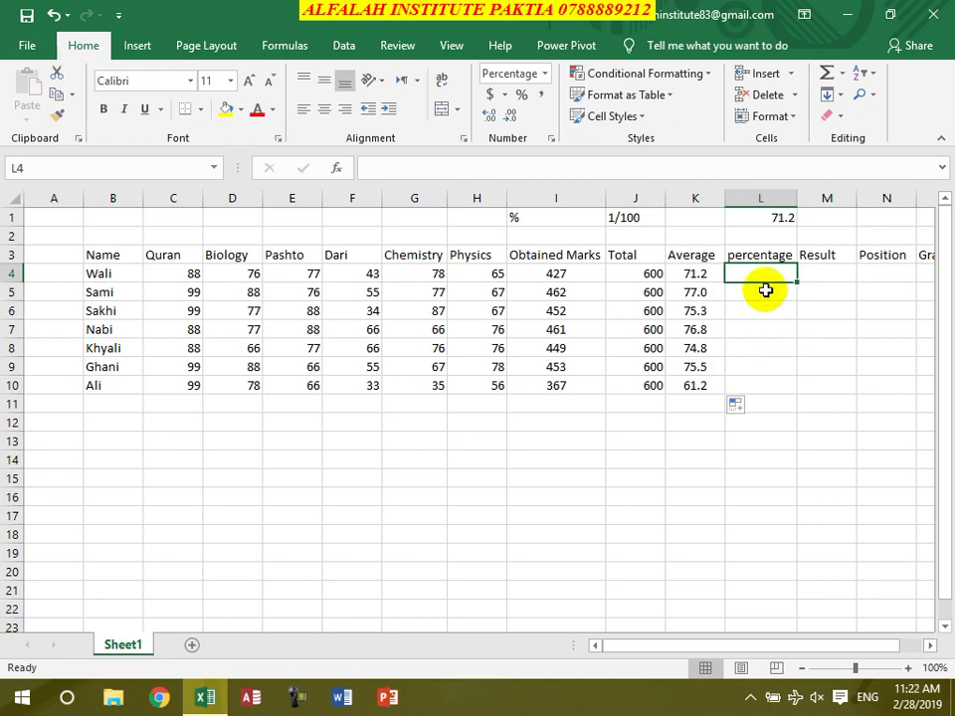
- Apply the Percentage number format to L4:L10
left_click_drag(763, 278, 763, 341)
left_click(766, 348)
left_click_drag(745, 270, 748, 388)
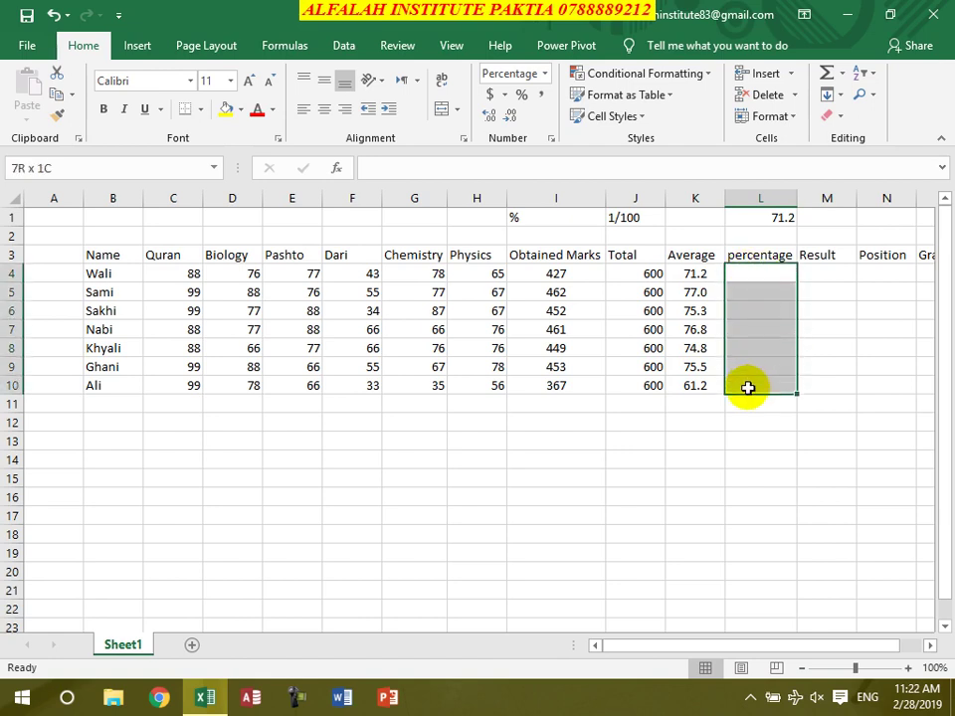
left_click(546, 73)
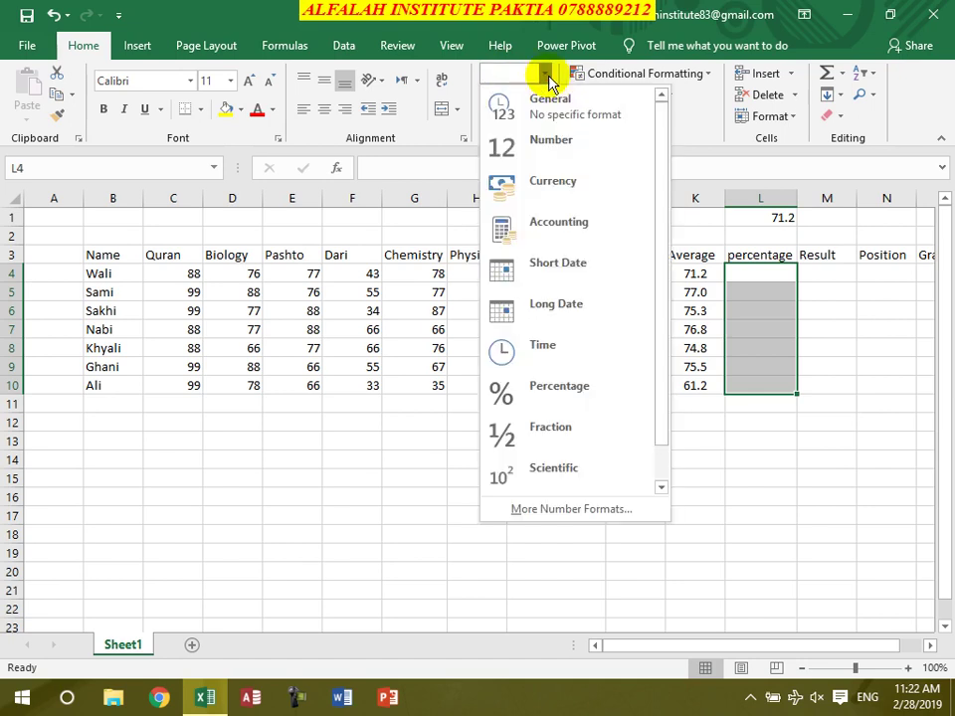
left_click(552, 390)
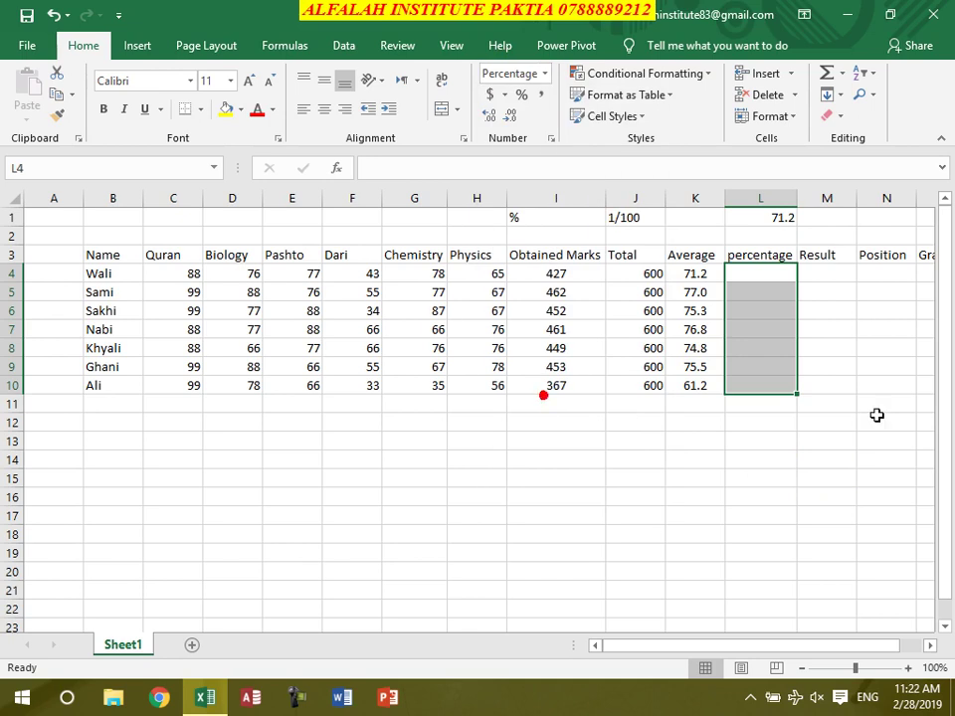
left_click(753, 276)
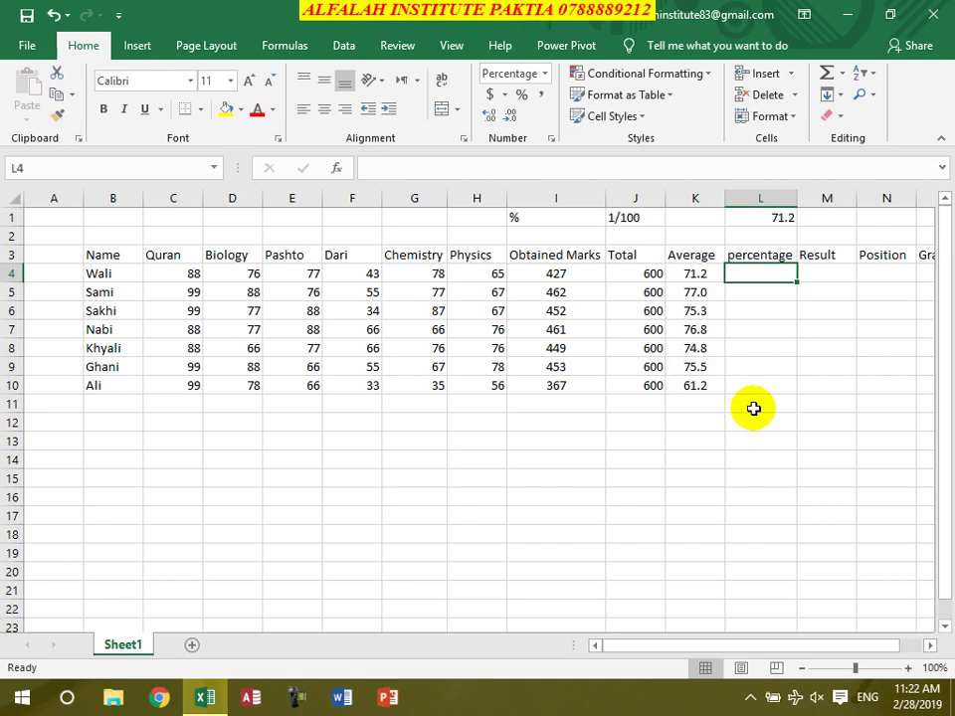
left_click(714, 530)
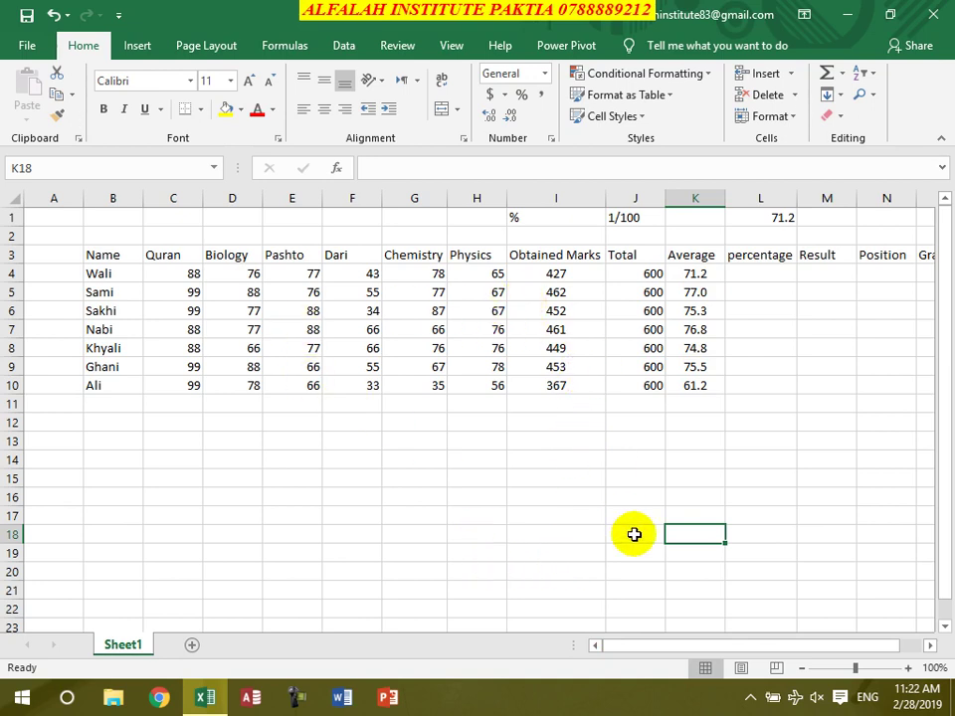
- Enter the test formula =I4*100/600 in K18
type("=")
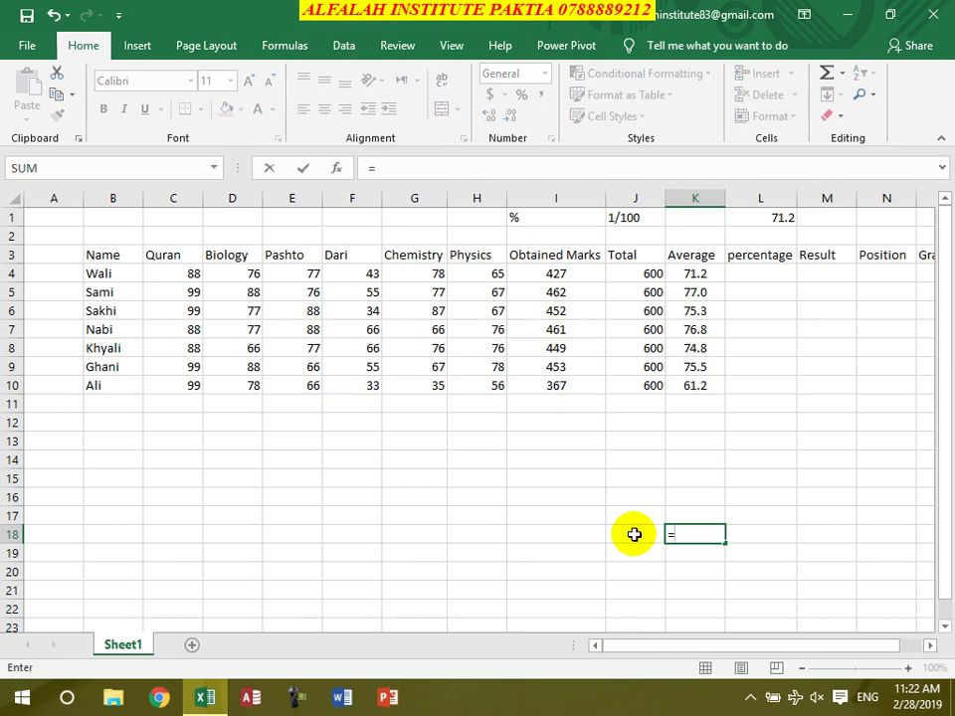
left_click(550, 275)
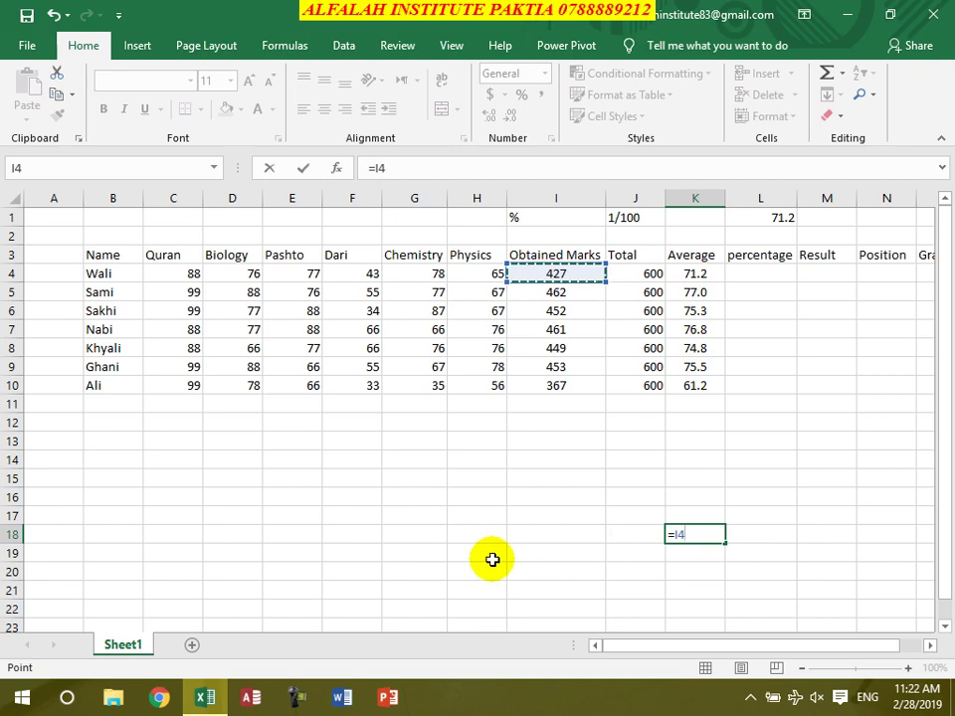
type("*")
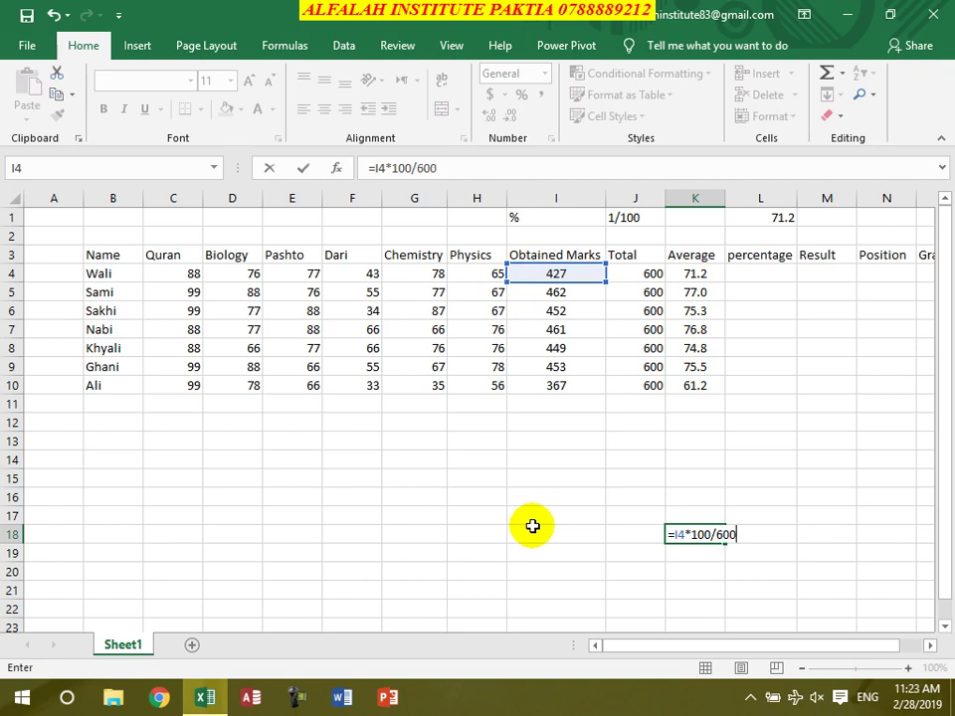
key("Return")
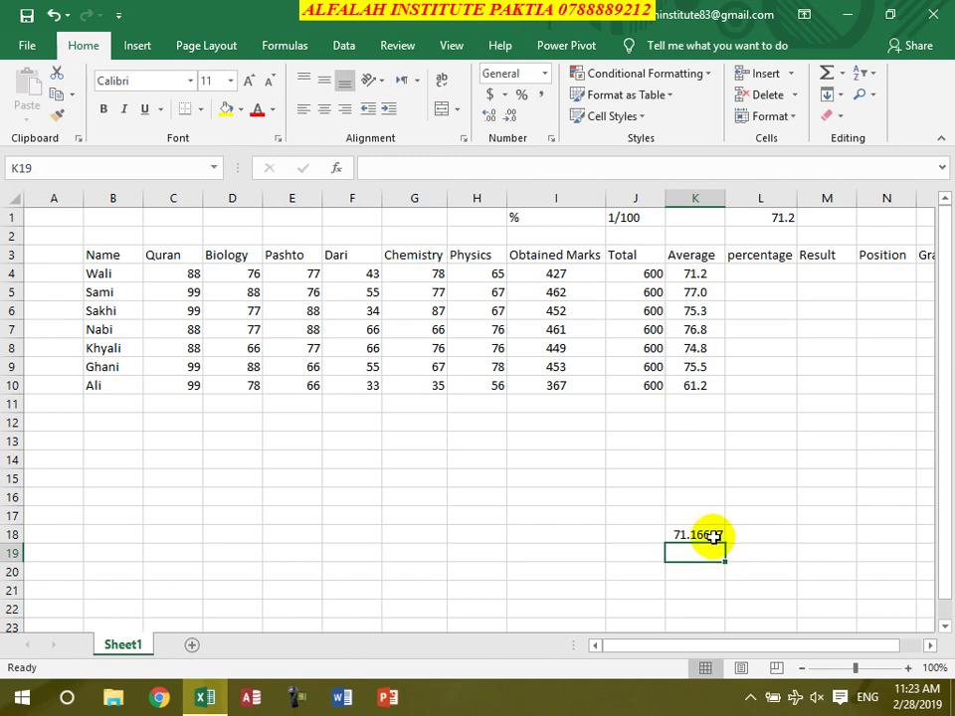
- Reduce K18's decimals to show 71.2, and apply Percent style to L4
left_click(712, 535)
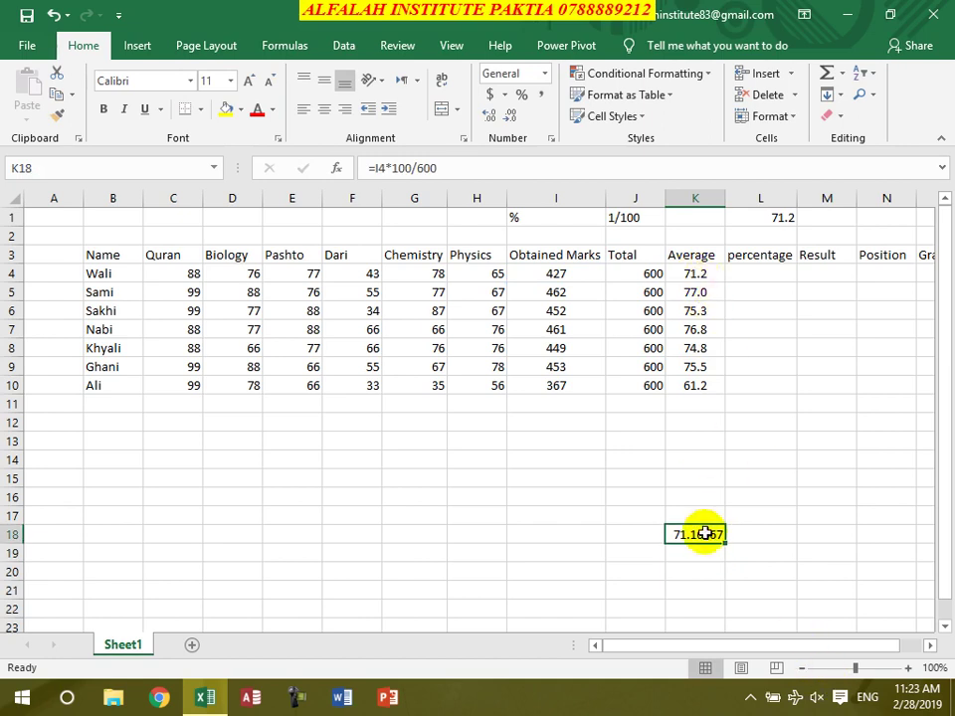
left_click(511, 116)
left_click(512, 116)
left_click(511, 116)
left_click(510, 116)
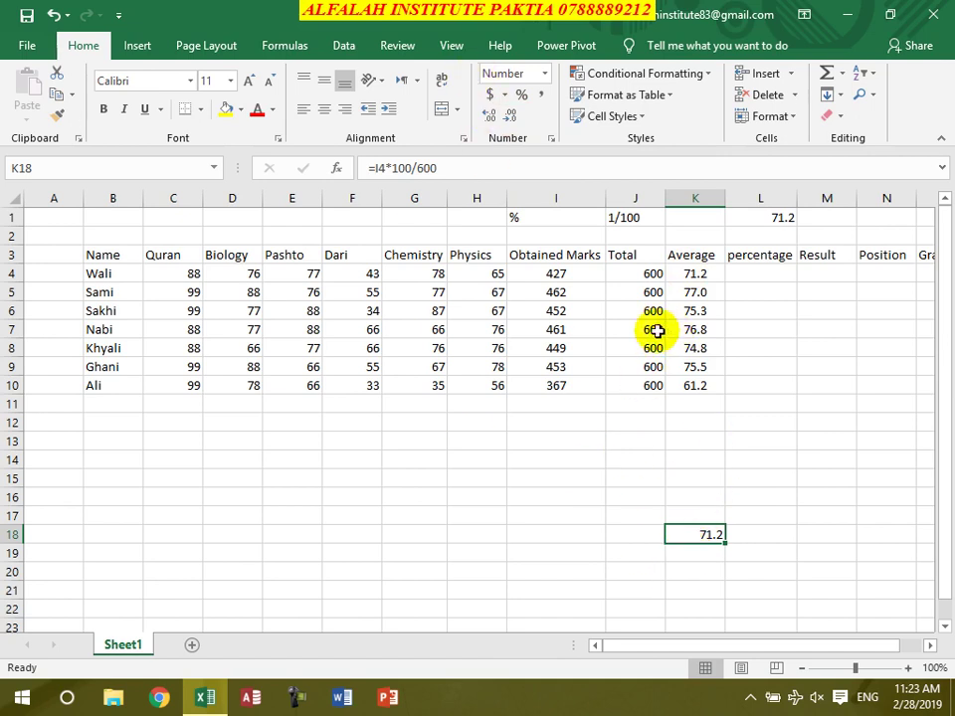
left_click(760, 277)
key("ctrl+shift+5")
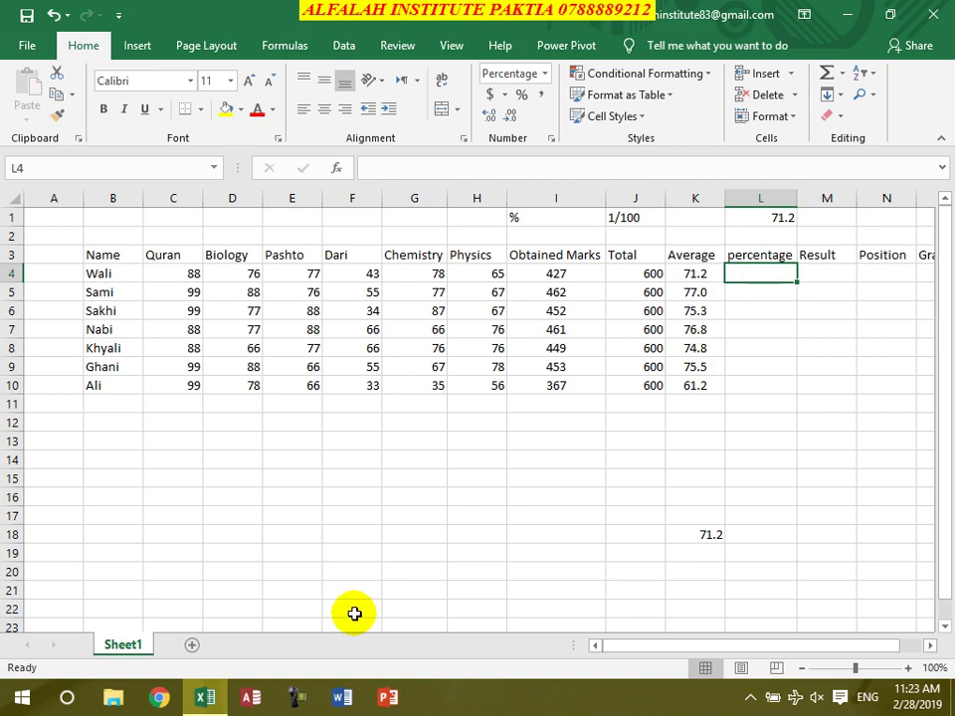
- Enter =I4/J4 in L4 with one decimal place and fill it down to L10
type("=")
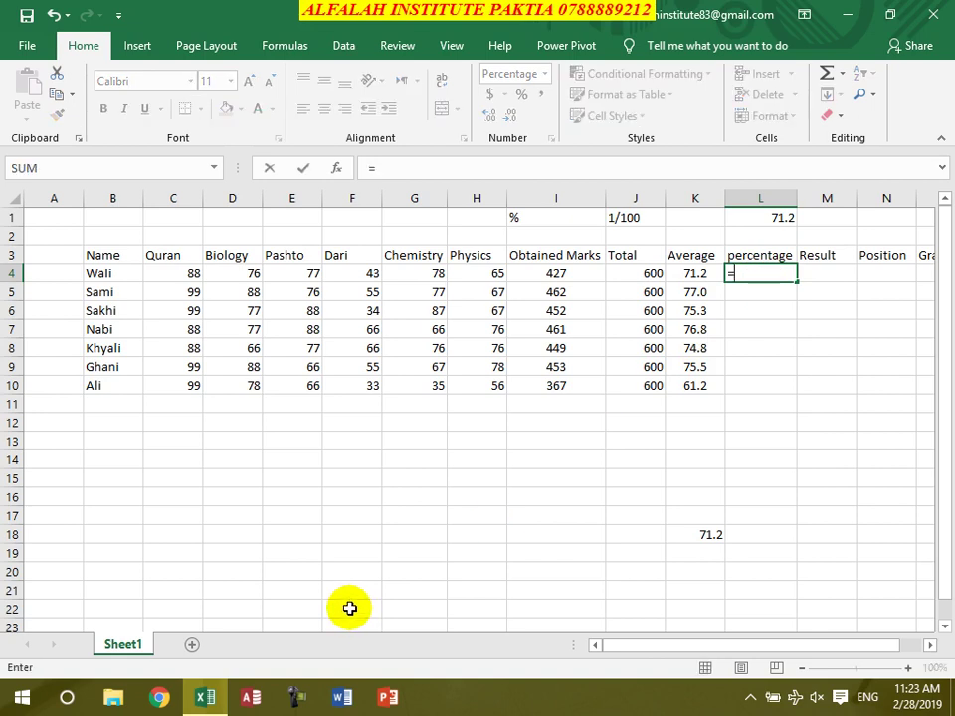
left_click(550, 278)
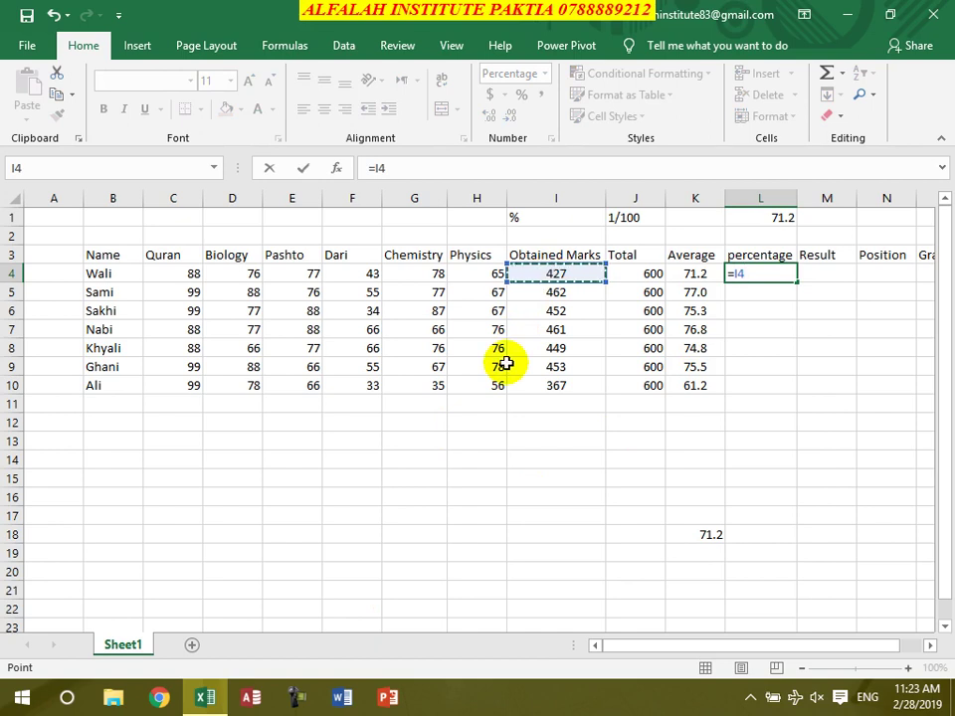
type("/")
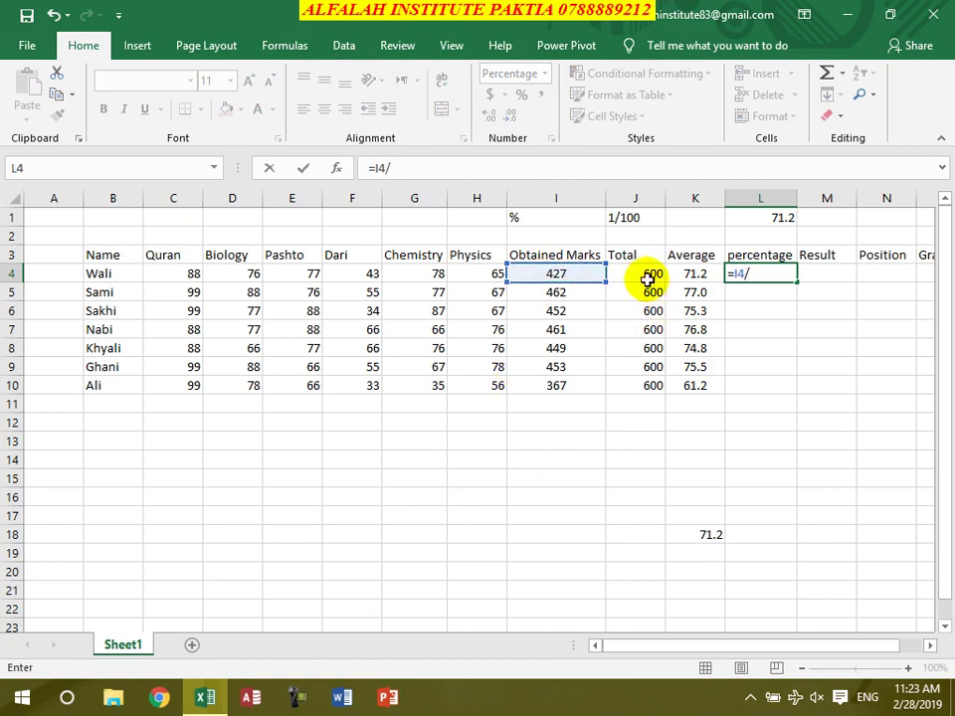
left_click(642, 274)
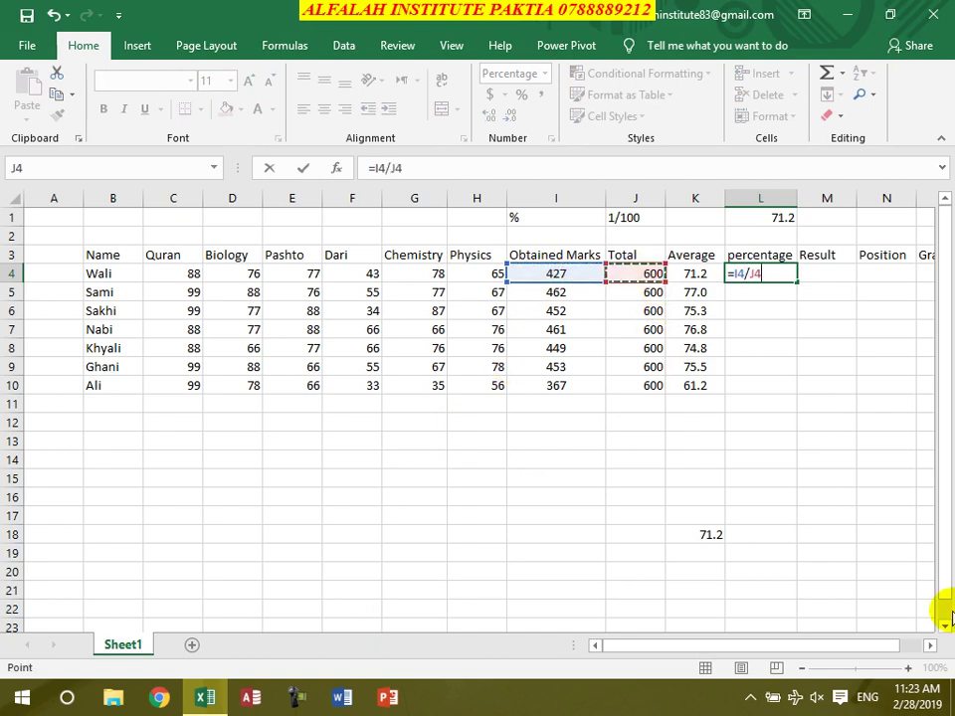
key("Return")
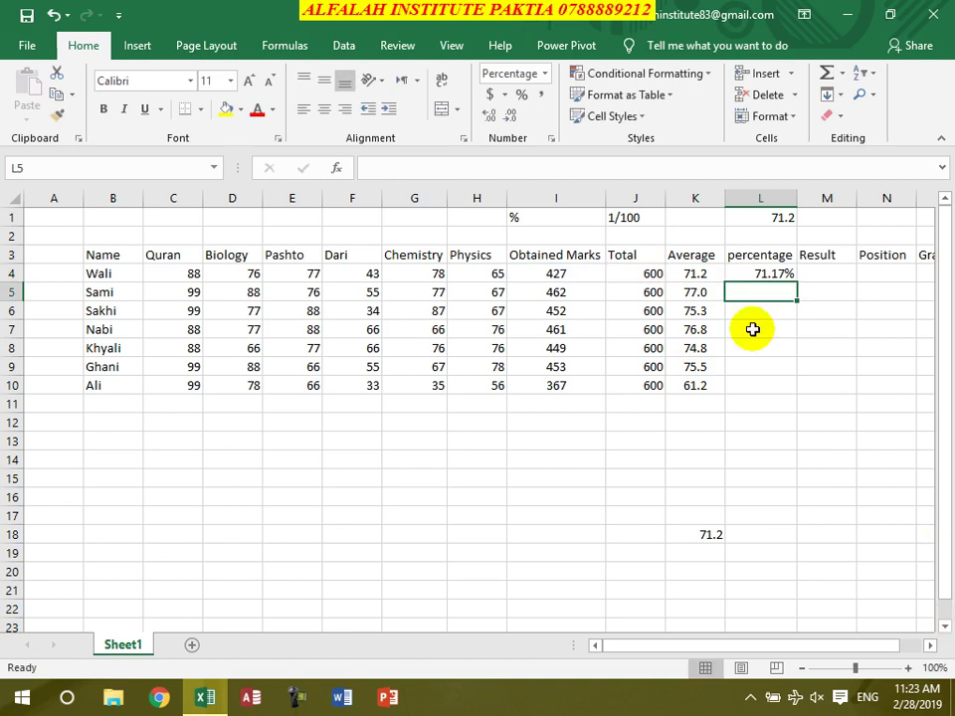
left_click(753, 273)
left_click(753, 273)
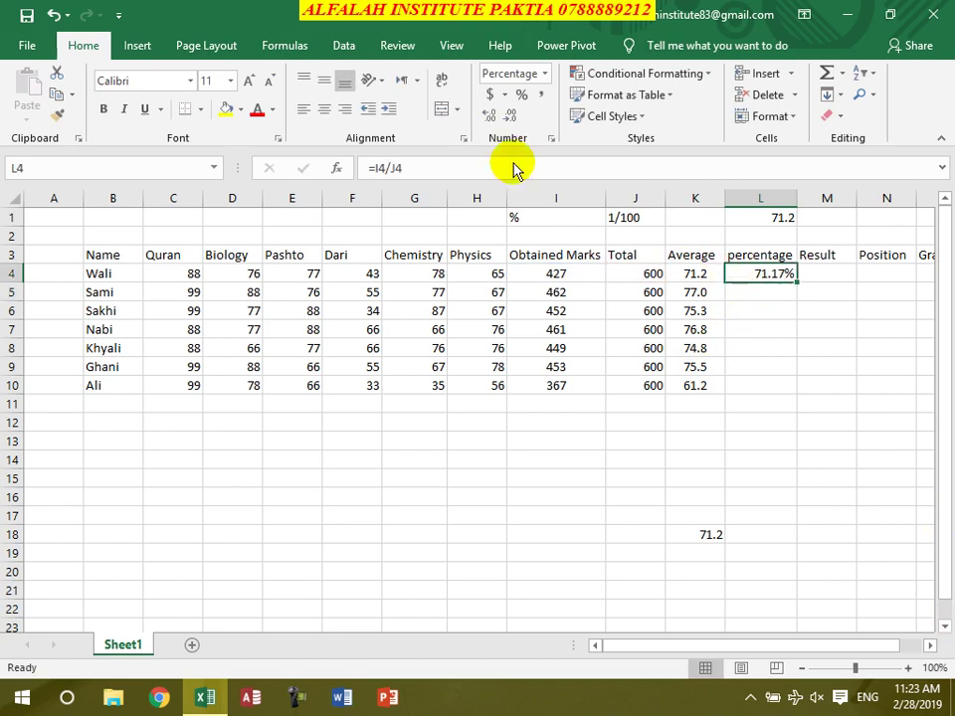
left_click(510, 116)
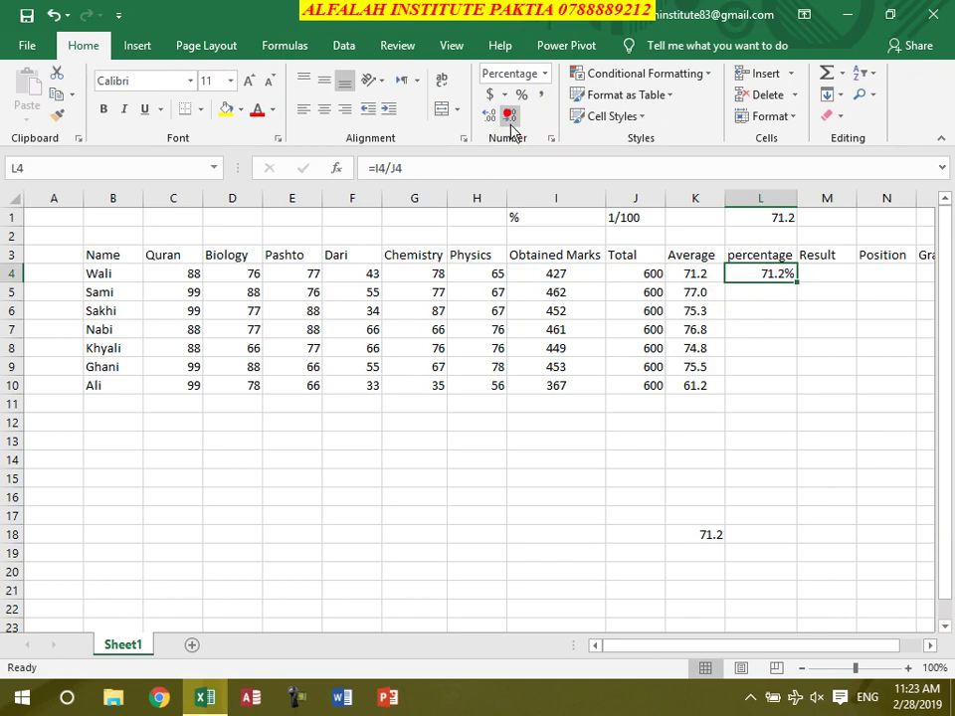
left_click_drag(798, 284, 784, 390)
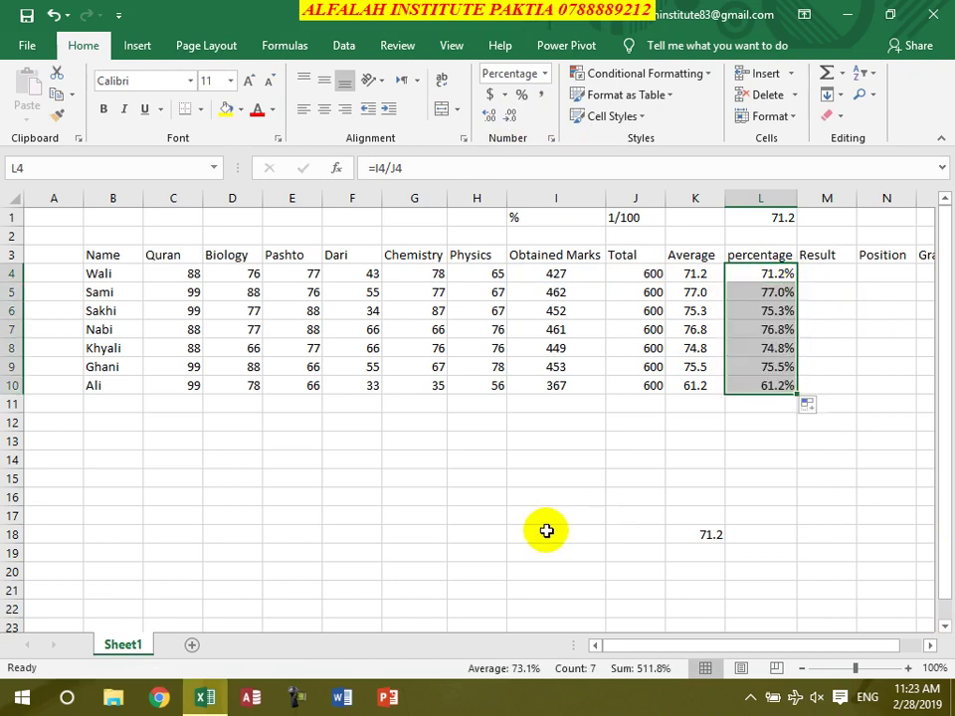
left_click(592, 444)
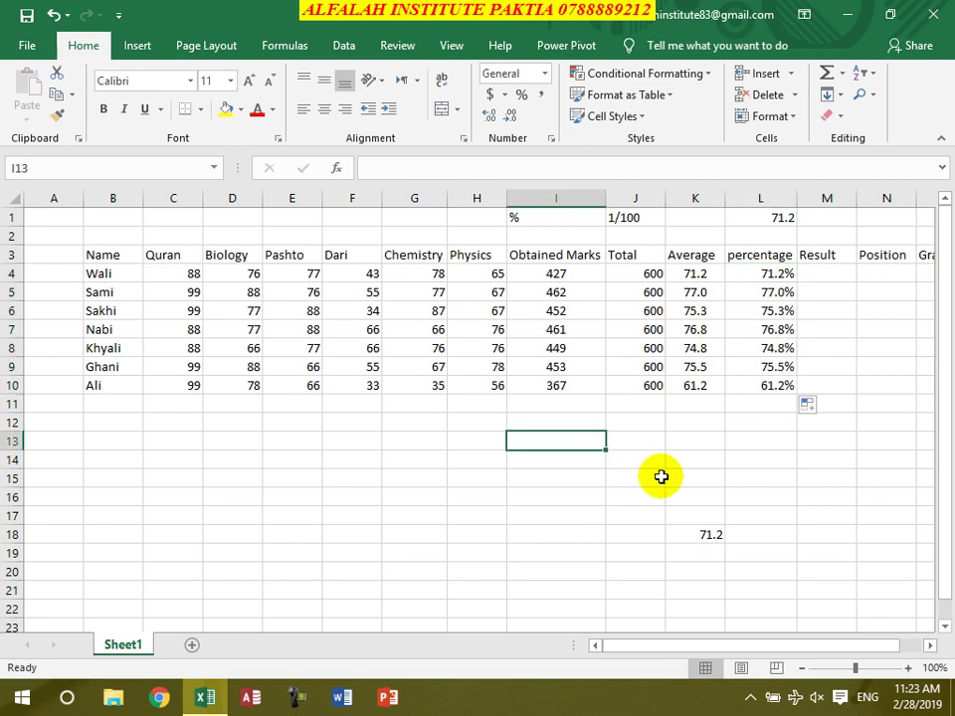
left_click(539, 216)
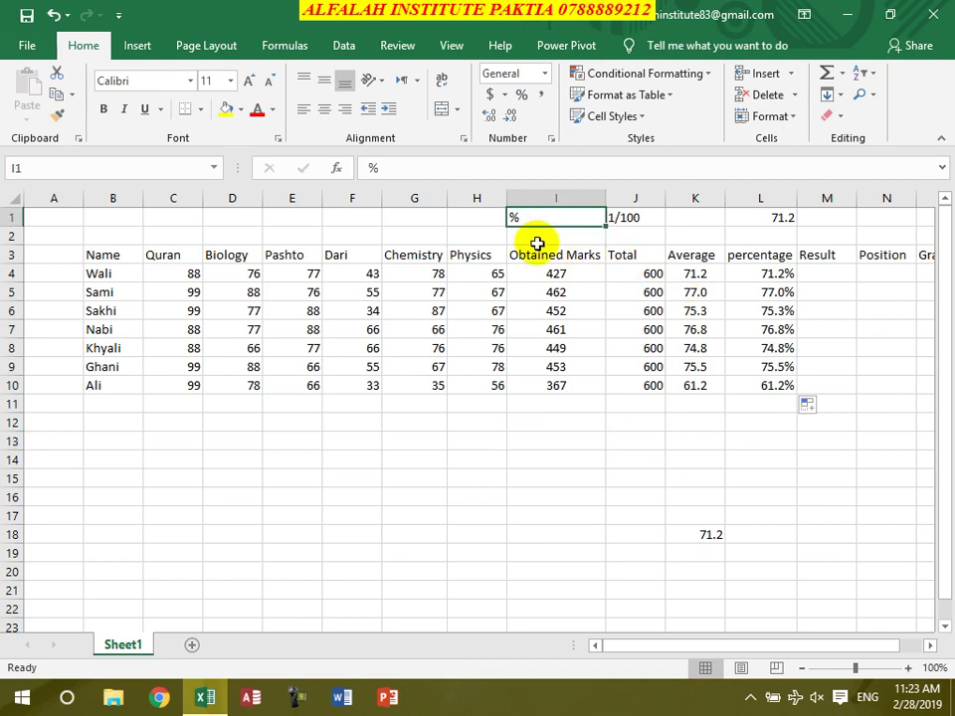
left_click(644, 217)
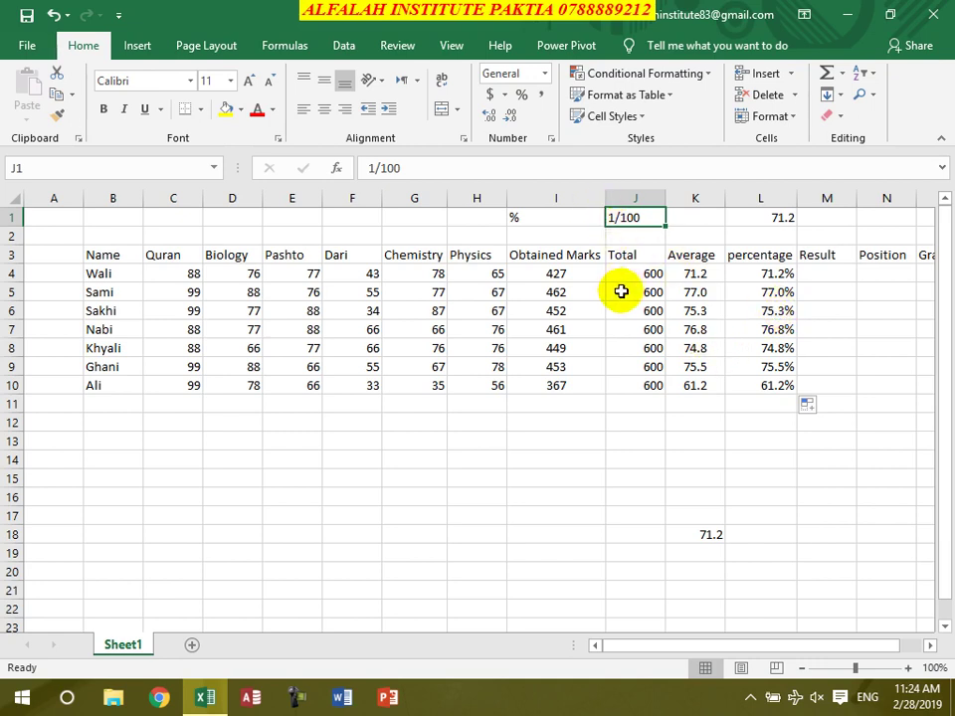
left_click(710, 536)
left_click(766, 276)
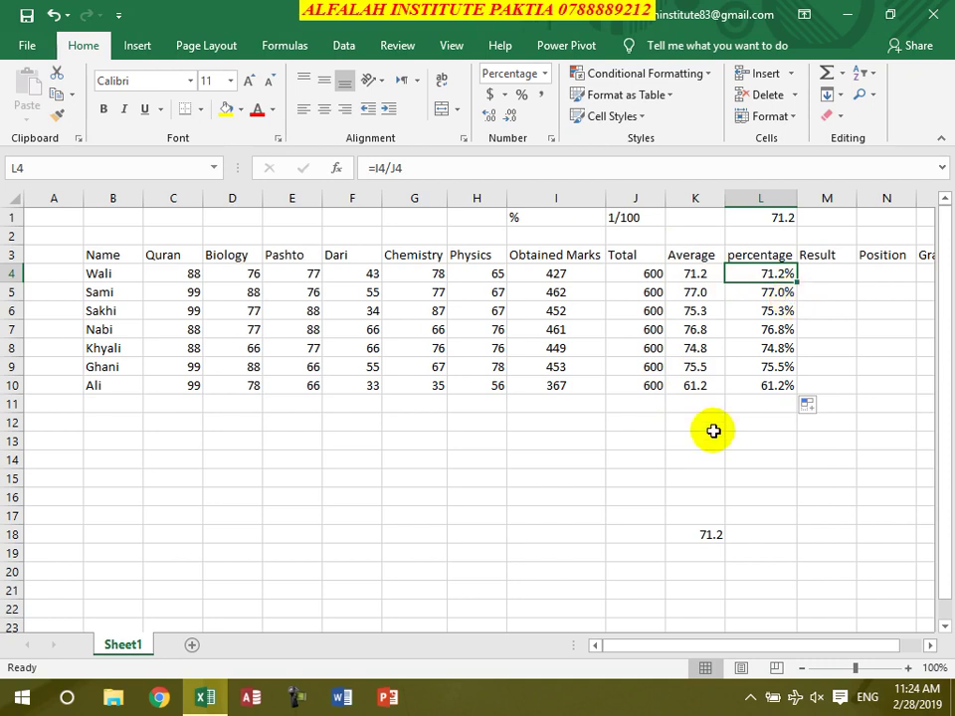
left_click(648, 528)
left_click(718, 534)
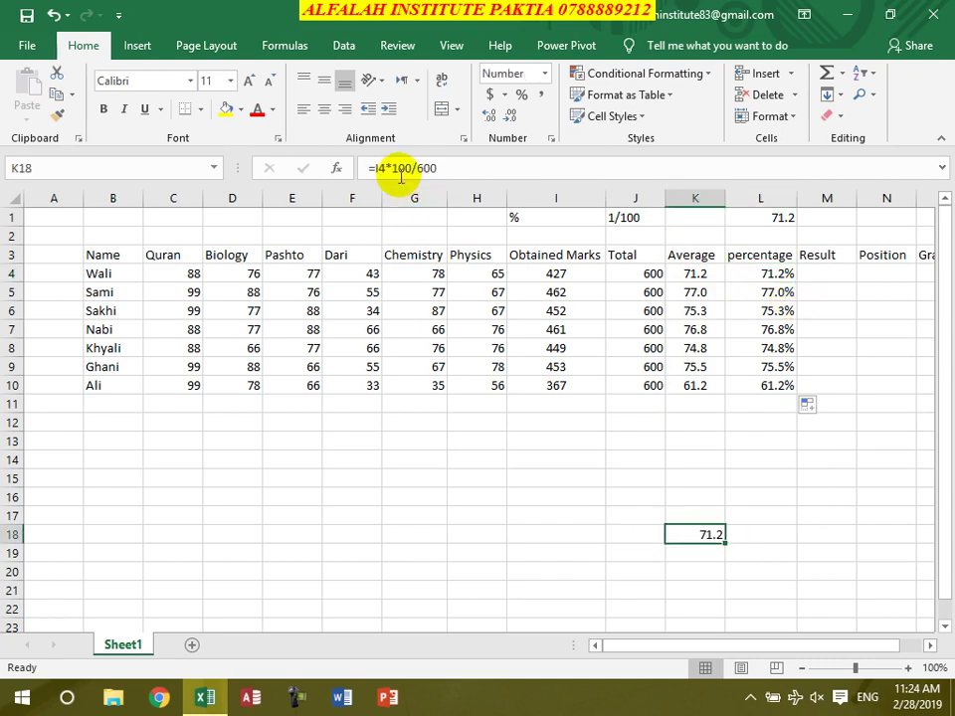
left_click(774, 279)
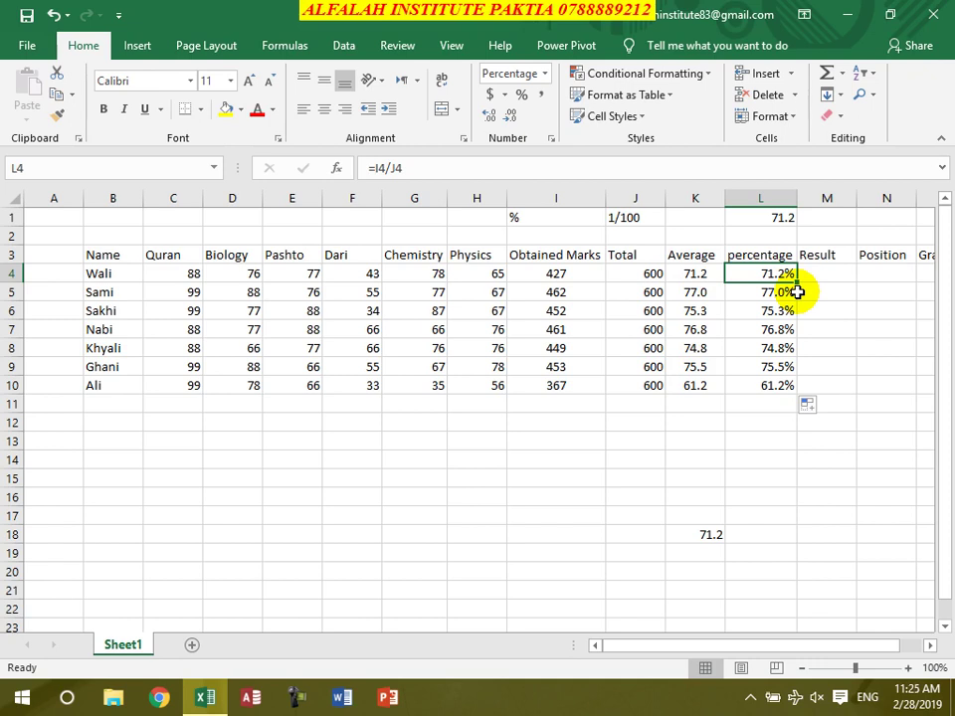
left_click(838, 271)
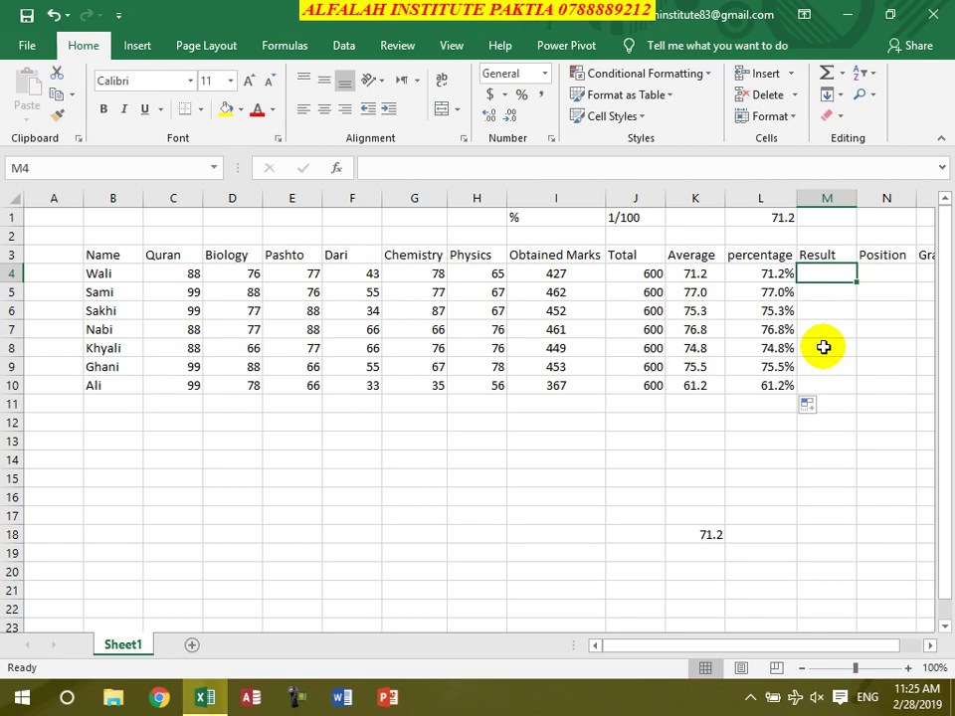
type("=")
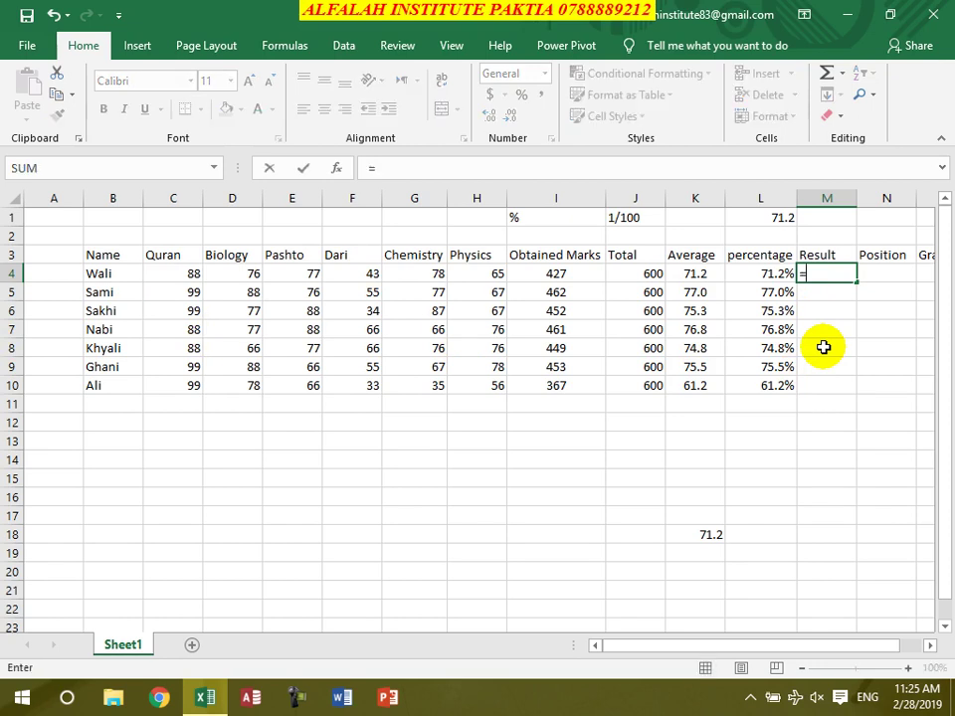
type("if(")
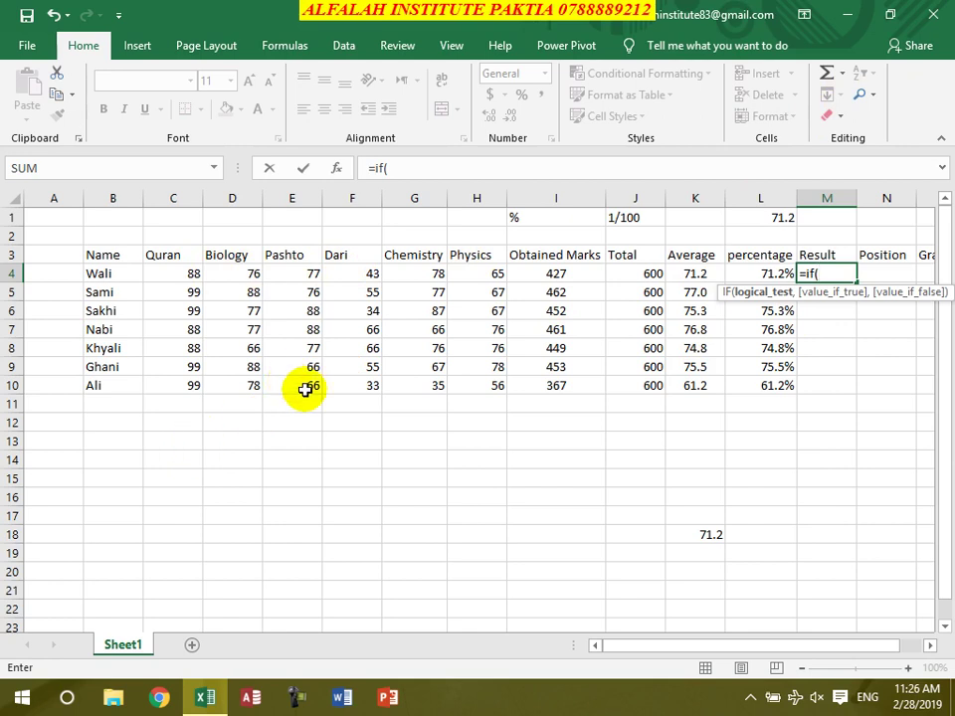
type("min")
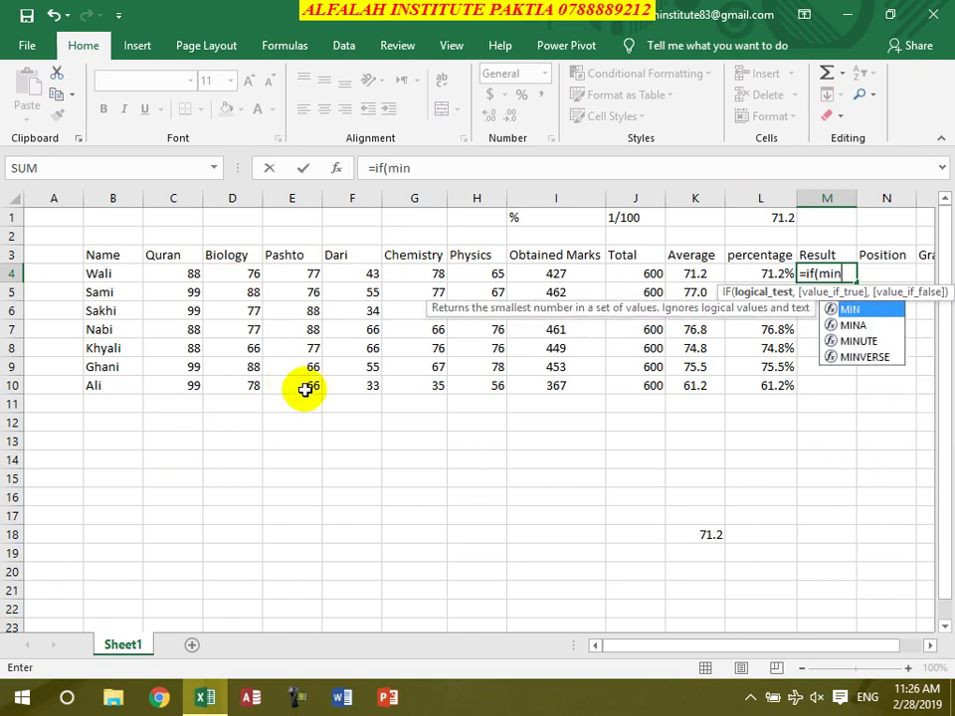
type("(")
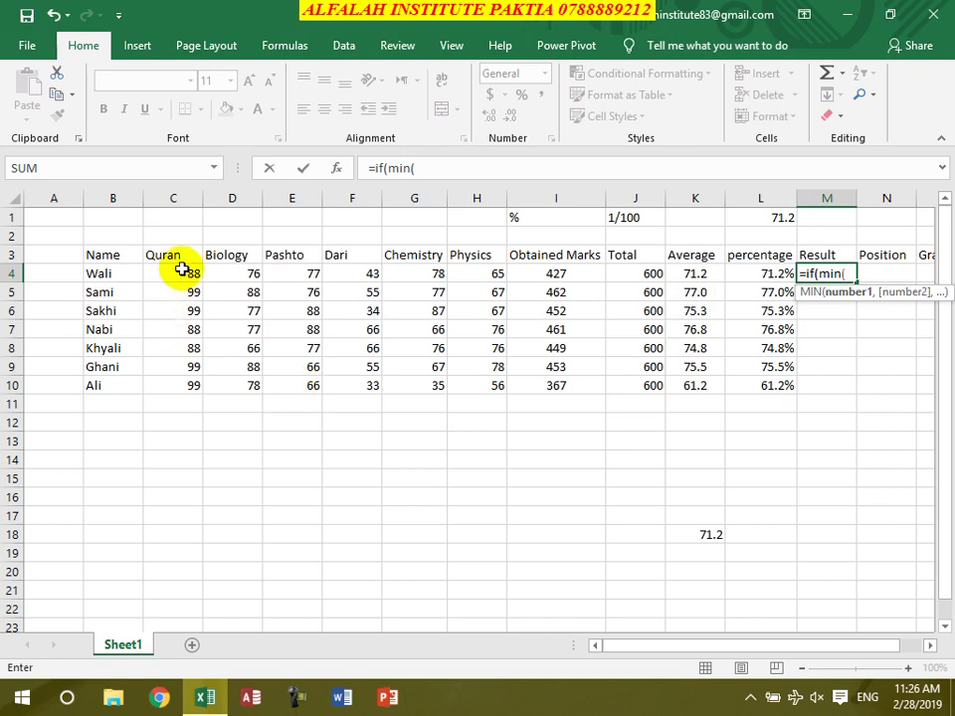
left_click_drag(186, 271, 391, 275)
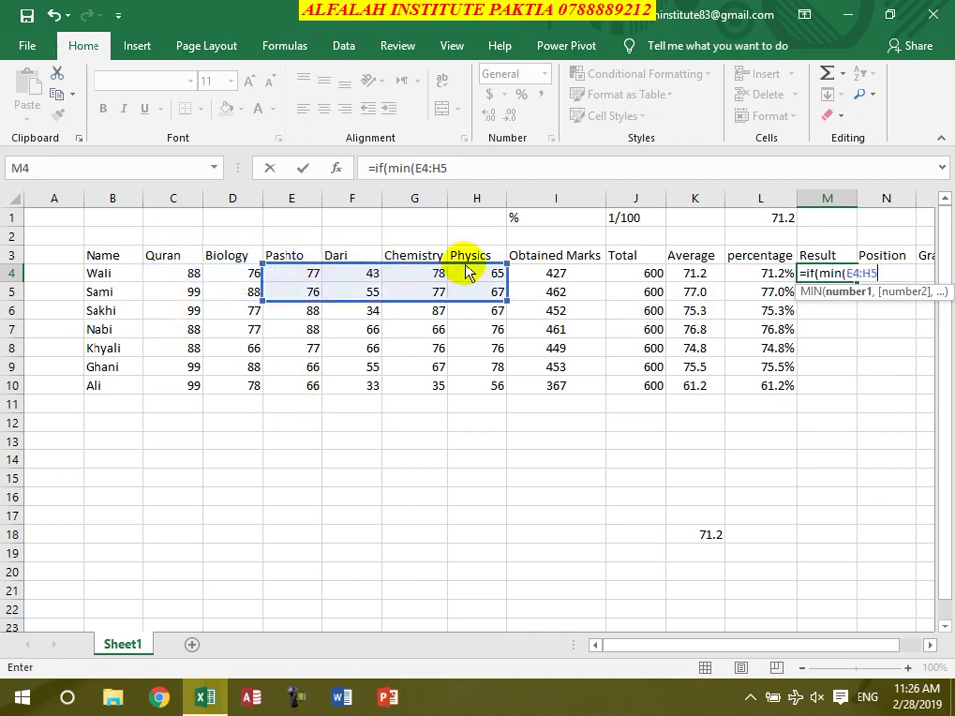
left_click_drag(391, 275, 473, 271)
key("Return")
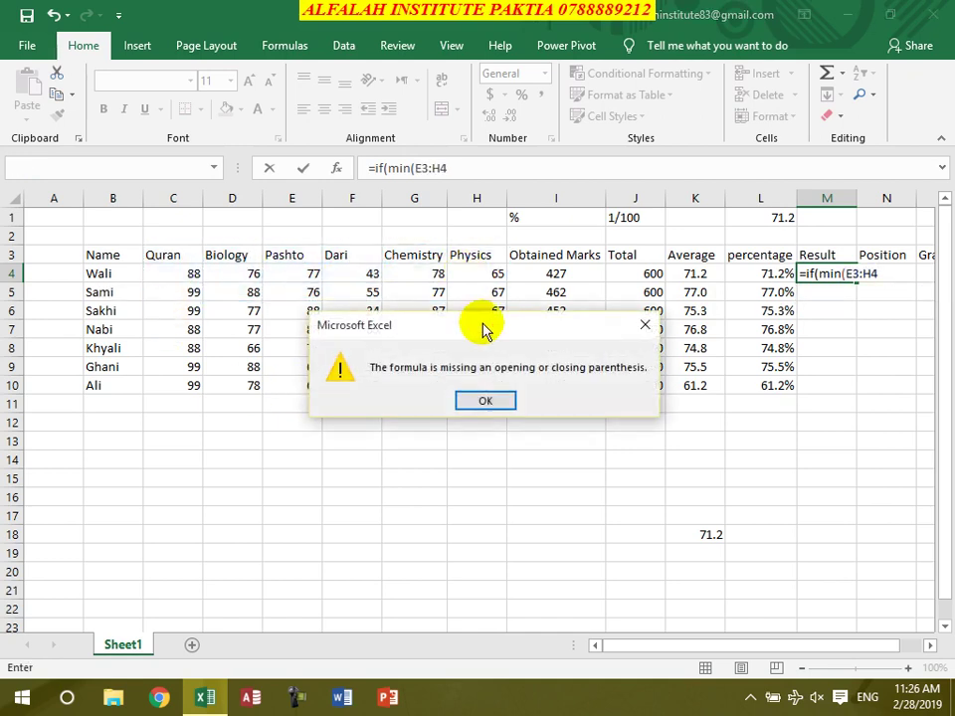
left_click(641, 325)
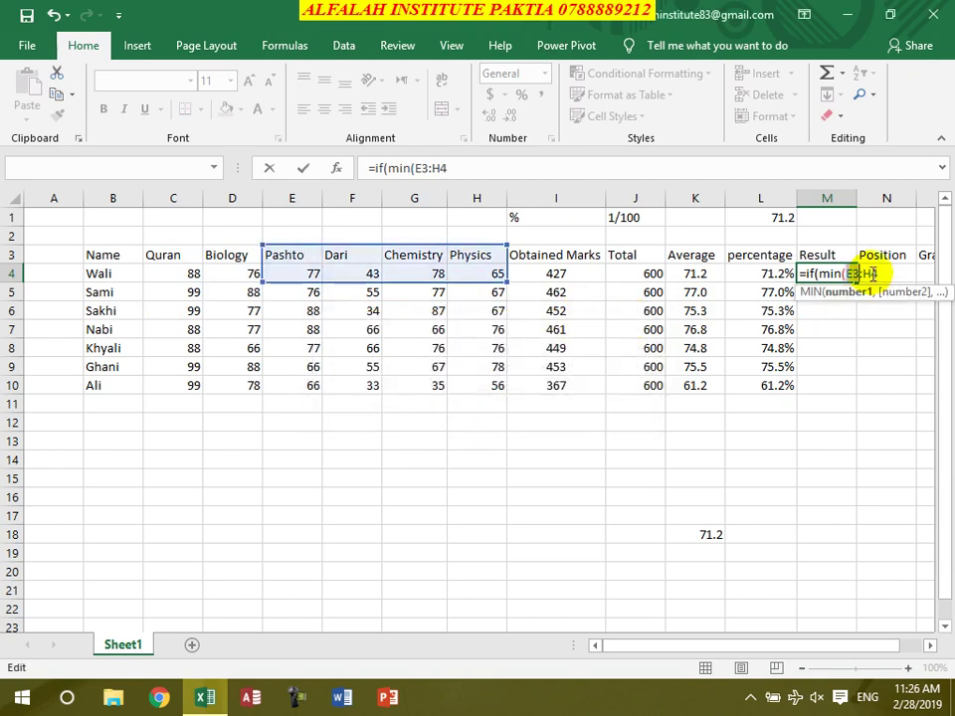
key("End")
key("BackSpace")
key("BackSpace")
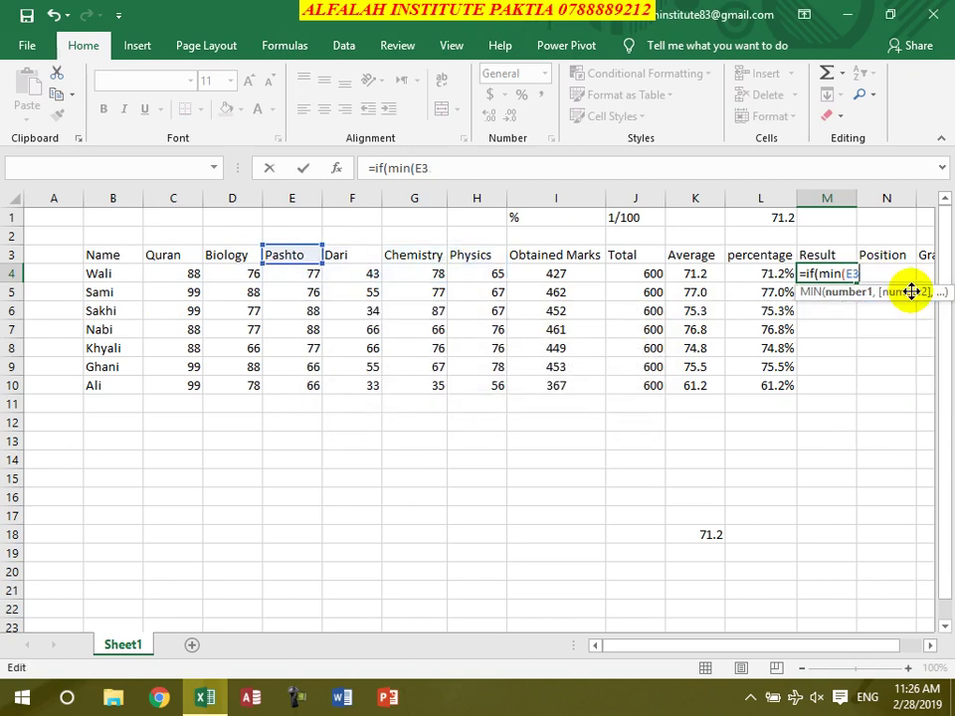
key("BackSpace")
key("BackSpace")
key("BackSpace")
key("Left")
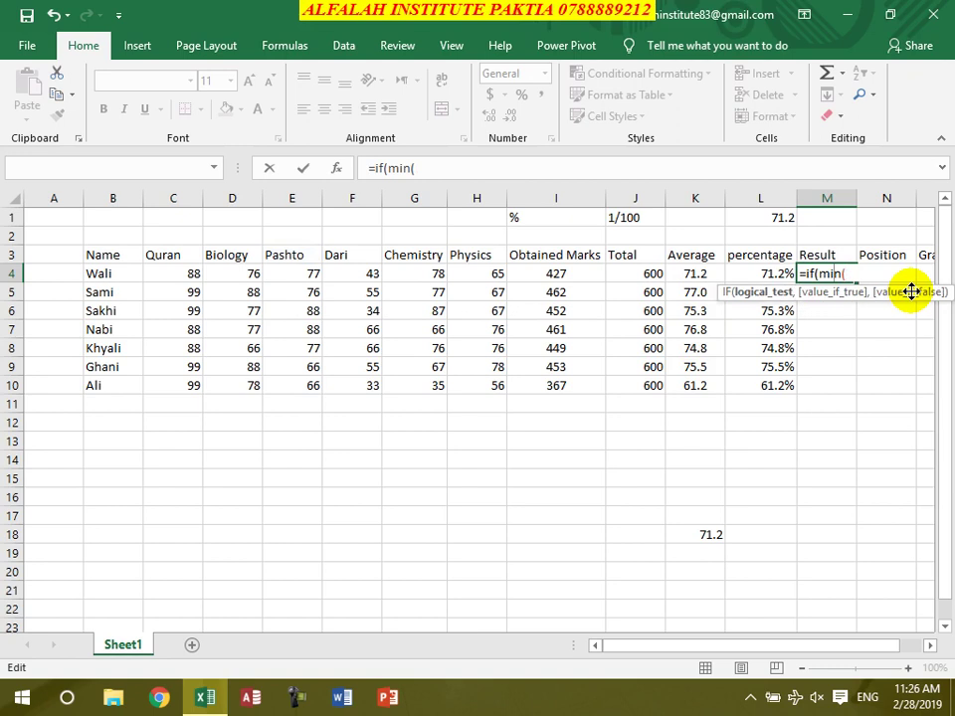
key("Left")
key("Left")
key("Left")
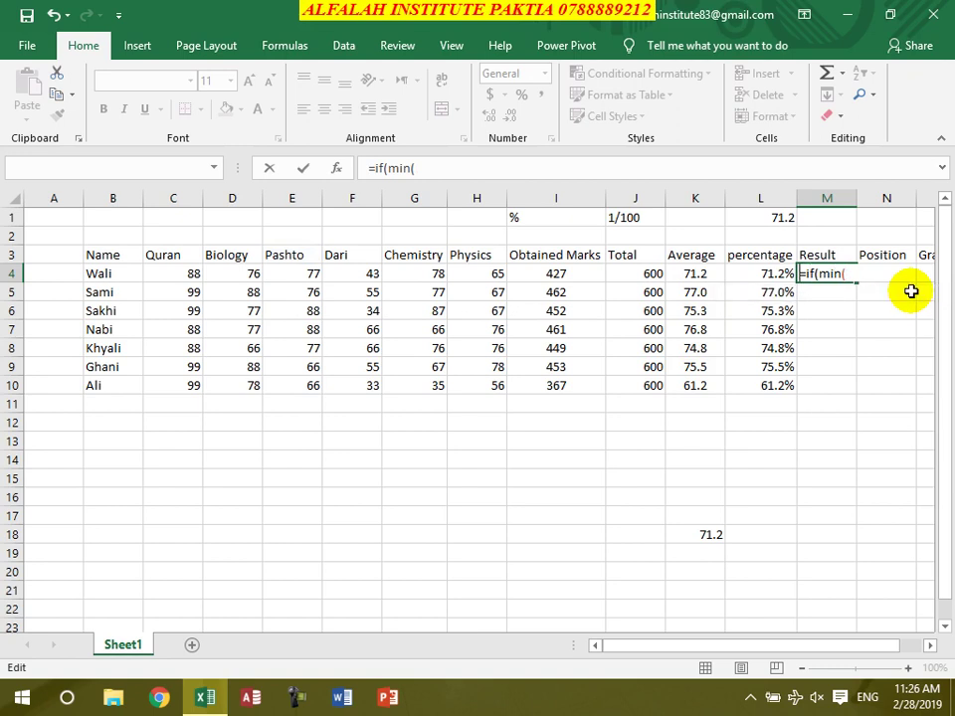
type("=")
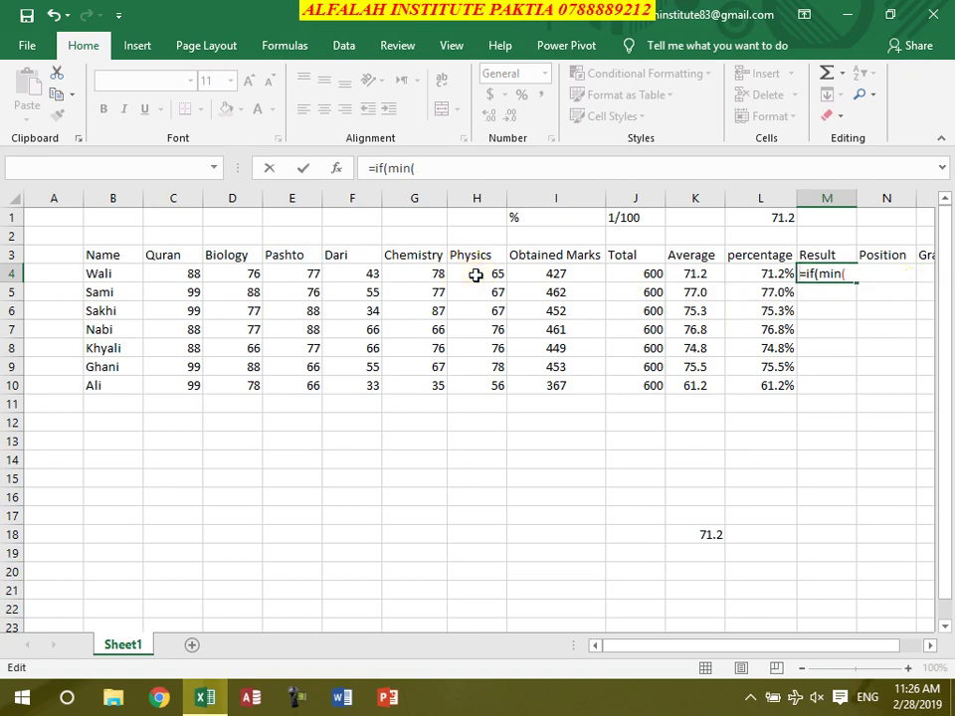
left_click(478, 273)
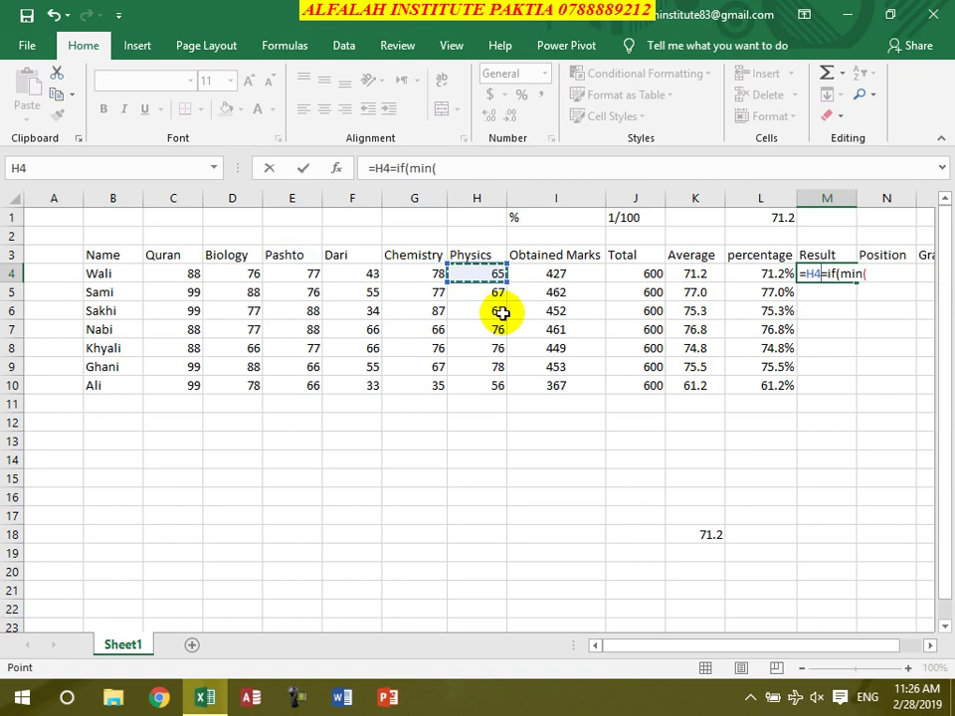
key("BackSpace")
key("BackSpace")
key("BackSpace")
type("=")
key("Right")
key("Right")
key("Escape")
type("=")
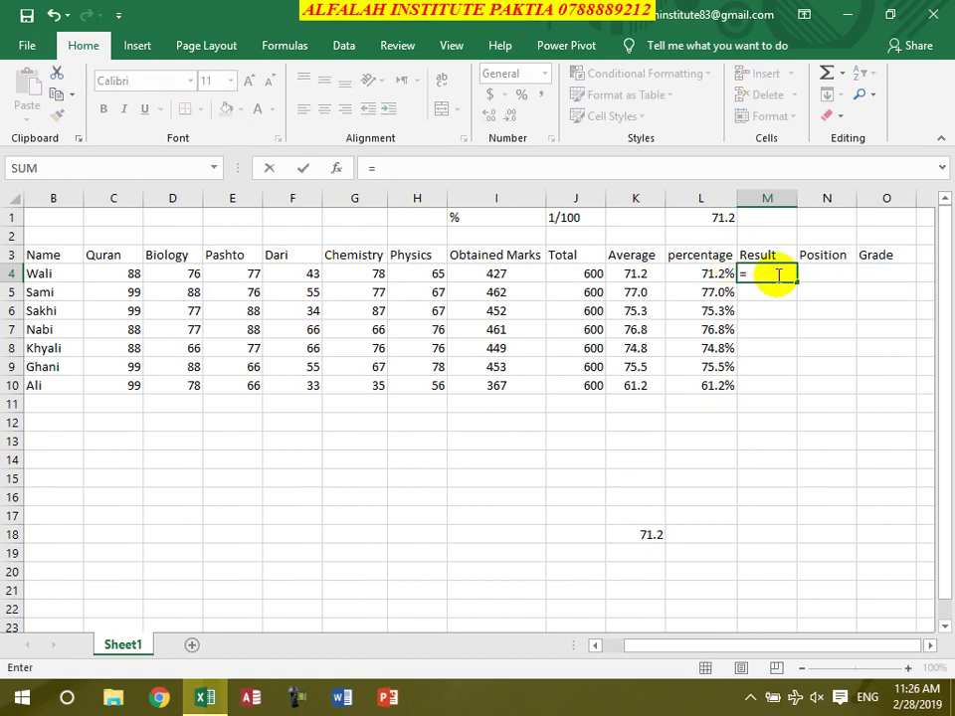
type("if(")
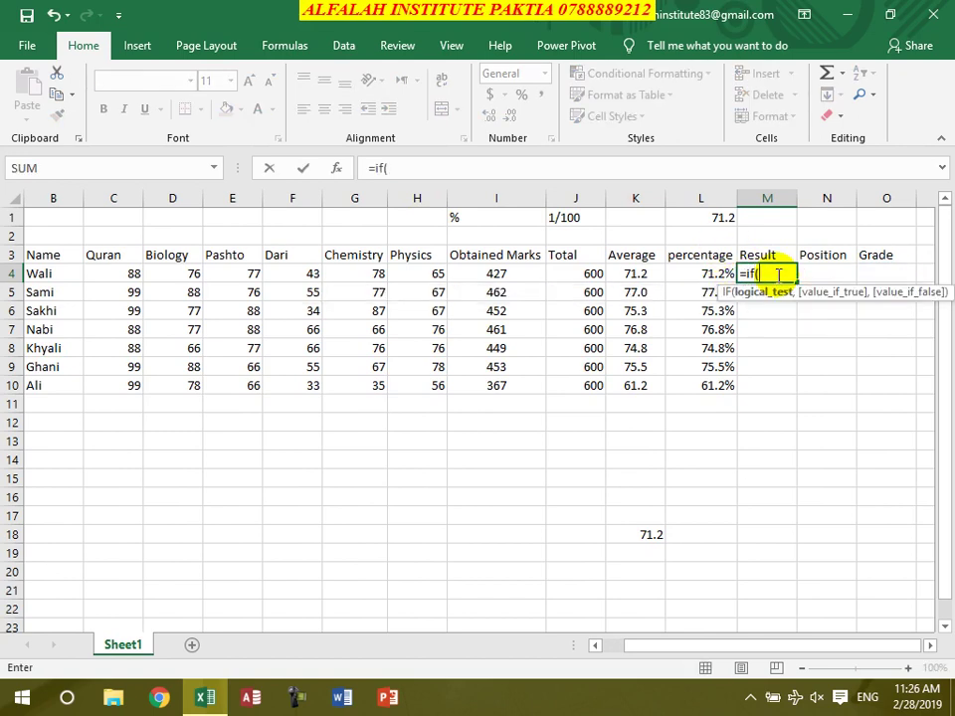
type("mi")
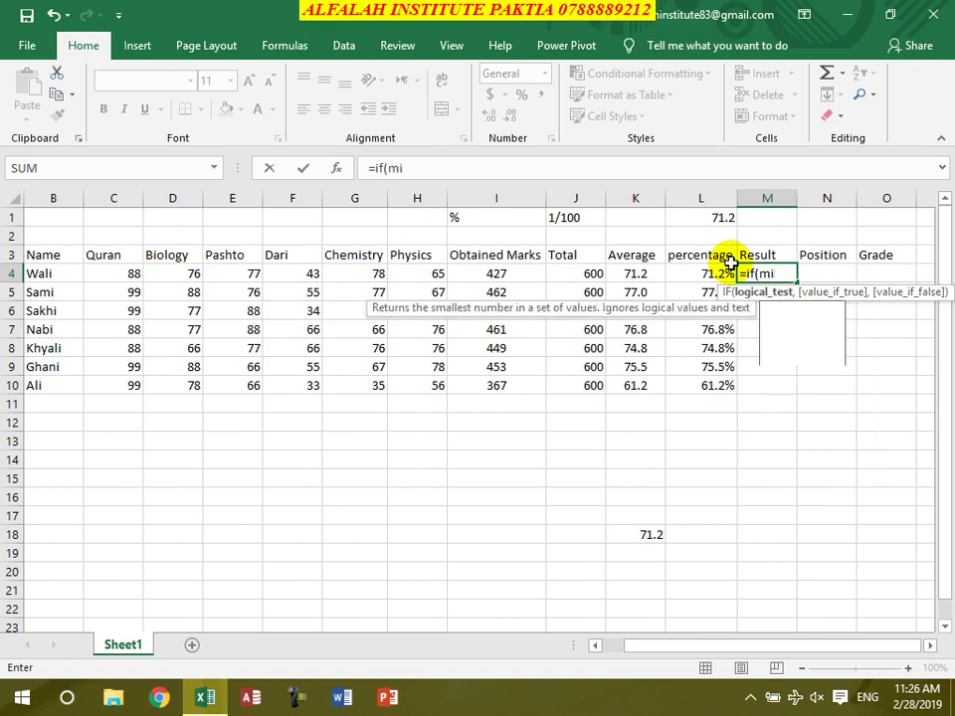
type("n(")
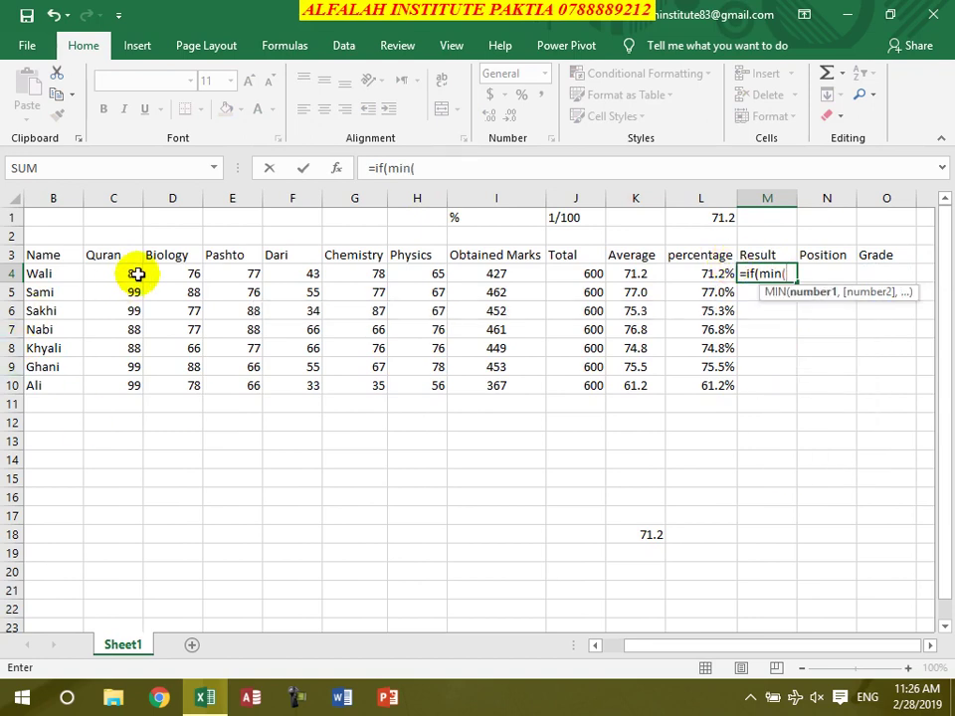
- Build M4's MIN(C4:H4)<40 test with ناکام as the fail result
left_click(125, 271)
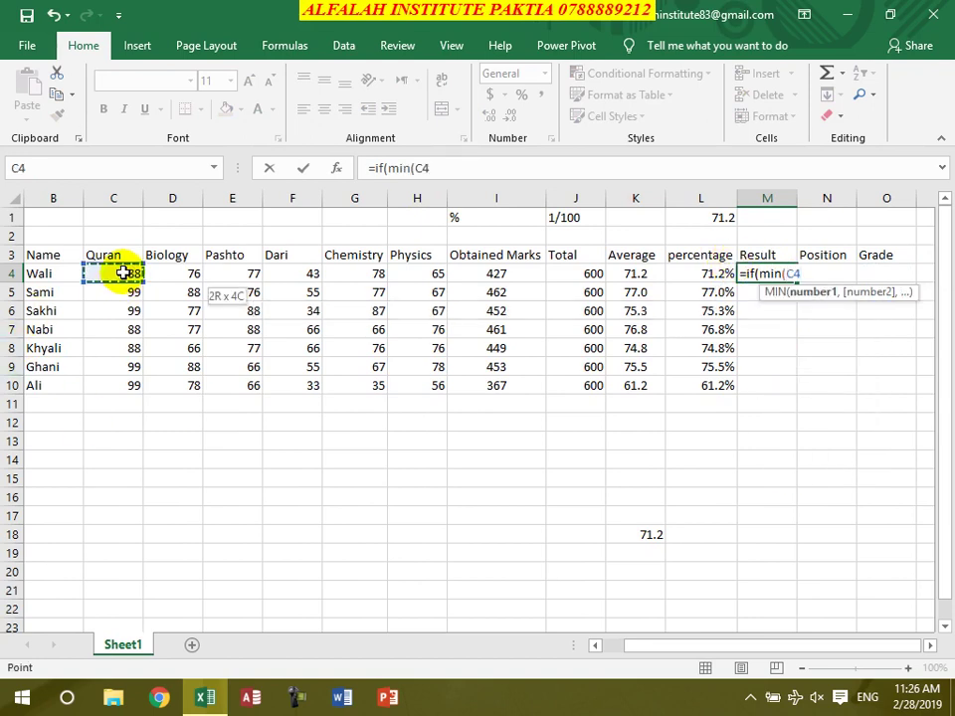
key("shift+Right")
key("shift+Right")
key("shift+Right")
key("shift+Right")
key("shift+Right")
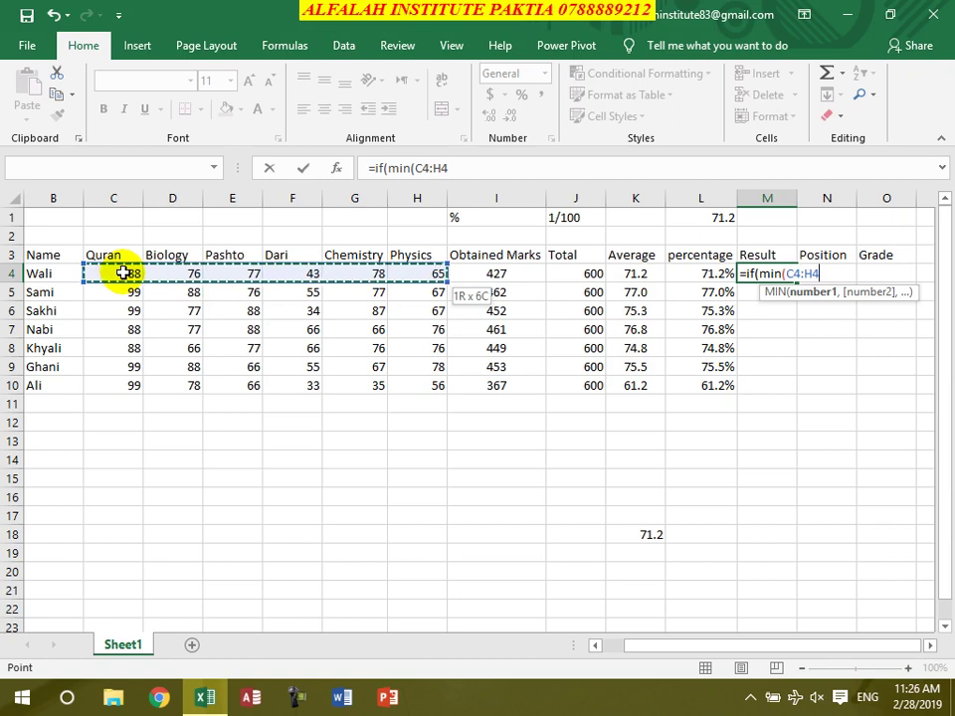
type(")")
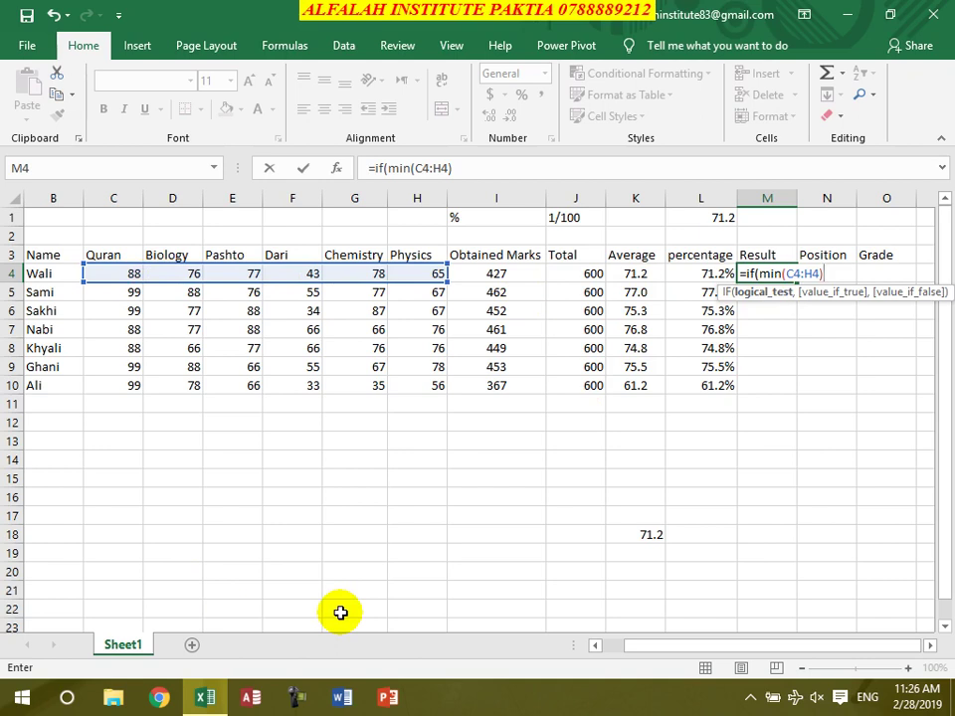
type("<")
type("40")
type(",\"")
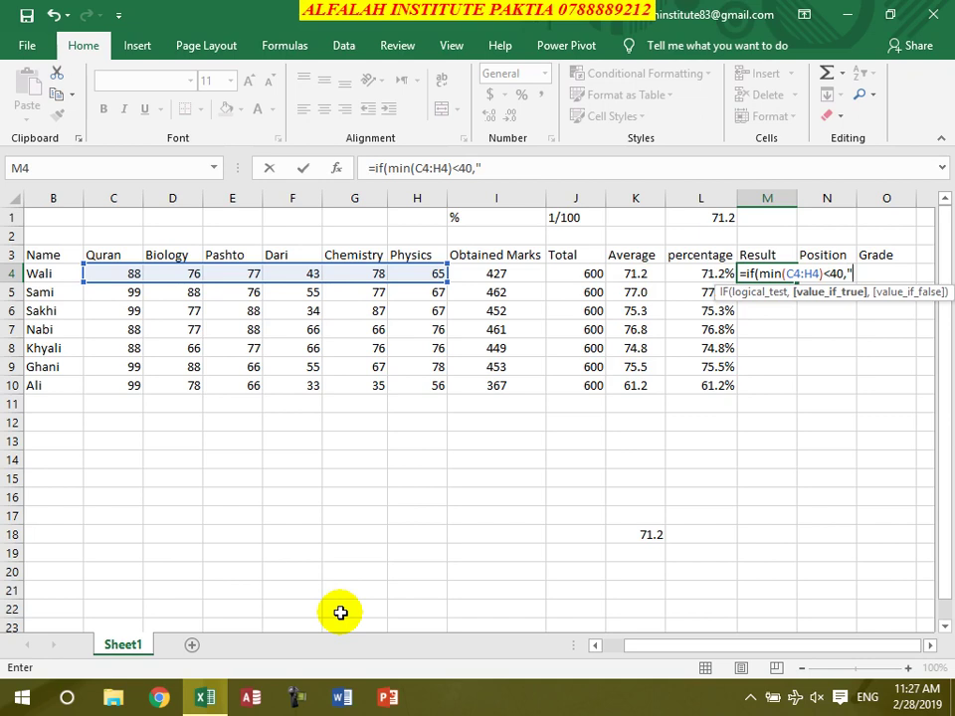
key("alt+shift")
type("ناکام")
key("alt+shift")
type("\"")
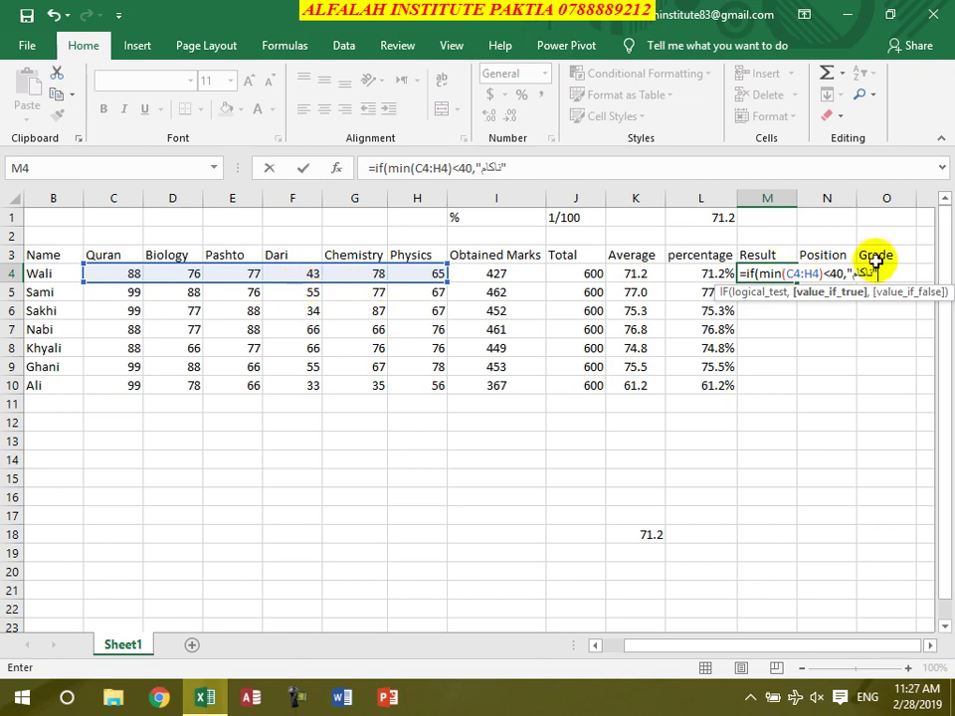
- Add کامیاب as the pass result and commit, so M4 shows کامیاب
type(",")
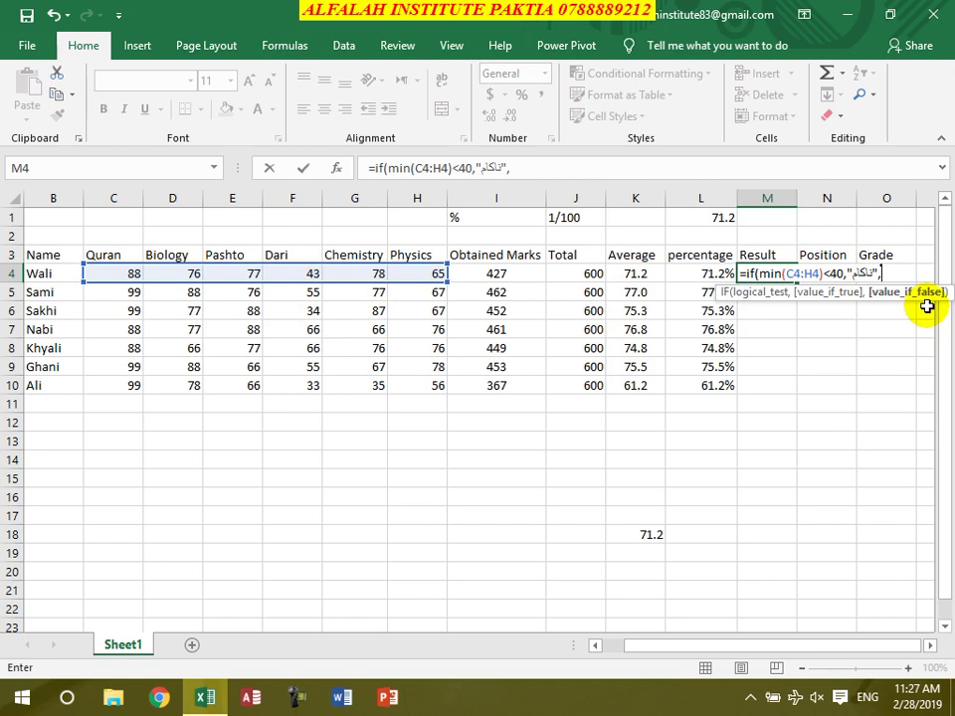
type("\"")
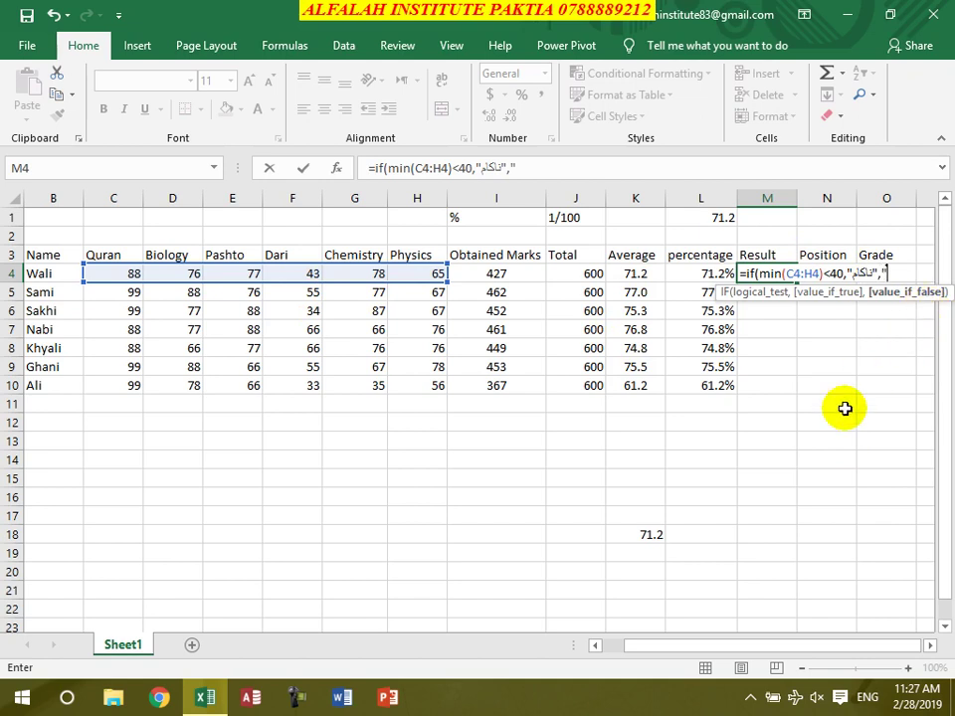
key("alt+shift")
type("کامیاب")
key("alt+shift")
type("\")")
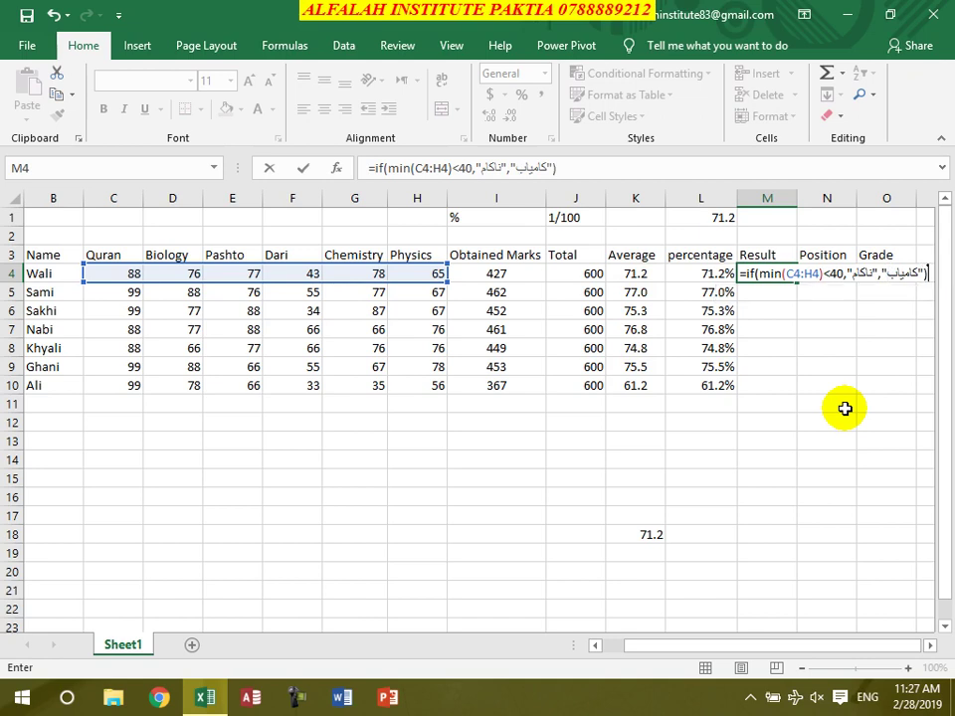
key("Return")
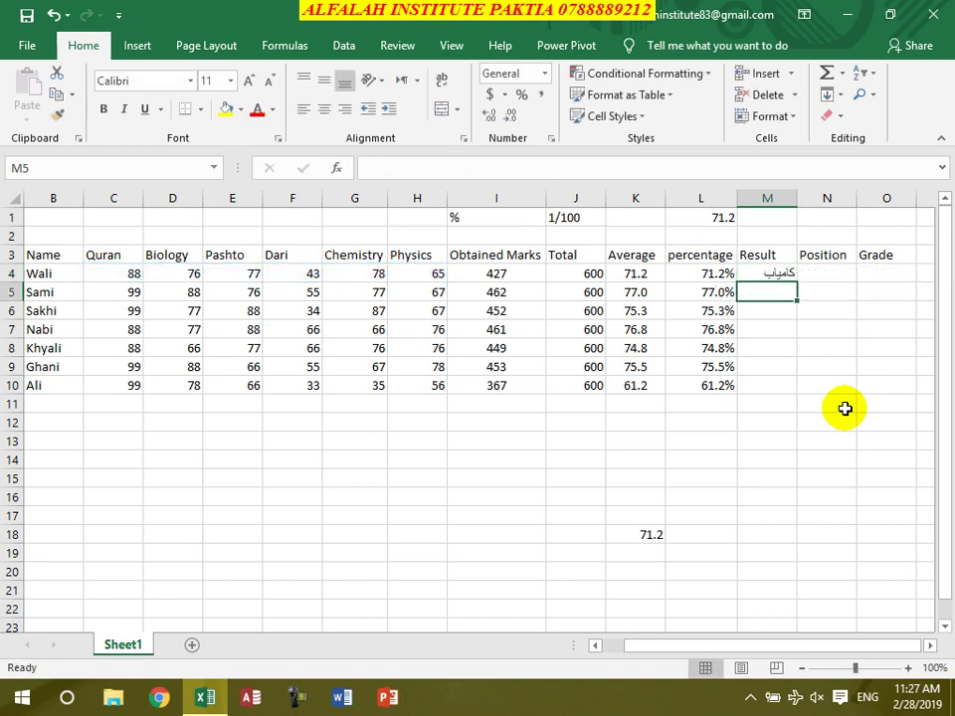
- Fill the Result formula to M10 and verify Sakhi's and Ali's ناکام from their marks below 40
left_click(774, 270)
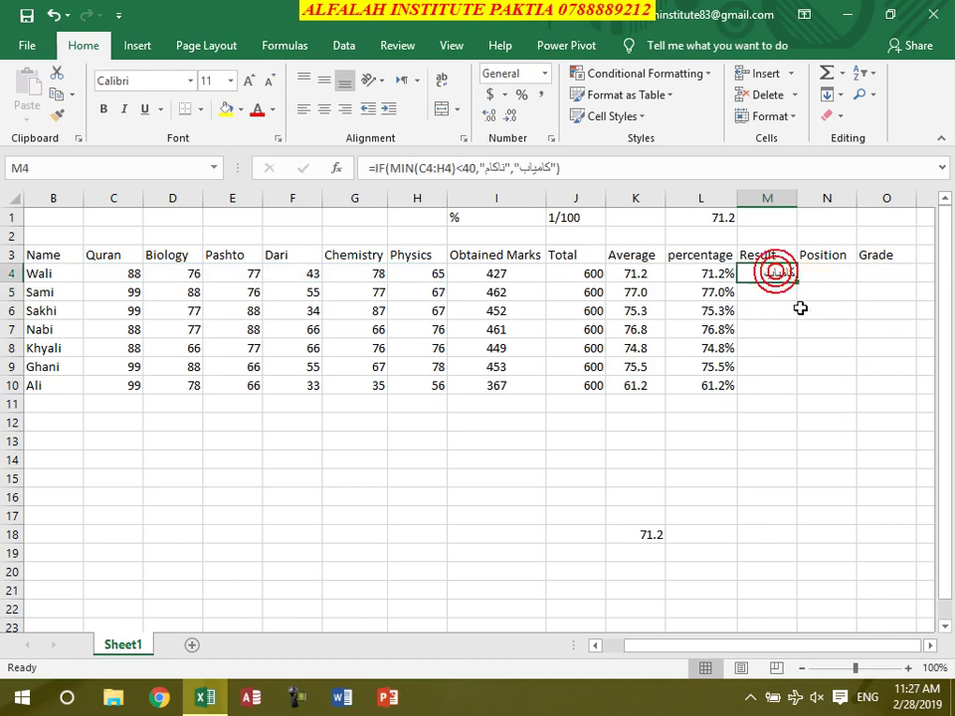
left_click_drag(797, 285, 786, 388)
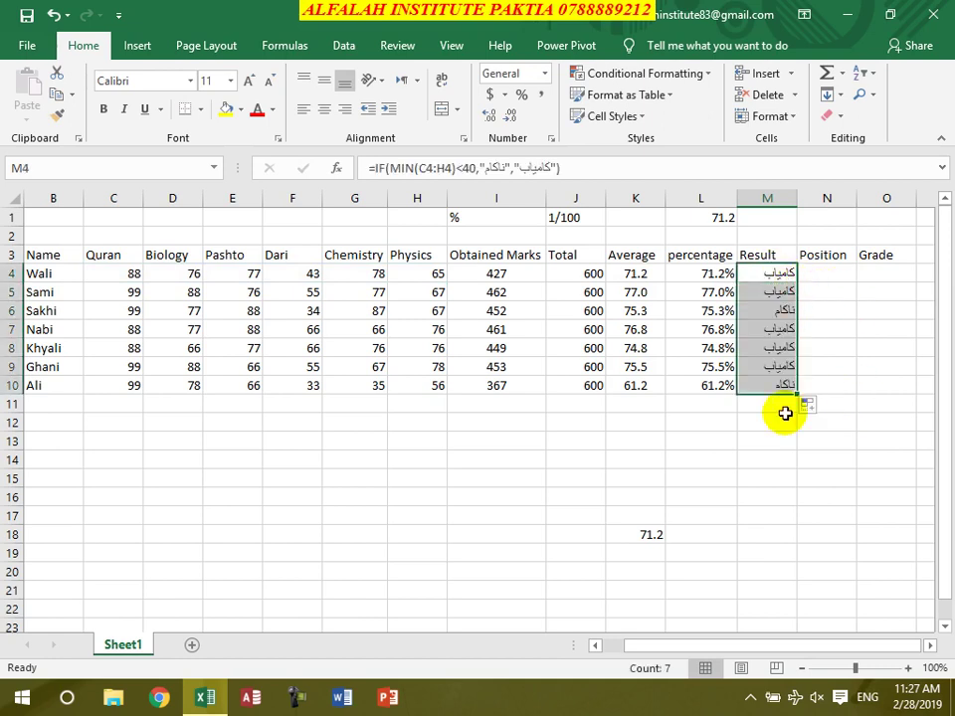
left_click(779, 310)
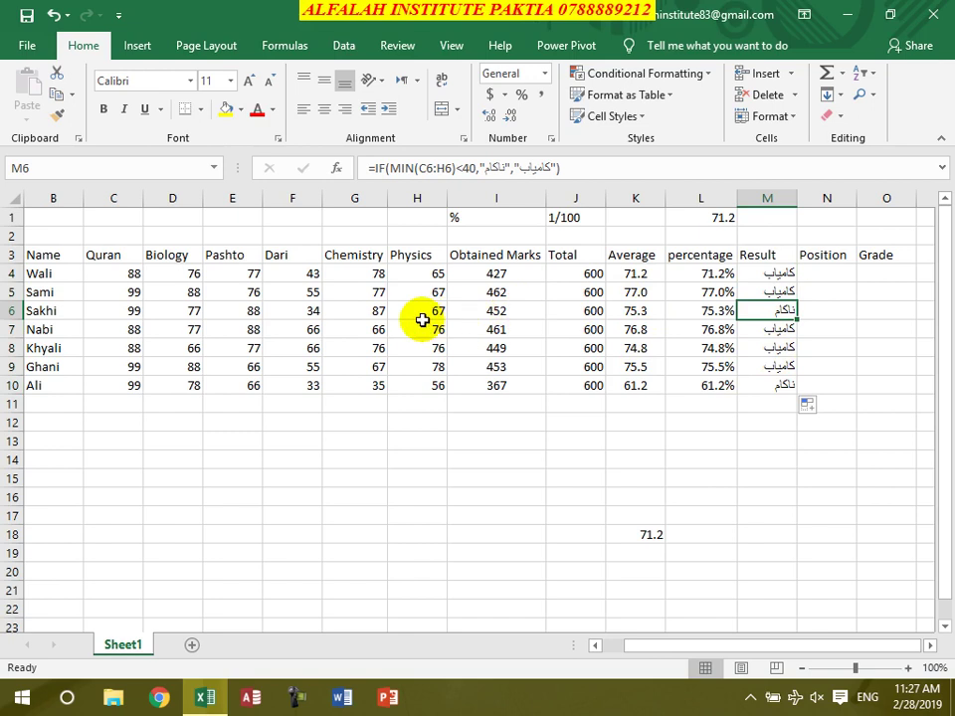
left_click(305, 311)
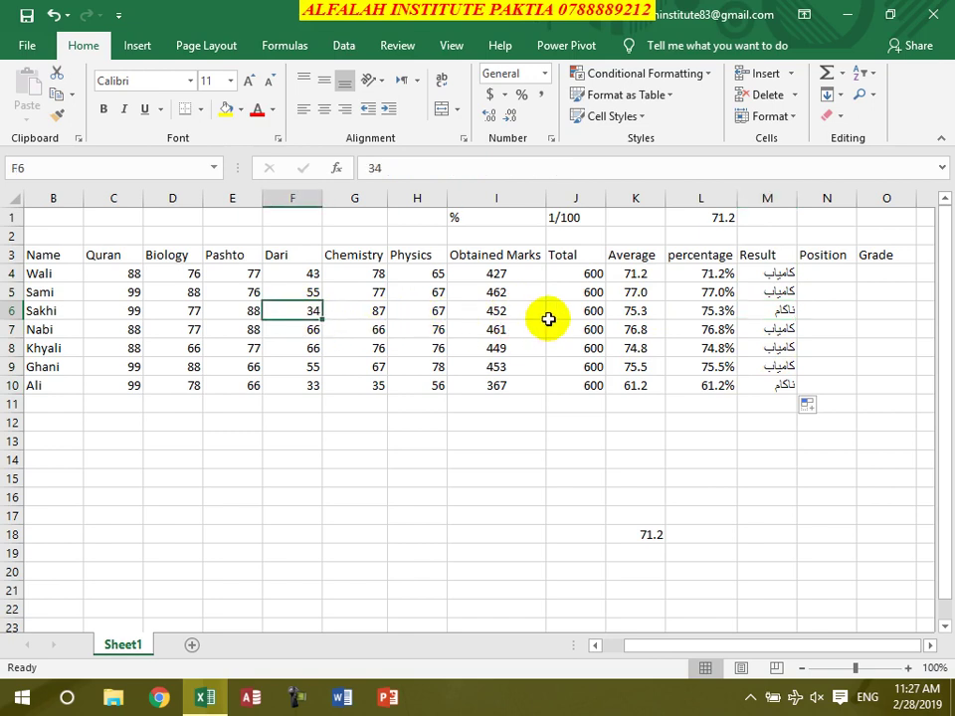
left_click(773, 386)
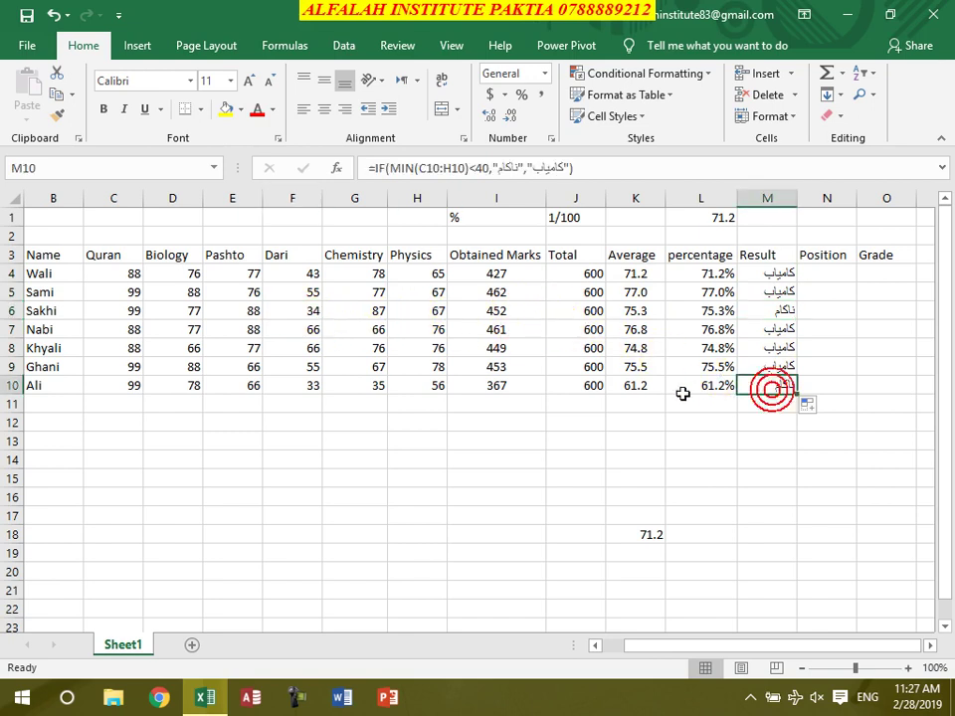
left_click(300, 388)
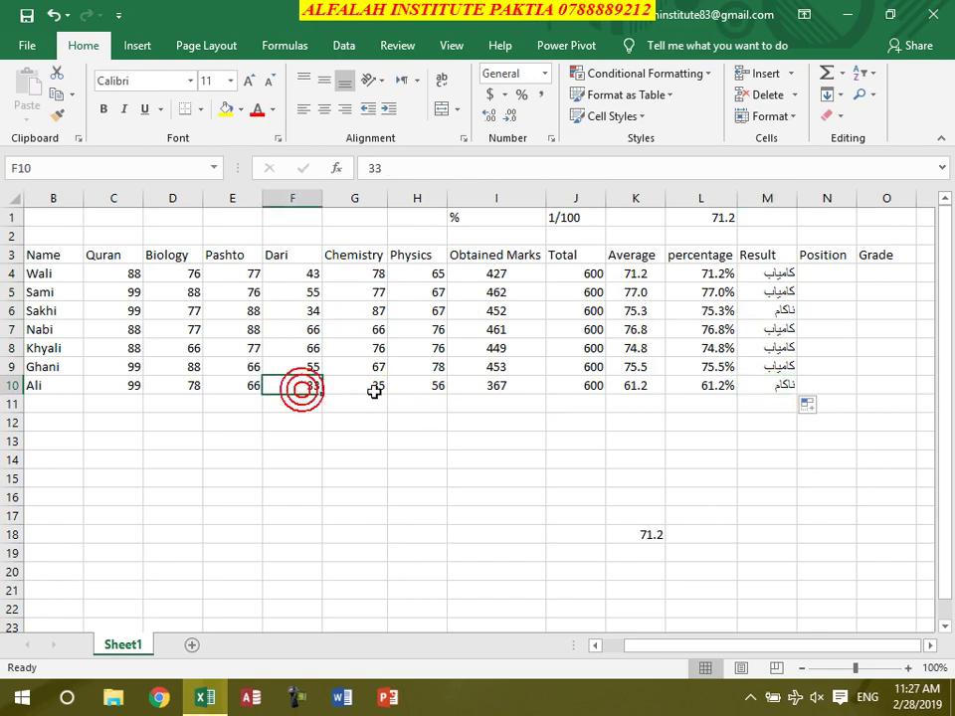
left_click(374, 388)
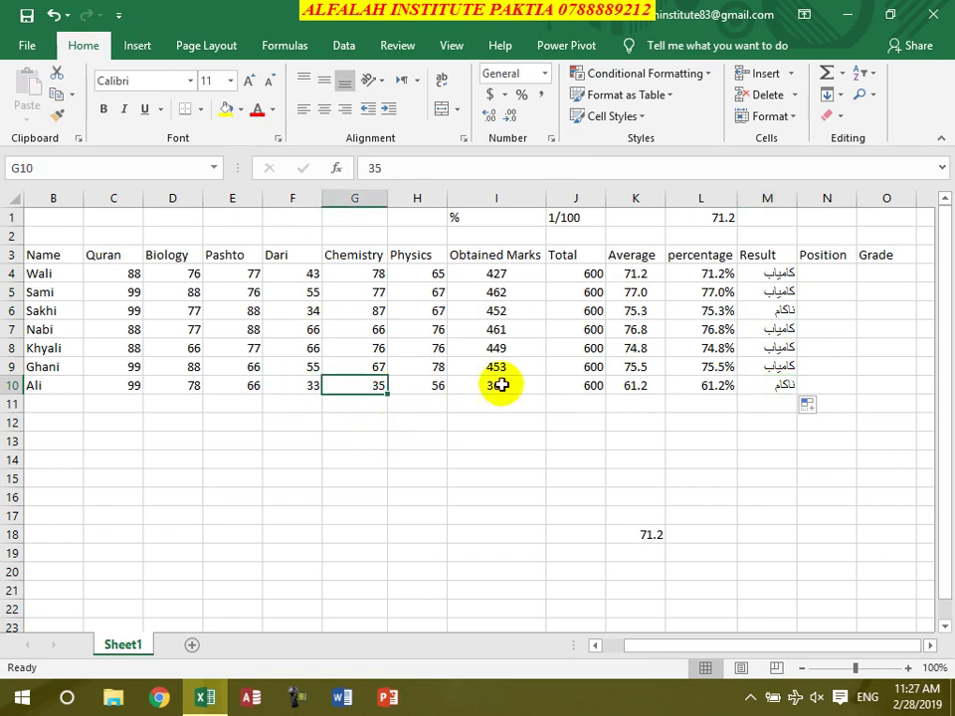
- Review Sakhi's result again and select a cell in the Position column
left_click(821, 283)
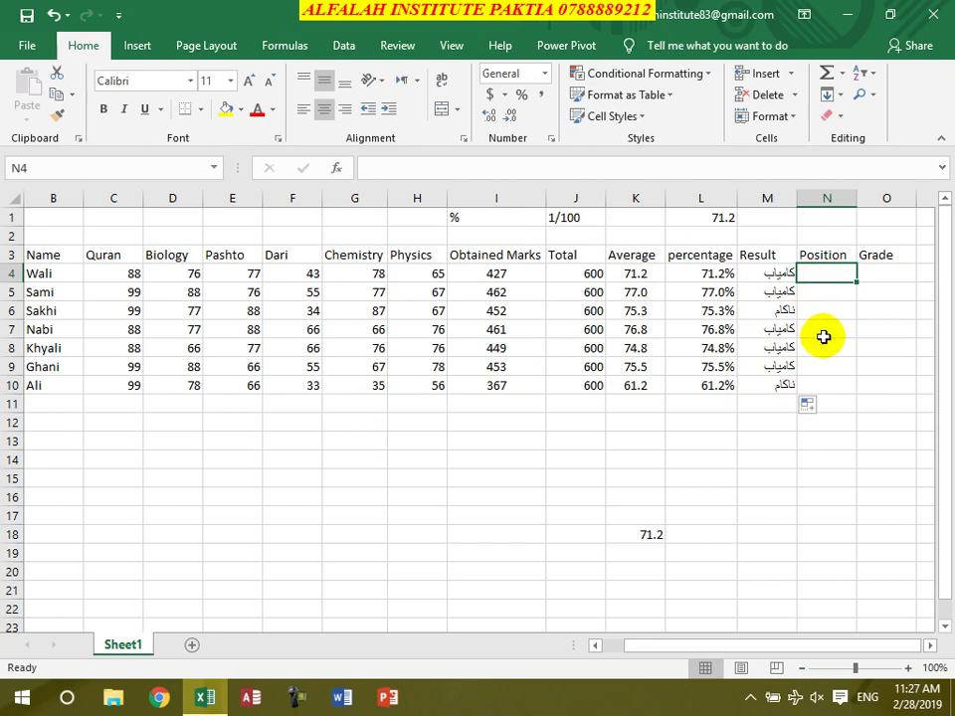
left_click(786, 312)
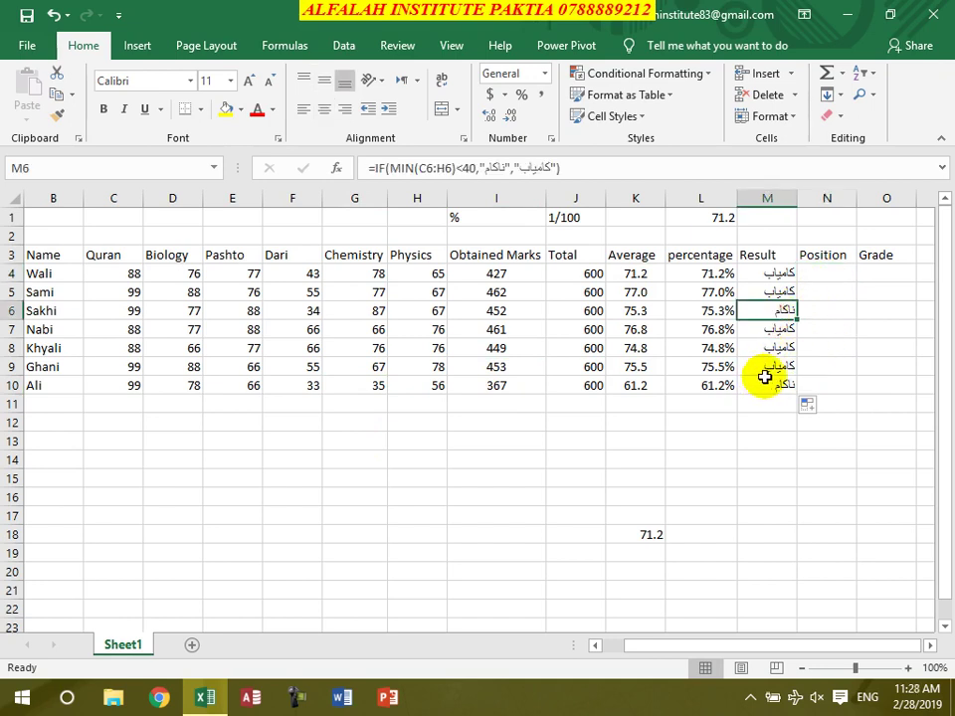
left_click(837, 293)
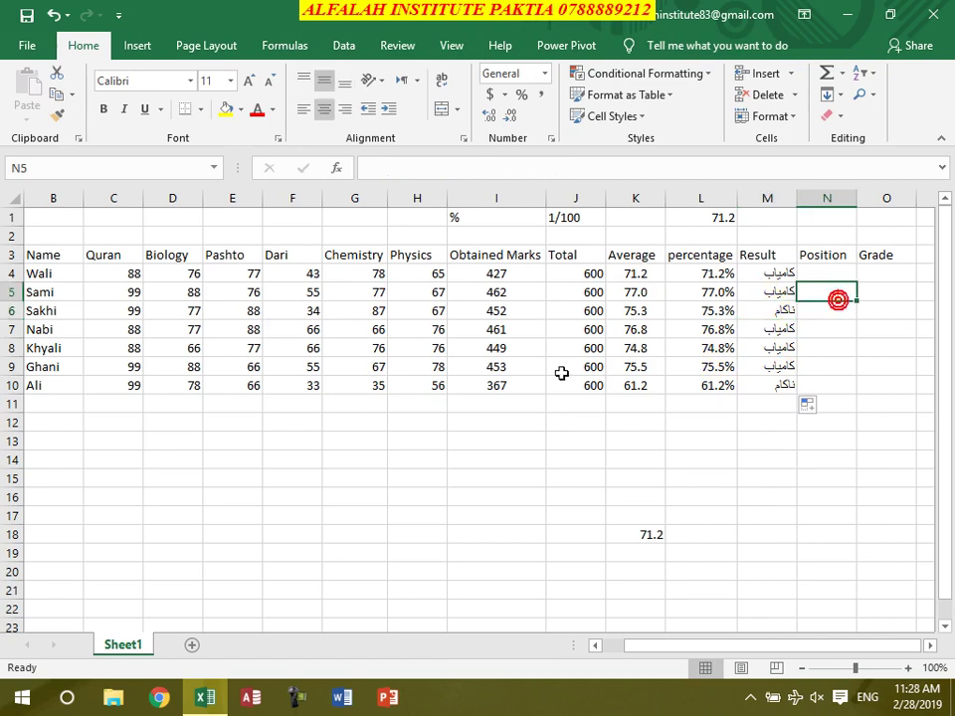
- Sort the students by Obtained Marks, largest to smallest
left_click(507, 312)
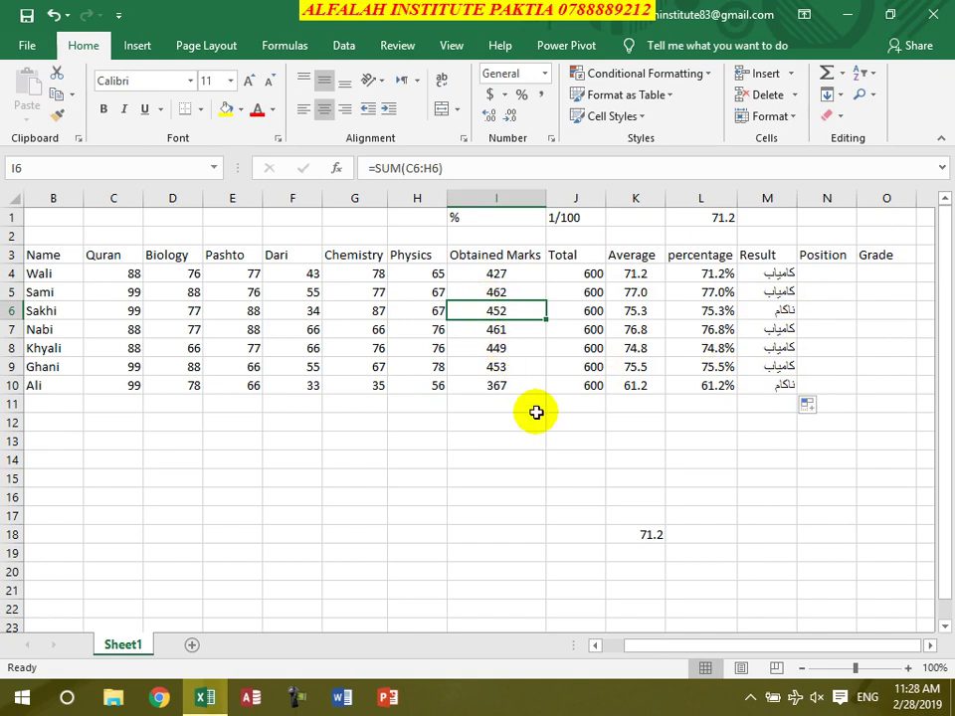
left_click(864, 73)
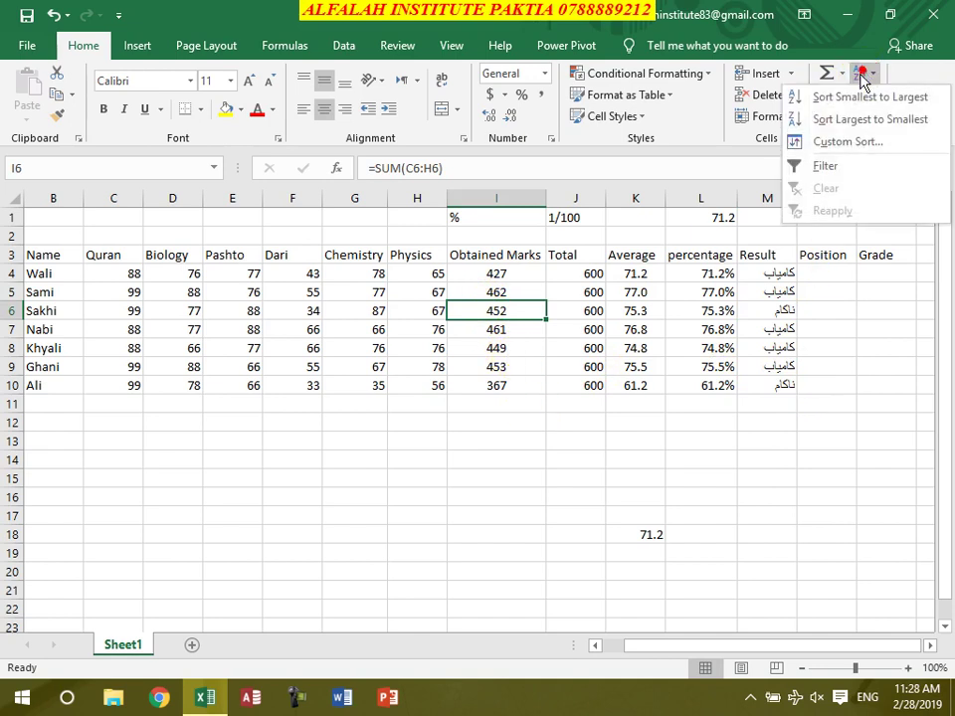
left_click(852, 121)
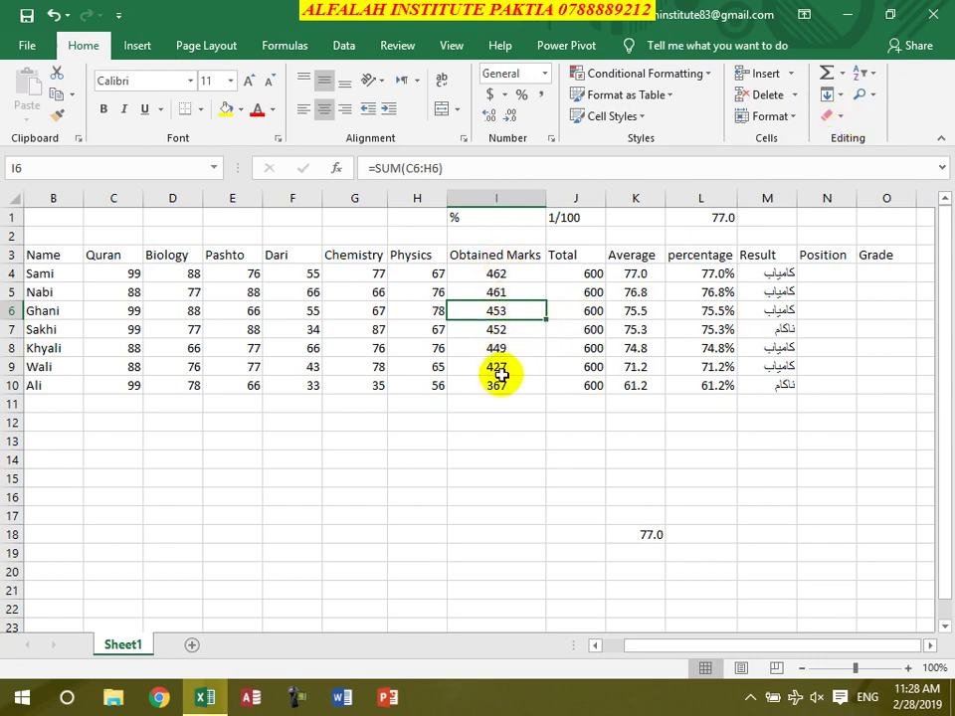
- Sort by Result A to Z so the ناکام students move to the bottom
left_click(812, 330)
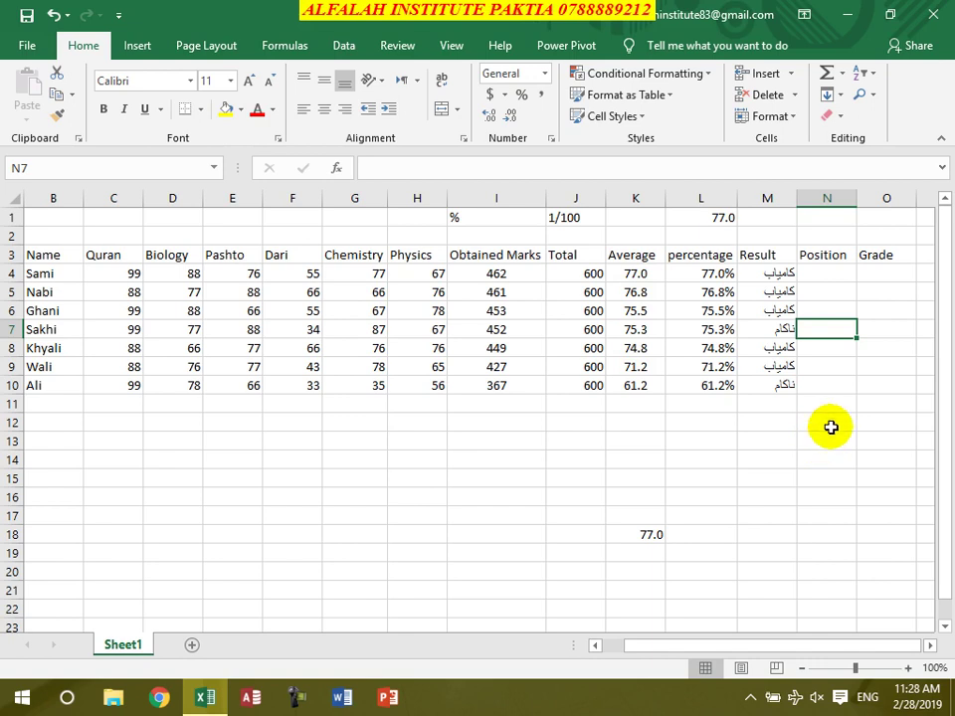
left_click(784, 343)
left_click(780, 308)
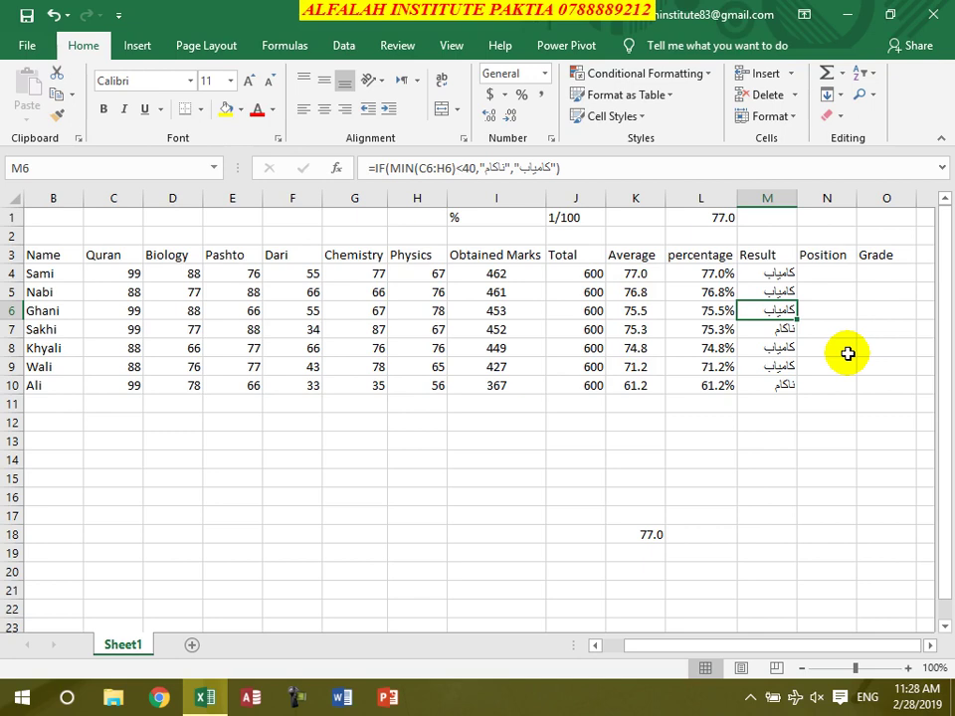
left_click(877, 78)
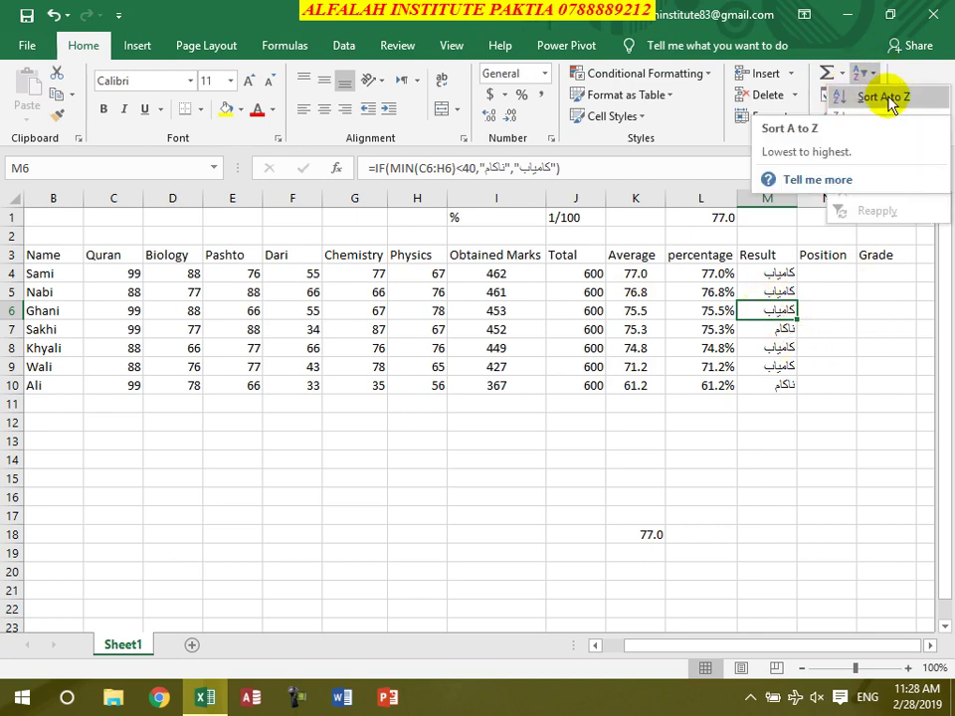
left_click(888, 97)
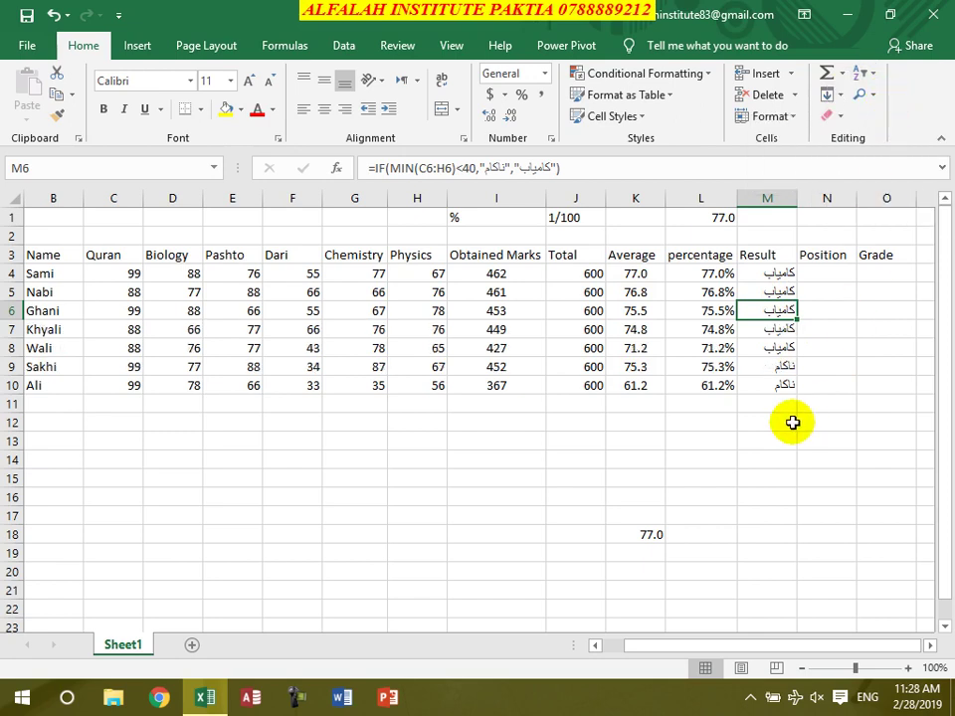
- Enter 1 in N4 and copy it down the Position column
left_click(835, 272)
type("1")
key("Escape")
left_click(828, 313)
left_click(832, 273)
left_click_drag(856, 281, 852, 358)
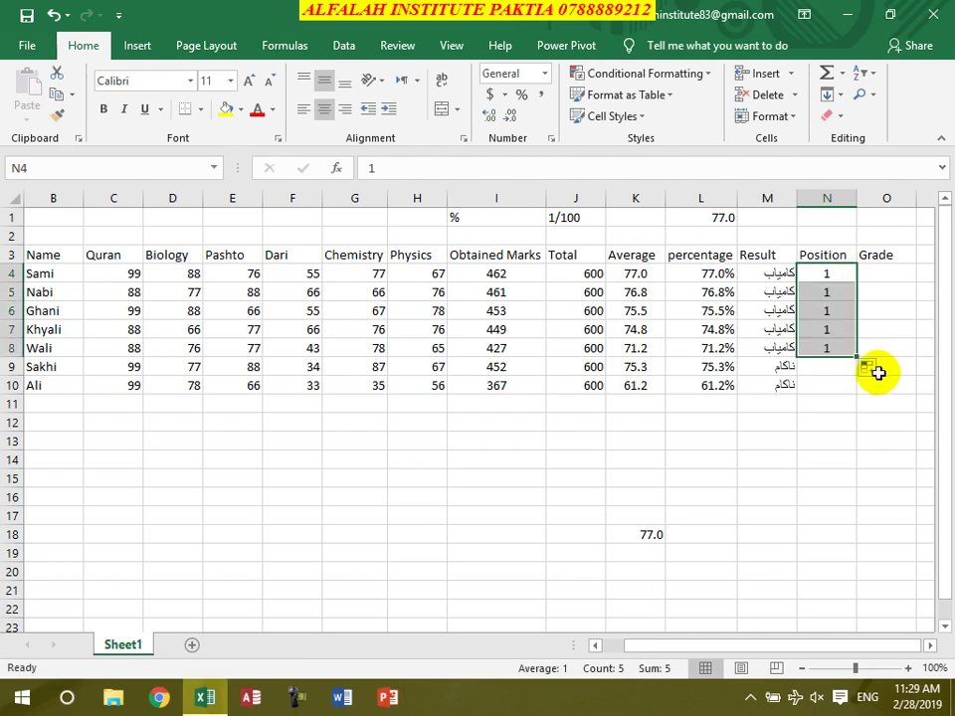
- Change the copied positions to a Fill Series so N4:N8 read 1 to 5
left_click(873, 368)
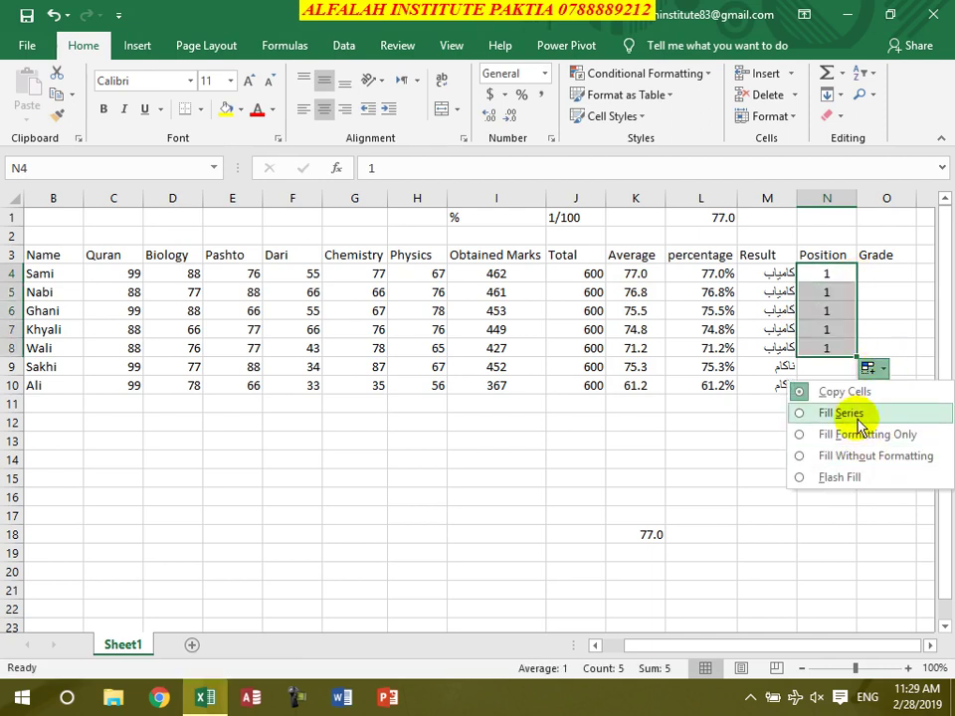
left_click(862, 417)
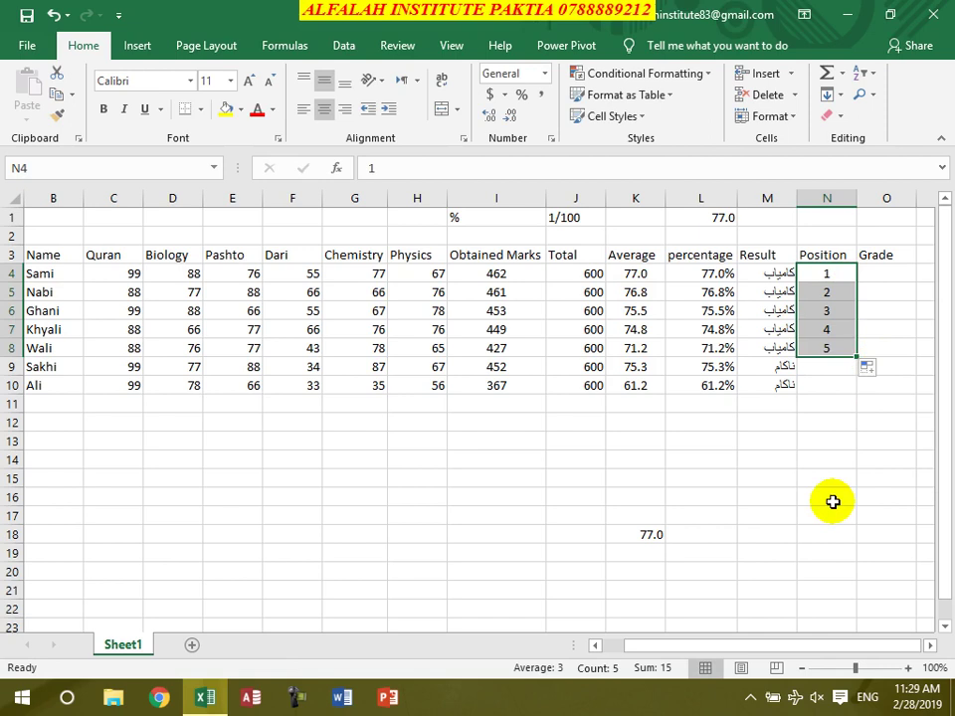
left_click(827, 374)
left_click(880, 275)
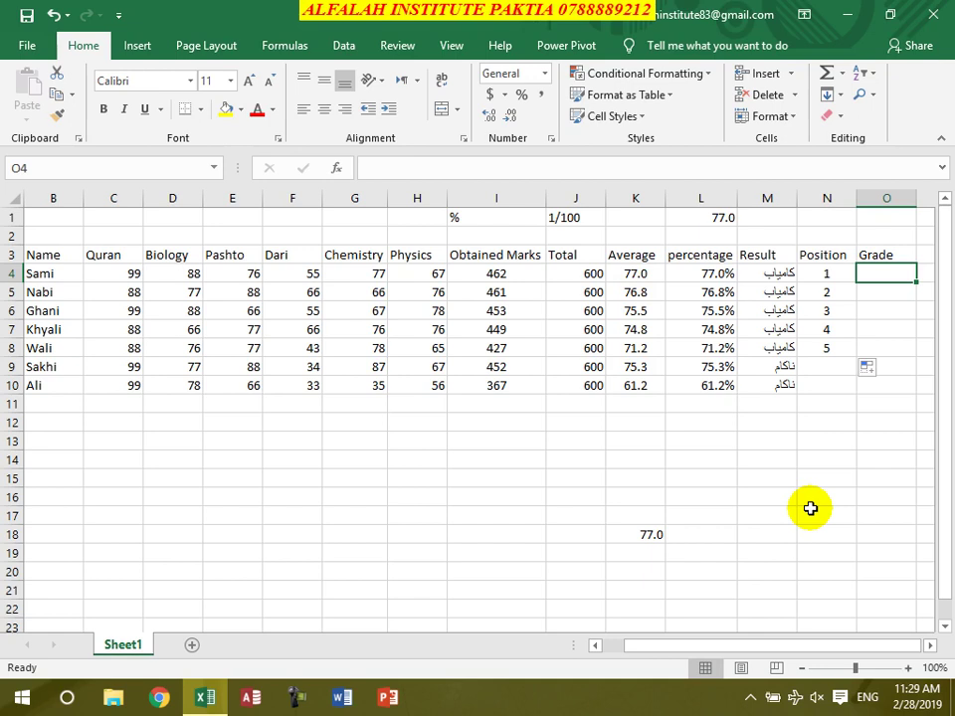
- Begin the O4 grade formula with =IF(K4>76,"A+",IF(K4>74,"A",IF( nested tests
type("=")
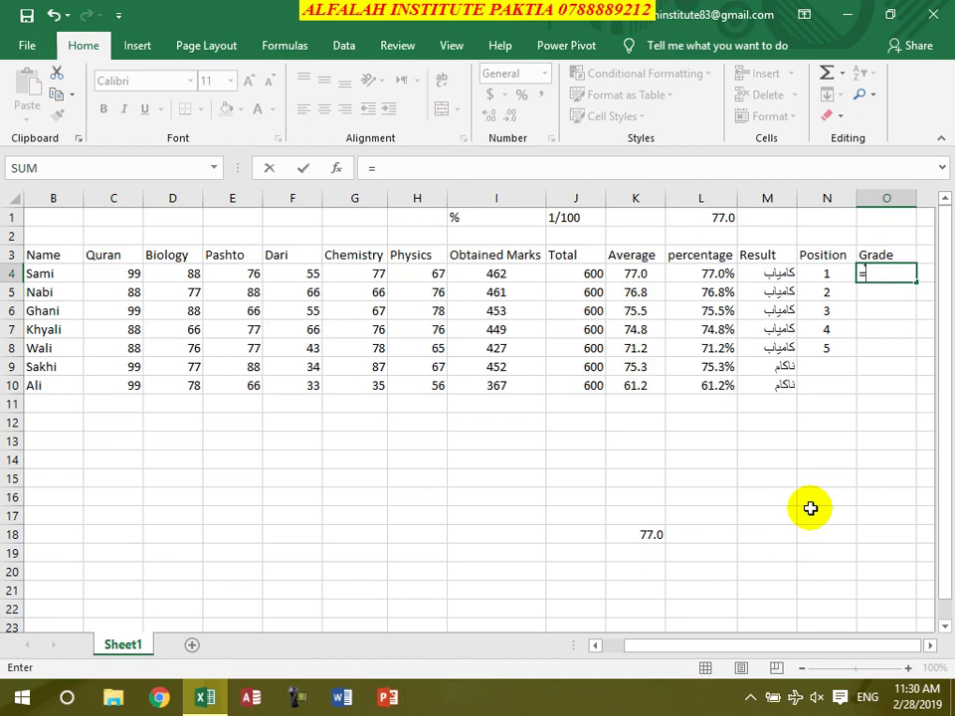
type("if(")
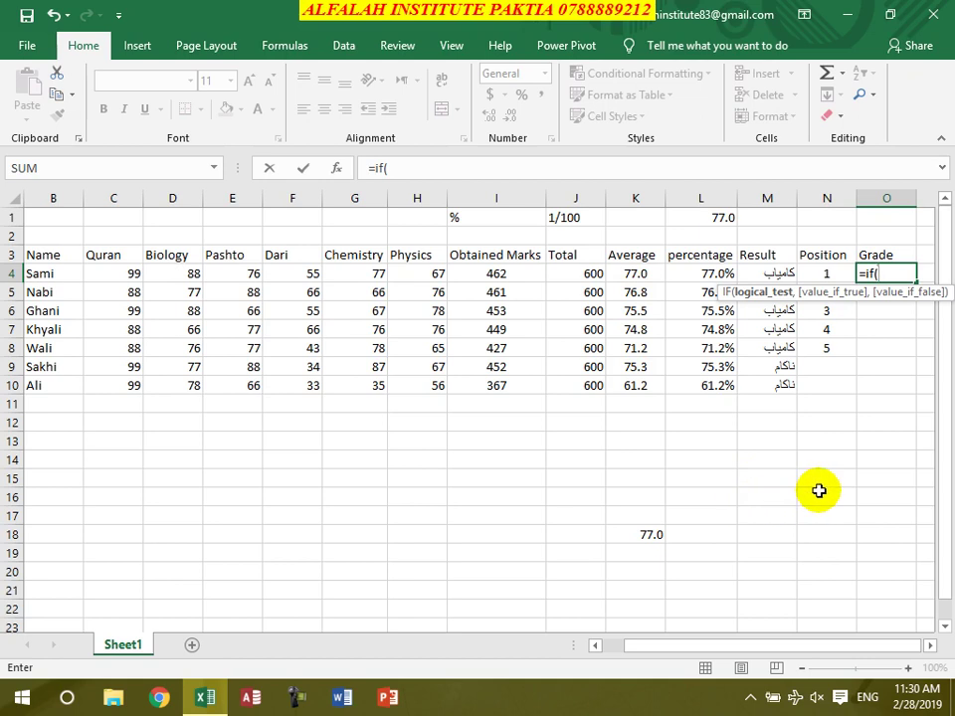
left_click(635, 273)
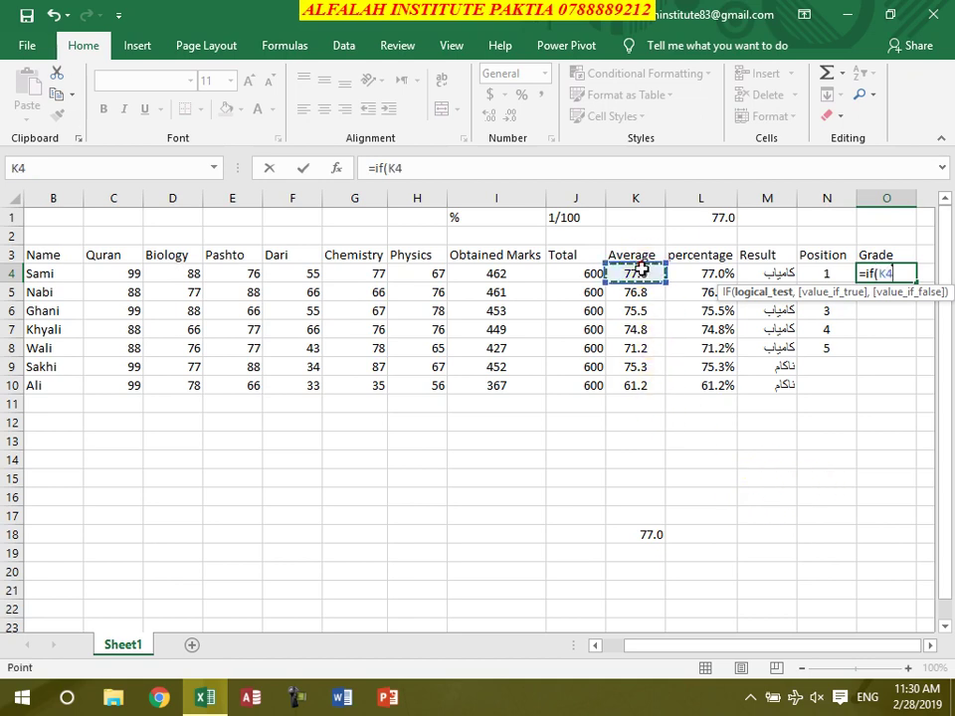
type(">")
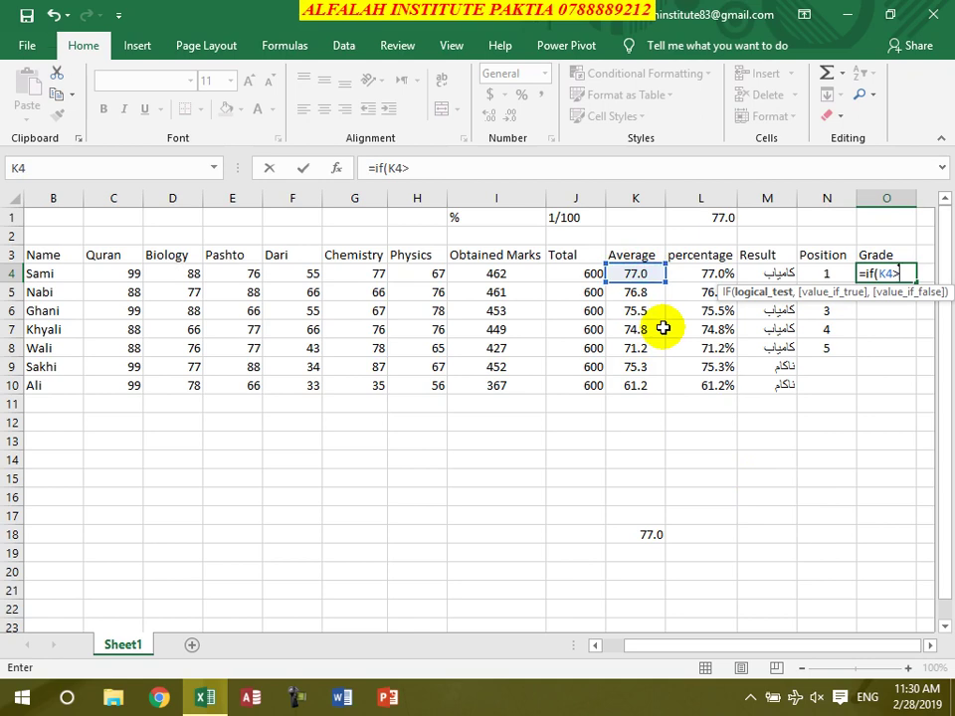
type("7")
type("6,\"A")
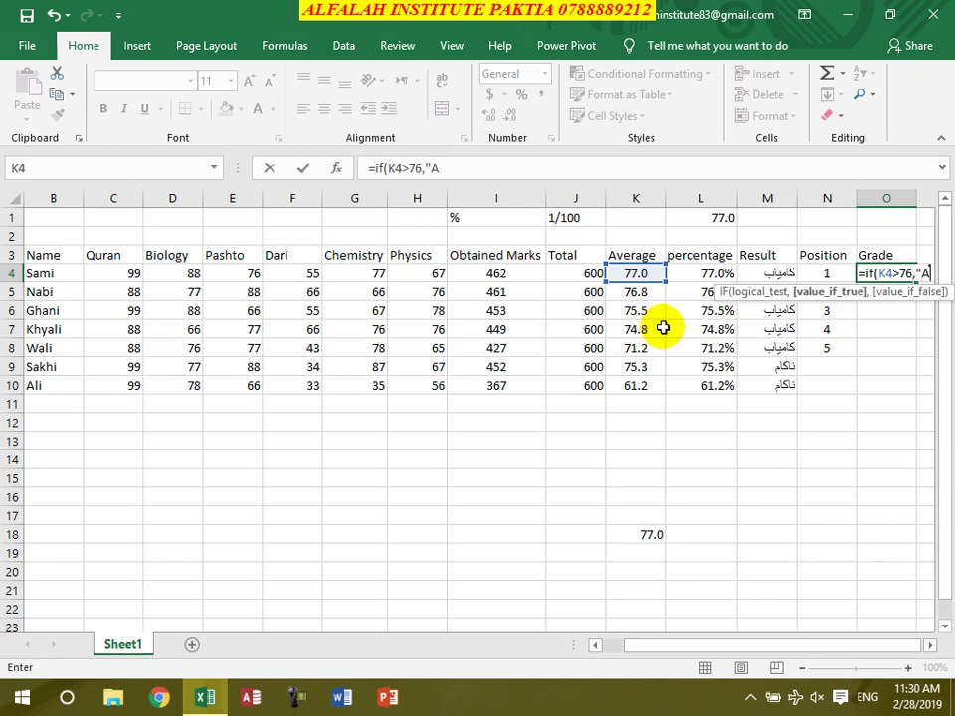
type("+\",")
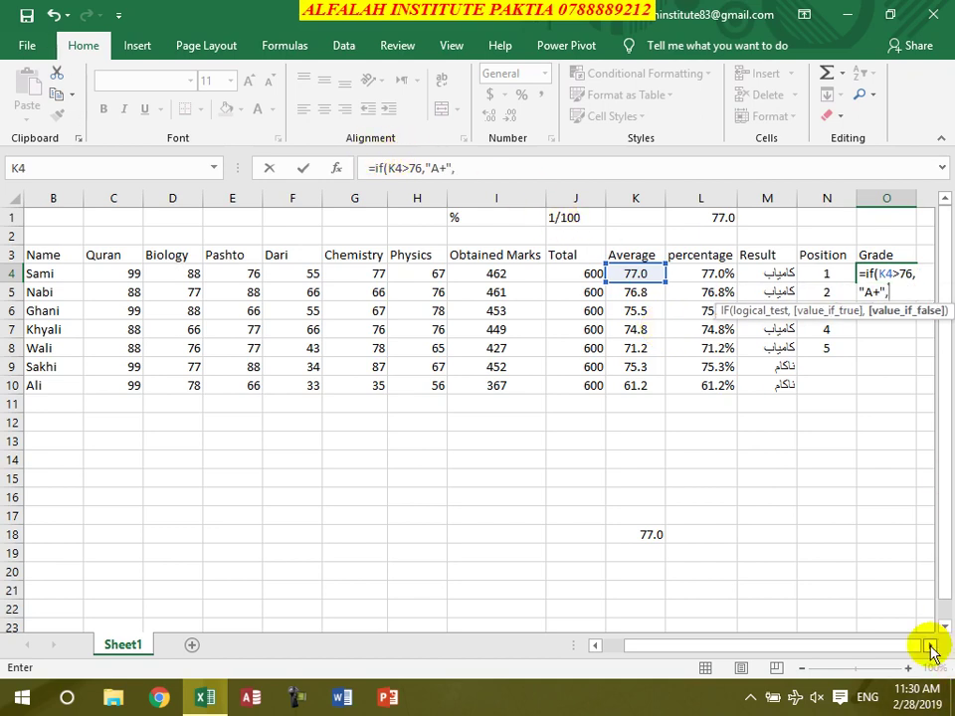
left_click(931, 644)
left_click(931, 644)
left_click(931, 645)
left_click(931, 645)
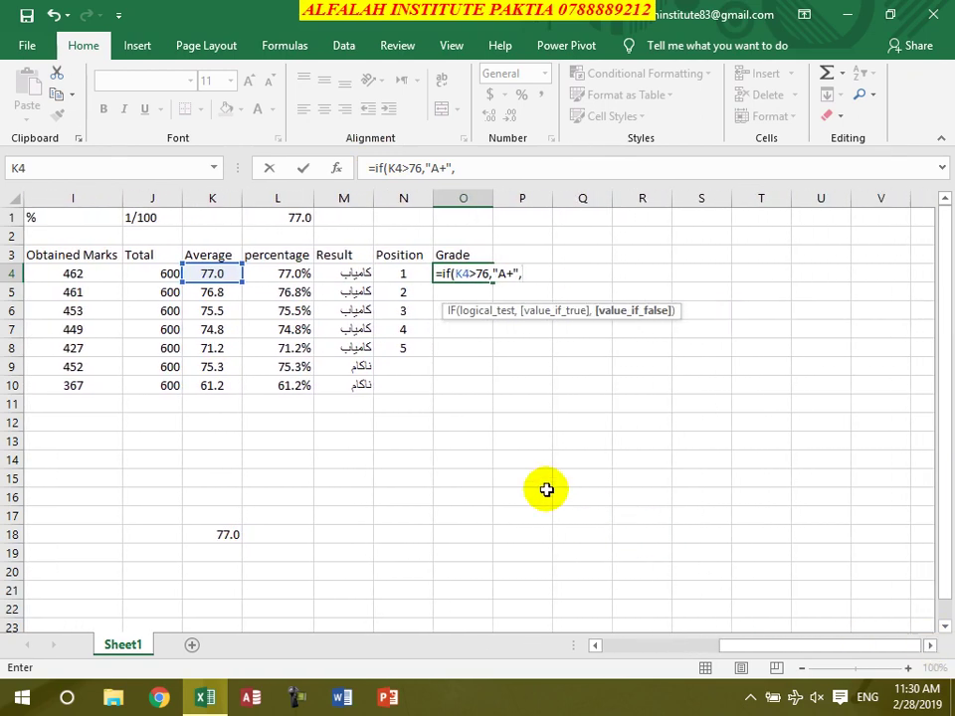
type("if(")
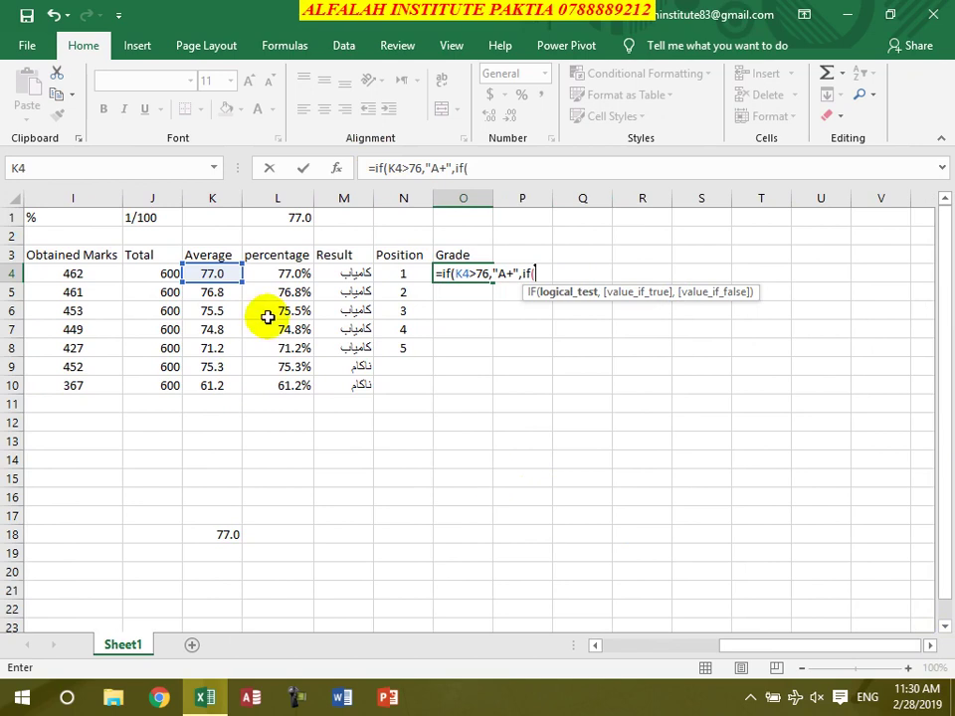
left_click(204, 276)
type(">")
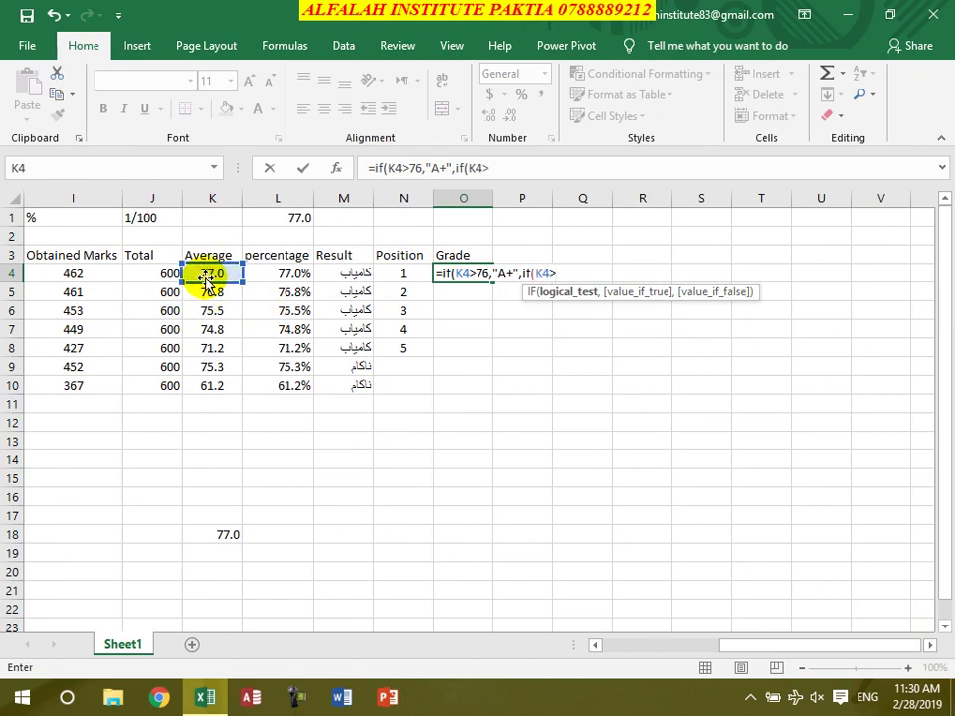
type("74,")
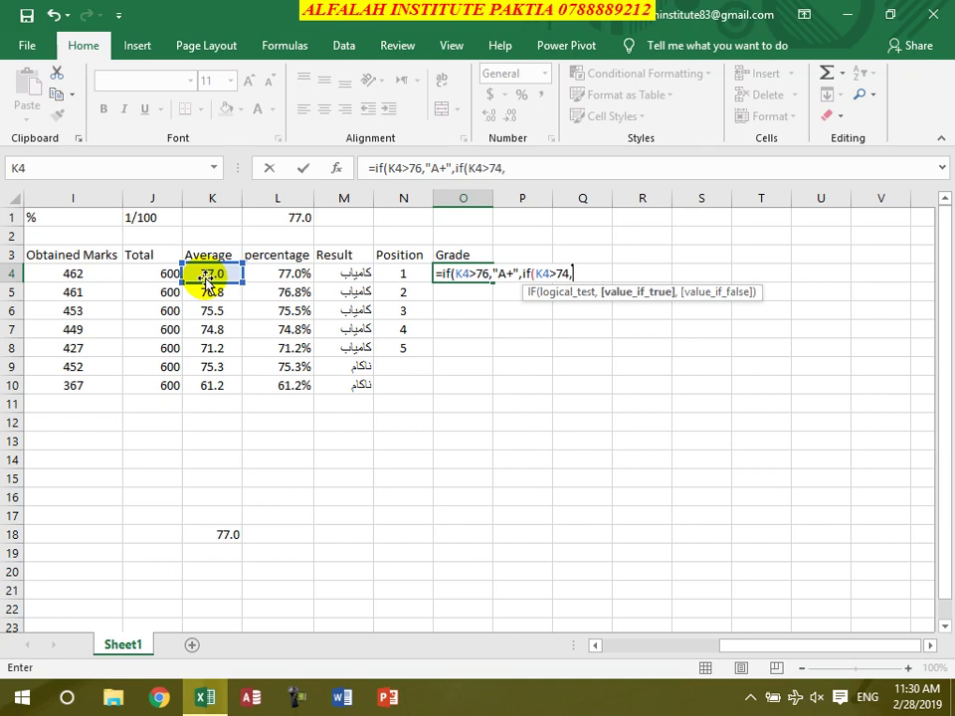
type("\"A\",if(")
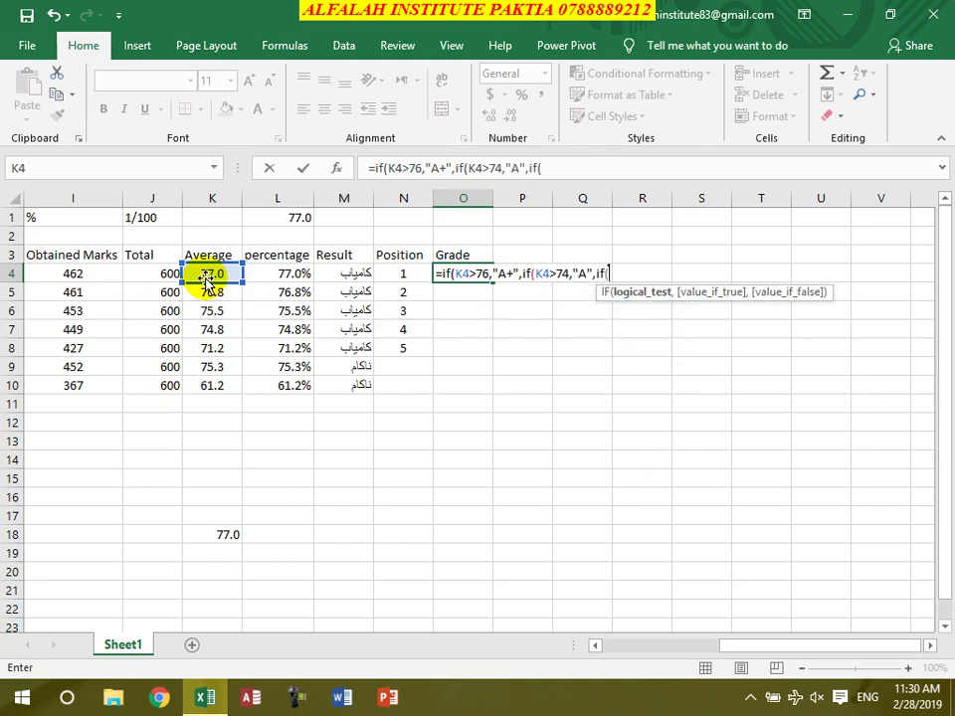
- Finish the nested IF with K4>72 for "B" and K4>39 for "C", else blank, and enter it
left_click(206, 272)
type("=")
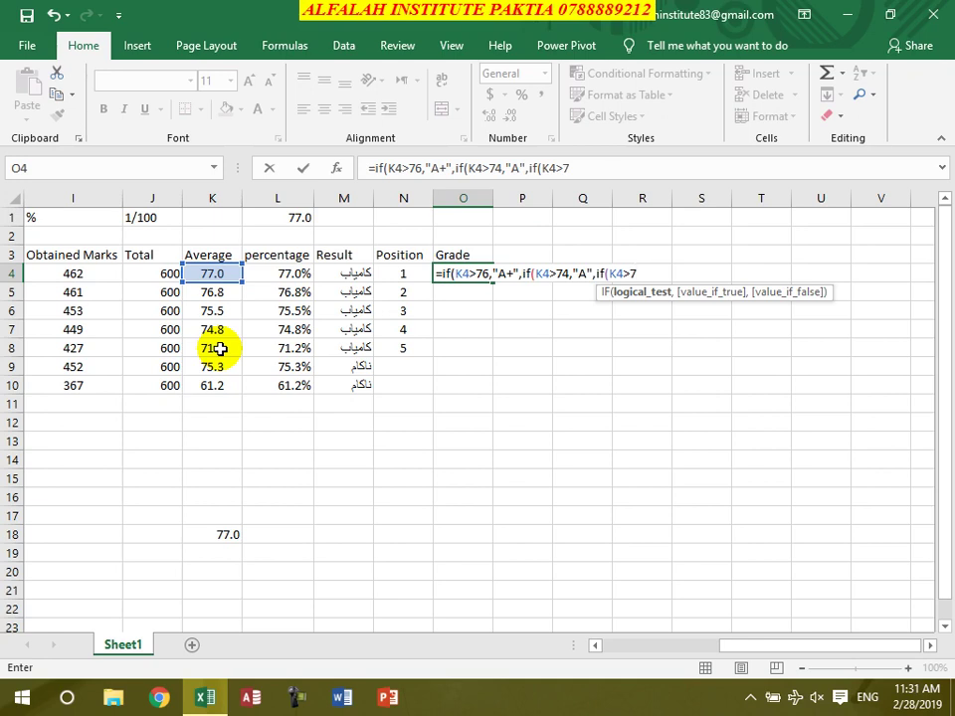
key("BackSpace")
type("72")
type(",\"")
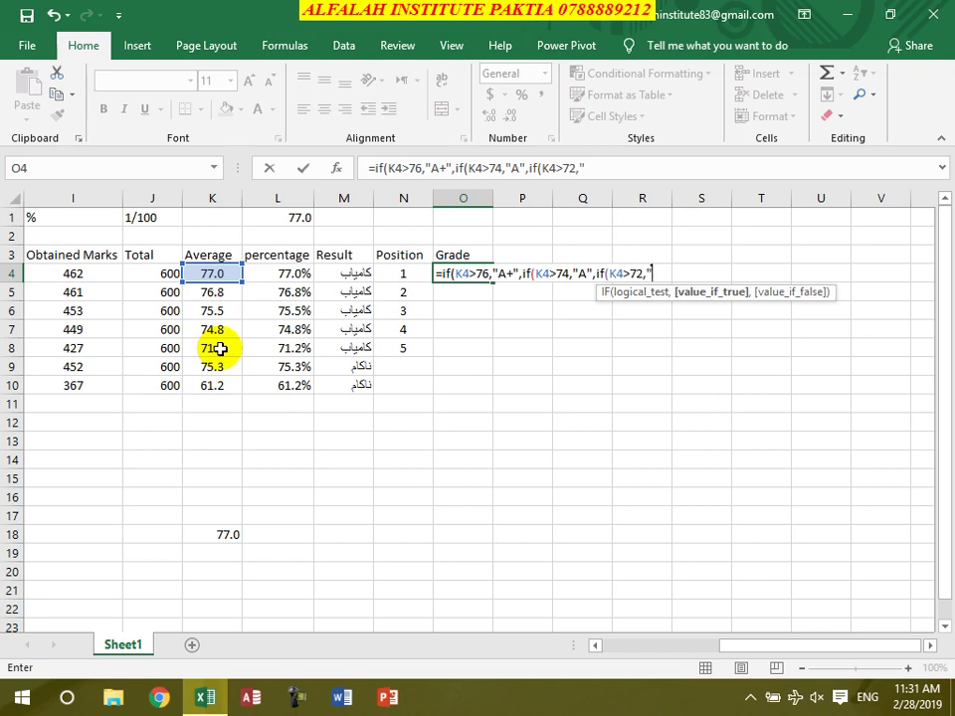
type("B\",")
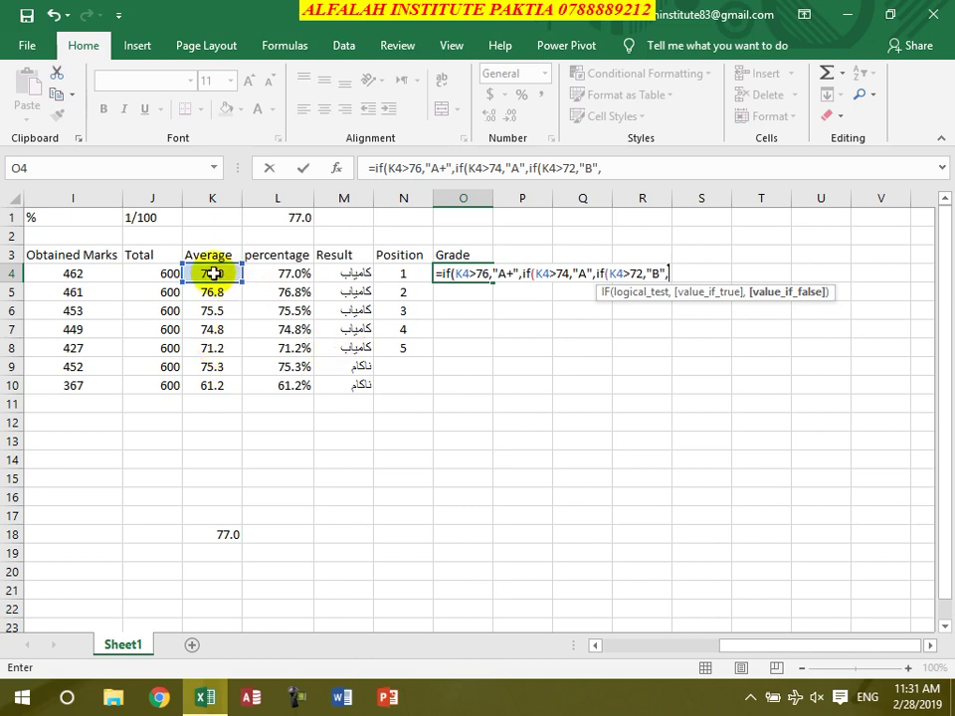
left_click(212, 272)
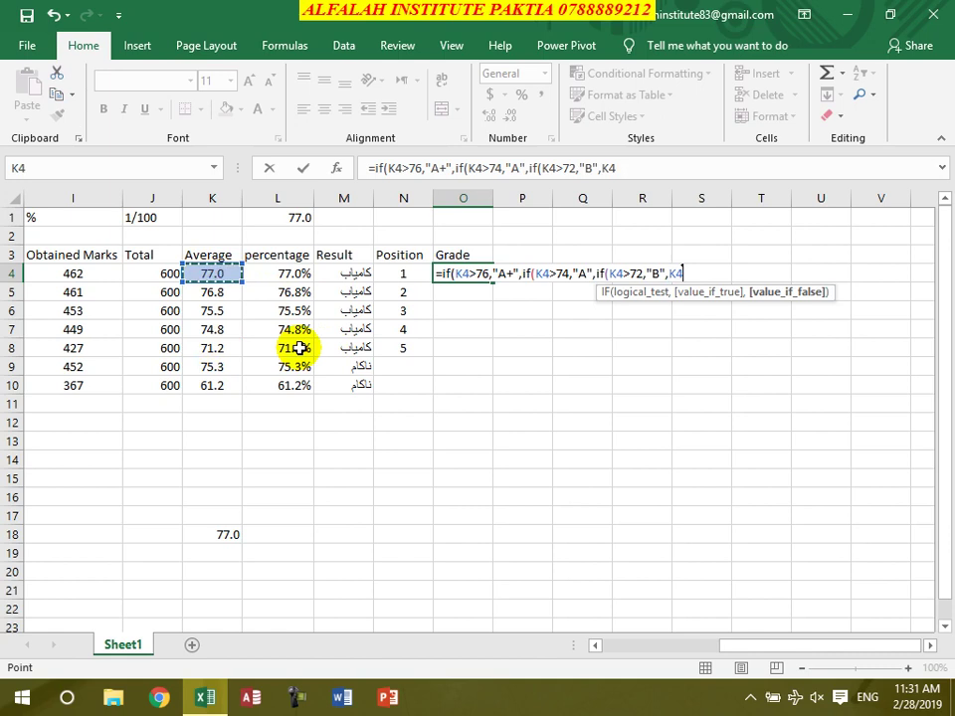
key("BackSpace")
key("BackSpace")
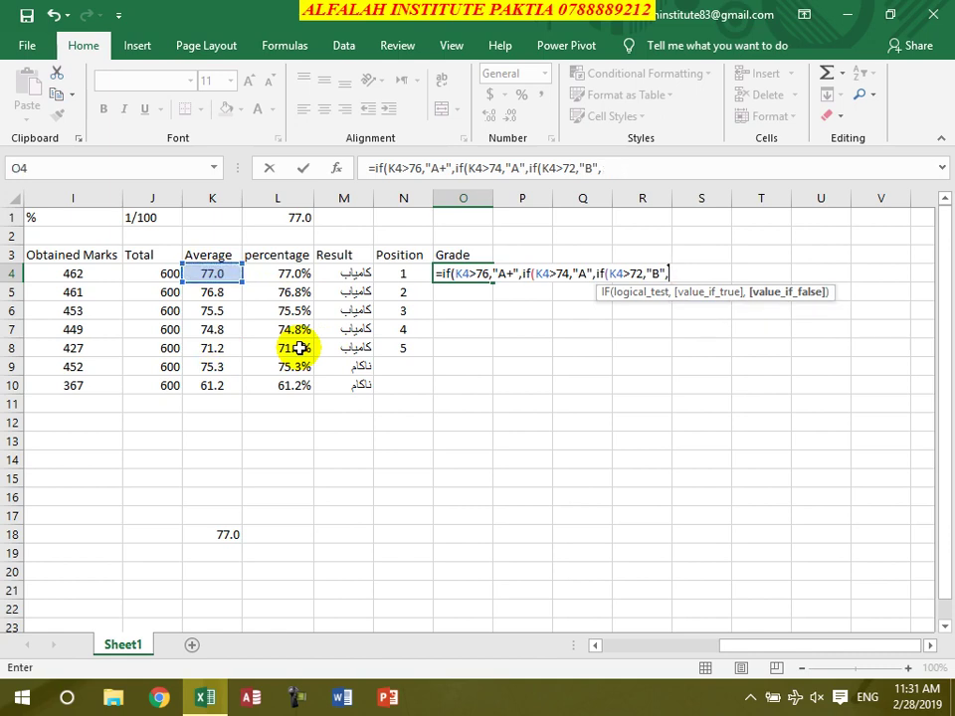
type("if(")
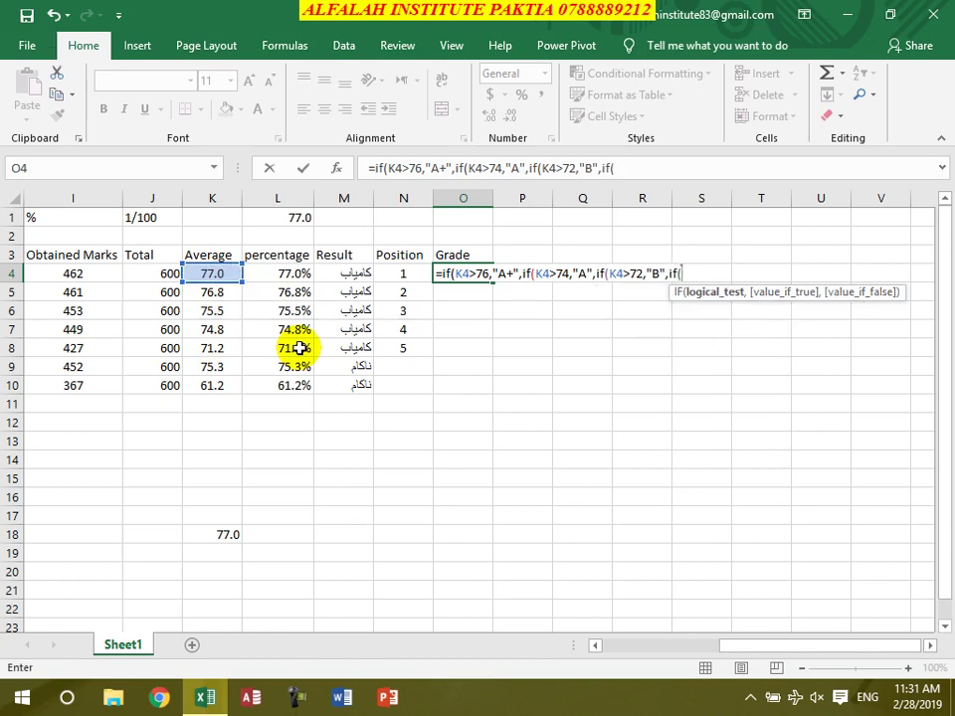
left_click(212, 275)
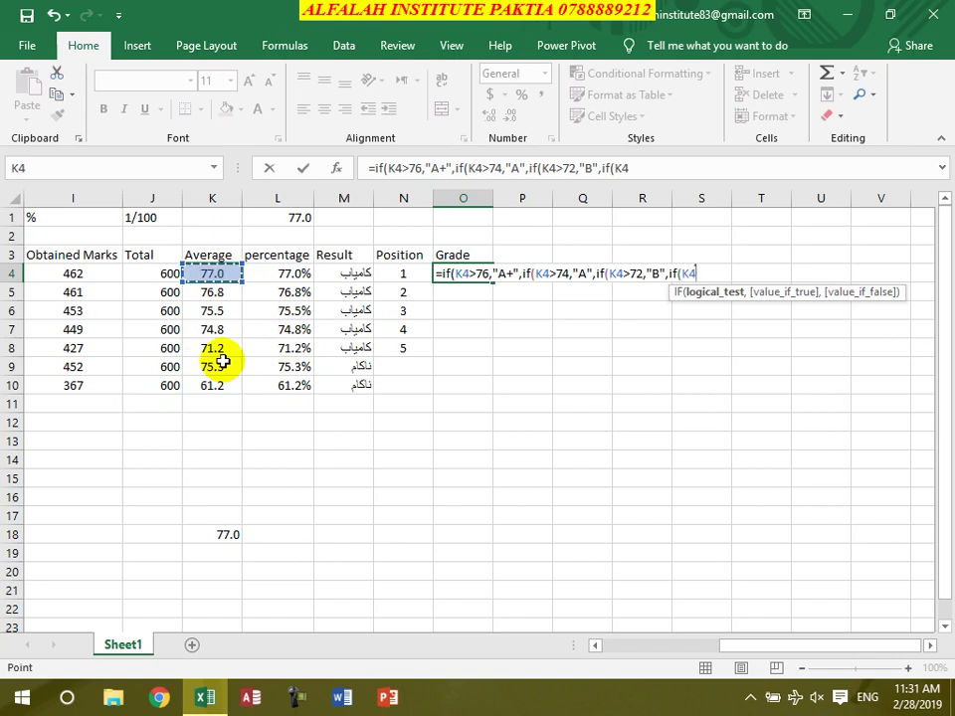
type(">39")
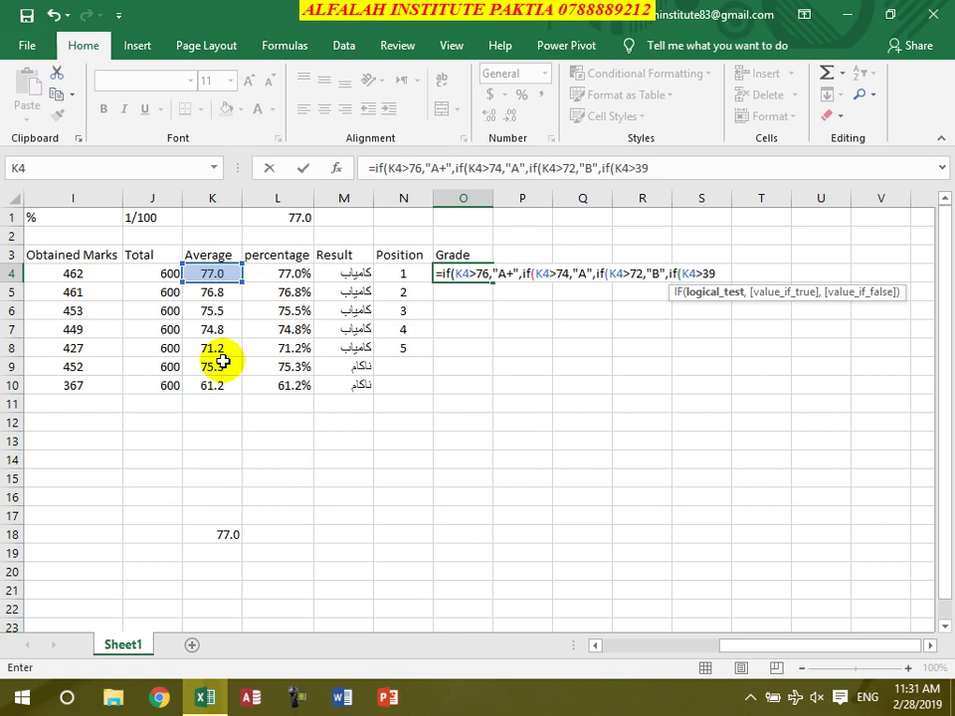
type(",")
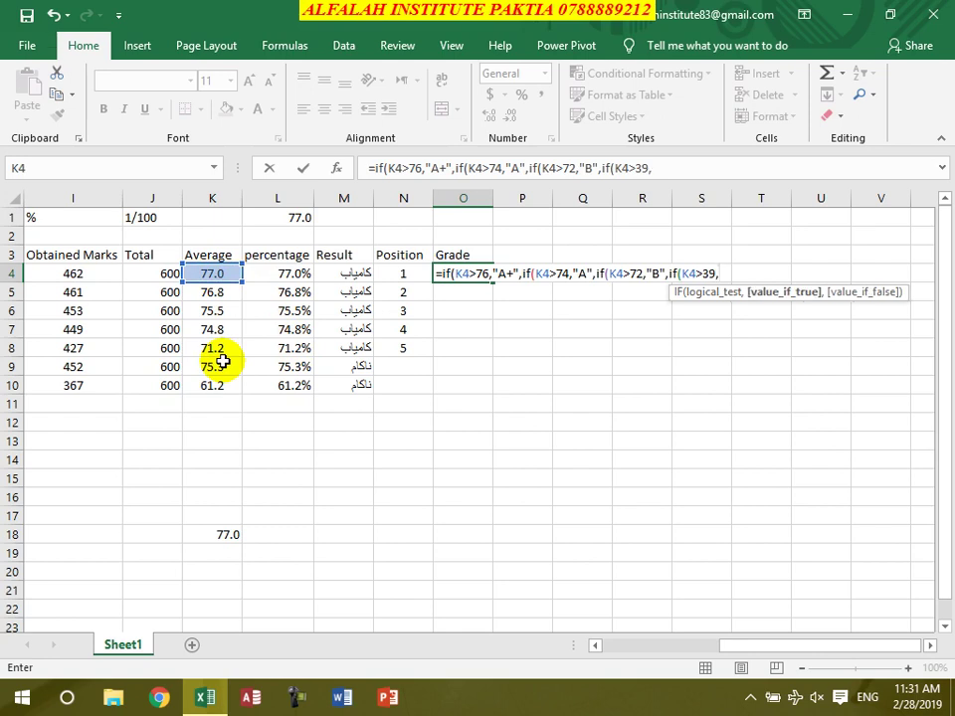
type("\"C\"")
type(",\"")
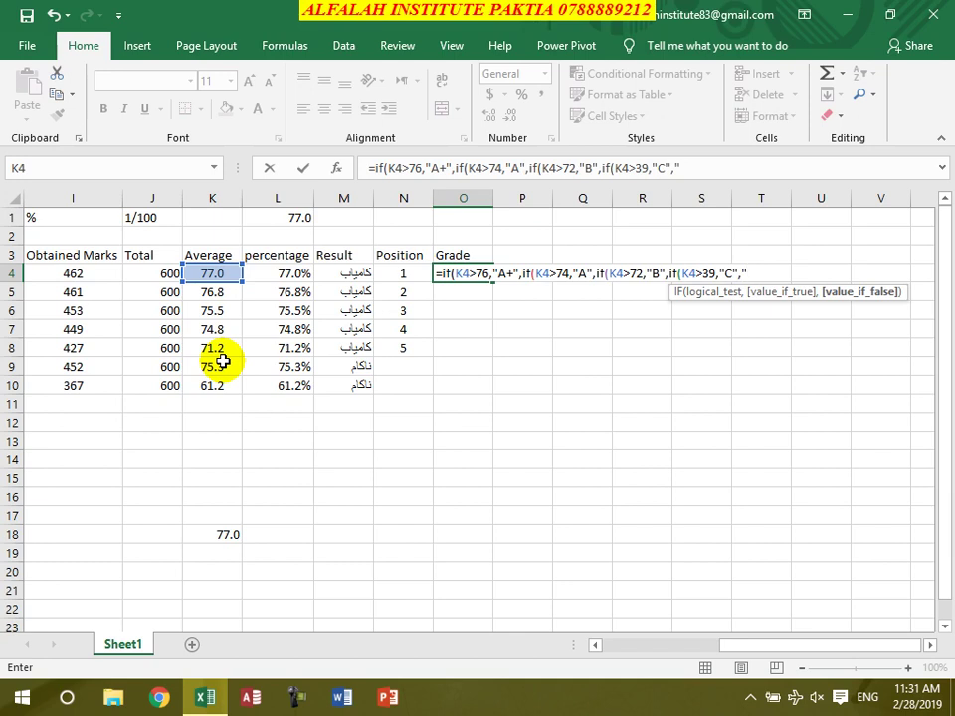
type(" \"")
type("))))")
key("Return")
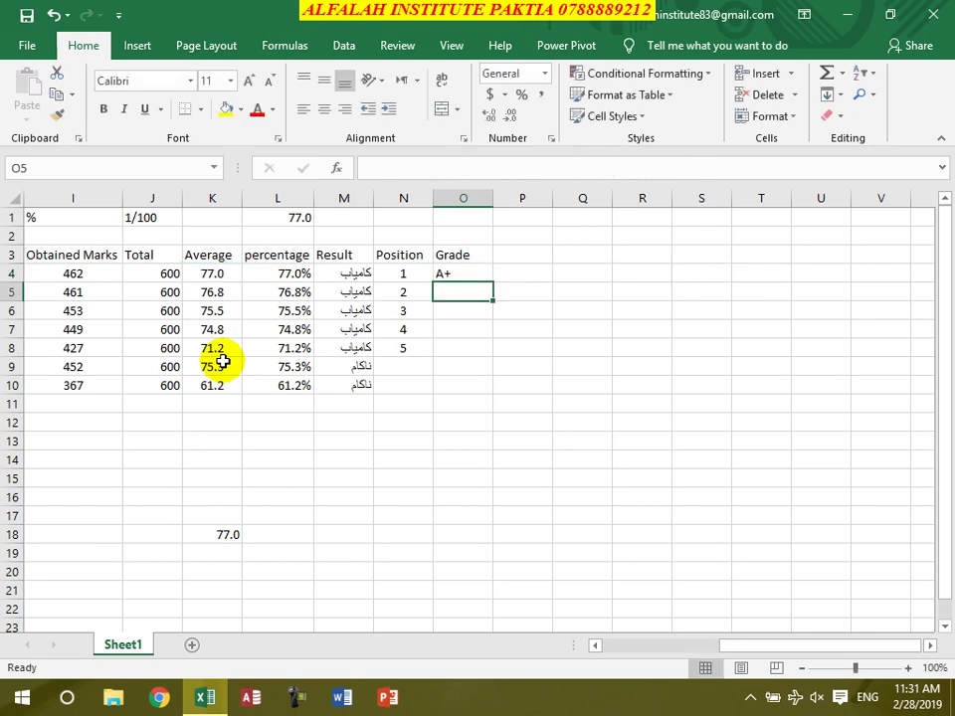
- Fill the O4 grade formula down to O8, giving A+, A+, A, A and C, then select the marks
left_click(454, 273)
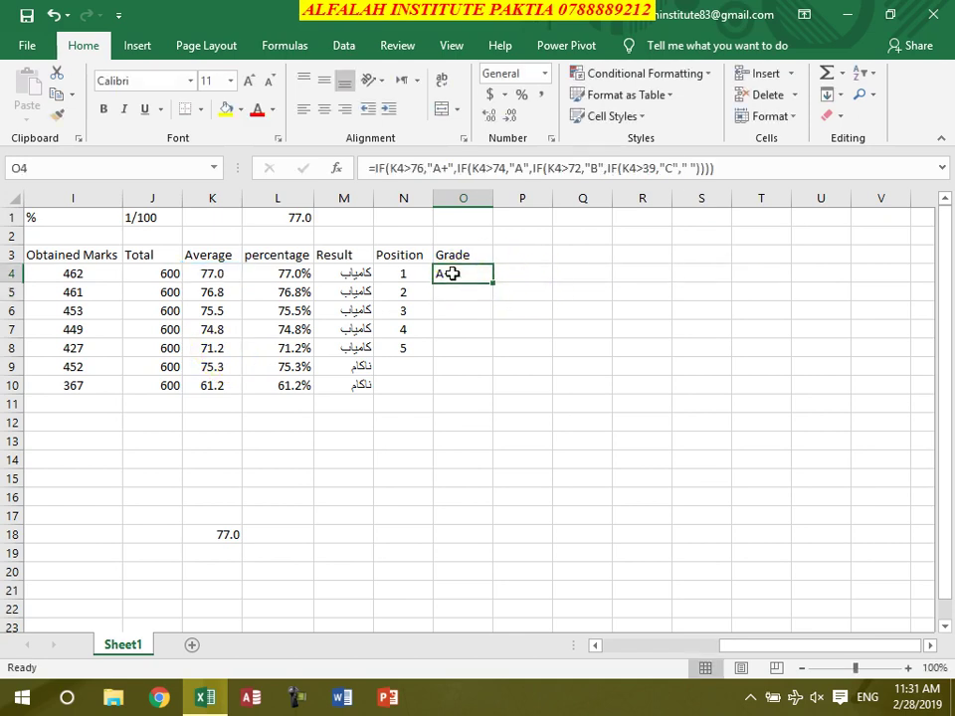
mouse_move(495, 282)
left_mouse_down()
mouse_move(487, 358)
mouse_move(475, 350)
left_mouse_up()
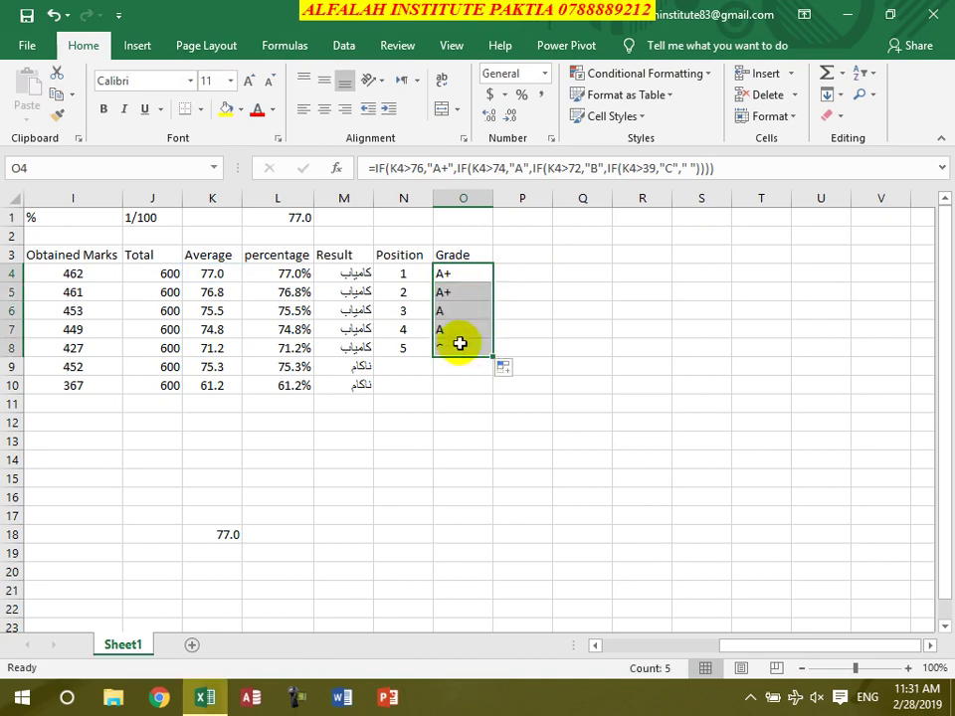
left_click(454, 292)
left_click(457, 311)
left_click(456, 330)
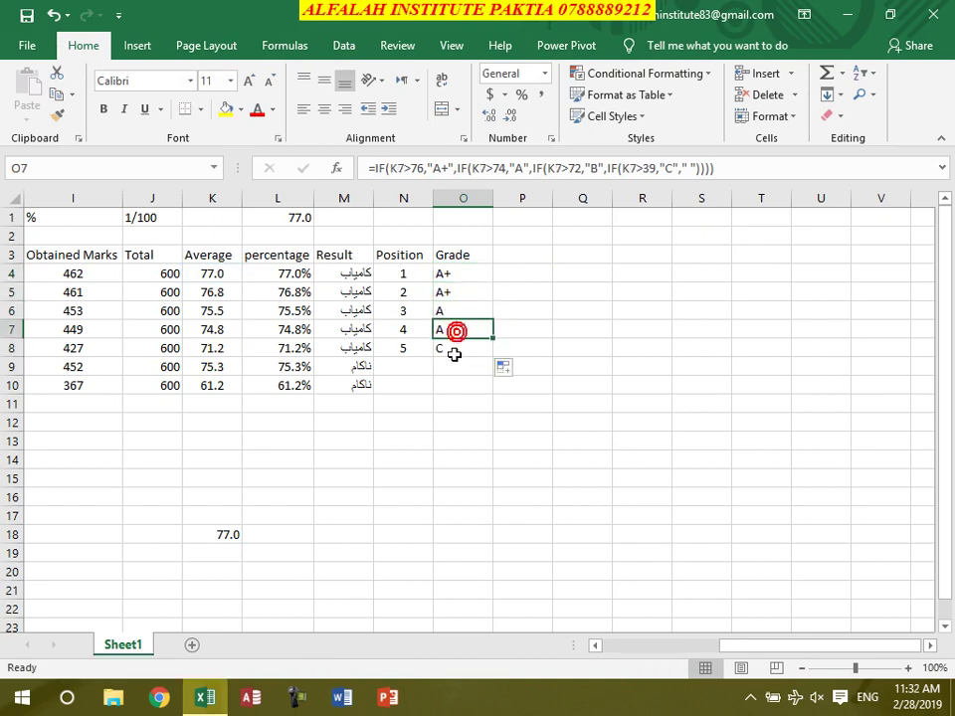
left_click(454, 350)
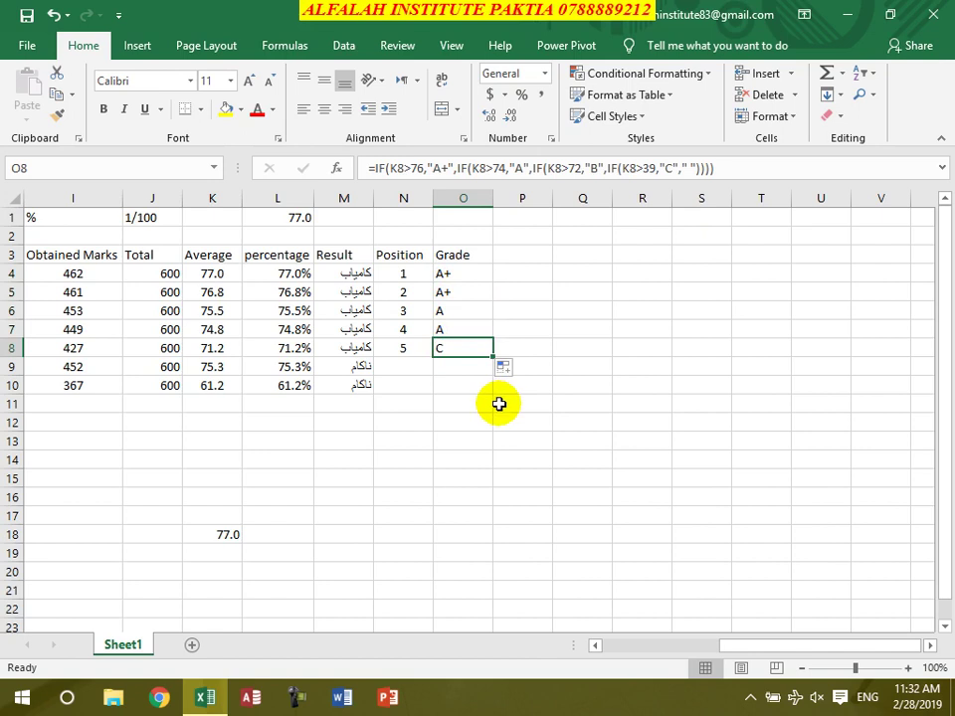
left_click_drag(735, 654, 580, 645)
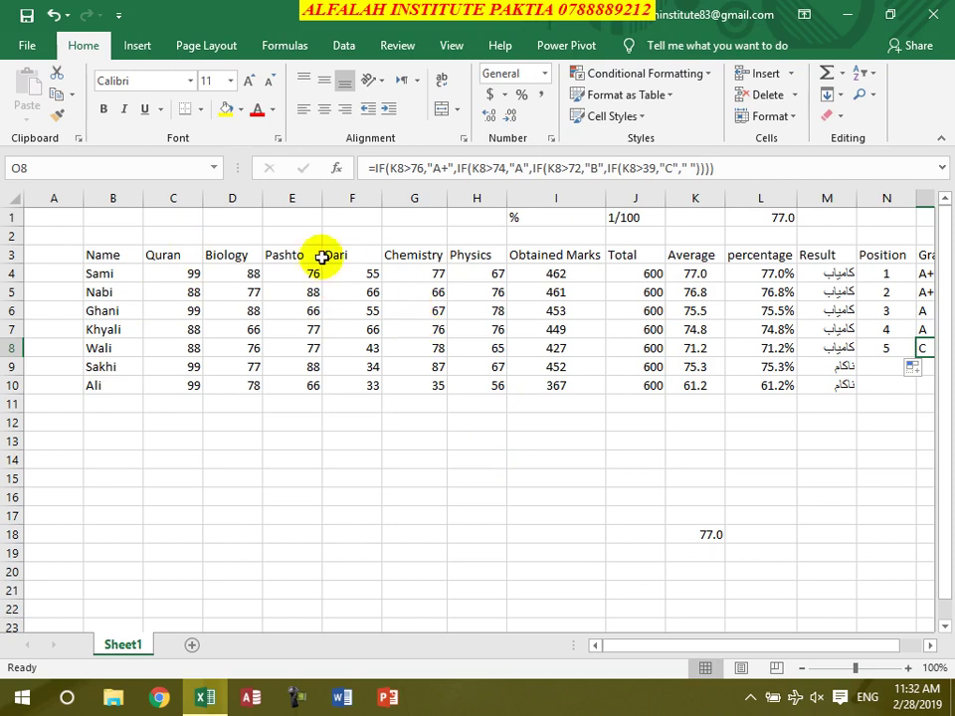
mouse_move(189, 275)
left_mouse_down()
mouse_move(317, 315)
mouse_move(479, 387)
left_mouse_up()
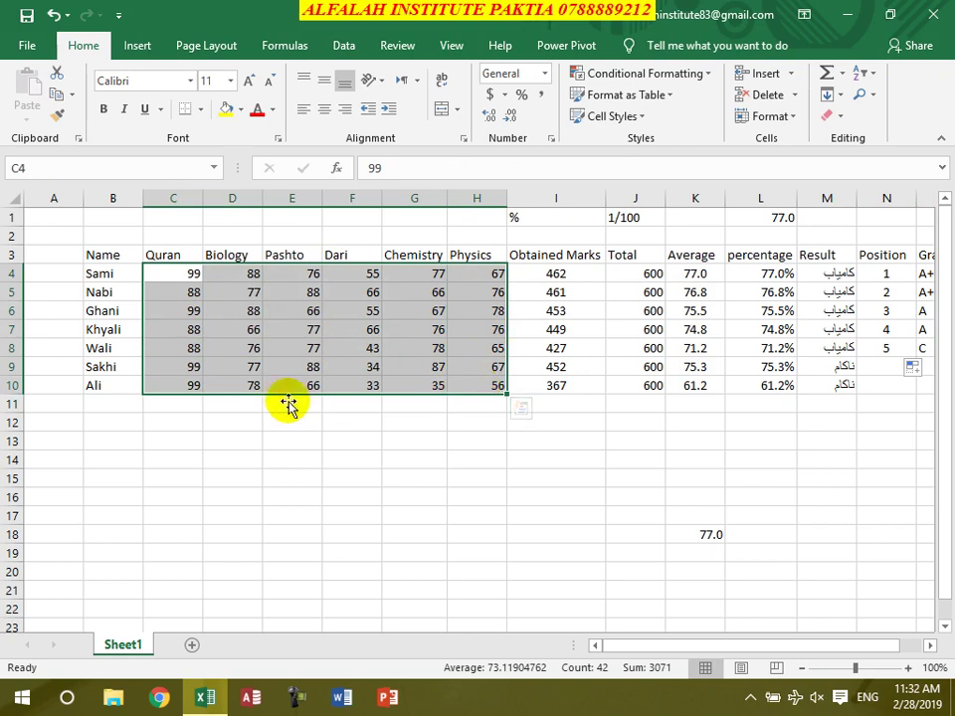
- Apply a Less Than 40 highlight rule with Light Red Fill to the selected marks
left_click(701, 74)
mouse_move(717, 111)
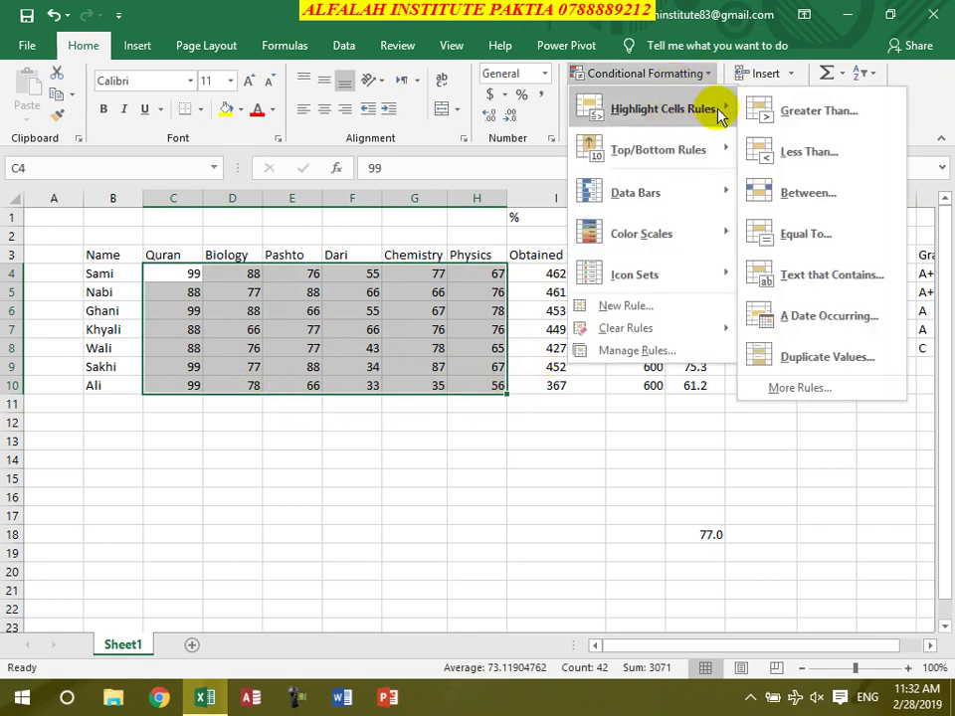
left_click(786, 151)
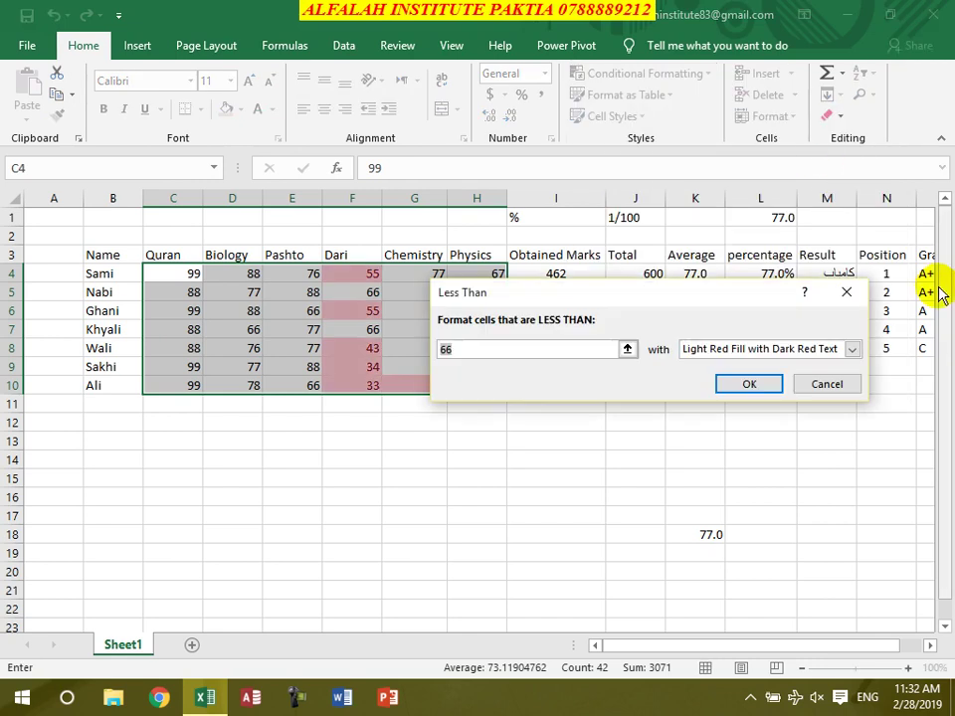
type("40")
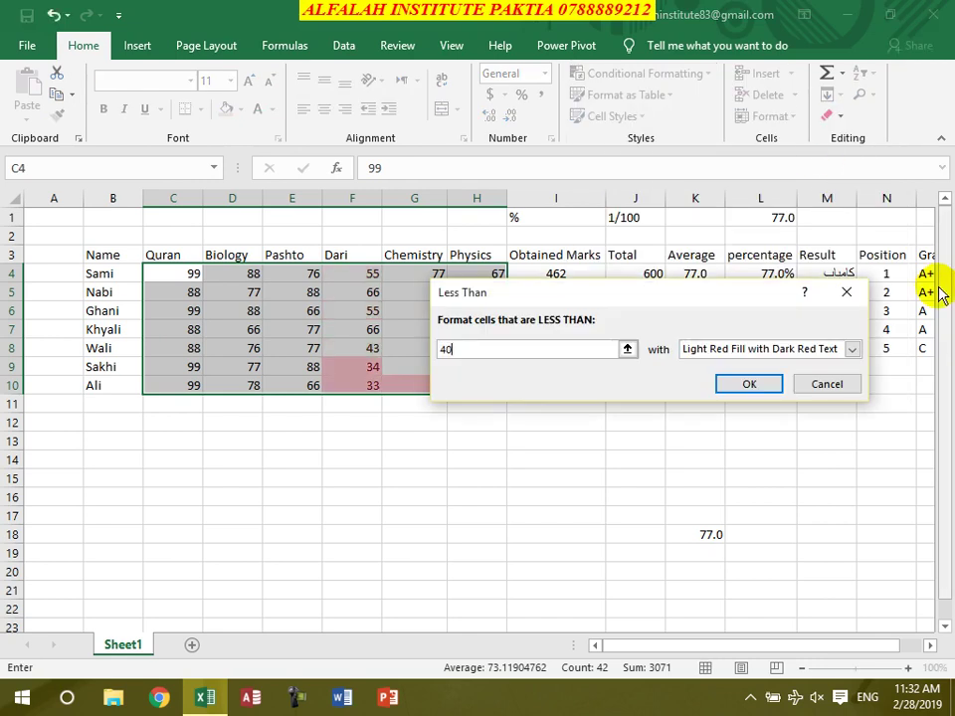
left_click(852, 349)
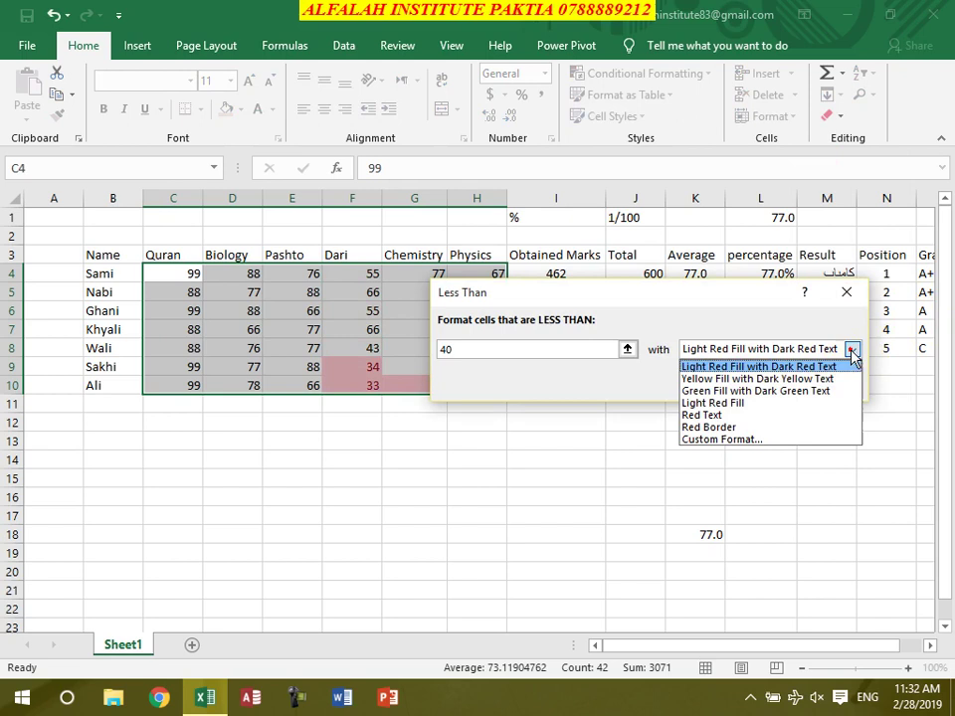
left_click(761, 406)
left_click(760, 384)
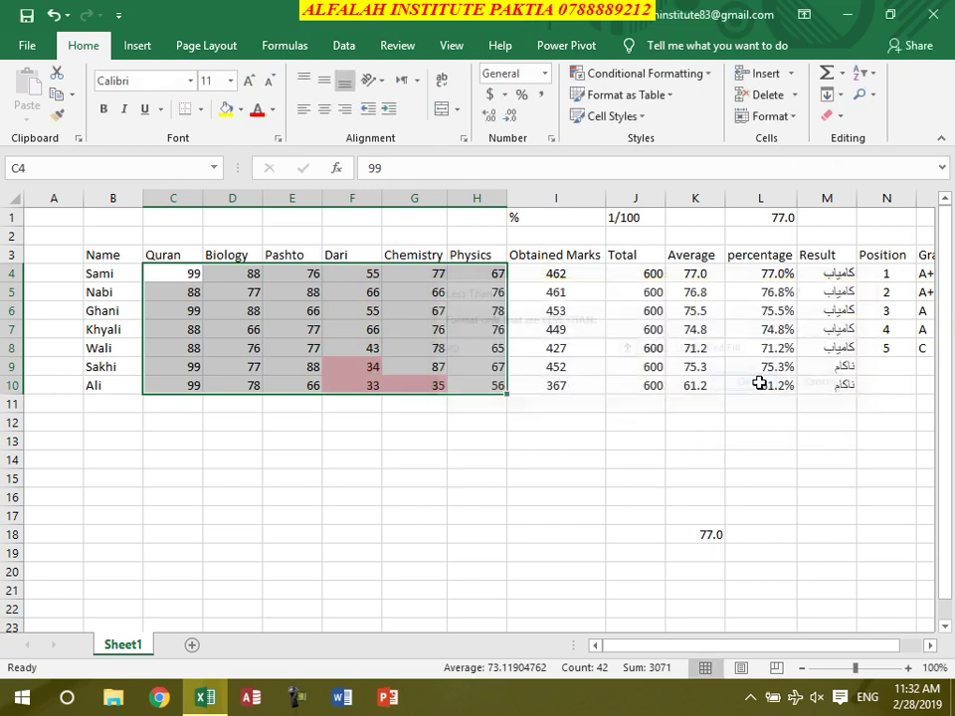
- Check the highlighted marks 34, 33 and 35 against an unshaded 78, then close the workbook
left_click(437, 416)
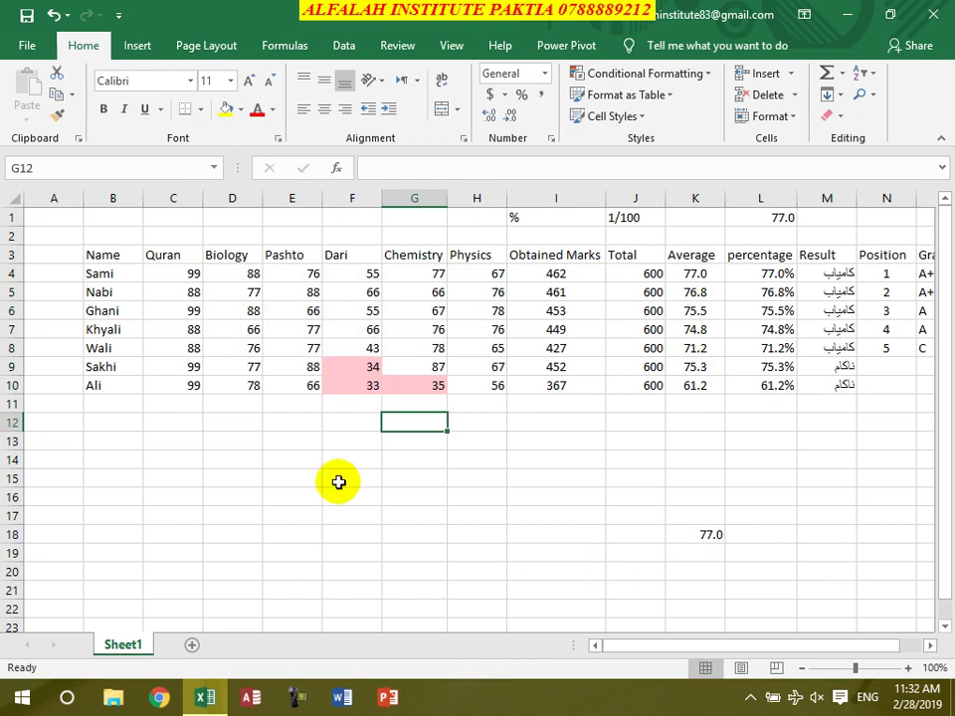
left_click(337, 371)
left_click(345, 386)
left_click(423, 388)
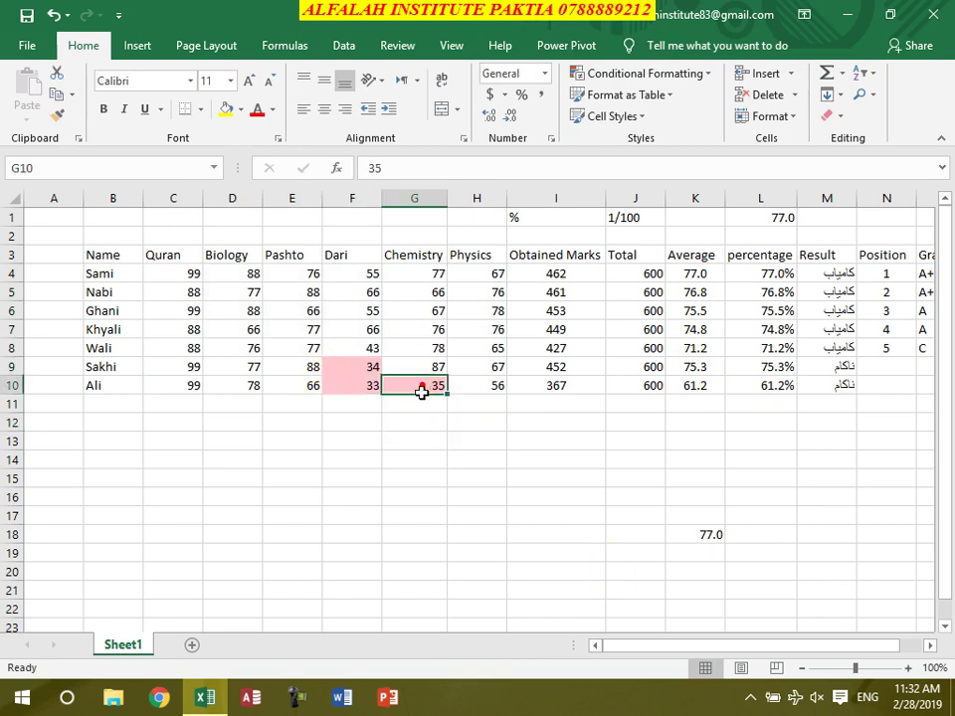
left_click(386, 346)
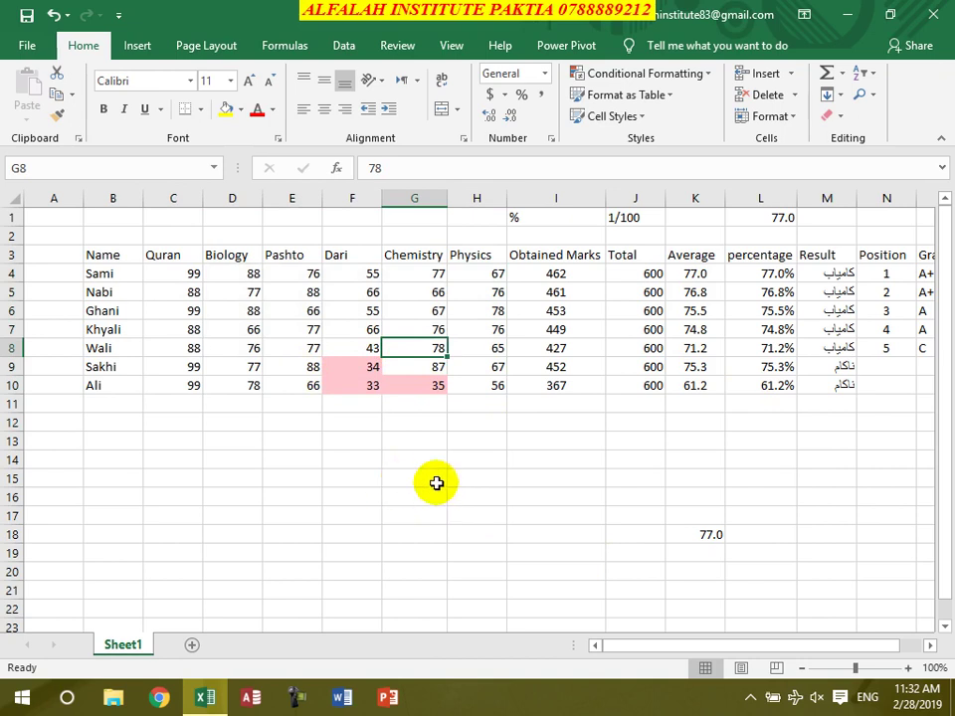
key("ctrl+w")
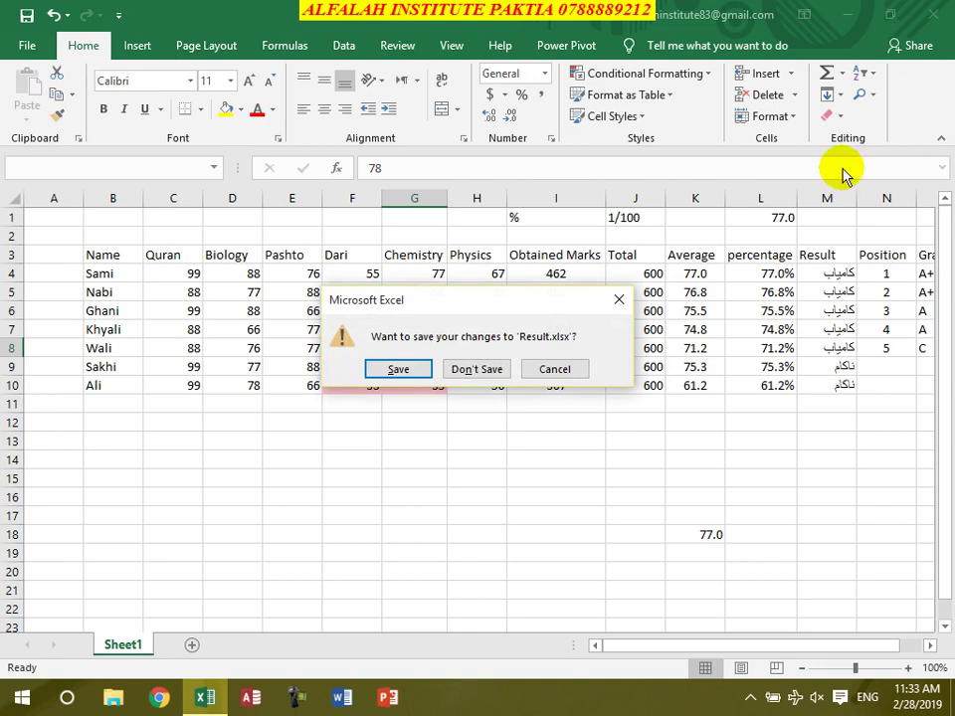
- Save Result.xlsx, then create a blank workbook, view its Insert features, and close it
left_click(409, 370)
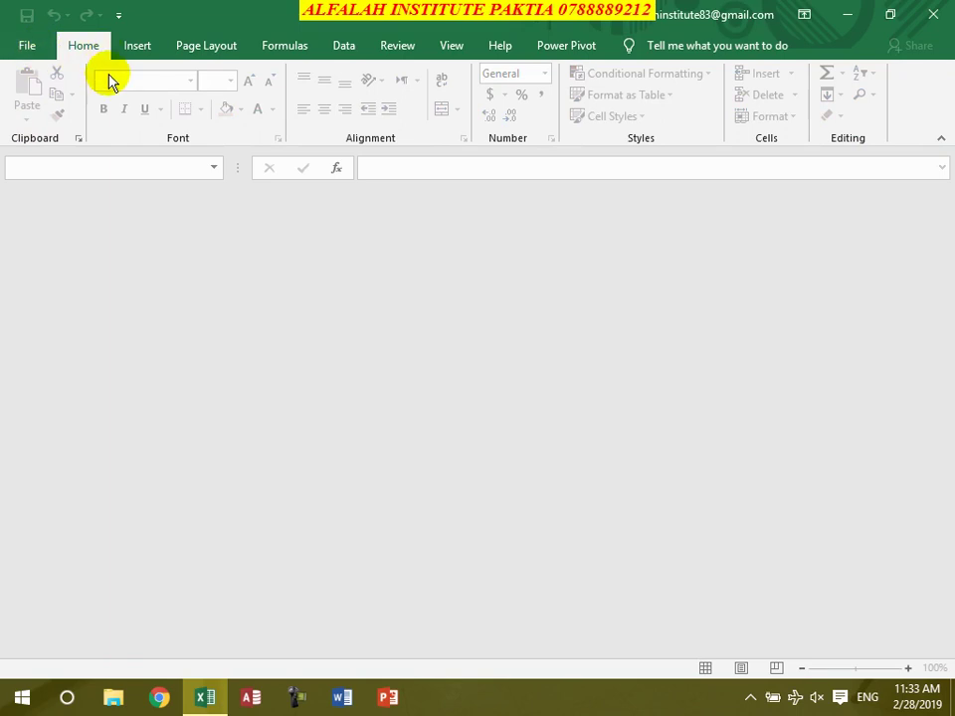
key("ctrl+n")
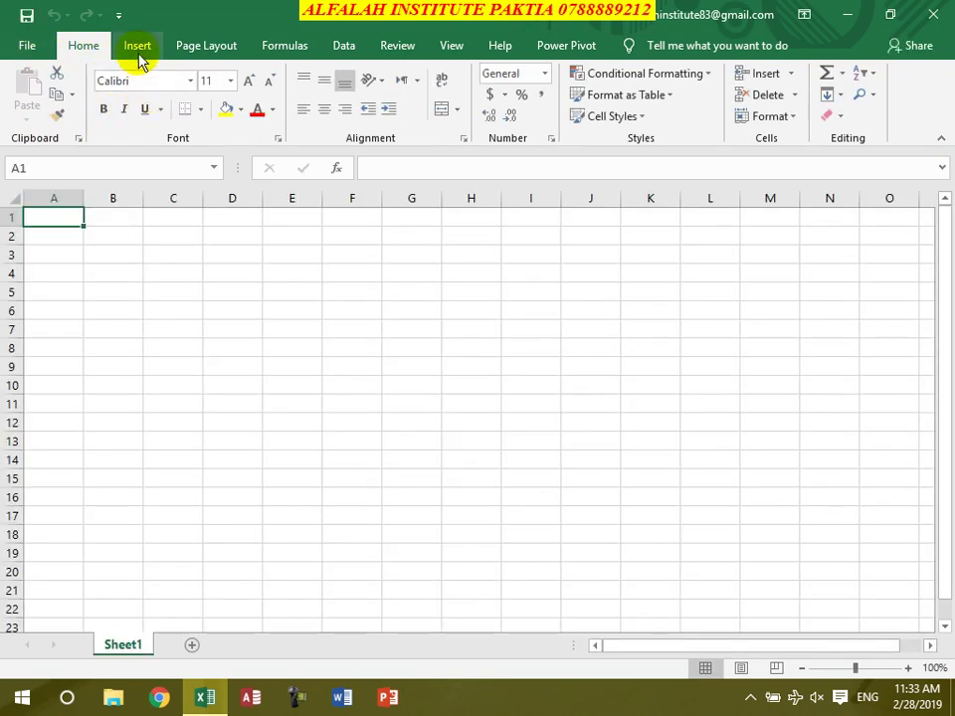
left_click(139, 52)
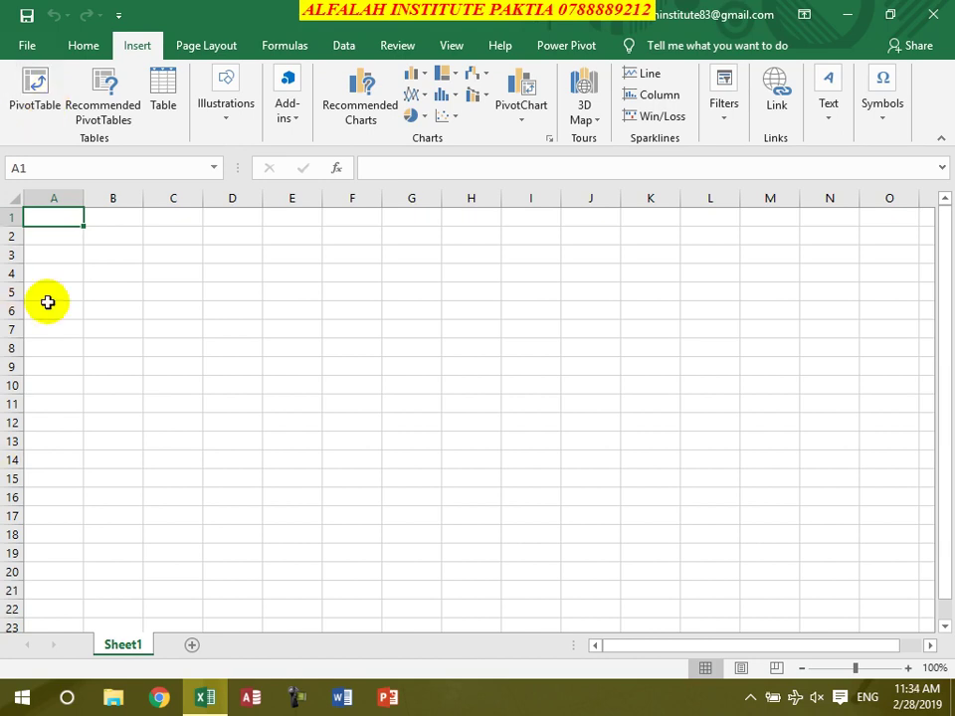
key("ctrl+w")
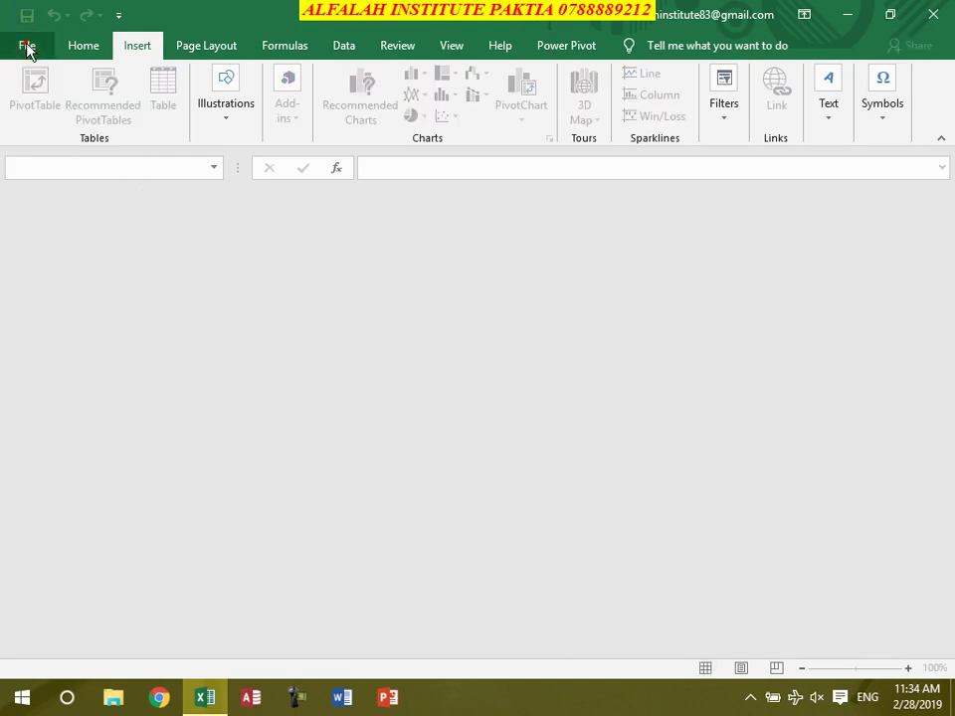
- Open Practice1 and delete the 19250 total under the Fee column, keeping the cursor in the table
left_click(27, 46)
left_click(568, 324)
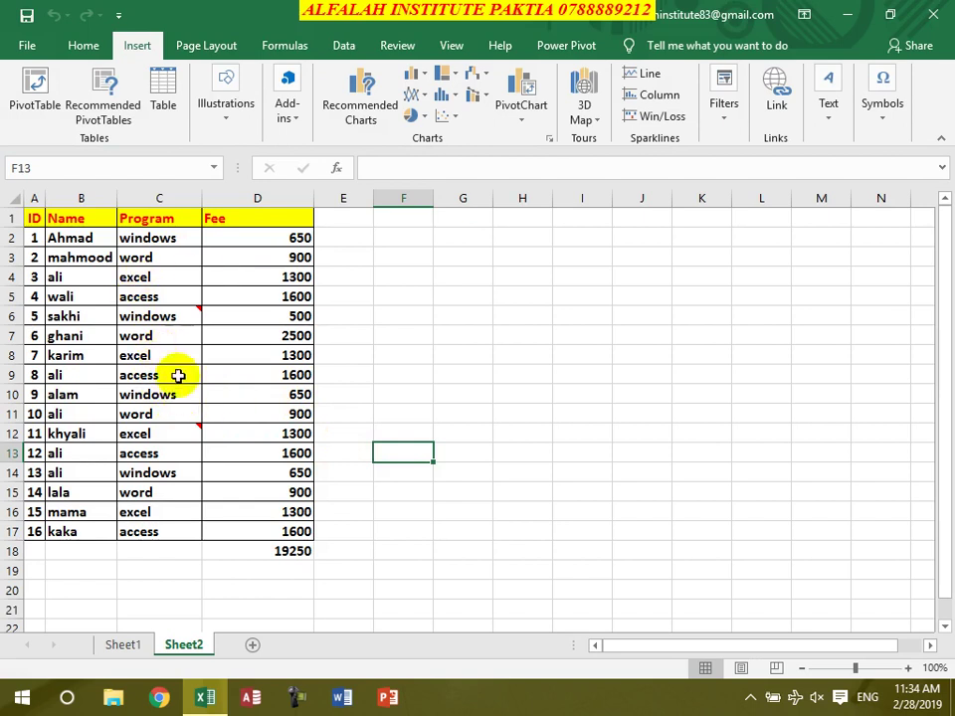
left_click(285, 553)
key("Delete")
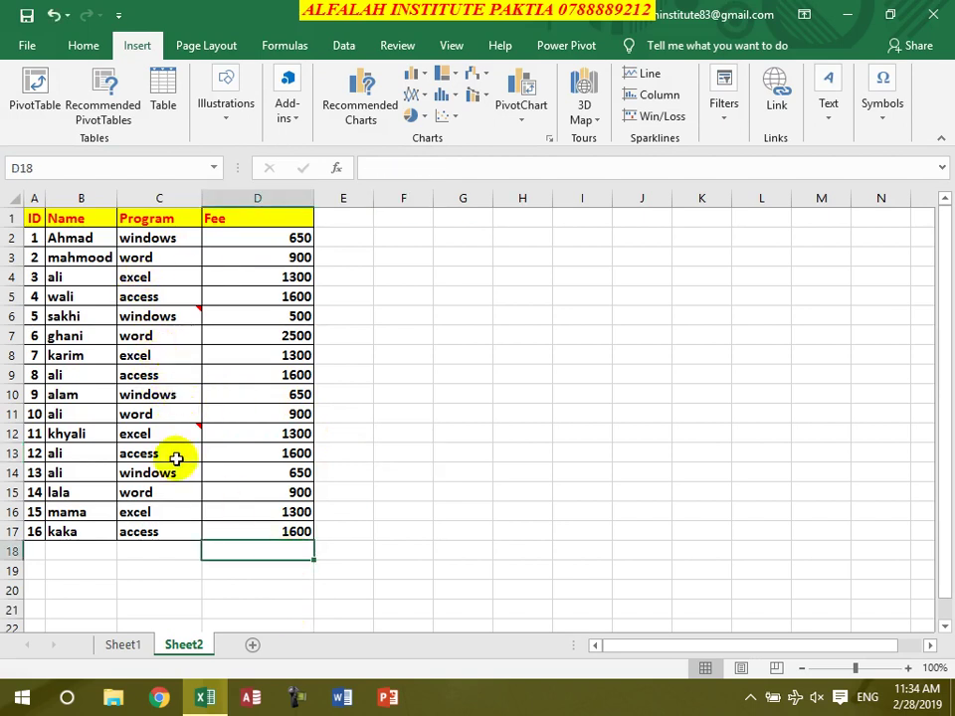
left_click(90, 394)
left_click_drag(137, 358, 139, 338)
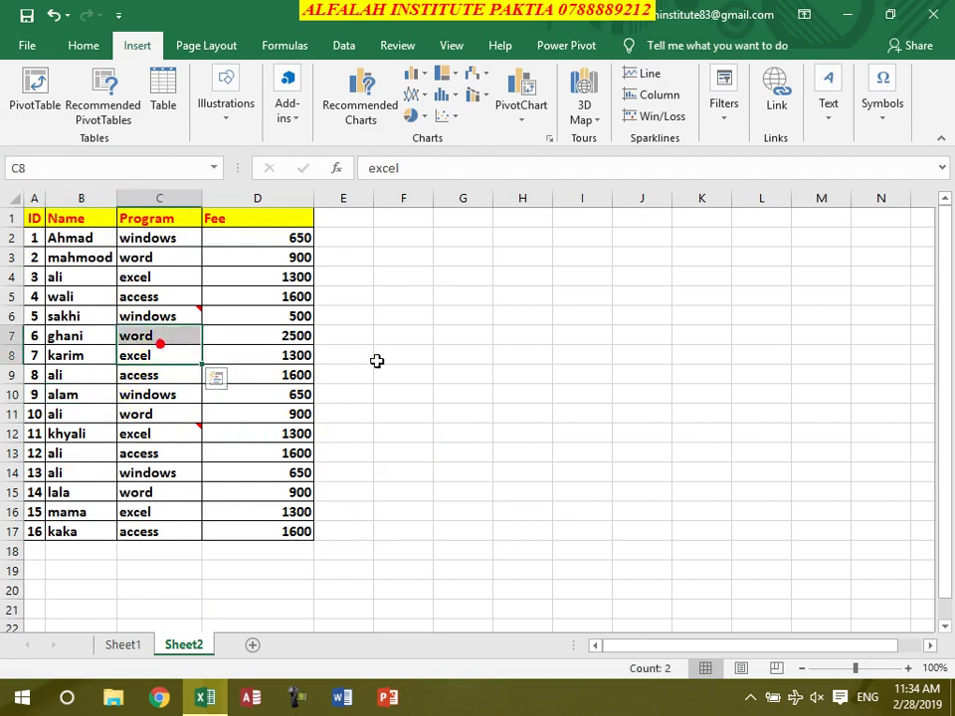
left_click(215, 368)
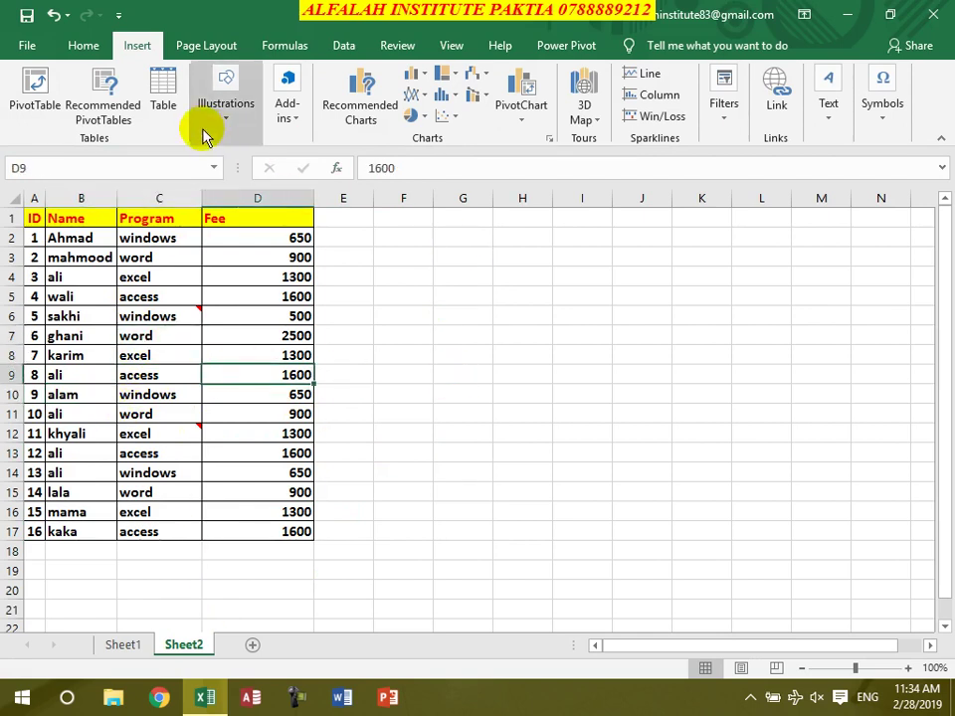
left_click(30, 100)
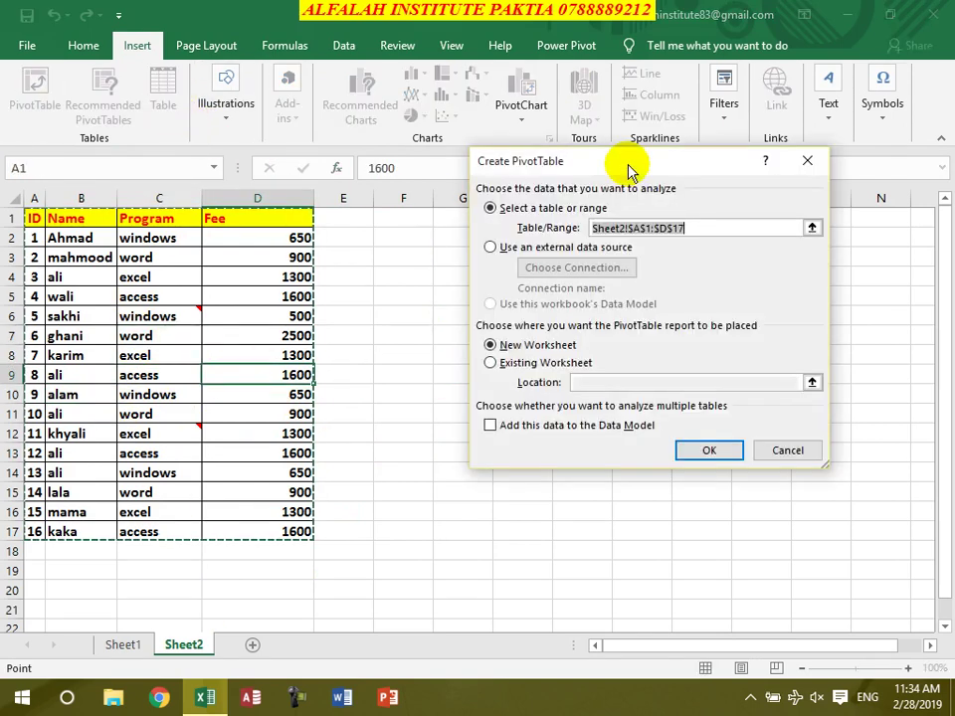
- Create the PivotTable from Sheet2!$A$1:$D$17 on a New Worksheet rather than H13:M20
left_click_drag(631, 164, 680, 129)
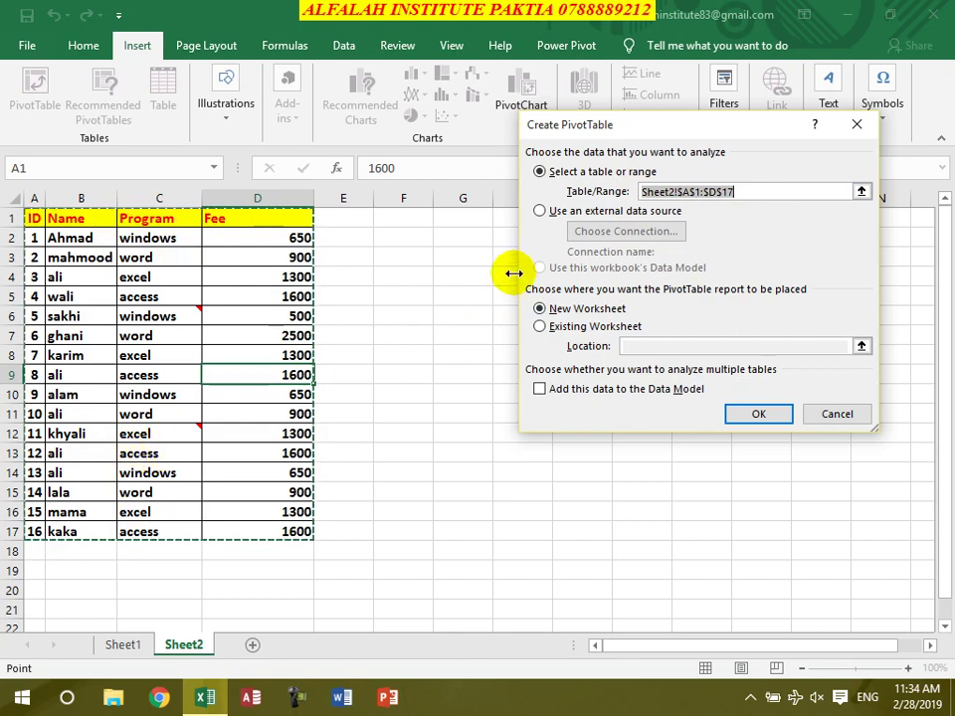
left_click(539, 211)
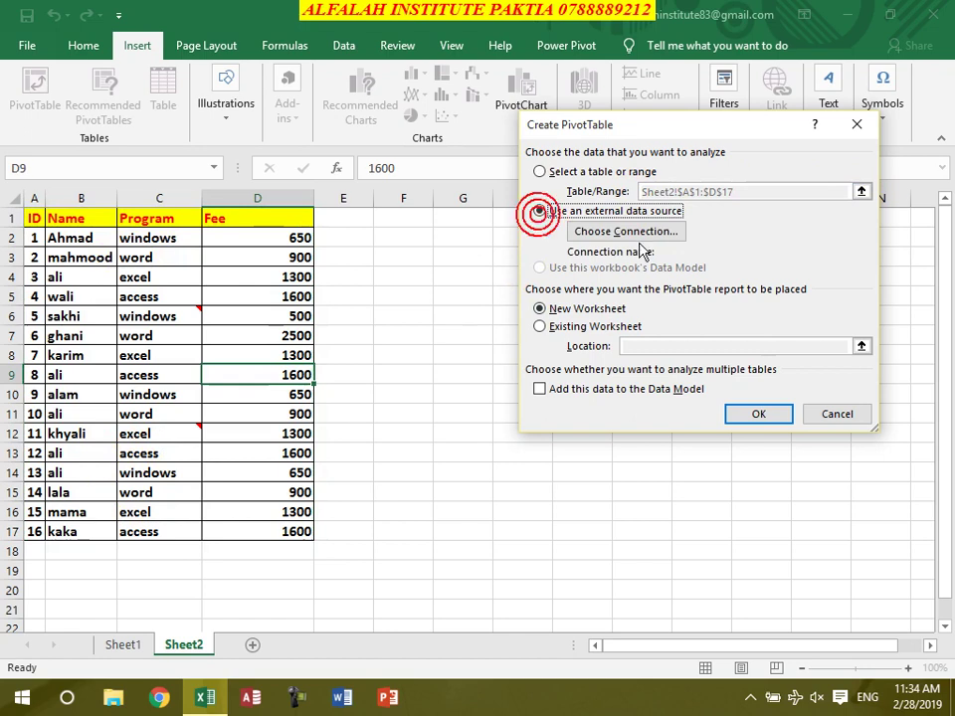
left_click(549, 173)
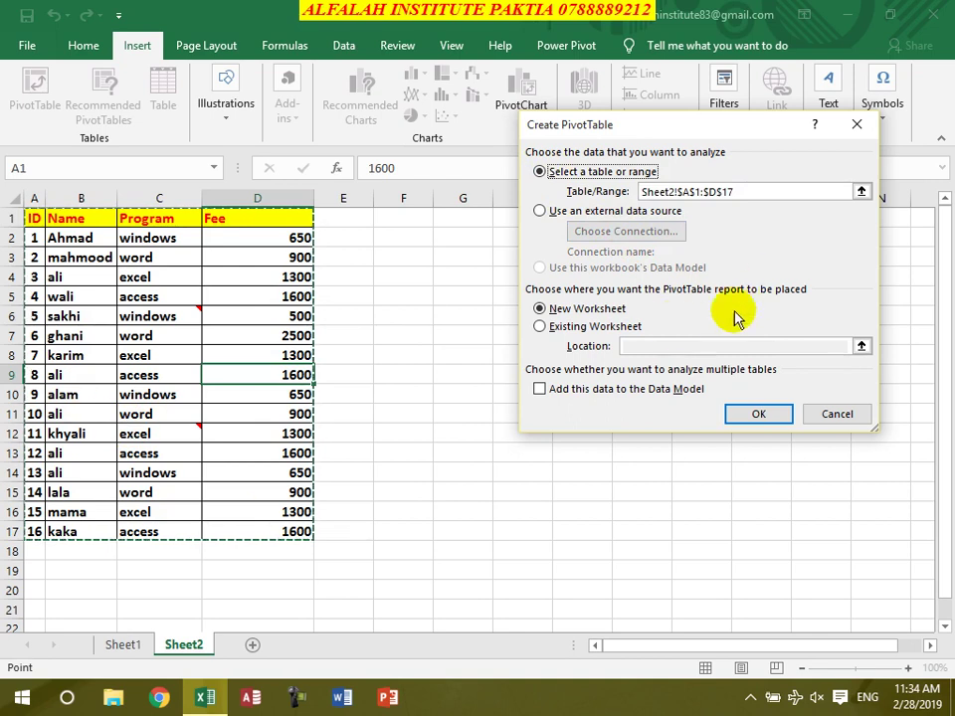
left_click(557, 326)
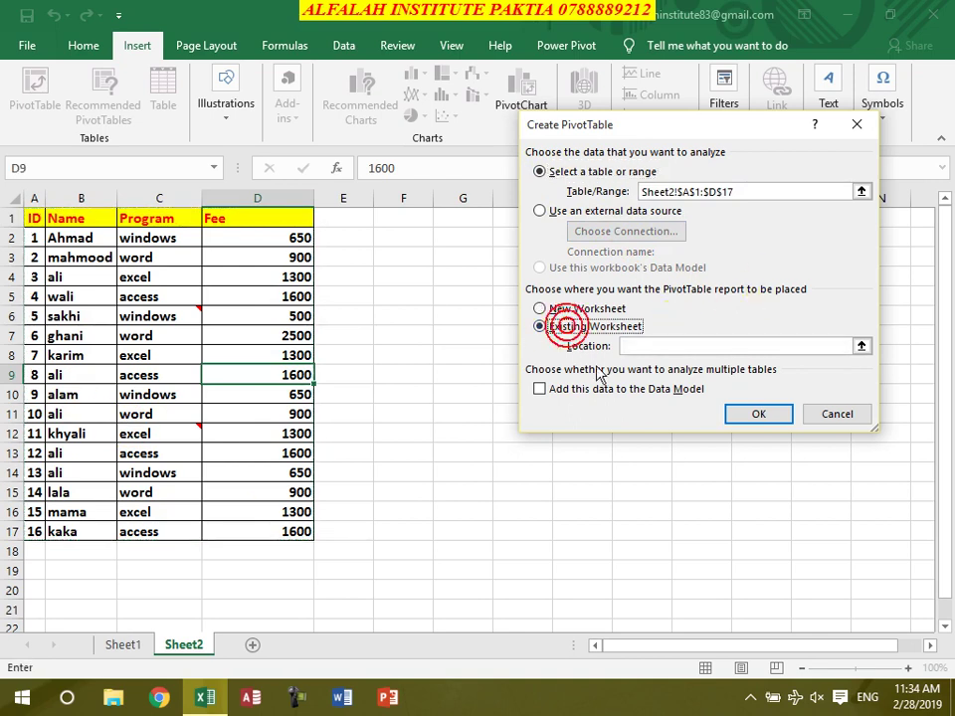
left_click(669, 342)
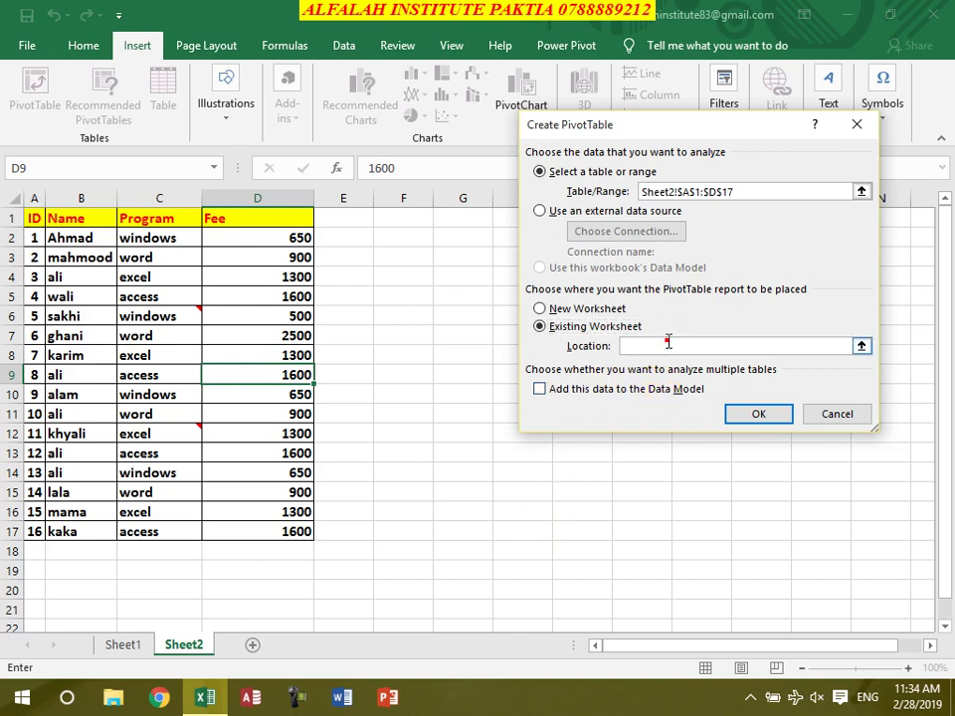
left_click_drag(502, 450, 796, 587)
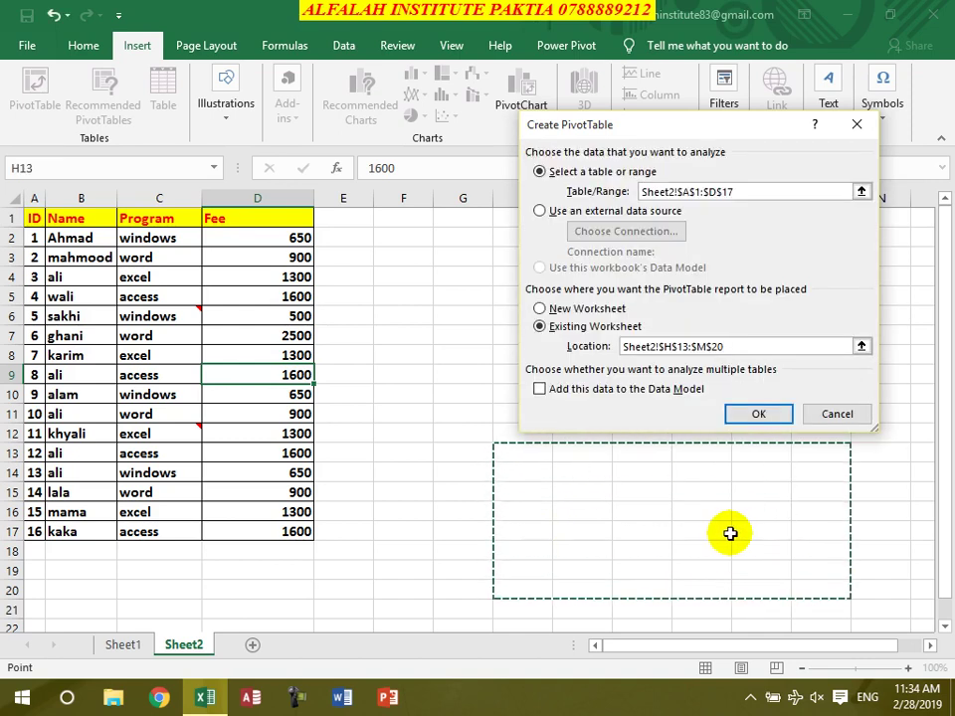
left_click(569, 309)
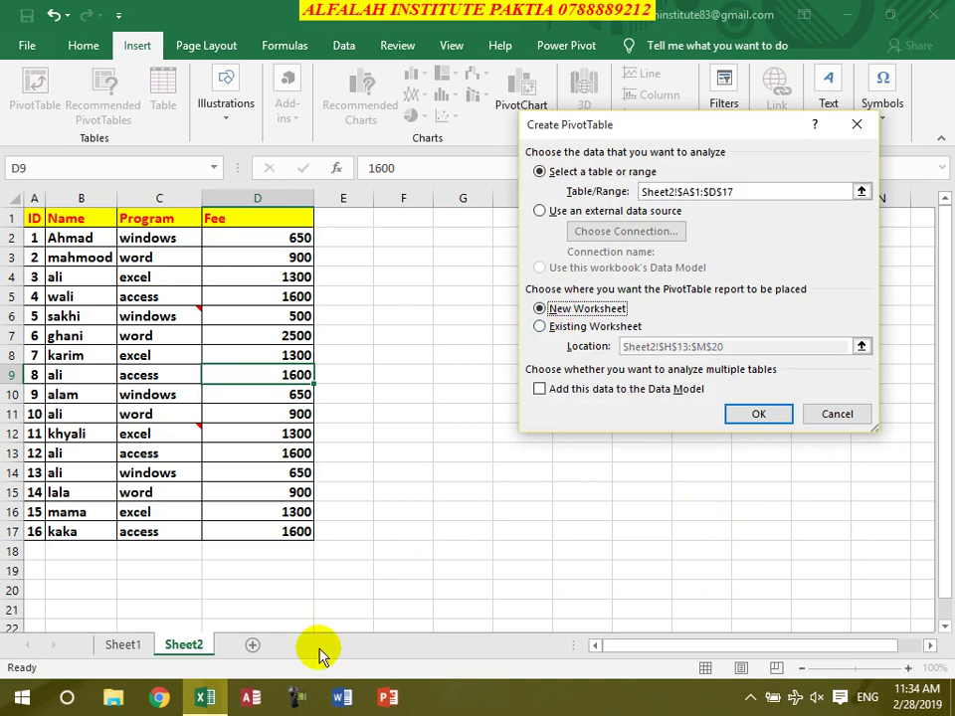
left_click(759, 415)
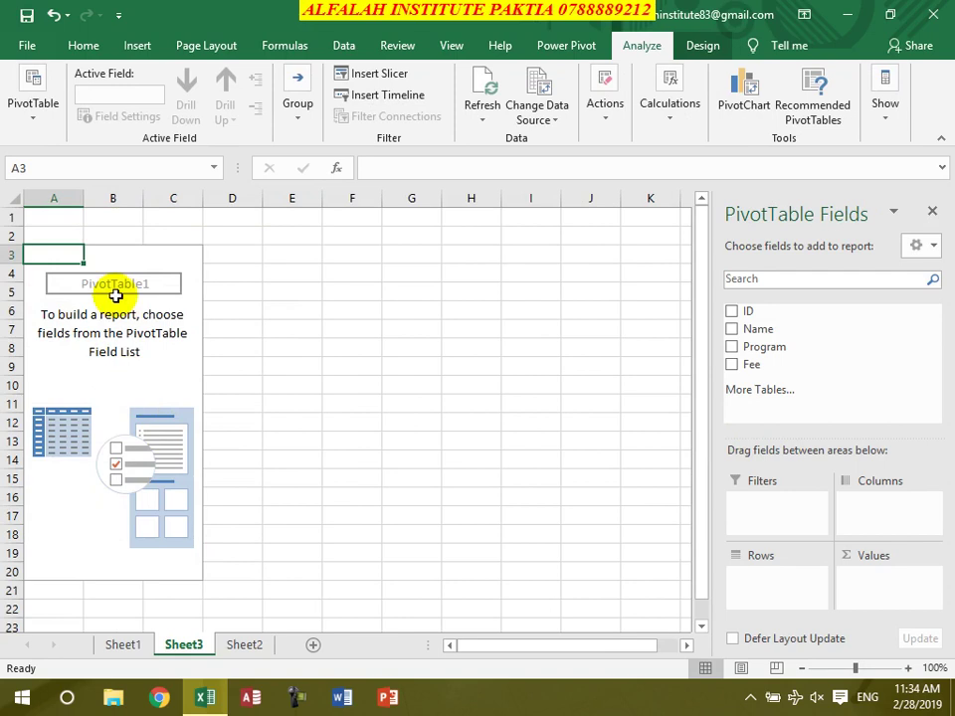
- Add Name, Program and Fee to the PivotTable and move Program into Columns
left_click(732, 330)
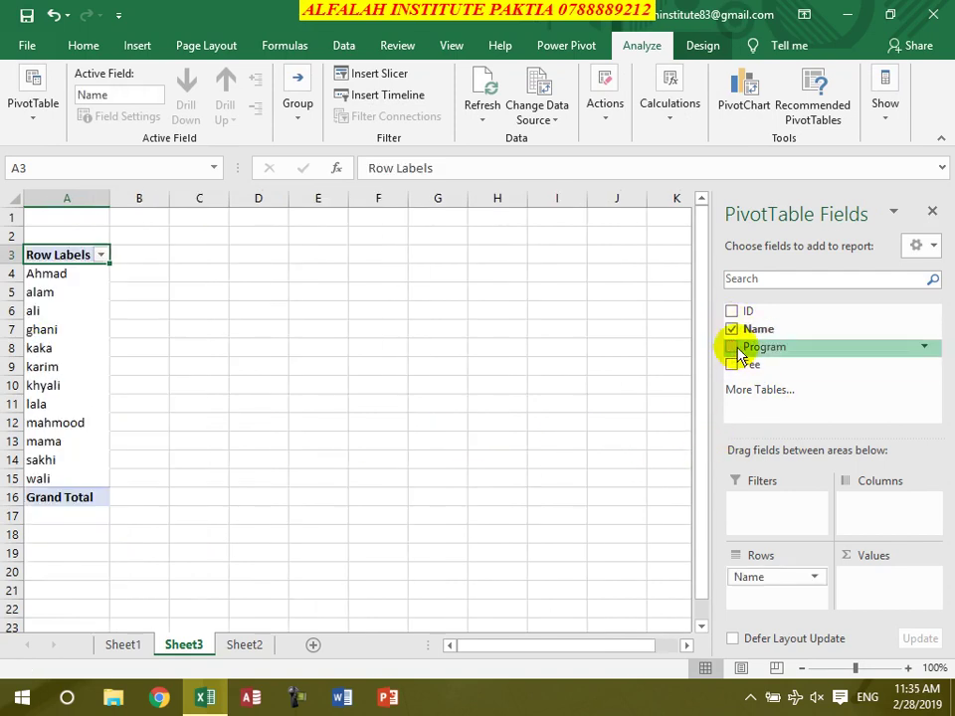
left_click(732, 347)
left_click(733, 364)
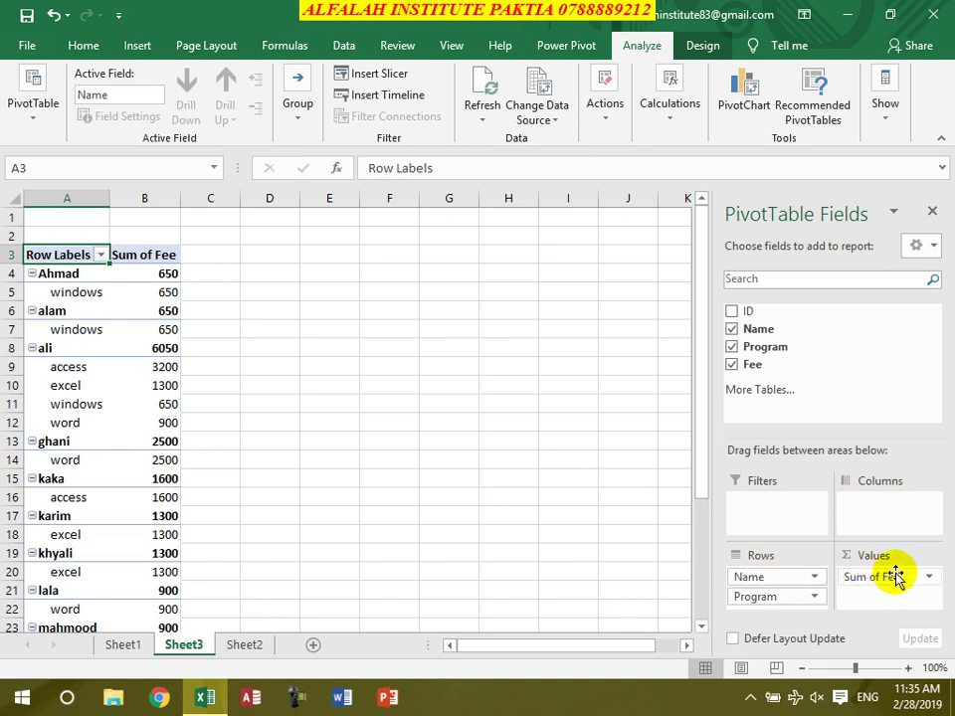
left_click(773, 598)
left_click_drag(773, 601, 889, 520)
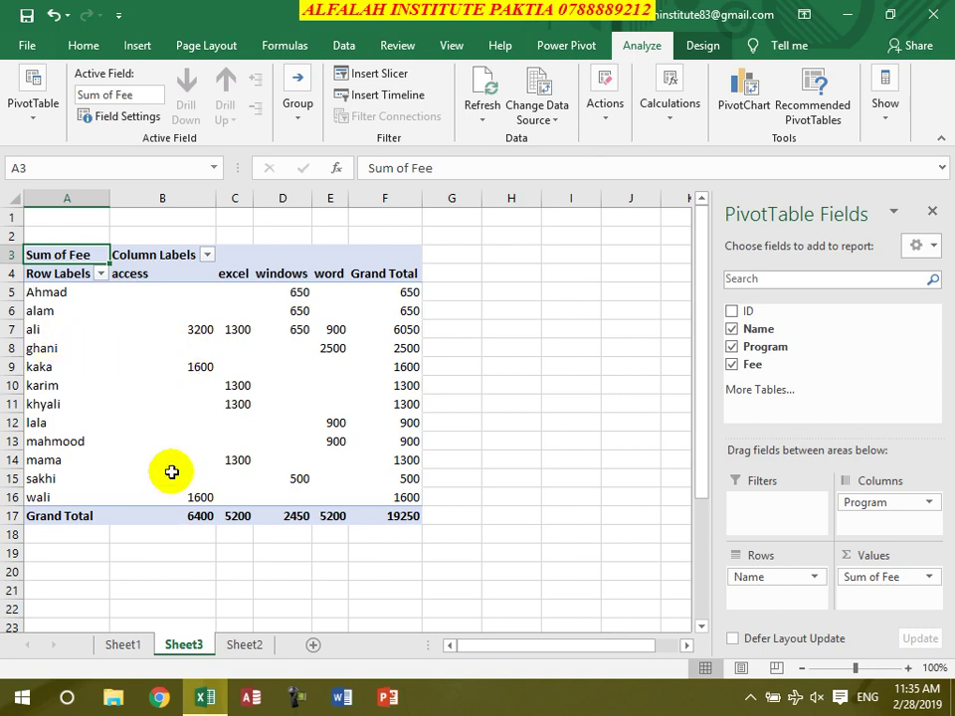
- Review program grand totals (access 6400, excel 5200, windows 2450, word 5200, overall 19250), then swap rows and columns
mouse_move(200, 523)
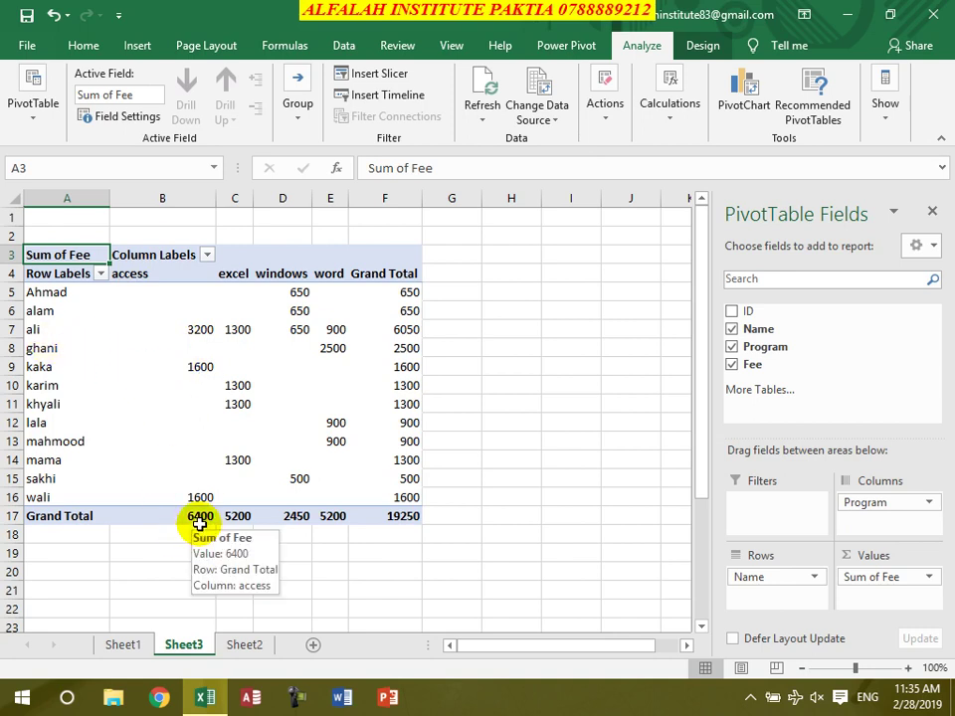
left_click(230, 517)
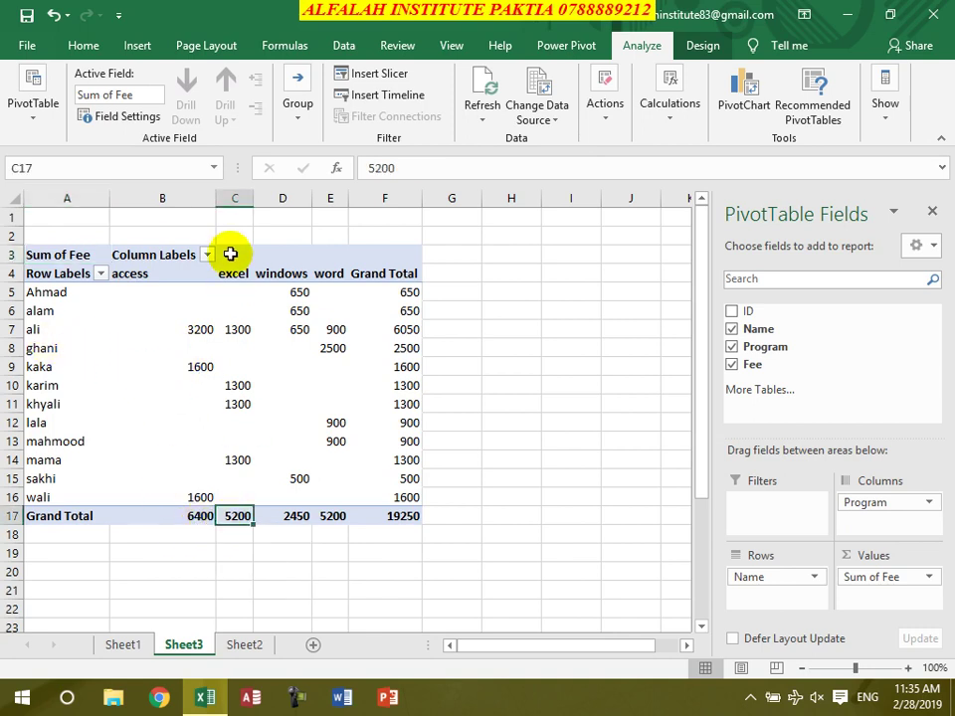
left_click(236, 199)
mouse_move(239, 514)
left_click(291, 199)
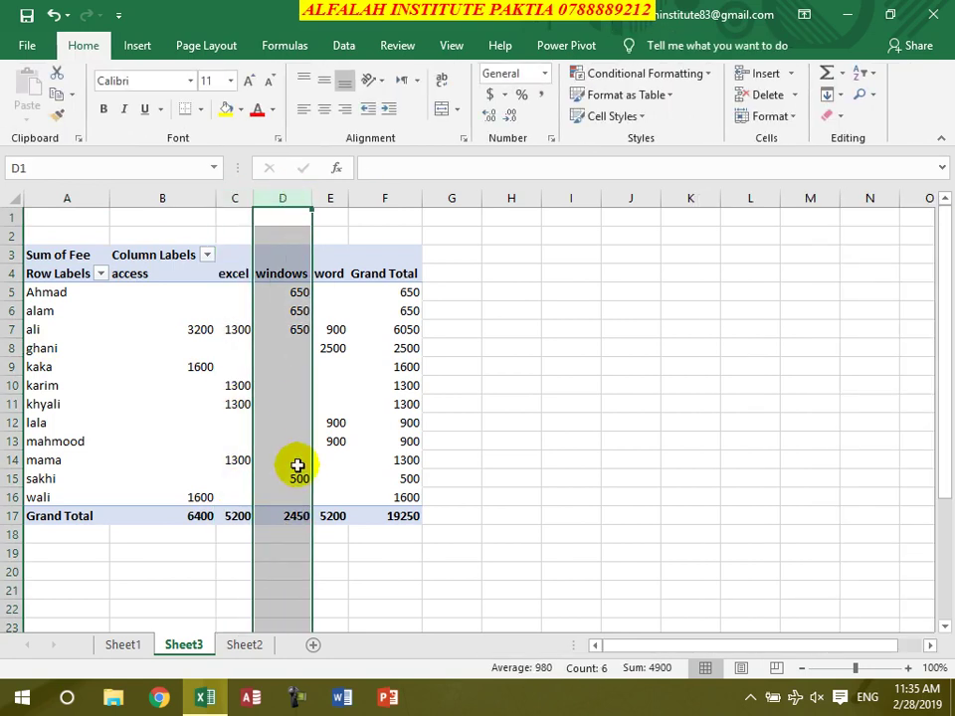
left_click(326, 199)
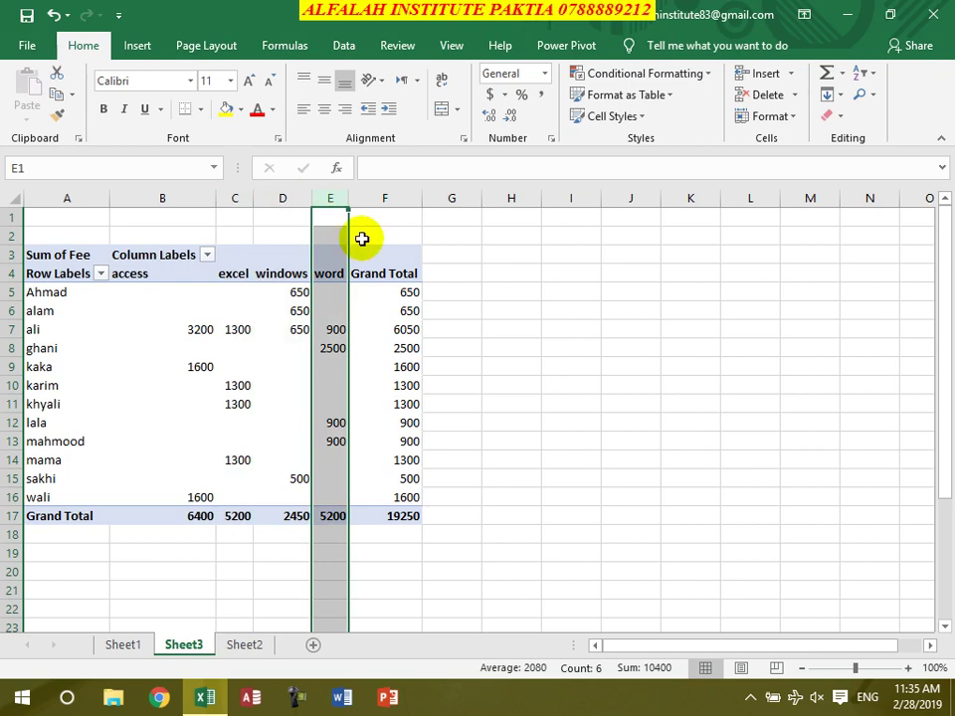
left_click(384, 198)
left_click(390, 519)
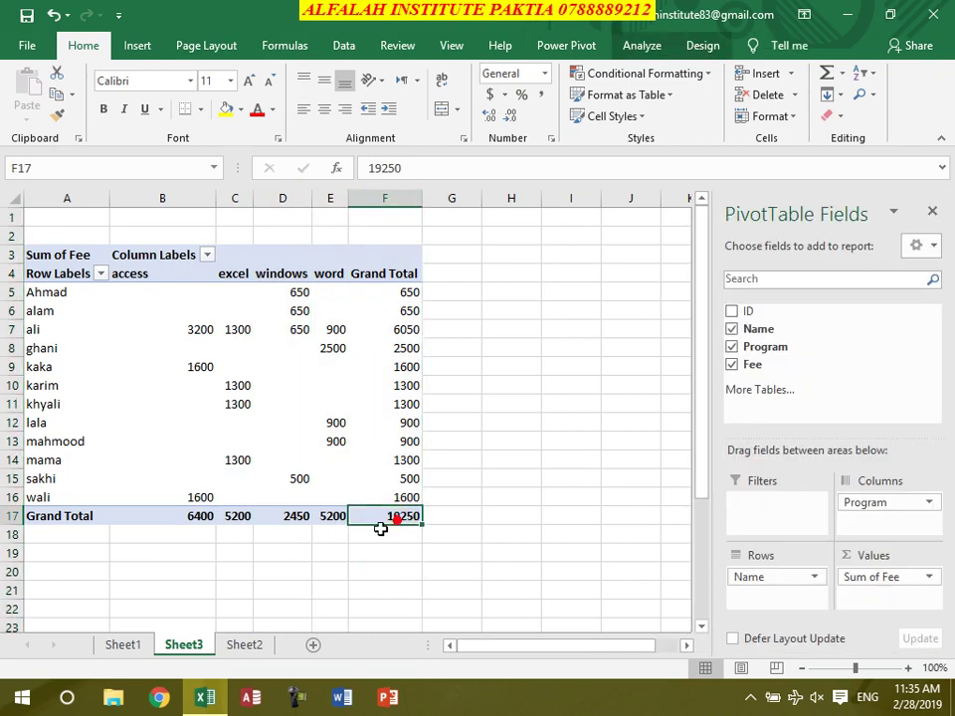
left_click(336, 514)
left_click(285, 517)
left_click(188, 516)
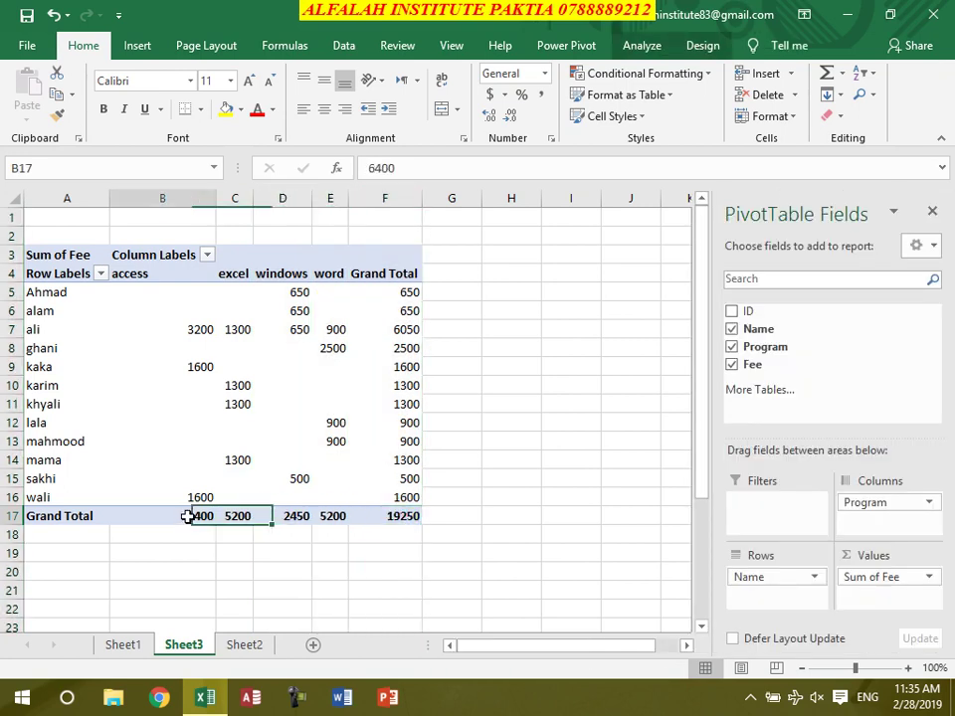
left_click(232, 518)
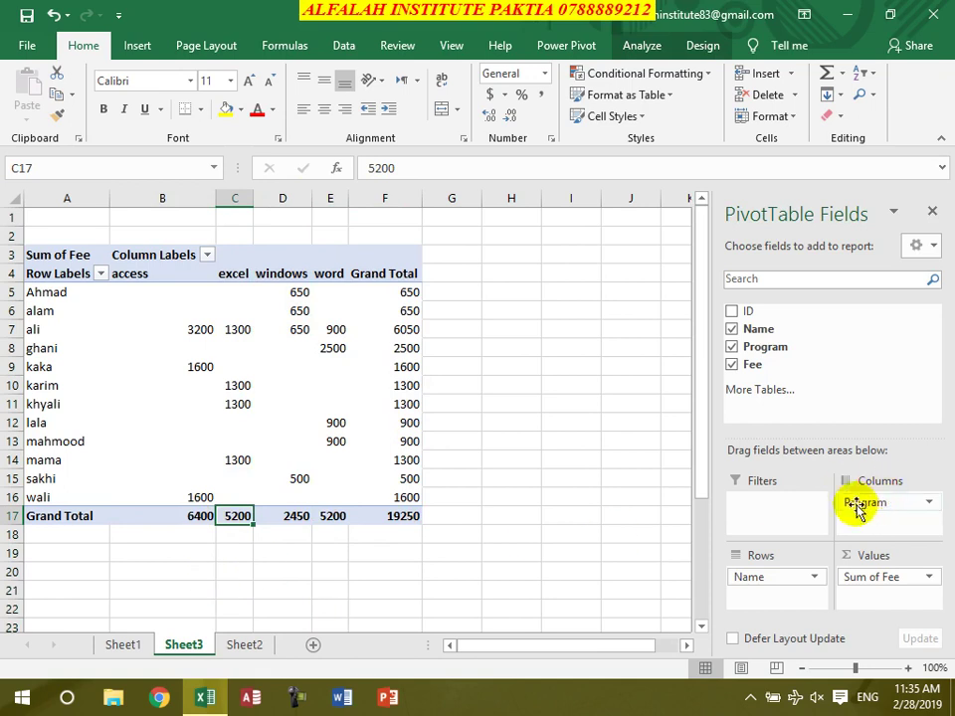
mouse_move(861, 510)
left_mouse_down()
mouse_move(793, 609)
mouse_move(865, 516)
left_mouse_up()
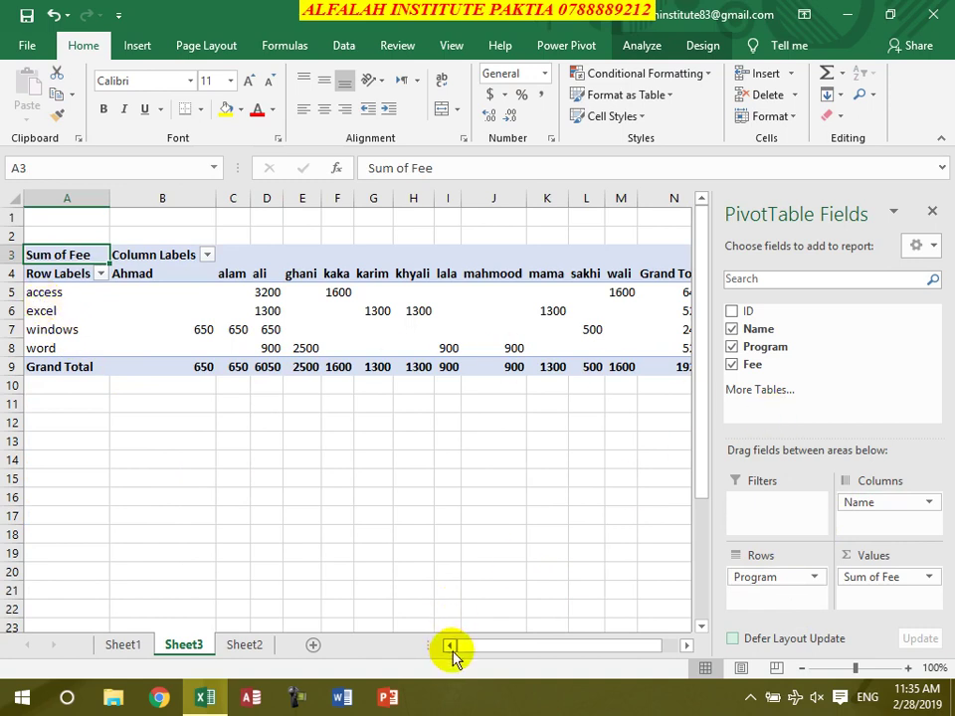
- Move Name into Rows beneath Program so each program lists its students with subtotals
left_click(686, 644)
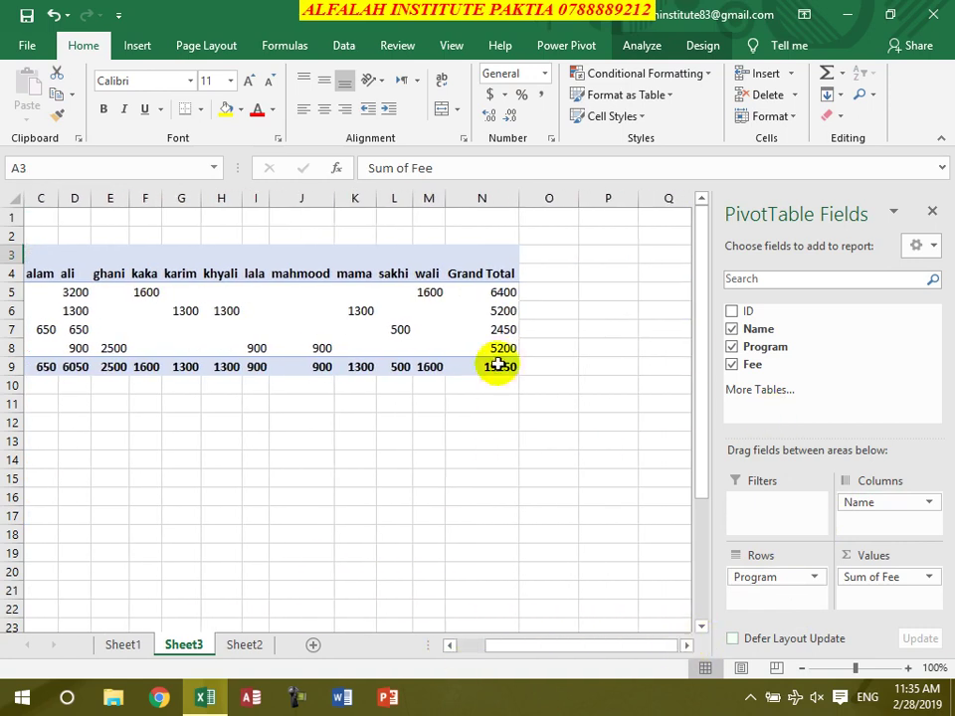
left_click_drag(620, 648, 582, 636)
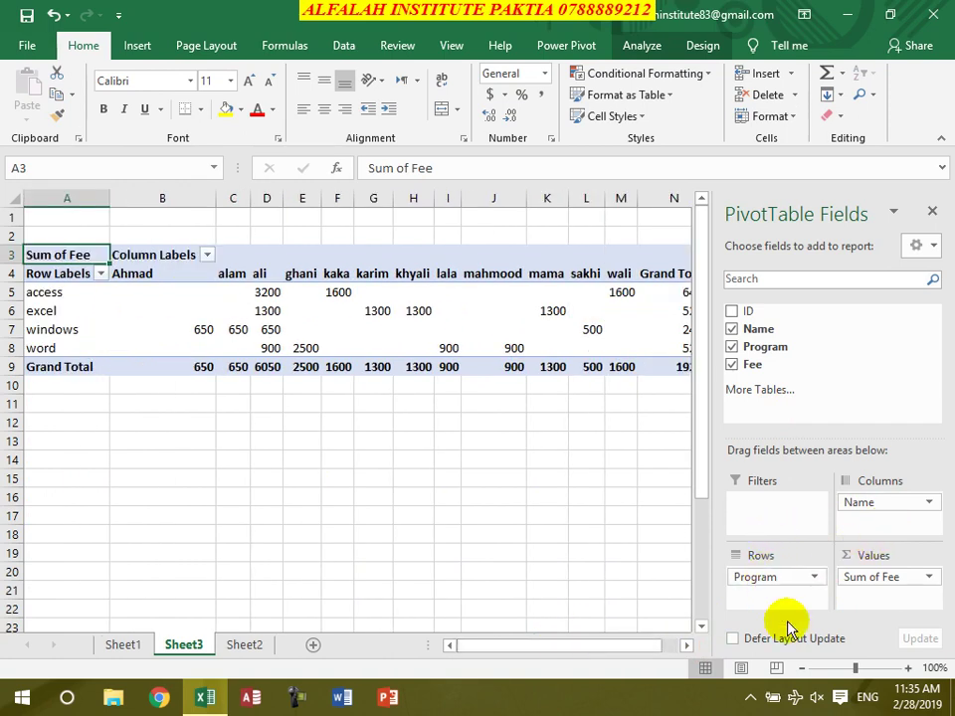
left_click_drag(891, 503, 788, 595)
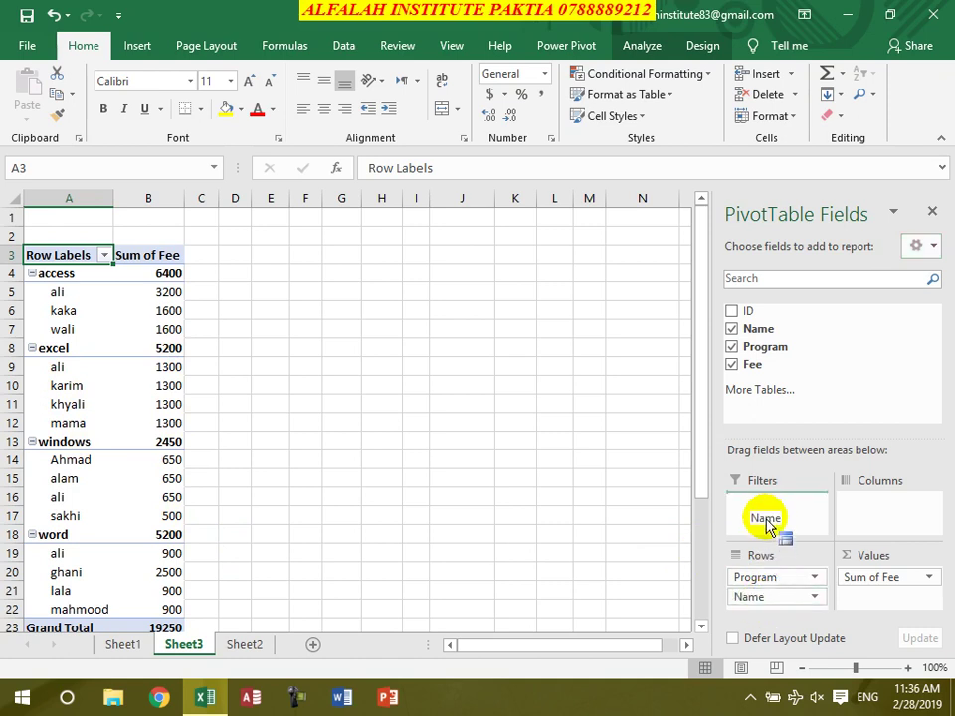
left_click_drag(756, 597, 766, 523)
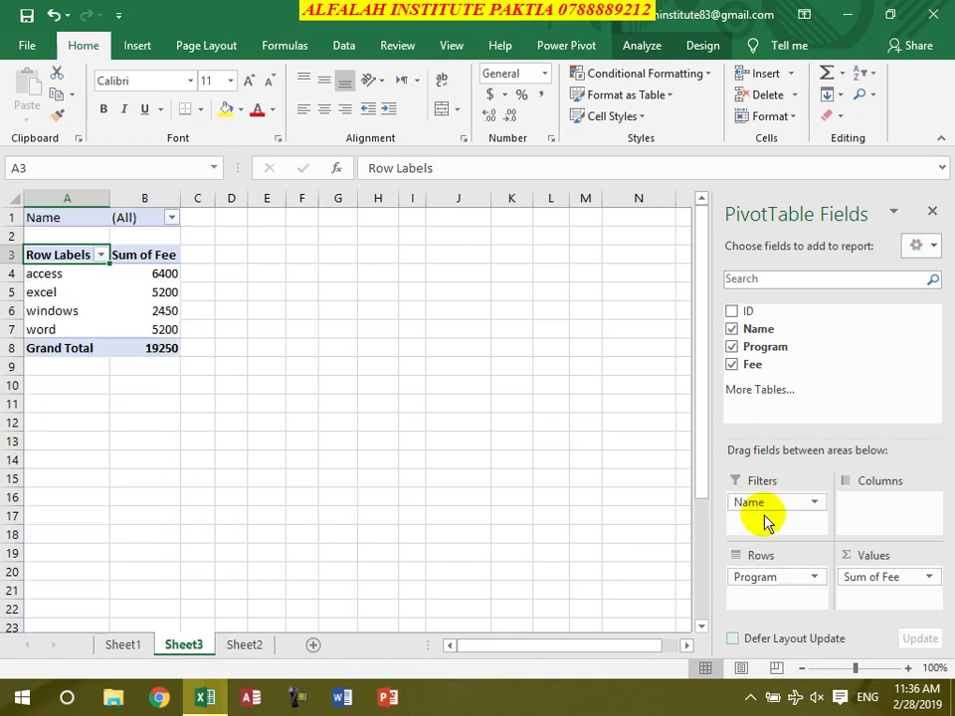
left_click(171, 219)
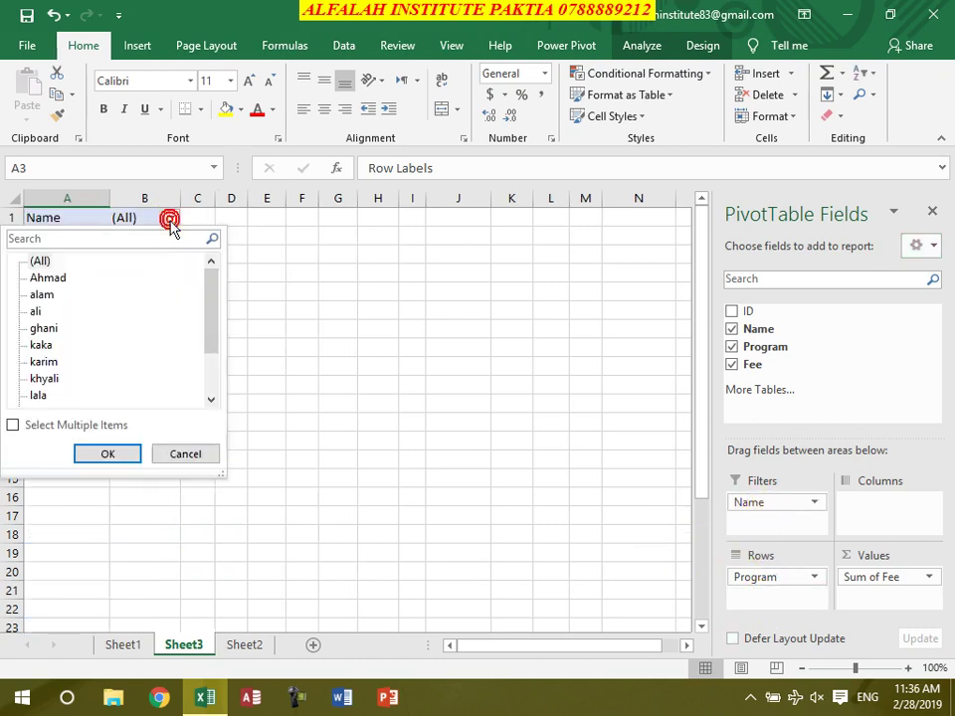
left_click(12, 425)
left_click(33, 294)
left_click(108, 454)
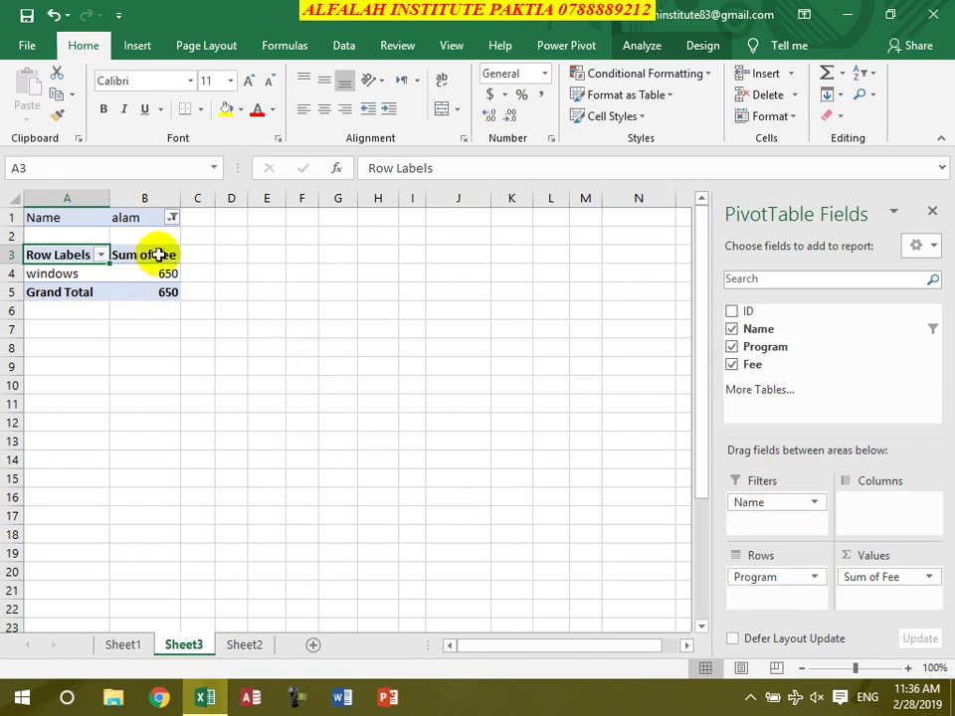
left_click(172, 218)
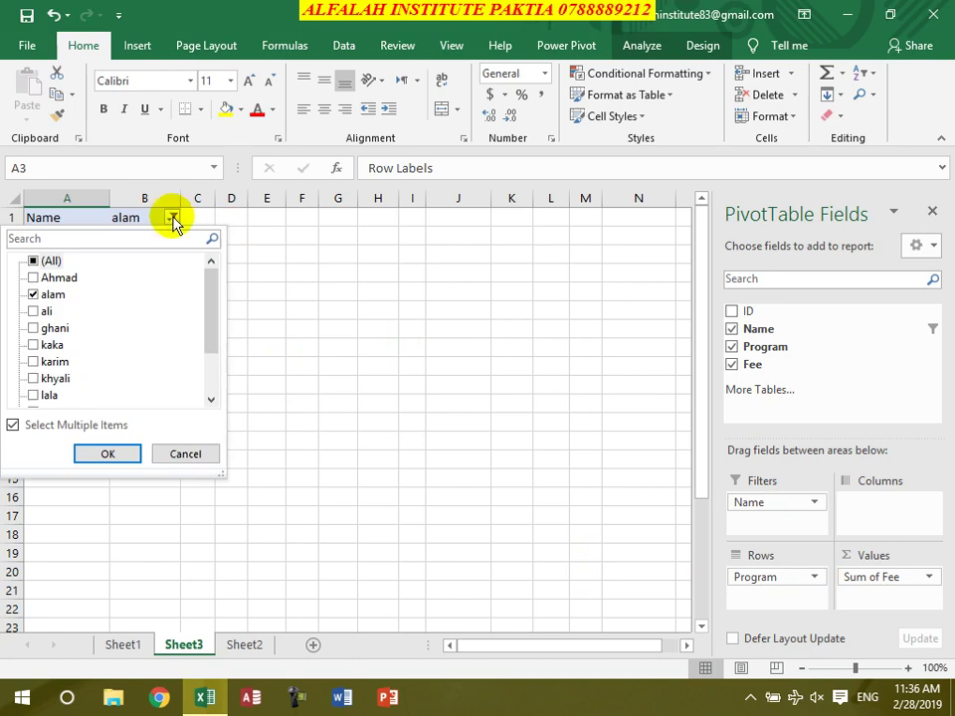
left_click(33, 261)
left_click(106, 455)
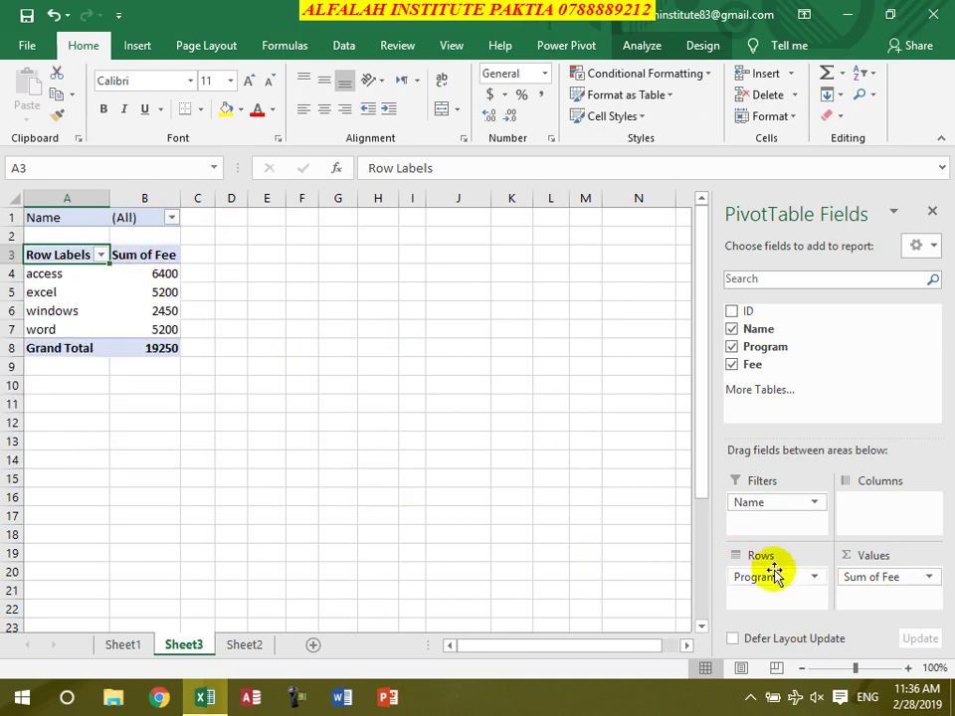
left_click_drag(768, 510, 773, 593)
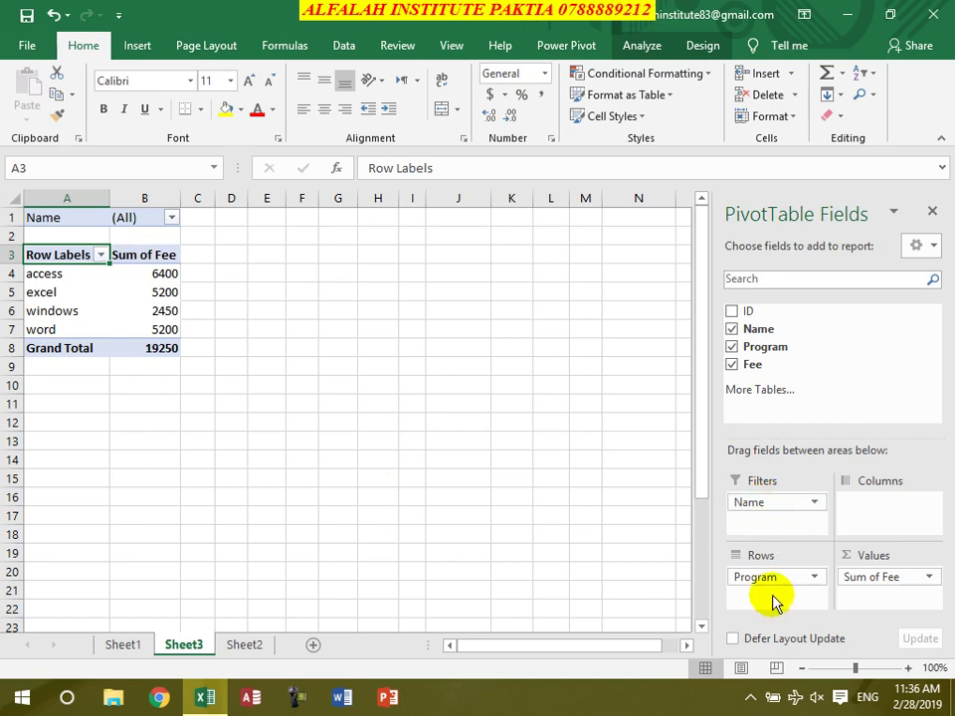
left_click_drag(770, 502, 773, 601)
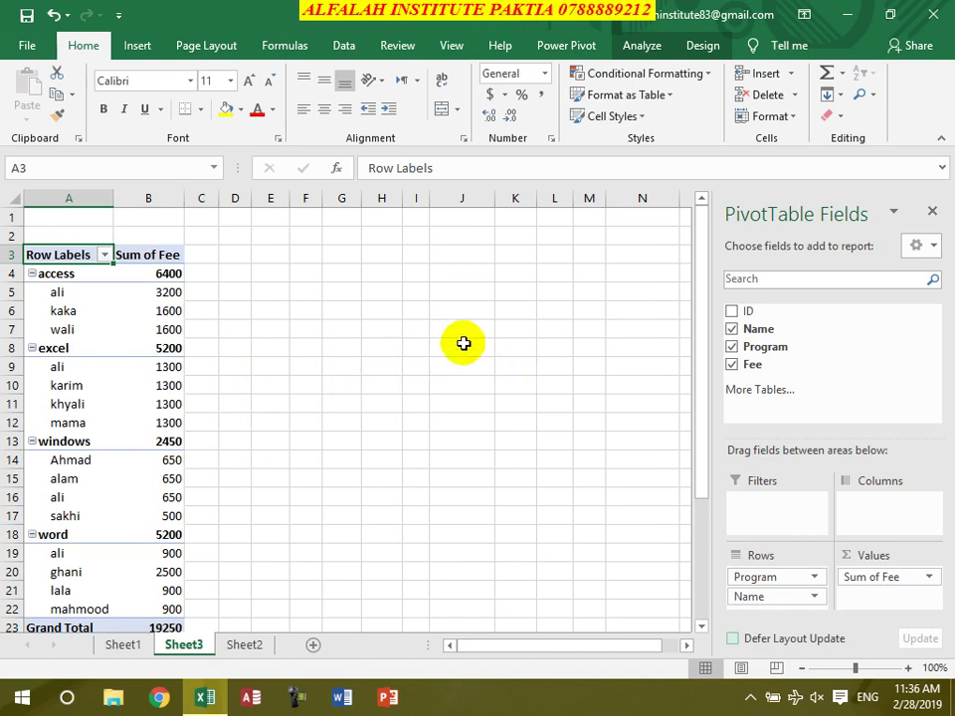
left_click(706, 43)
left_click(647, 52)
left_click(645, 47)
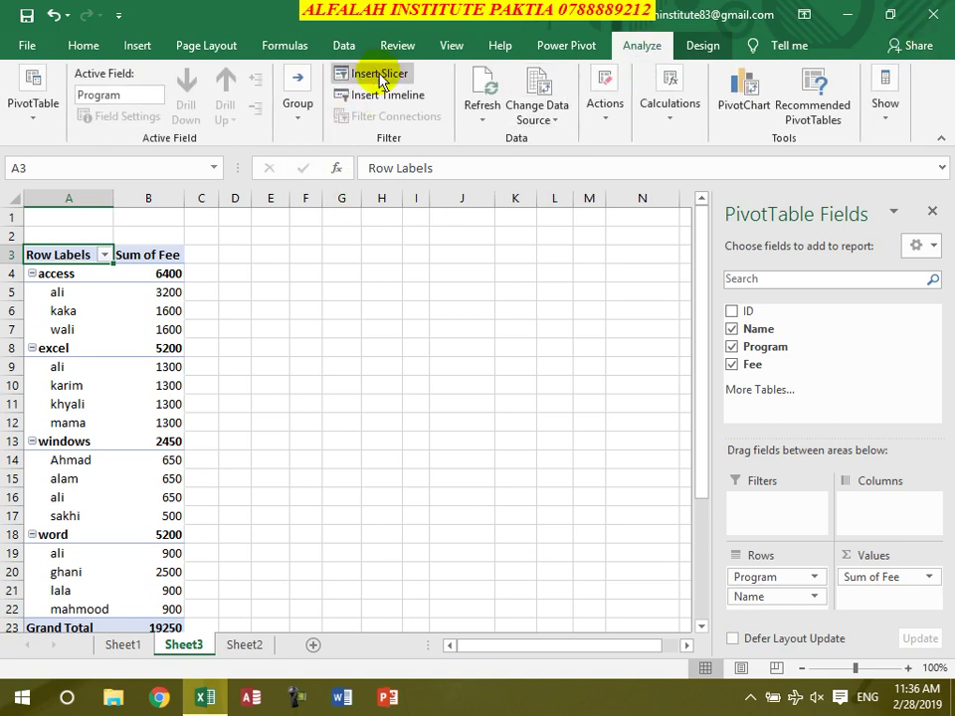
- Insert Name, Program and Fee slicers and move the Name slicer beside the PivotTable
left_click(129, 46)
left_click(716, 114)
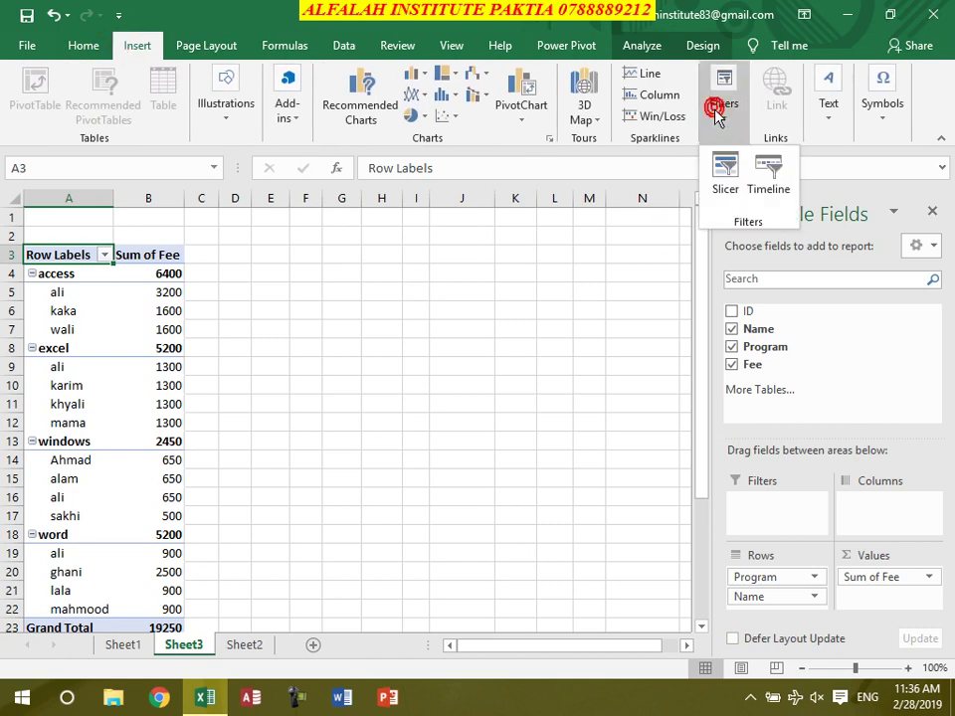
left_click(725, 175)
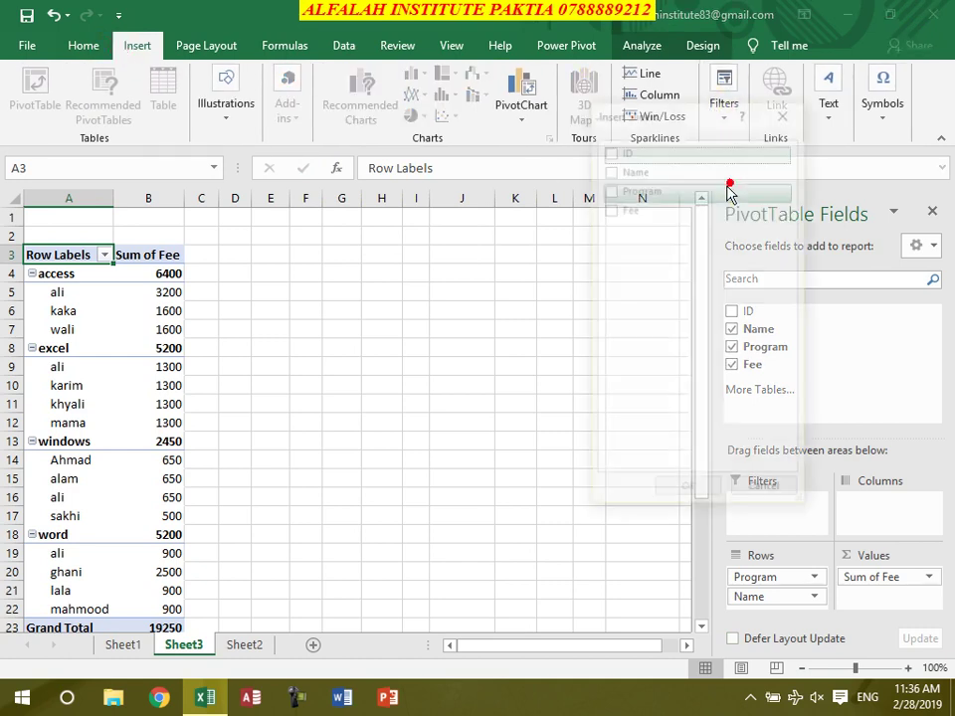
left_click(611, 169)
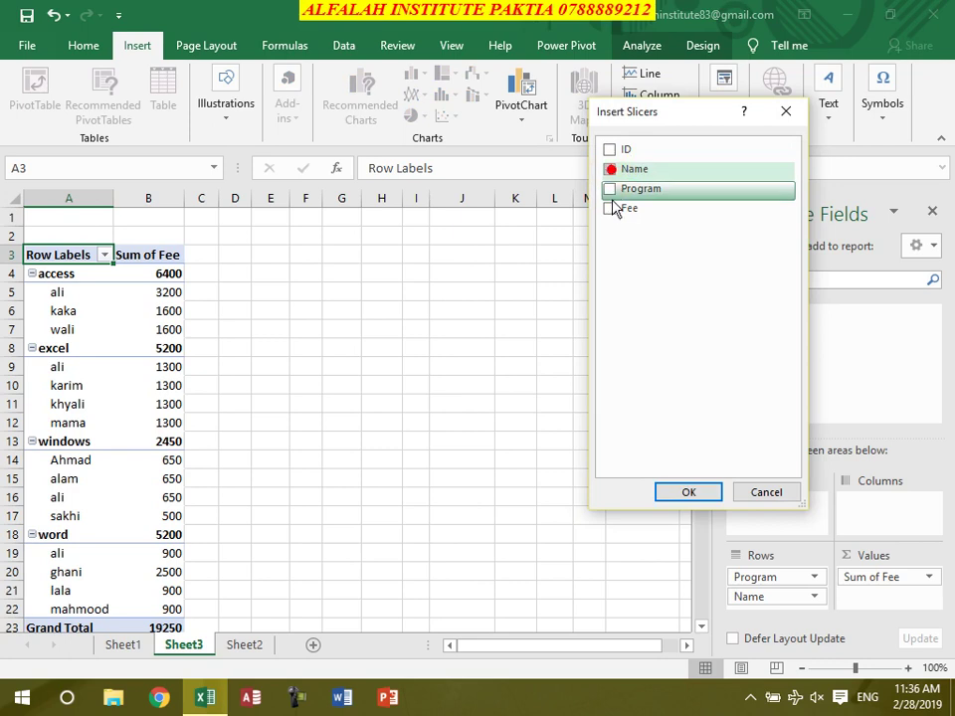
left_click(611, 189)
left_click(608, 208)
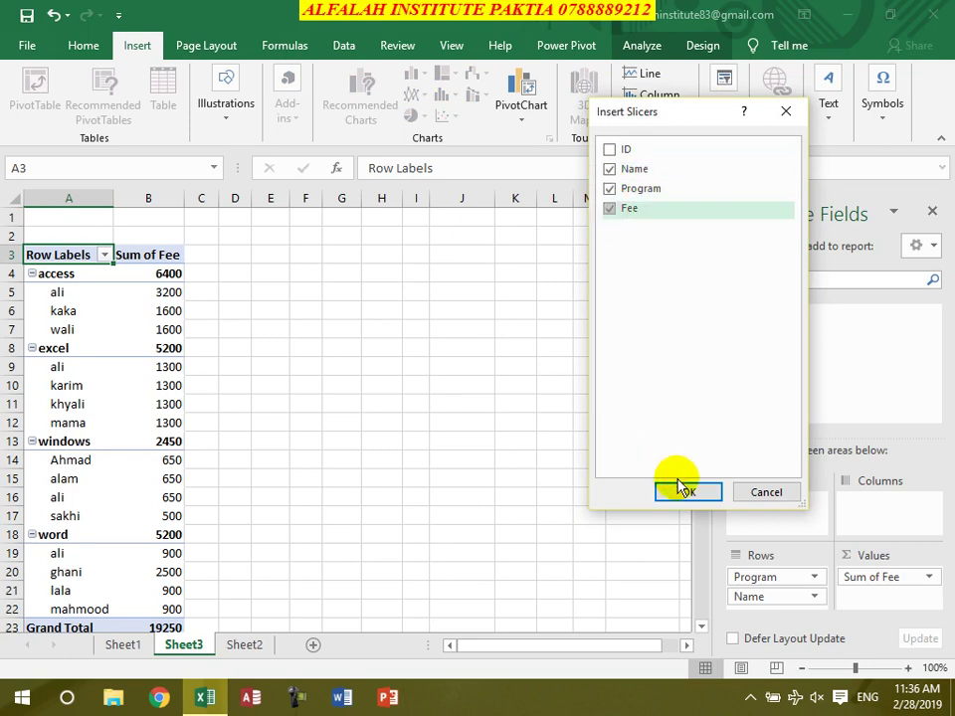
left_click(686, 492)
left_click_drag(277, 263, 230, 205)
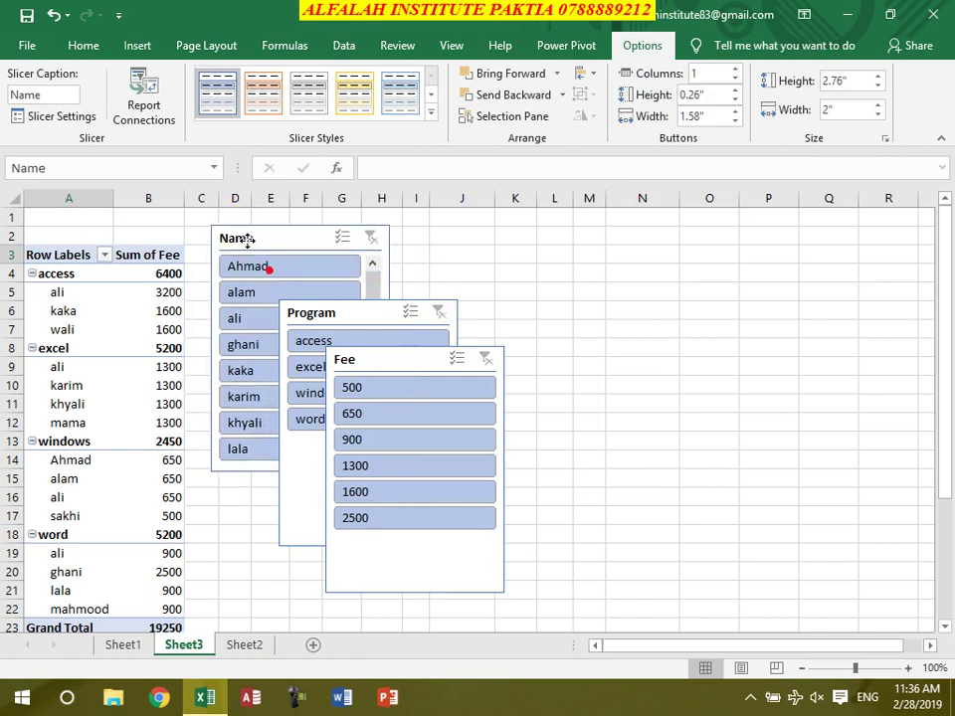
- Line up the three slicers in a row and test filtering by single names, including karim
left_click_drag(243, 204, 259, 204)
left_click_drag(390, 315, 479, 222)
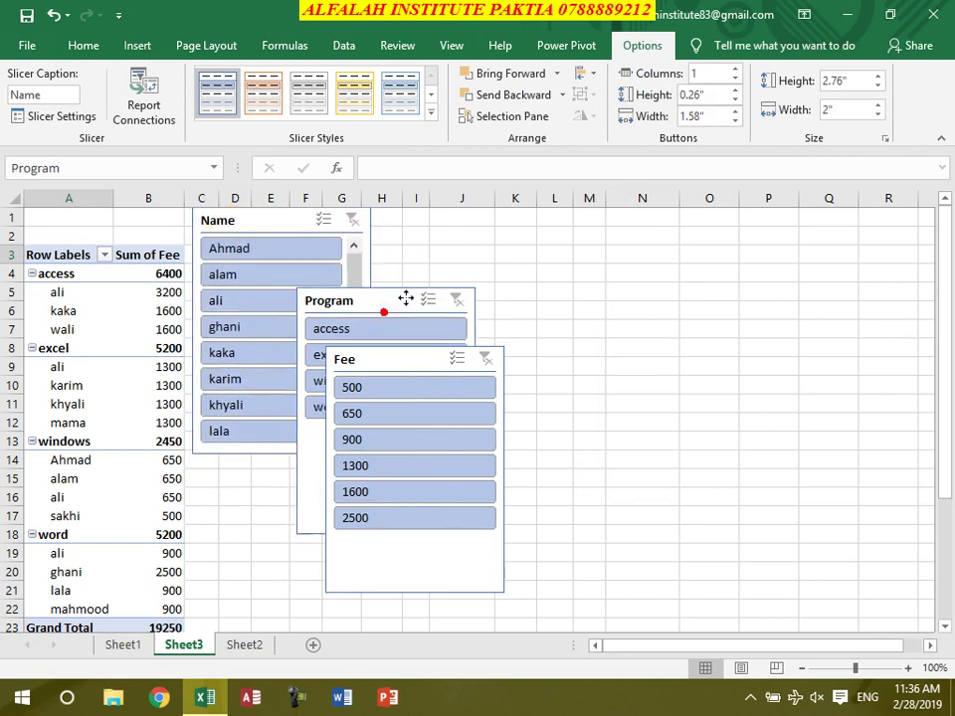
left_click_drag(409, 362, 636, 224)
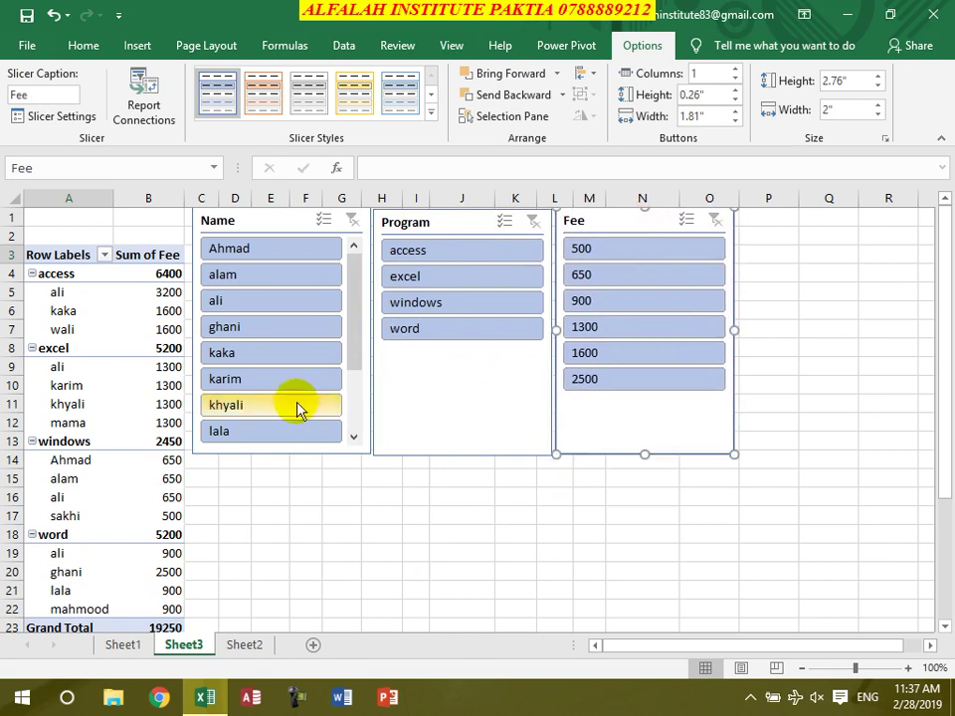
left_click(246, 328)
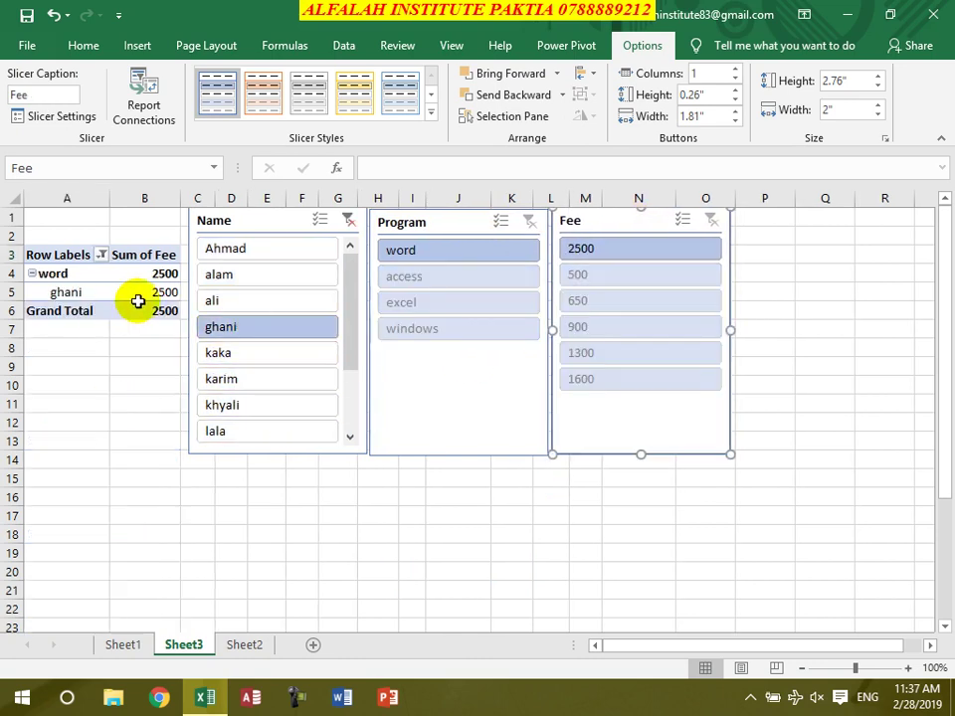
left_click(348, 219)
left_click(247, 379)
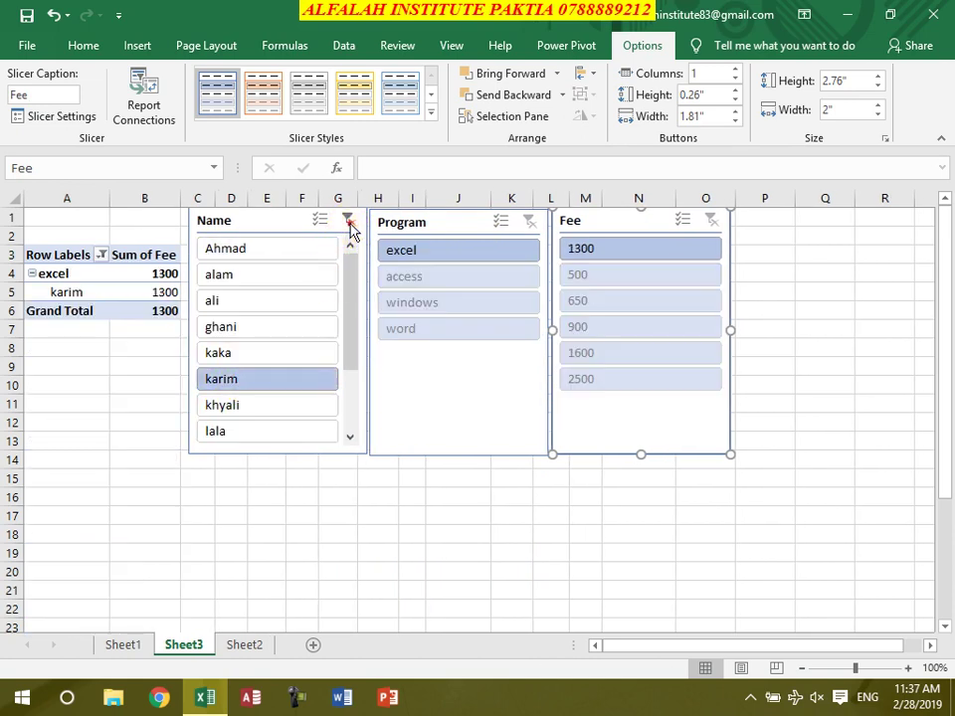
left_click(352, 221)
- Filter the pivot to the excel program, then word, clearing the Program filter each time
left_click(430, 283)
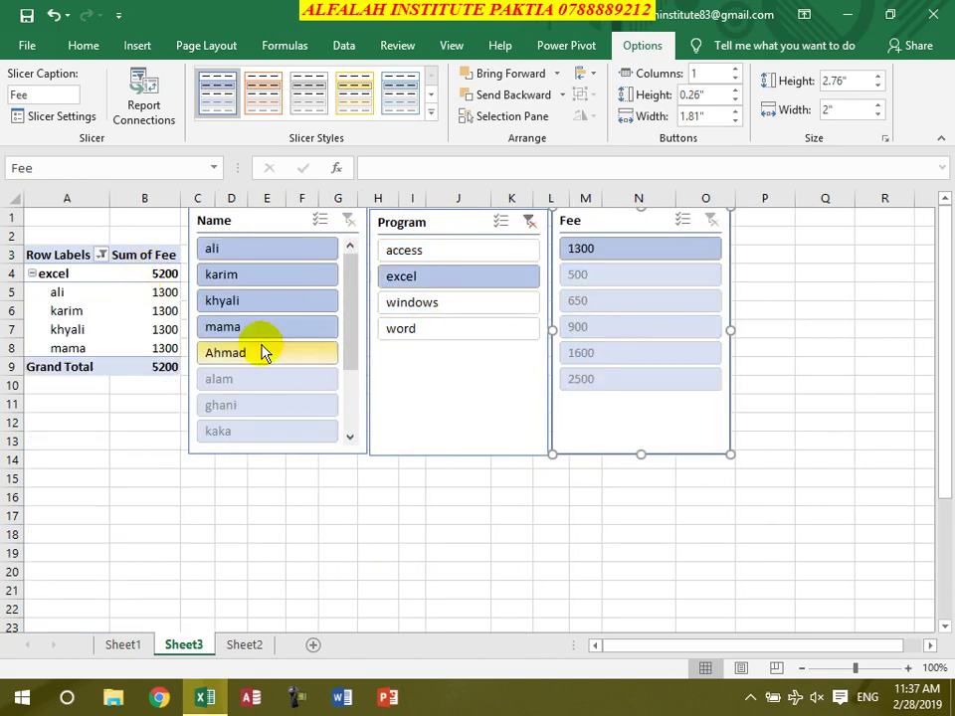
left_click(535, 223)
left_click(418, 331)
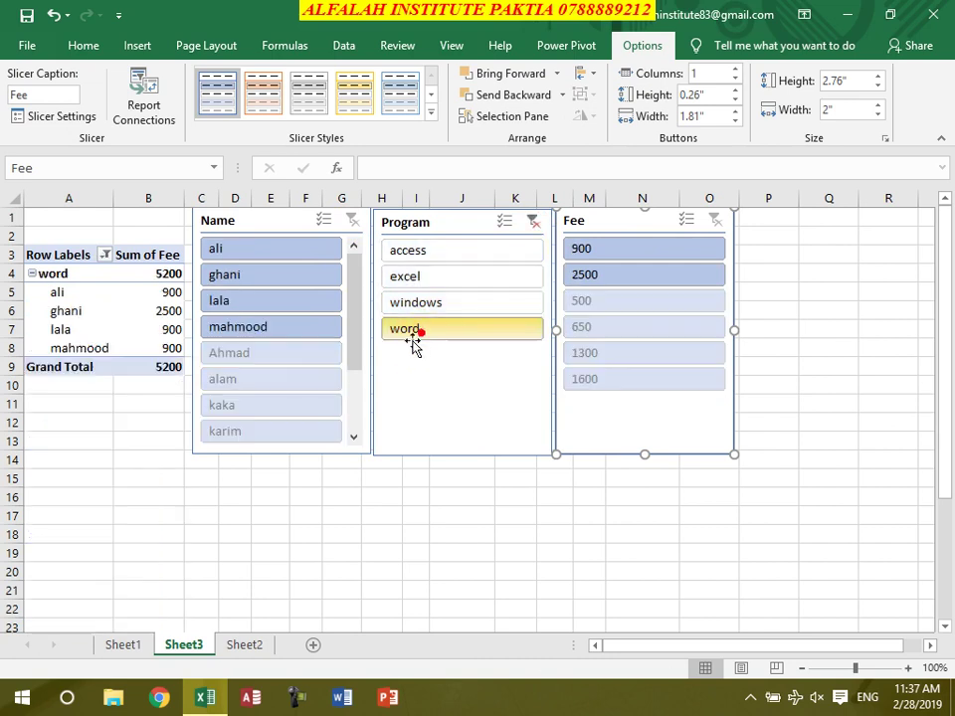
left_click(530, 229)
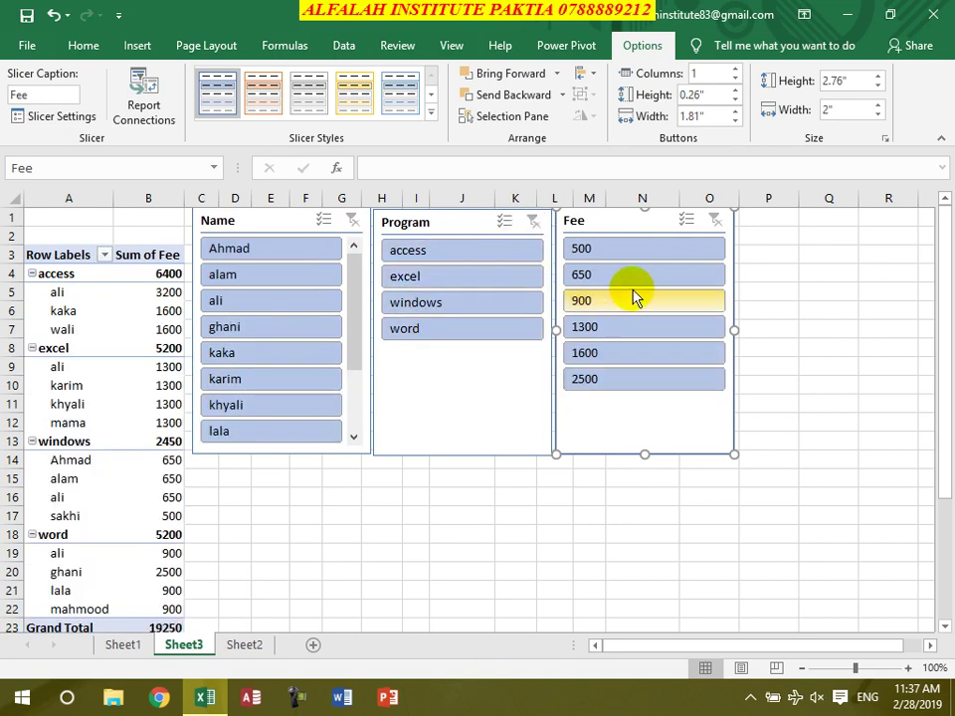
- Filter by fees of 900 and 1600, clear the Fee filter, and delete the Fee slicer
left_click(608, 302)
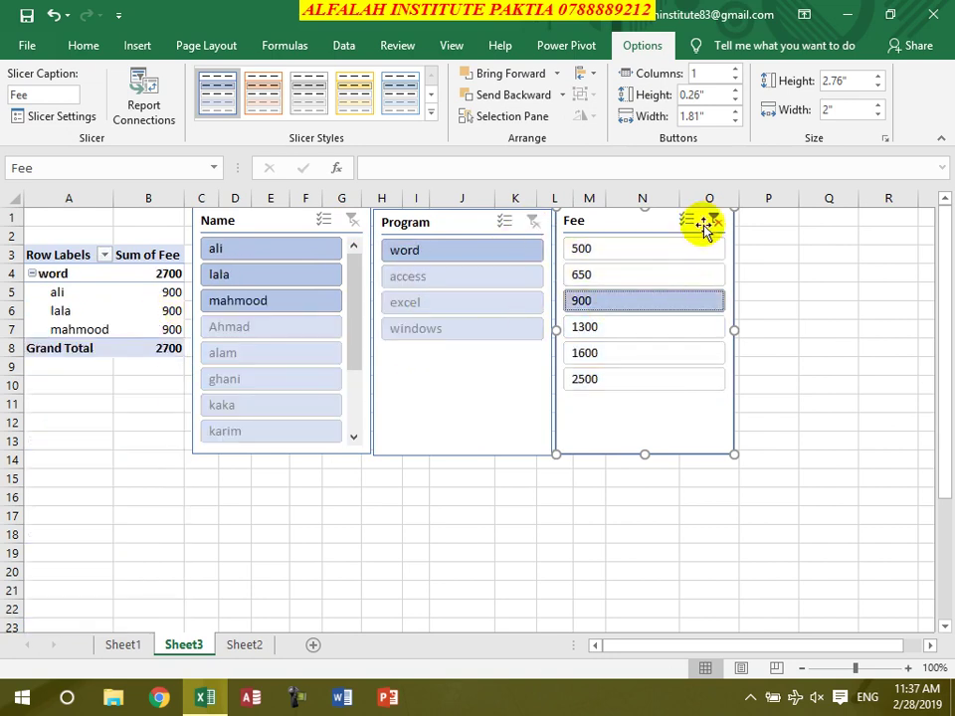
left_click(713, 225)
left_click(608, 356)
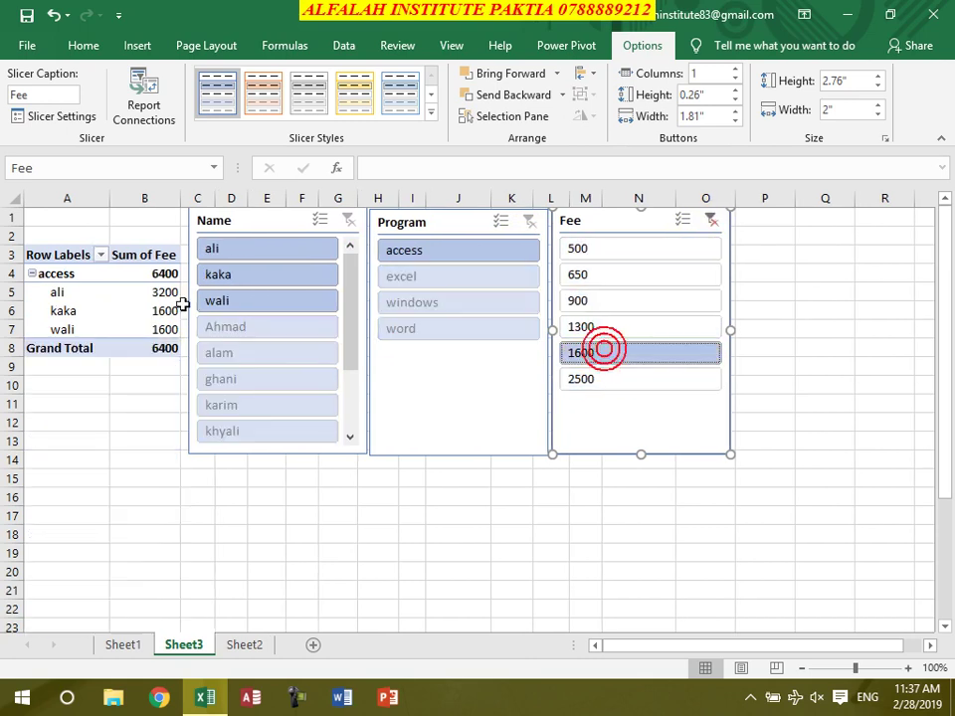
left_click(712, 220)
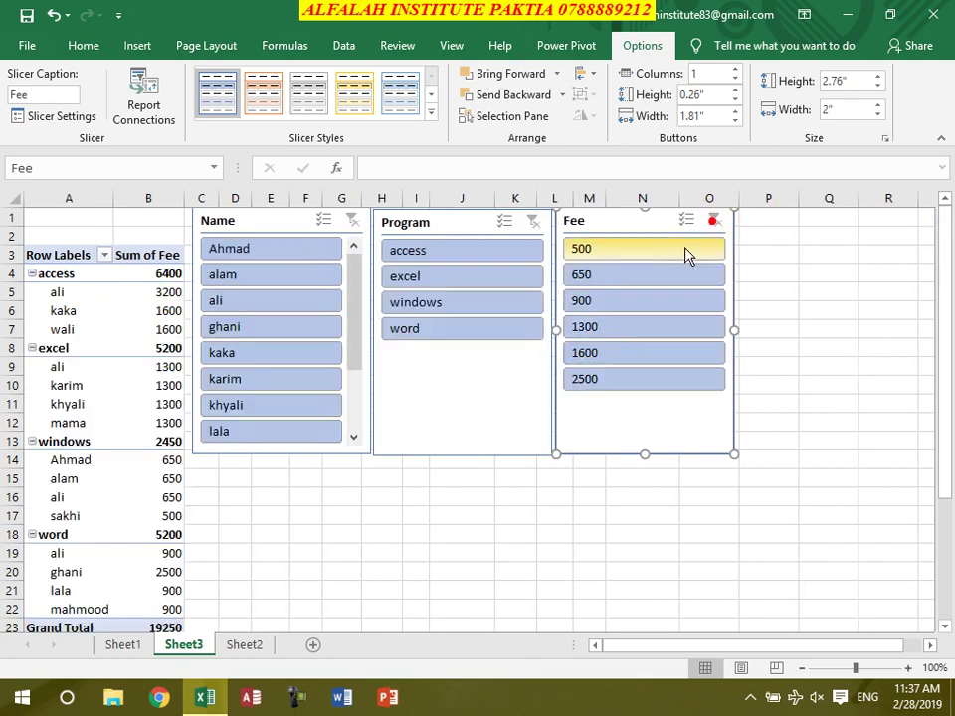
key("Delete")
- Delete the Program and Name slicers from Sheet3
left_click(409, 220)
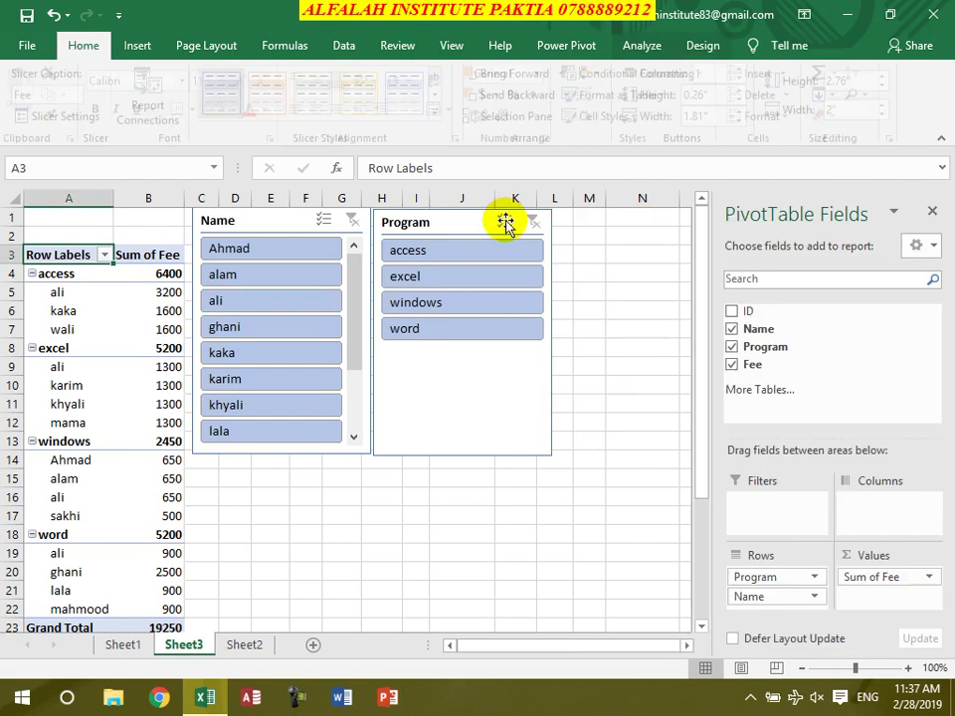
key("Delete")
left_click(275, 219)
key("Delete")
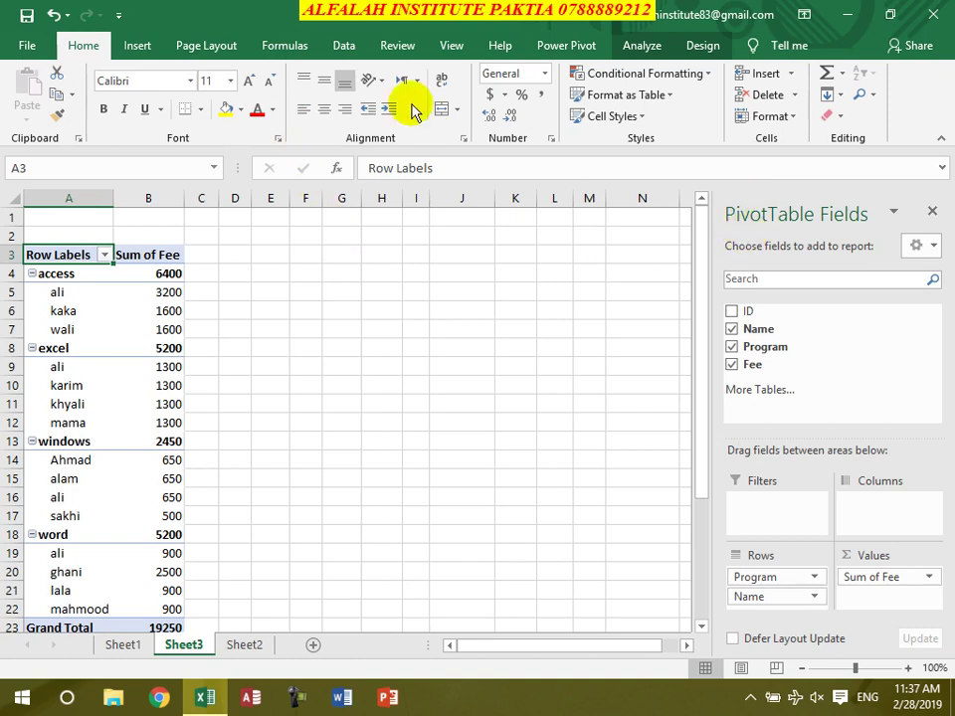
- Browse the Insert Filters choices and close them without inserting anything
left_click(139, 45)
left_click(729, 110)
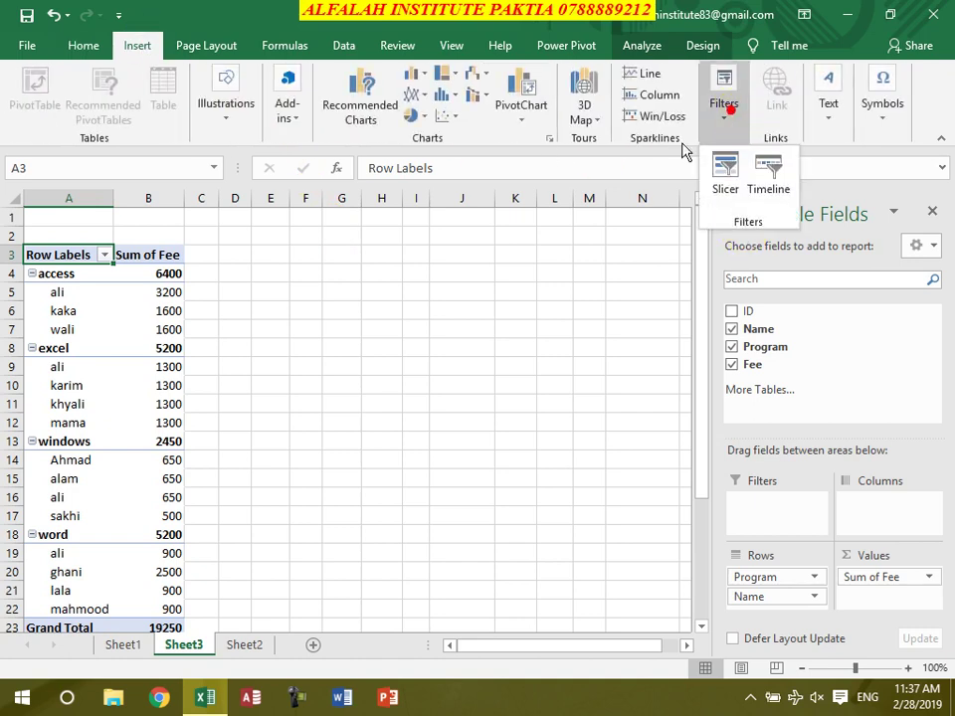
left_click(753, 199)
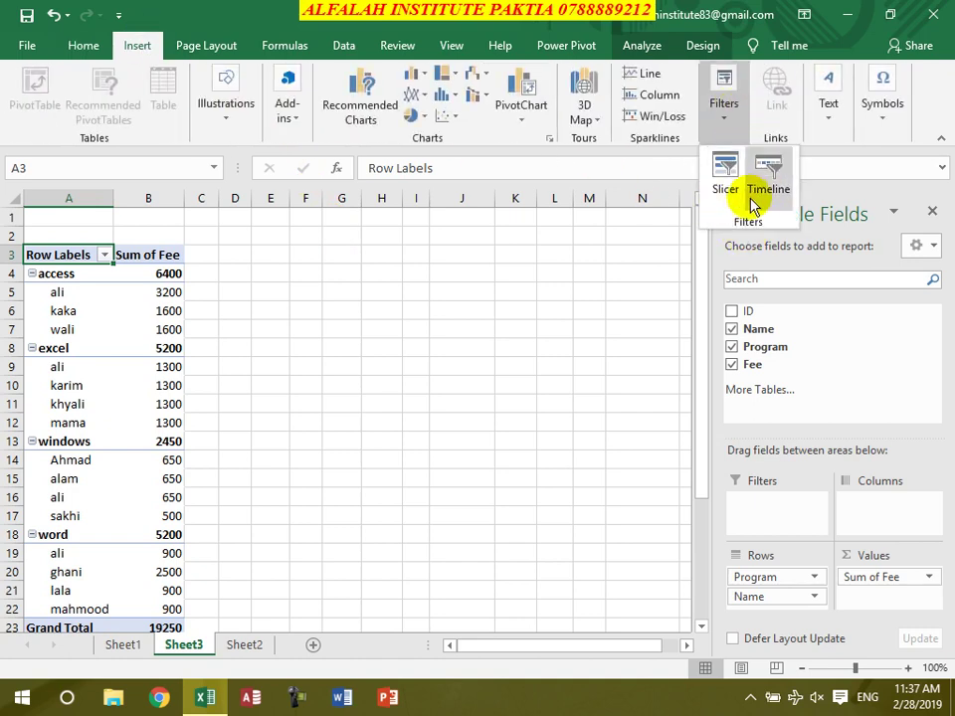
left_click(367, 308)
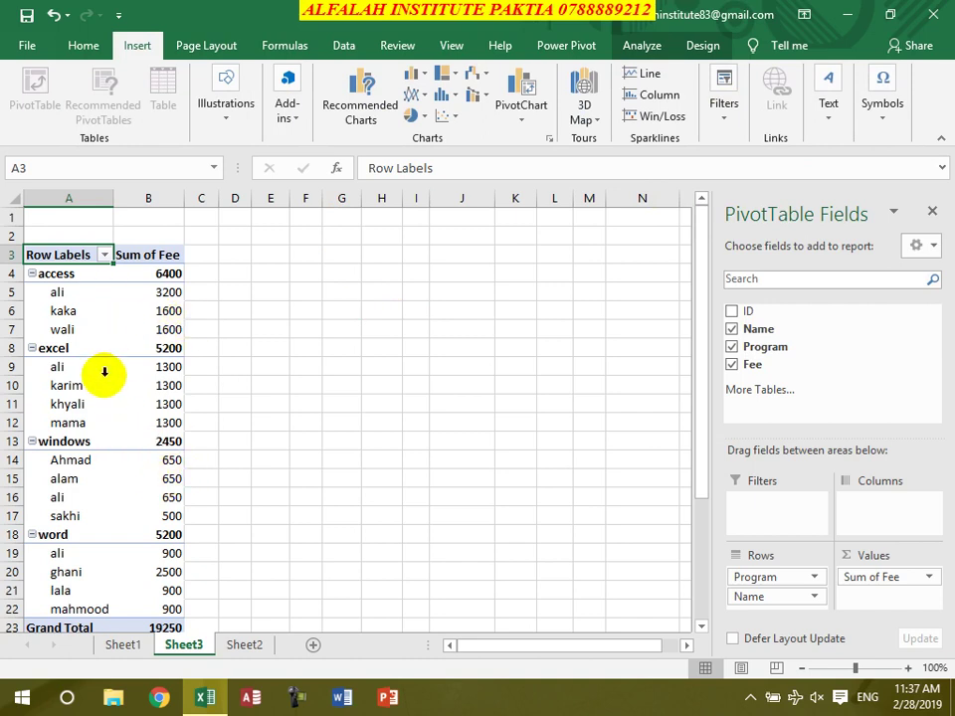
right_click(191, 644)
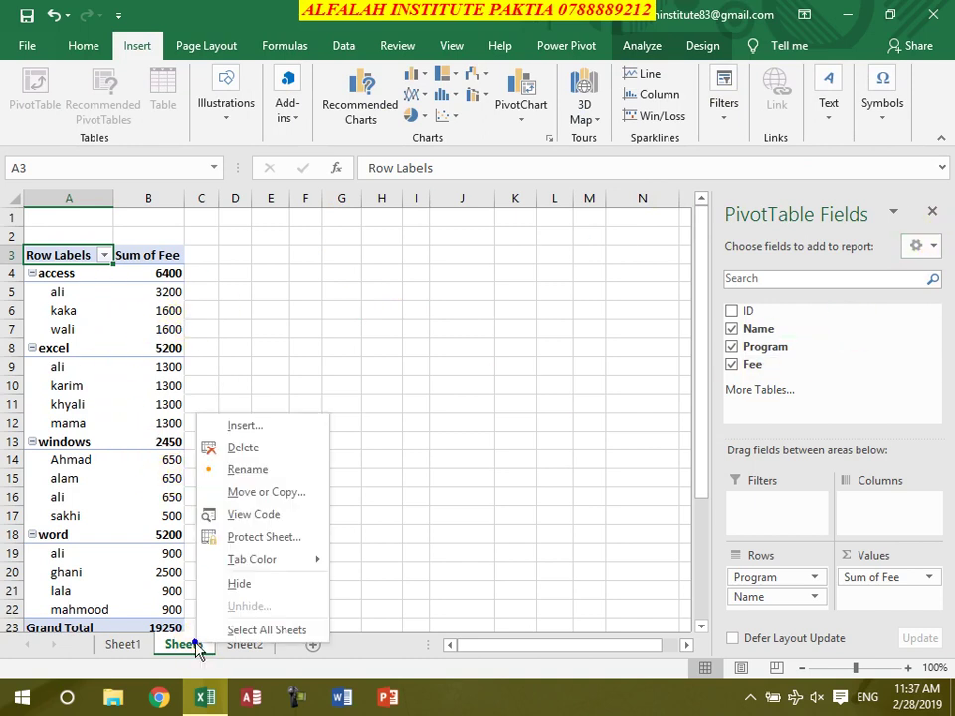
- Delete Sheet3 and add a new blank Sheet4
left_click(250, 457)
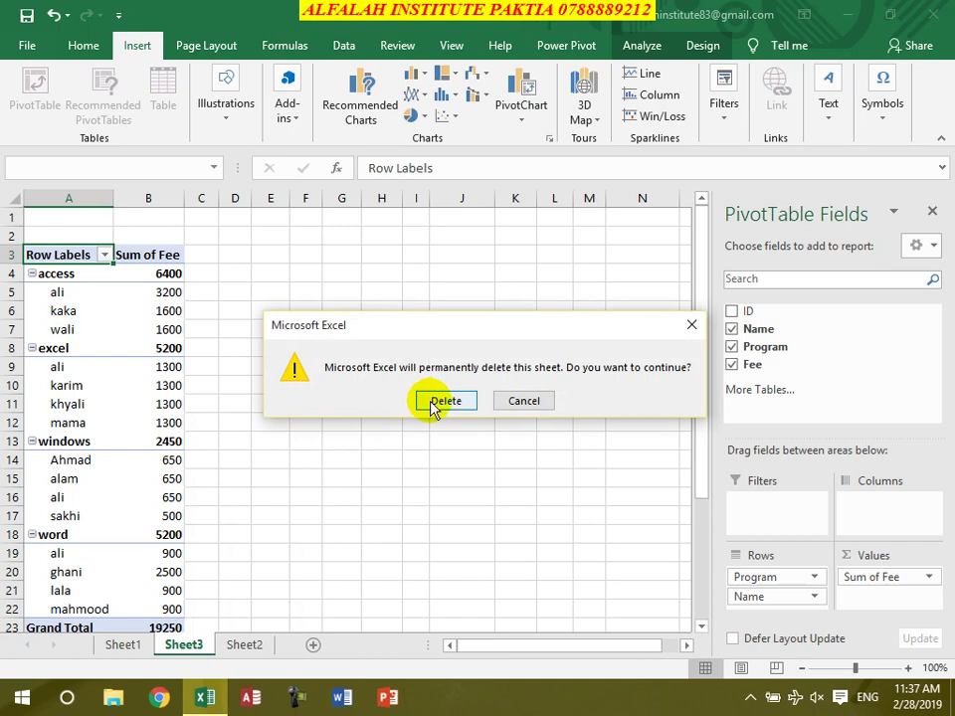
left_click(434, 403)
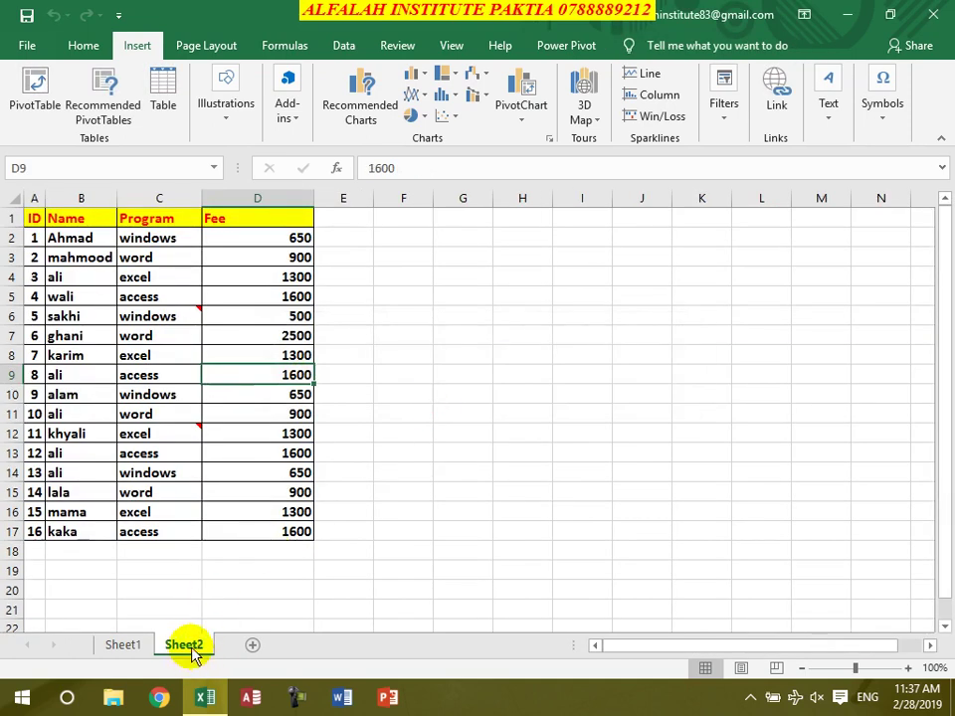
left_click(127, 644)
left_click(179, 645)
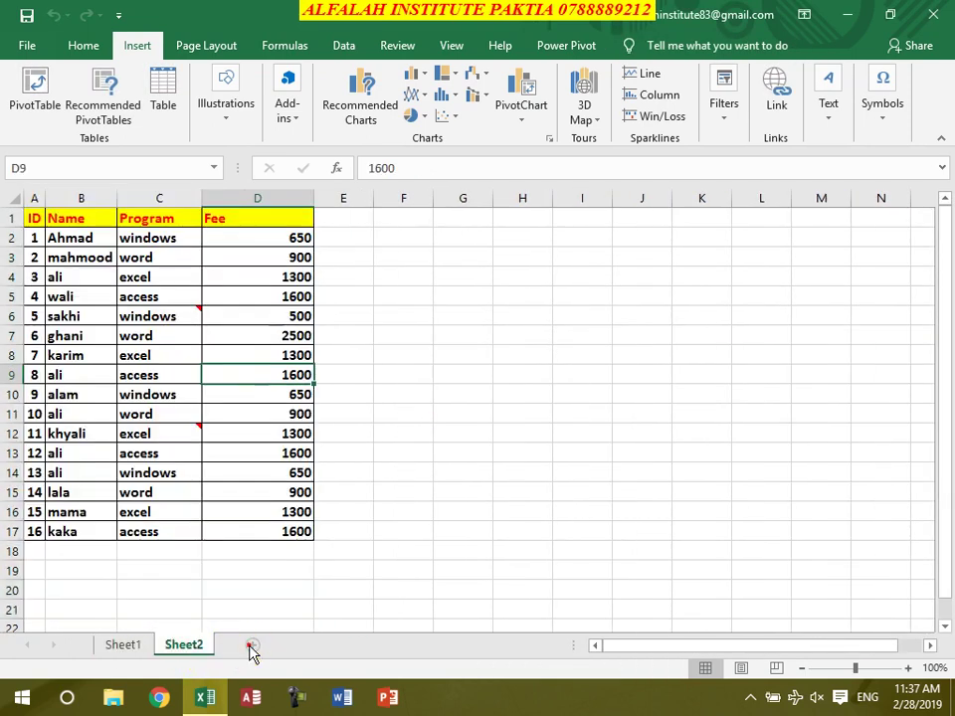
left_click(251, 647)
- Copy Sheet2's fee table A1:D17 to Sheet4 at A1 and widen column D
left_click(183, 645)
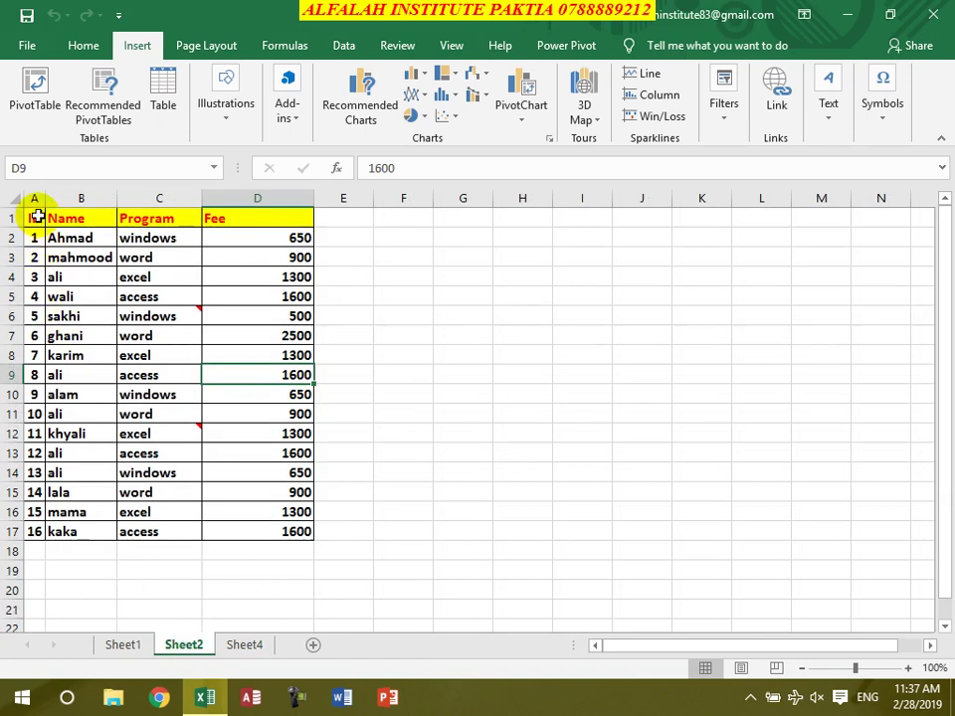
left_click_drag(36, 217, 259, 530)
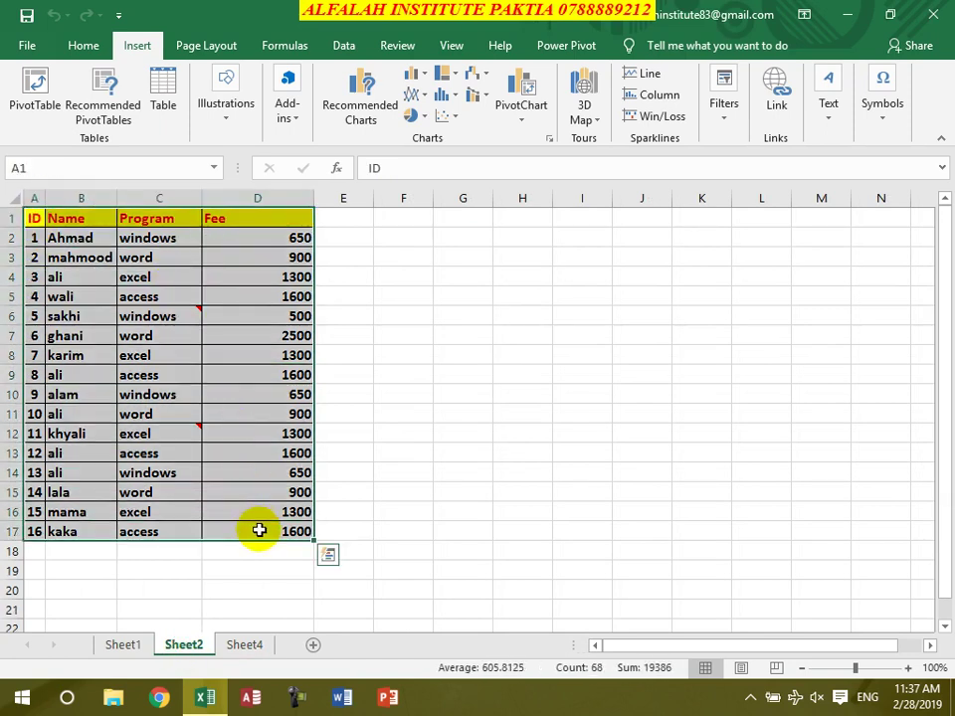
key("ctrl+c")
left_click(243, 646)
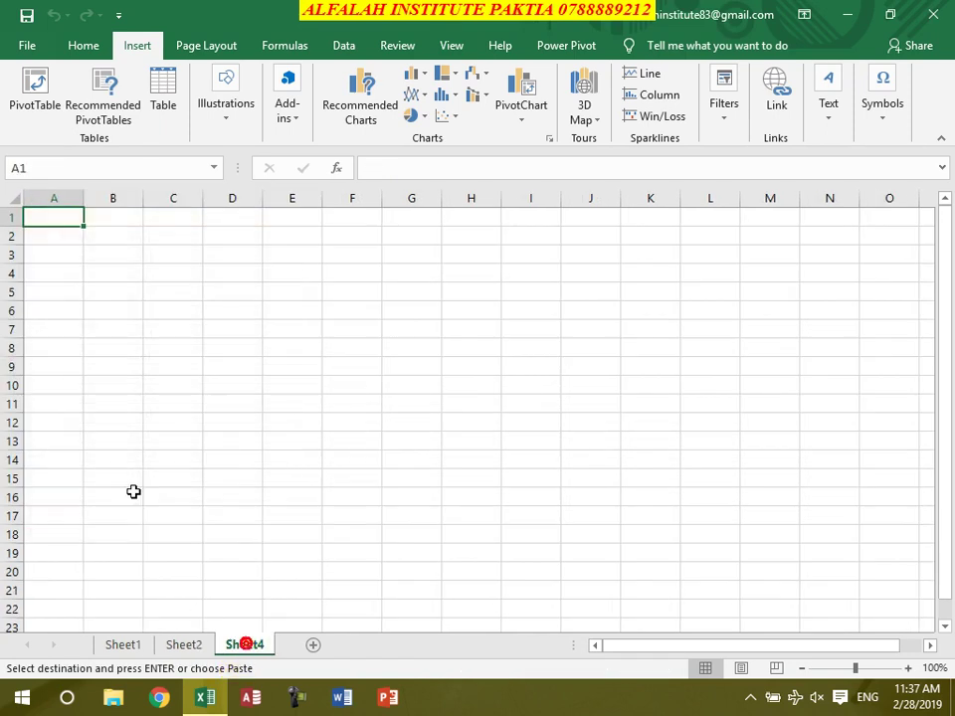
key("ctrl+v")
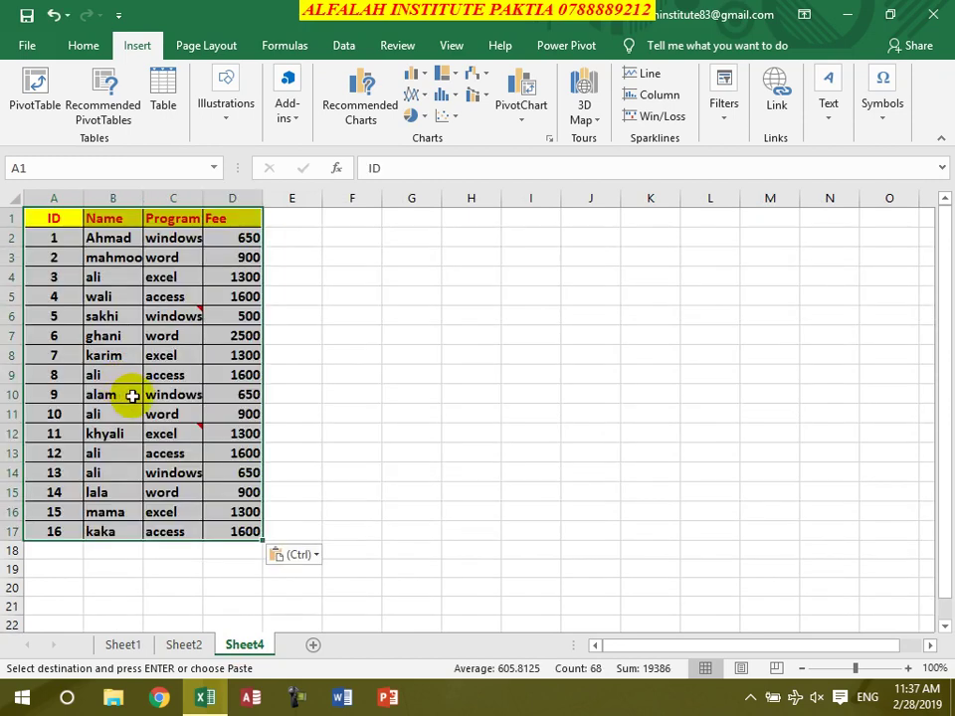
left_click_drag(262, 198, 295, 198)
left_click_drag(252, 239, 260, 528)
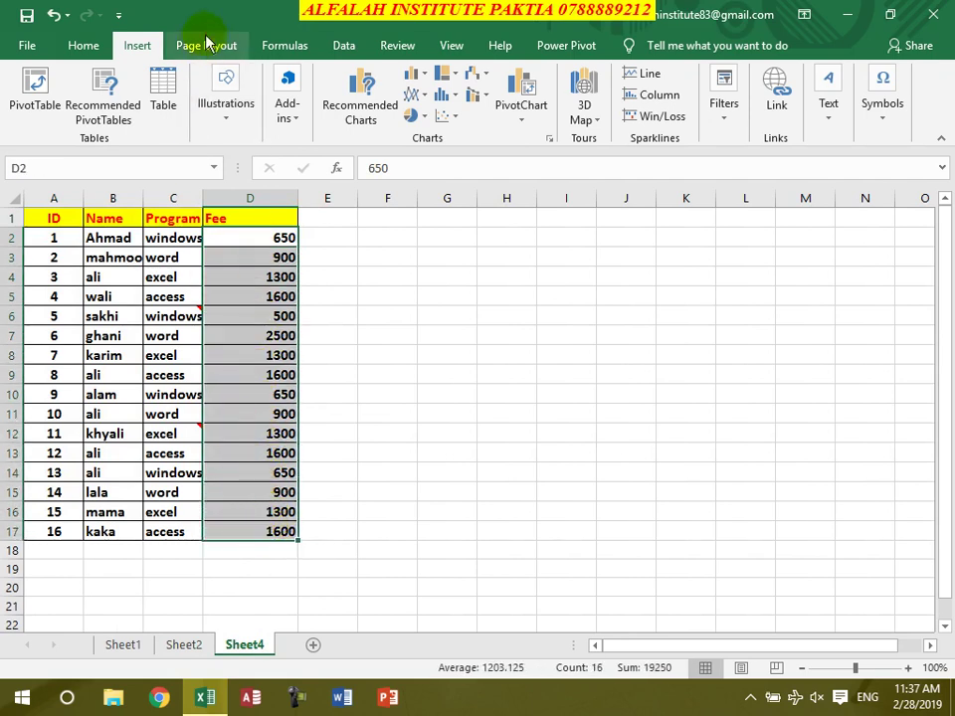
- Change the Fee cells' data validation to allow any value
left_click(344, 45)
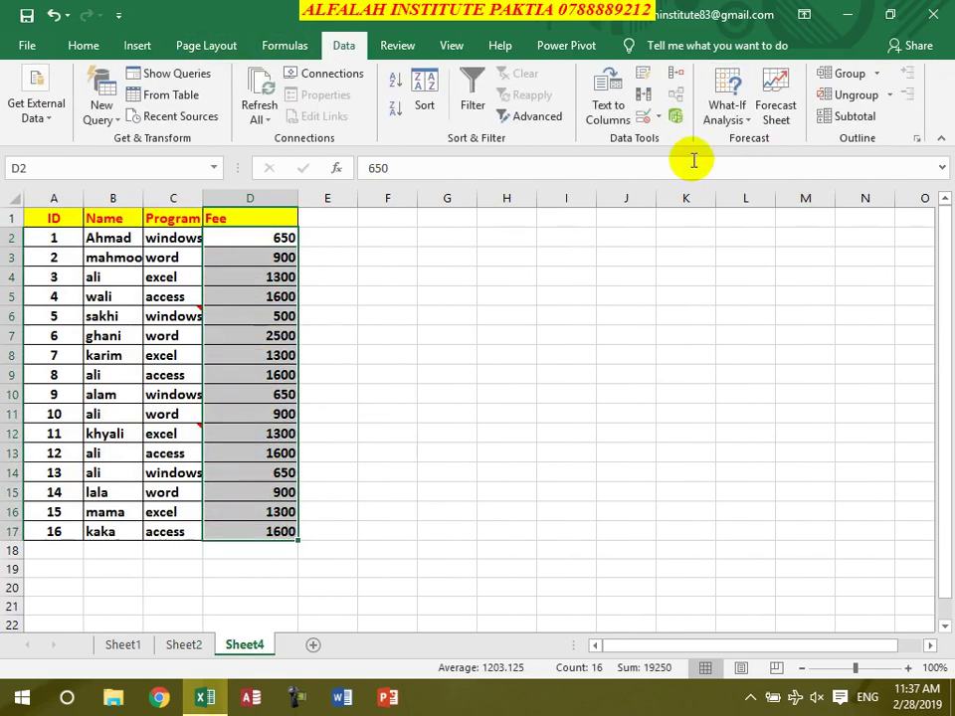
left_click(649, 118)
left_click(615, 233)
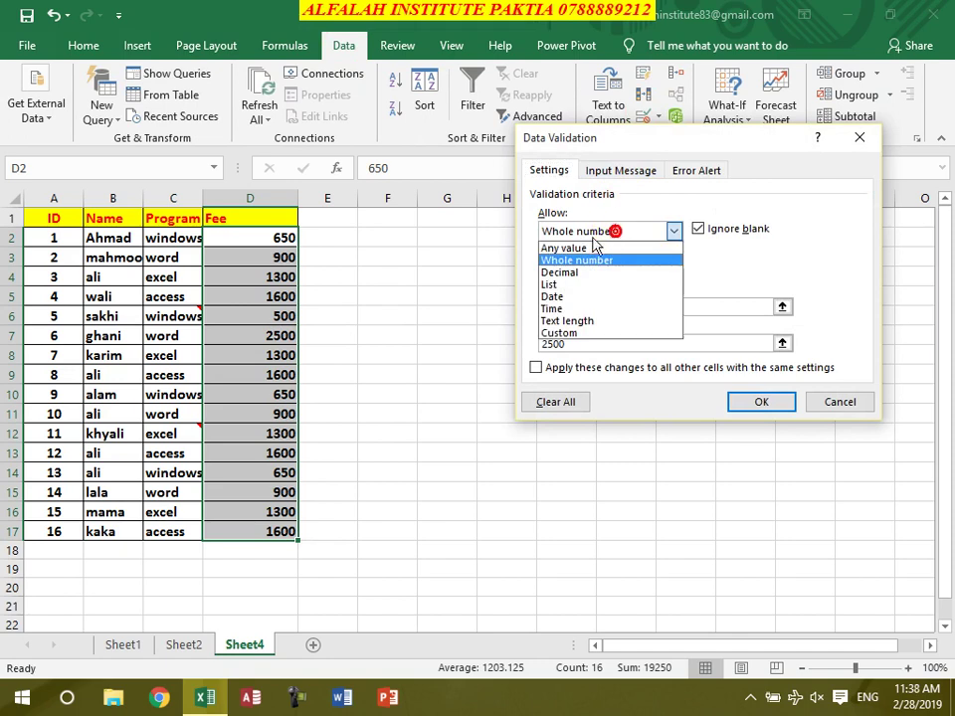
left_click(587, 248)
left_click(759, 404)
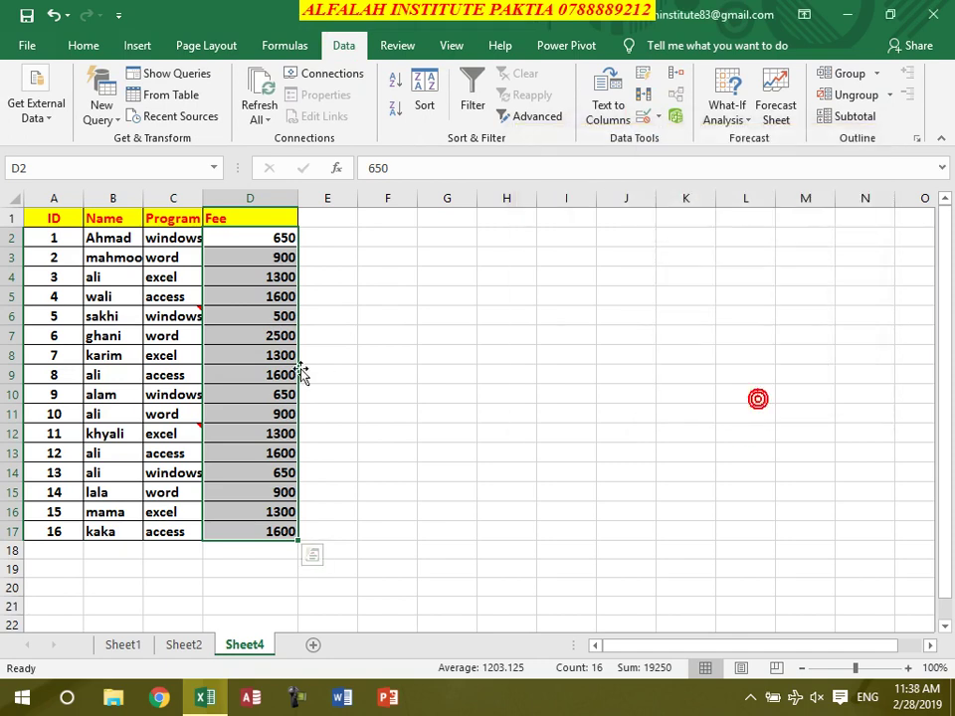
left_click(284, 370)
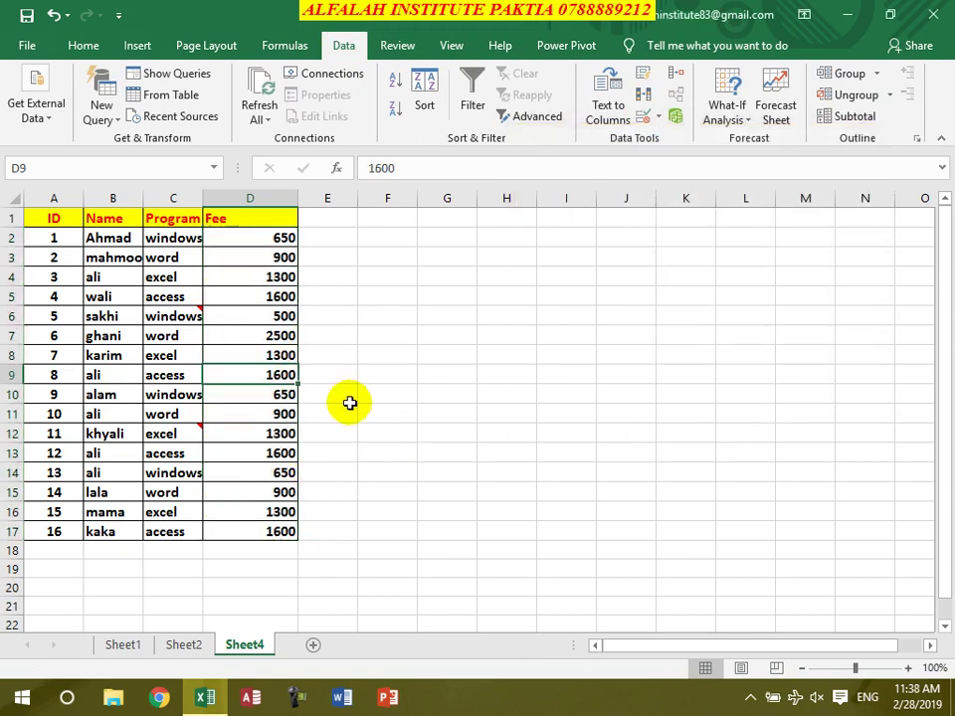
- Add a 'Date' header in E1 and enter 2/28/2019 in E2:E5, widening column E
left_click(325, 214)
type("Date")
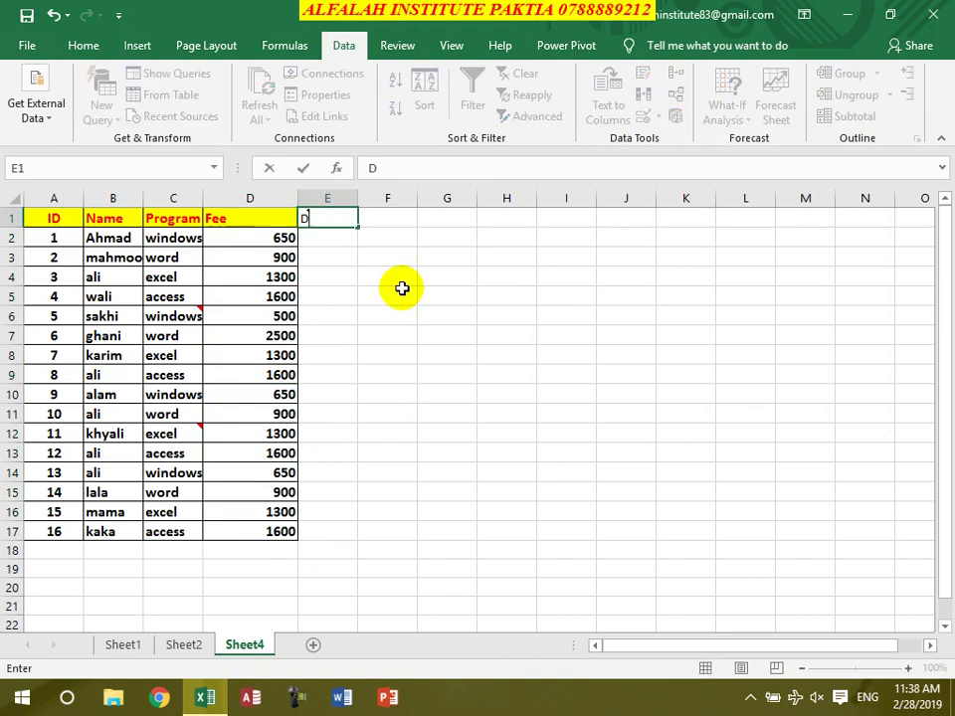
key("Return")
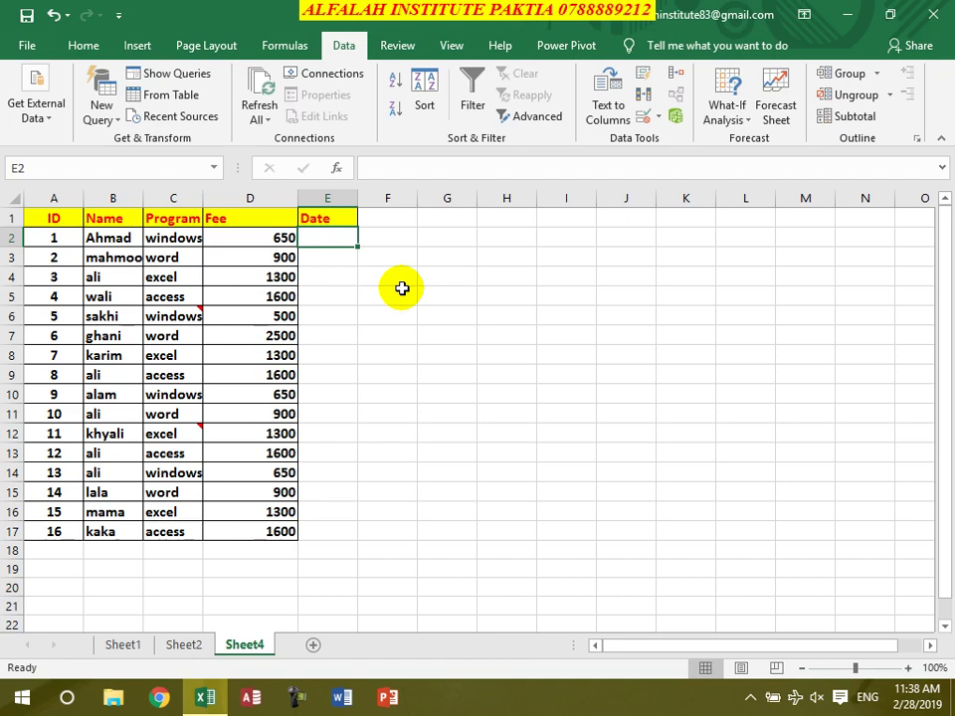
key("ctrl+semicolon")
key("Return")
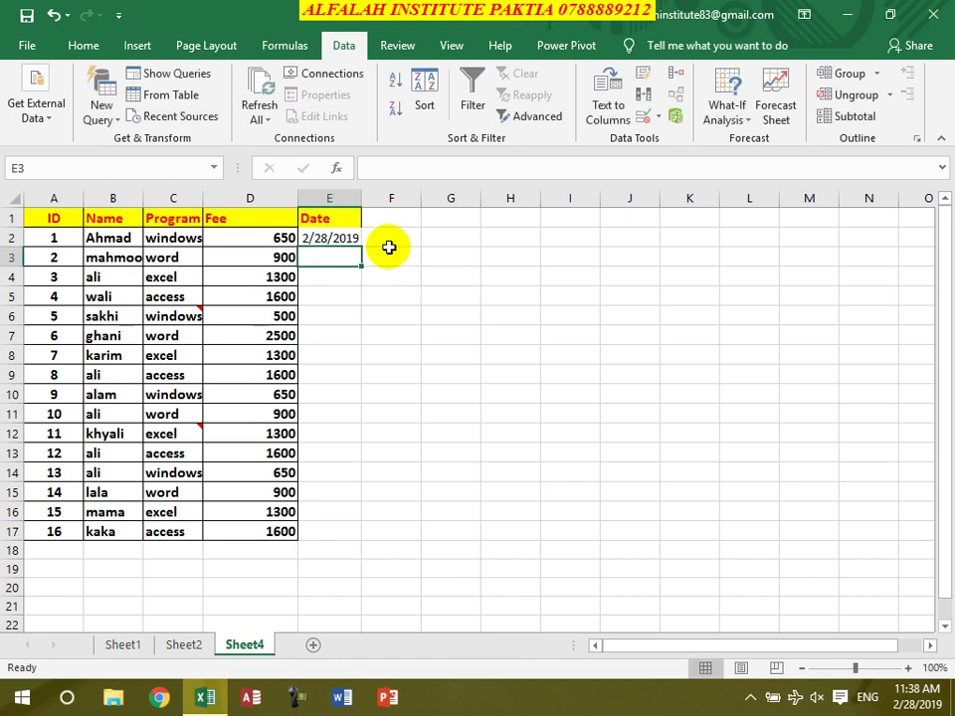
left_click_drag(362, 198, 373, 199)
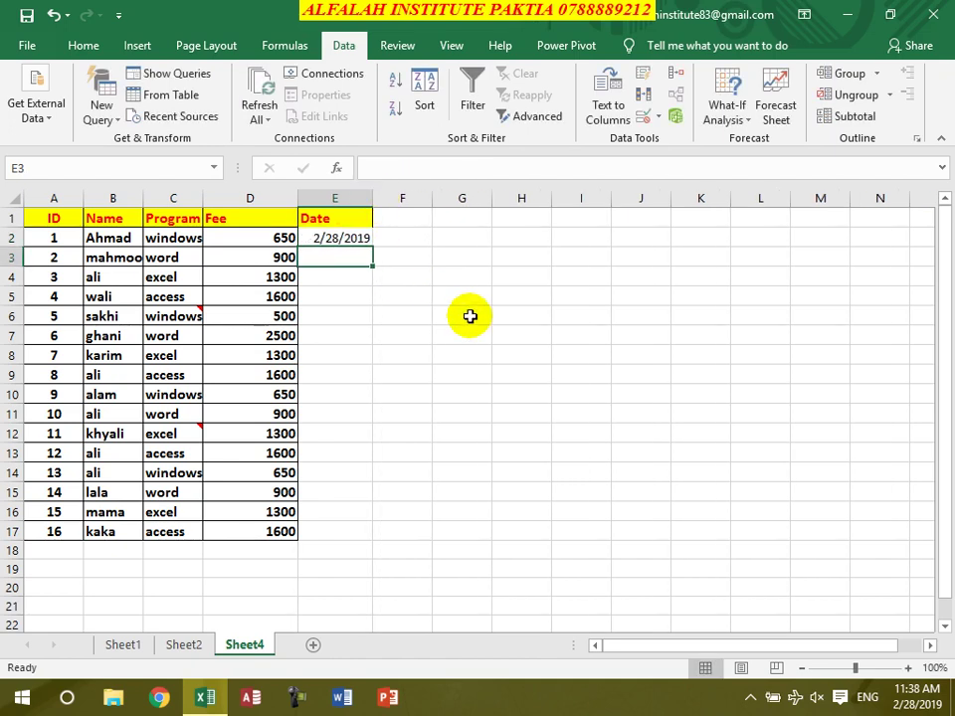
key("ctrl+semicolon")
key("Return")
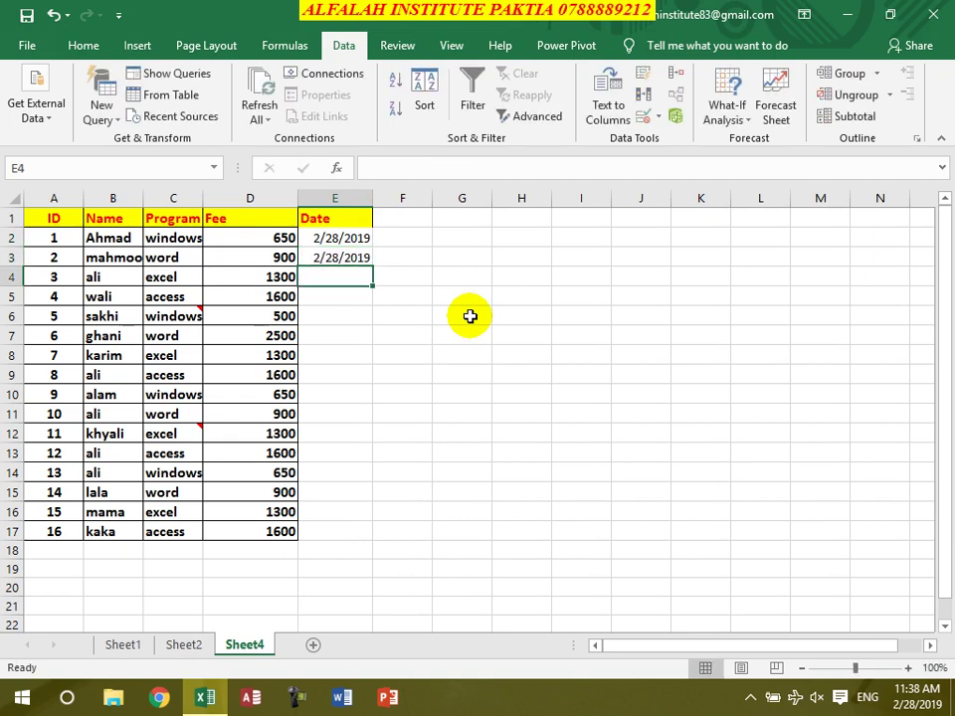
key("ctrl+semicolon")
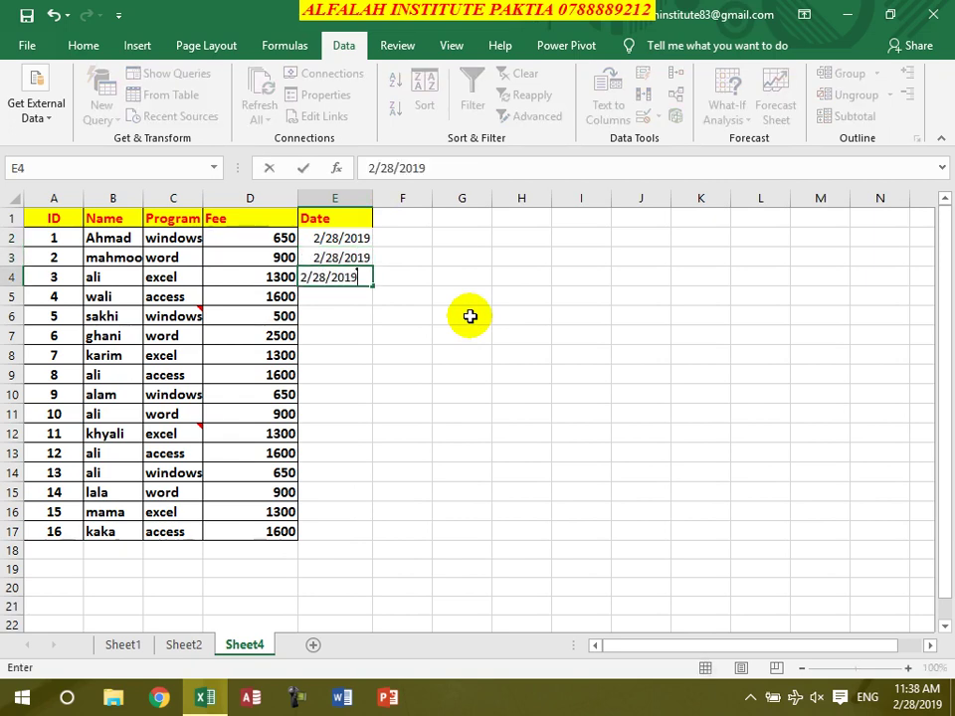
key("Return")
key("ctrl+semicolon")
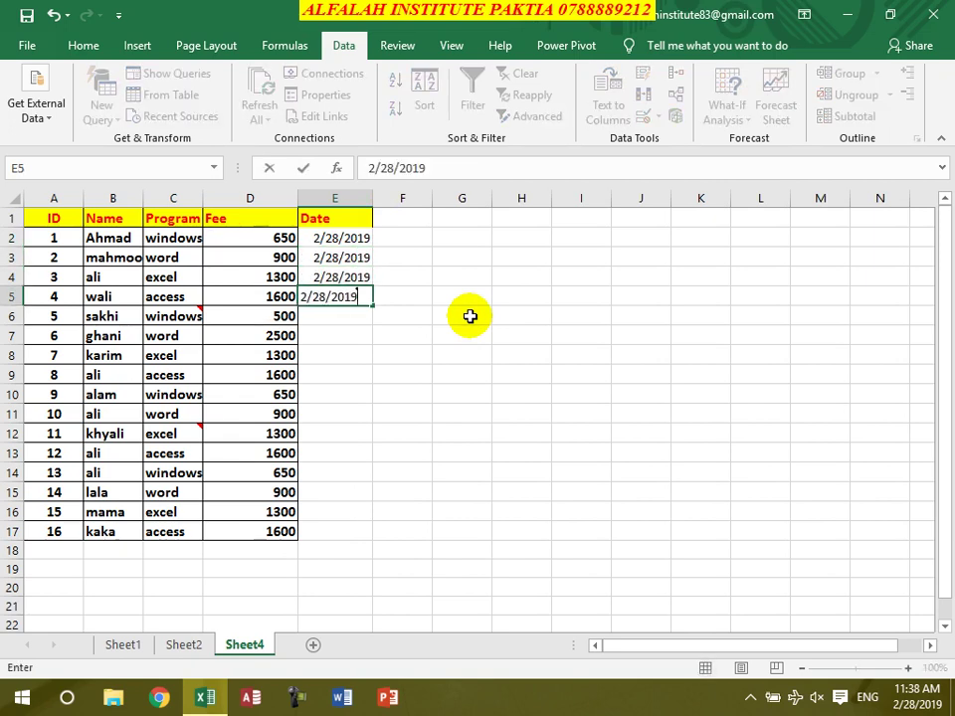
key("Return")
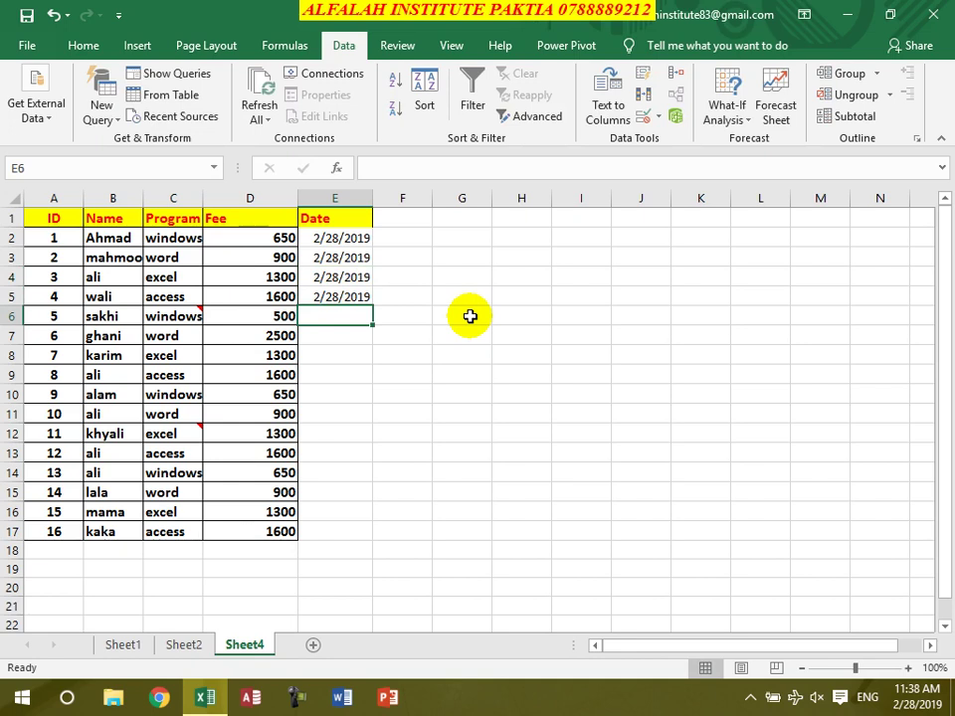
- Extend daily dates 3/1/2019 to 3/4/2019 into E6:E9, then select E9:E13
left_click(339, 298)
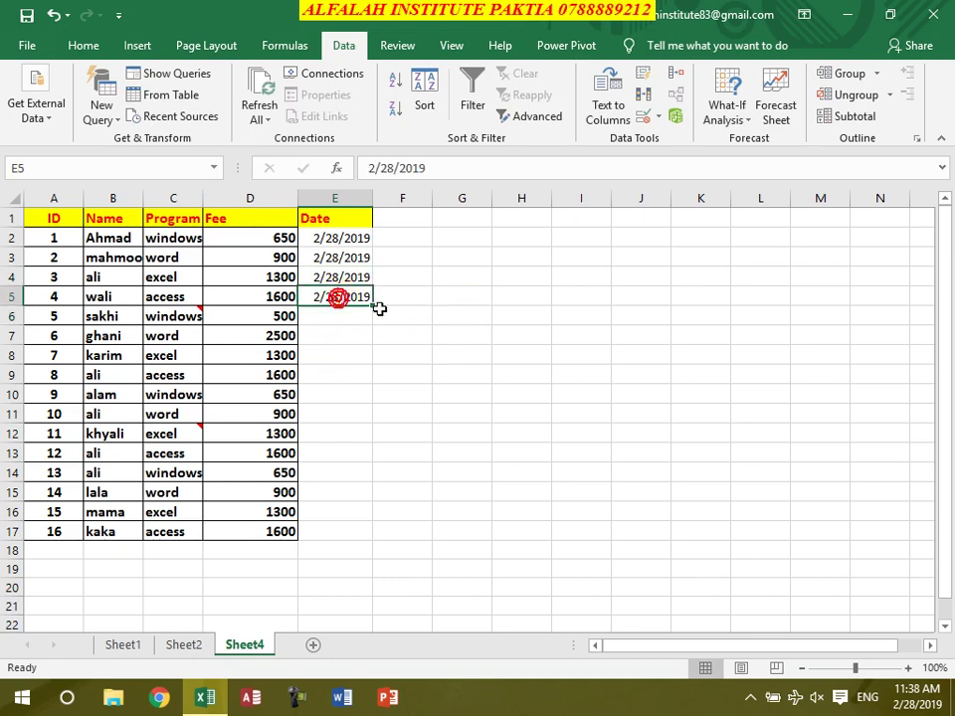
left_click_drag(373, 309, 367, 390)
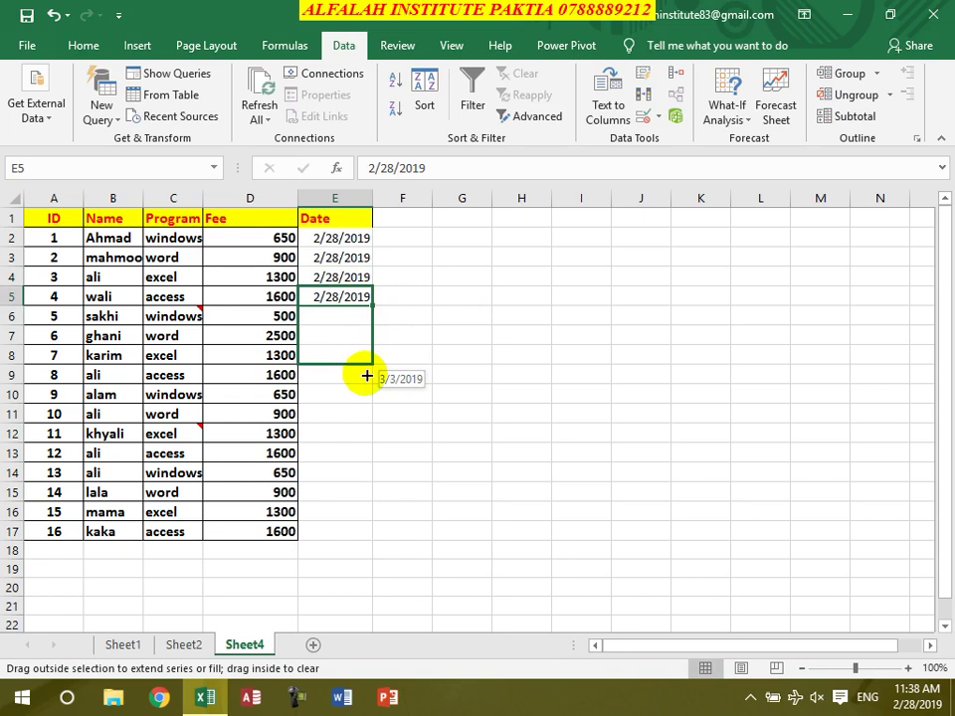
left_click_drag(367, 390, 367, 390)
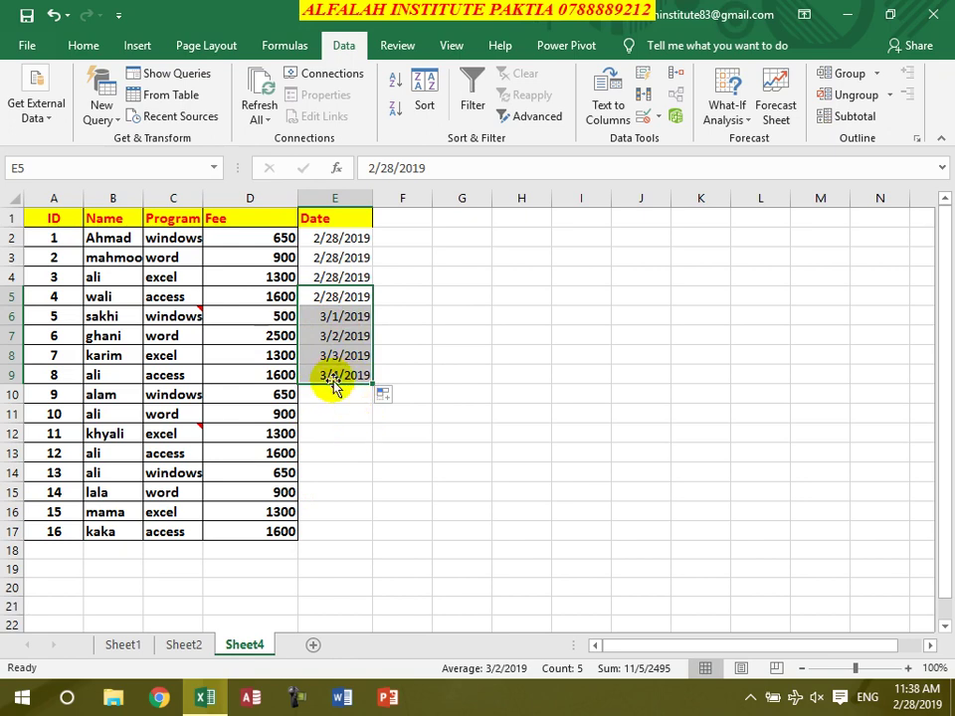
left_click(331, 376)
left_click_drag(331, 376, 337, 452)
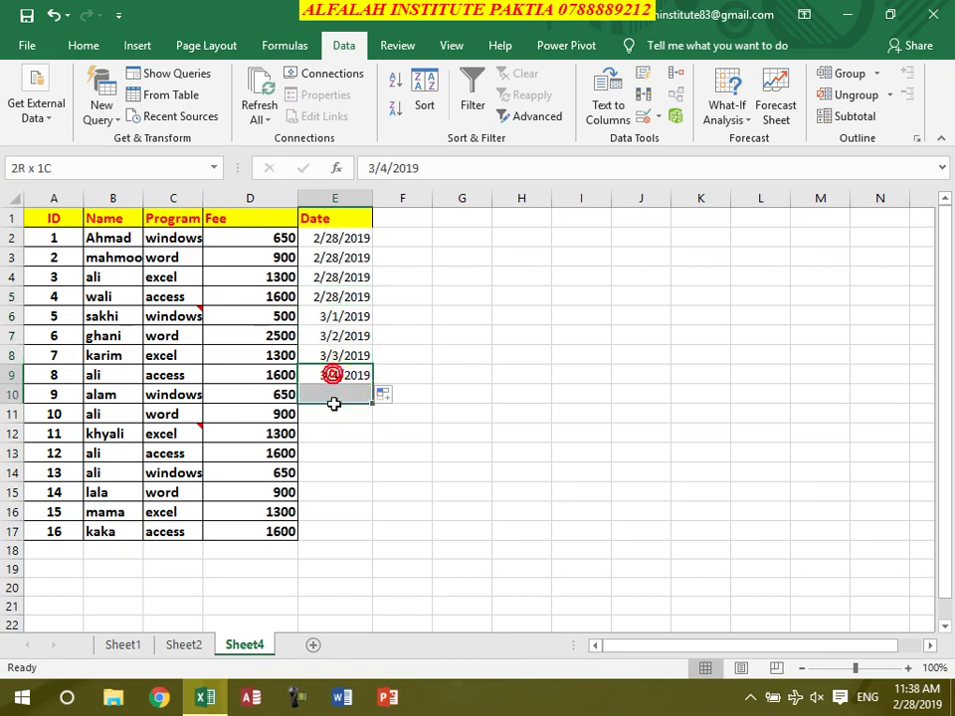
left_click(66, 50)
- Fill E10:E13 with a monthly date series ending at 7/4/2019
left_click(841, 95)
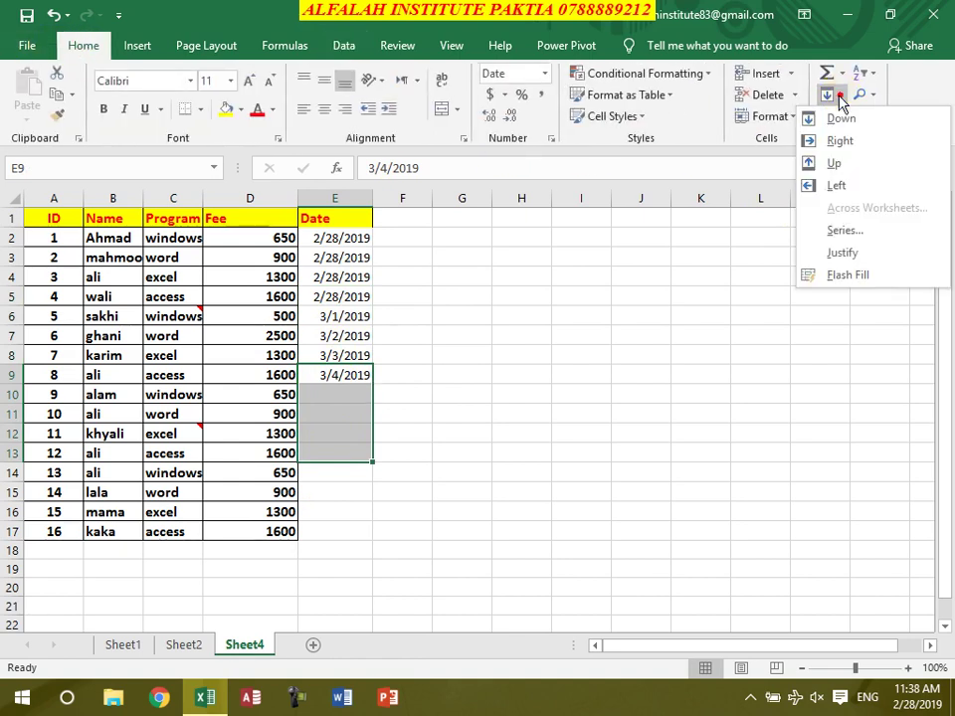
left_click(825, 233)
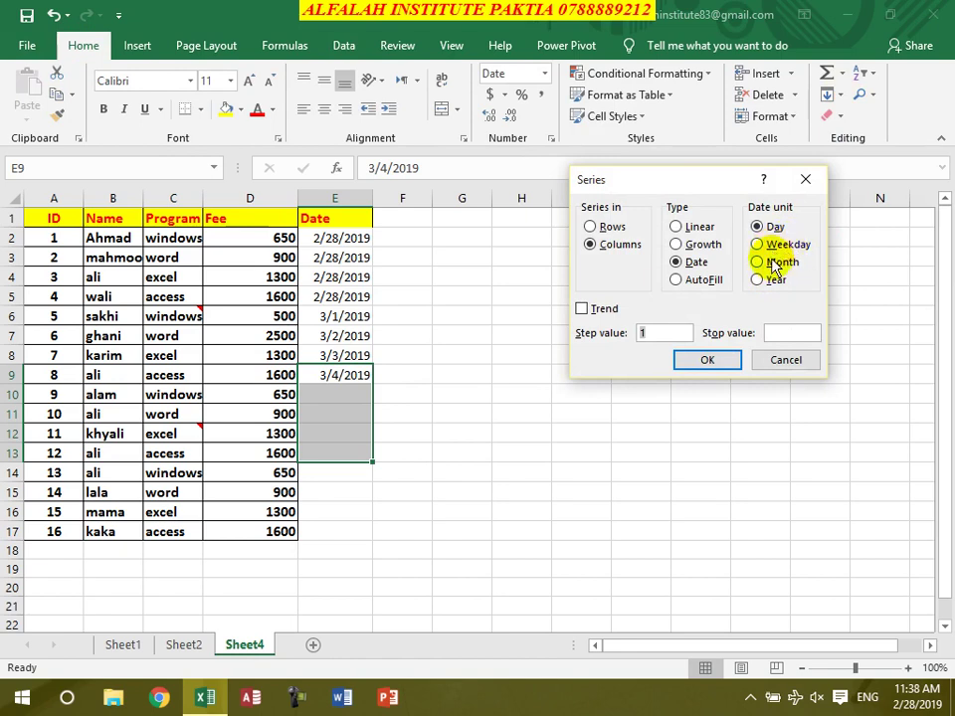
left_click(707, 361)
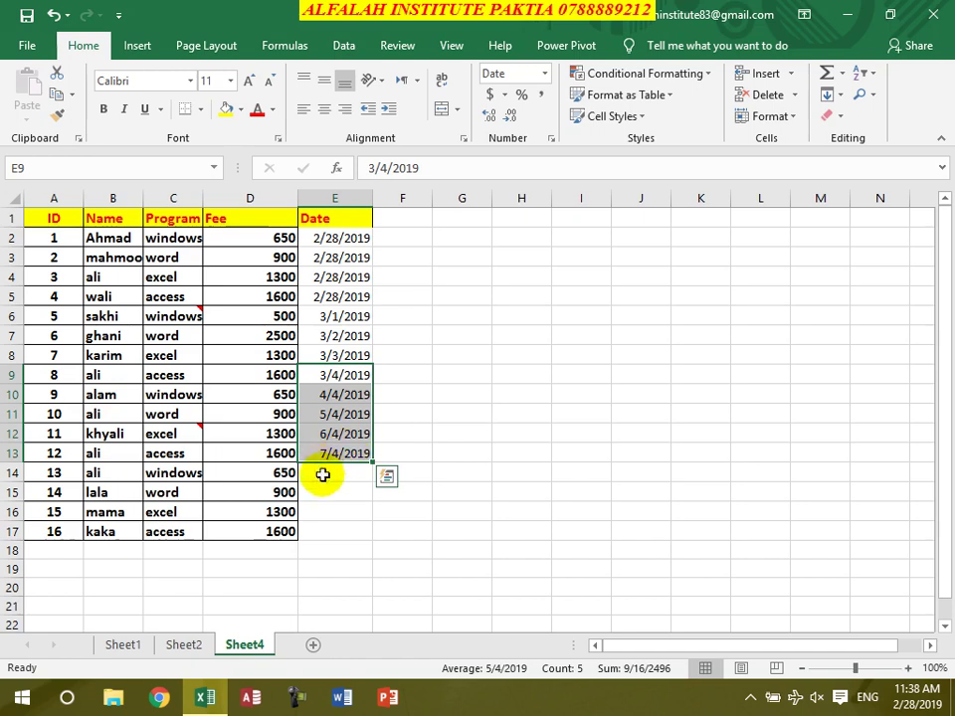
- Fill E14:E17 with a yearly date series from 7/4/2020 to 7/4/2023
left_click_drag(323, 454, 325, 531)
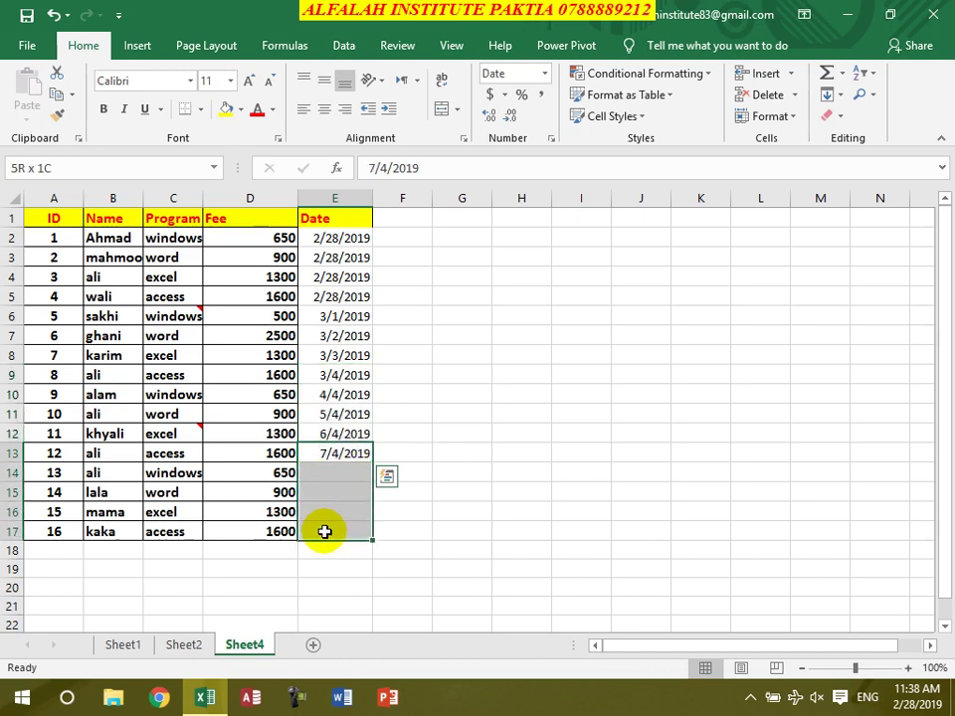
left_click(840, 99)
left_click(825, 230)
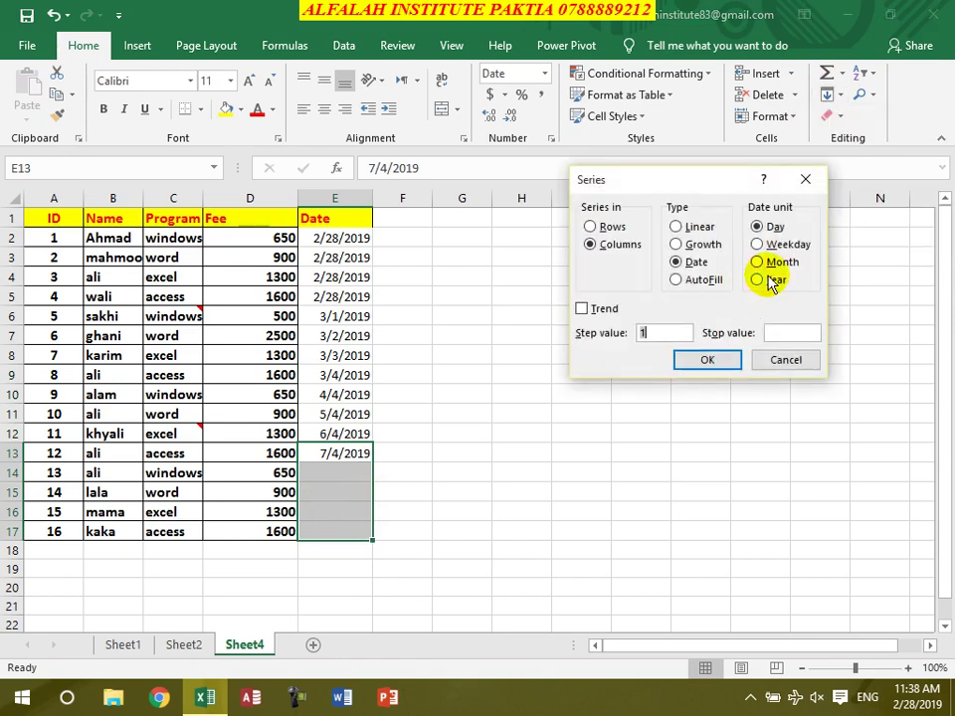
left_click(707, 360)
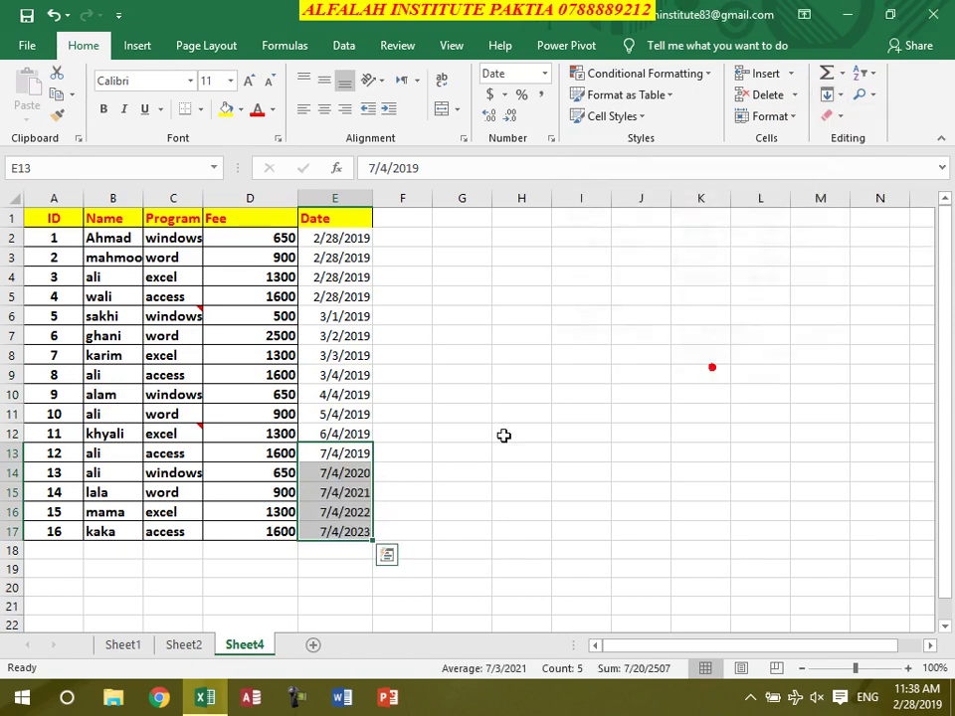
left_click(249, 355)
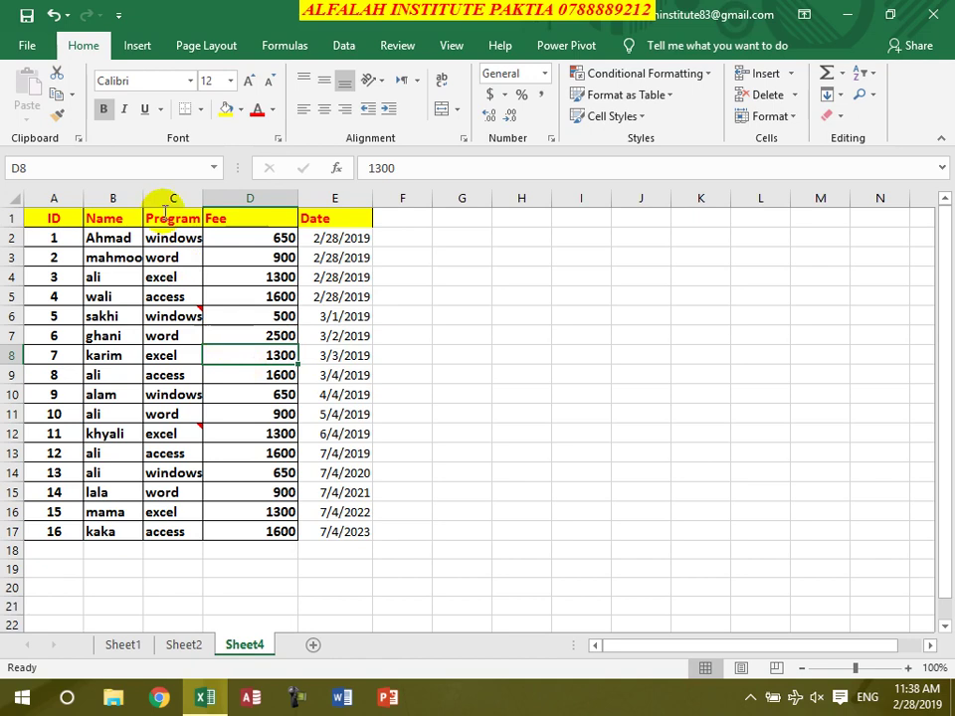
left_click(141, 46)
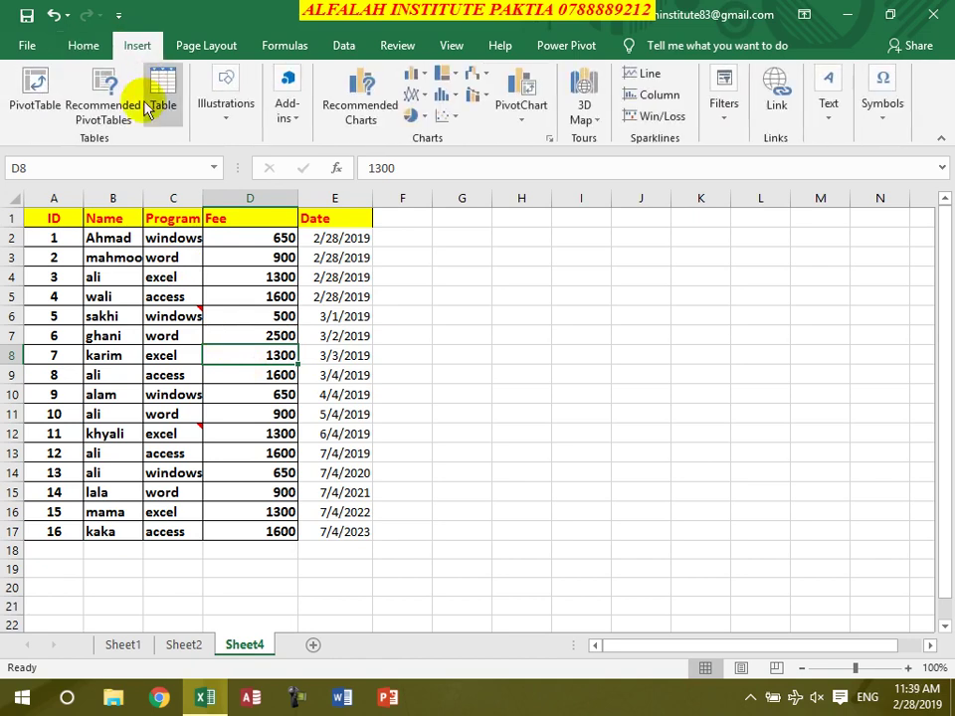
- Build a PivotTable on new Sheet5 summing Fee by Program, then Name, totalling 19250
left_click(40, 92)
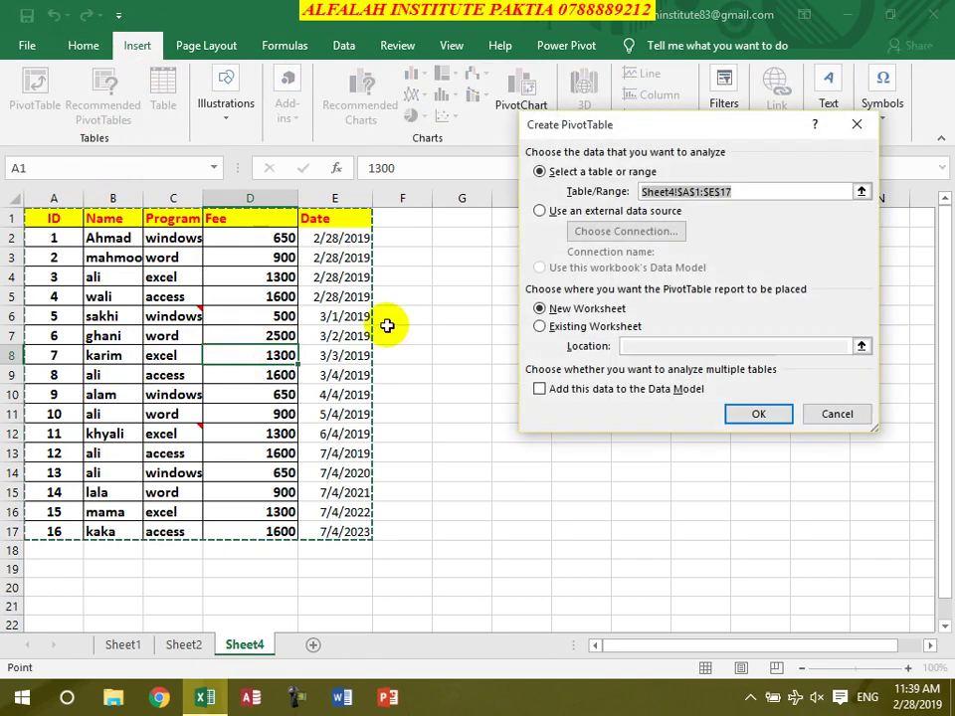
left_click(750, 414)
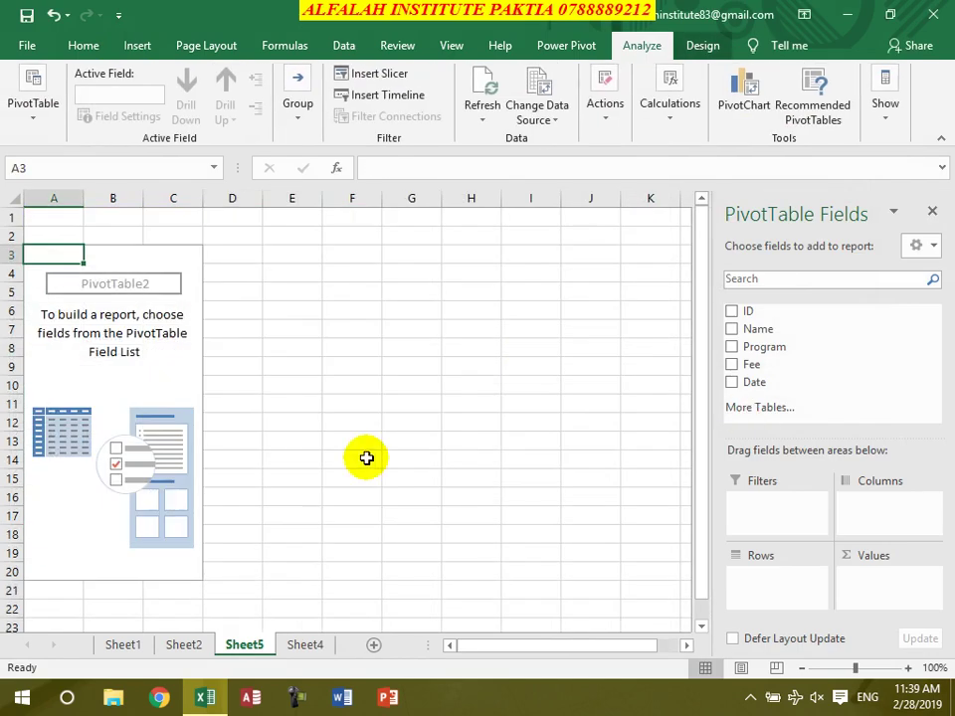
left_click(732, 329)
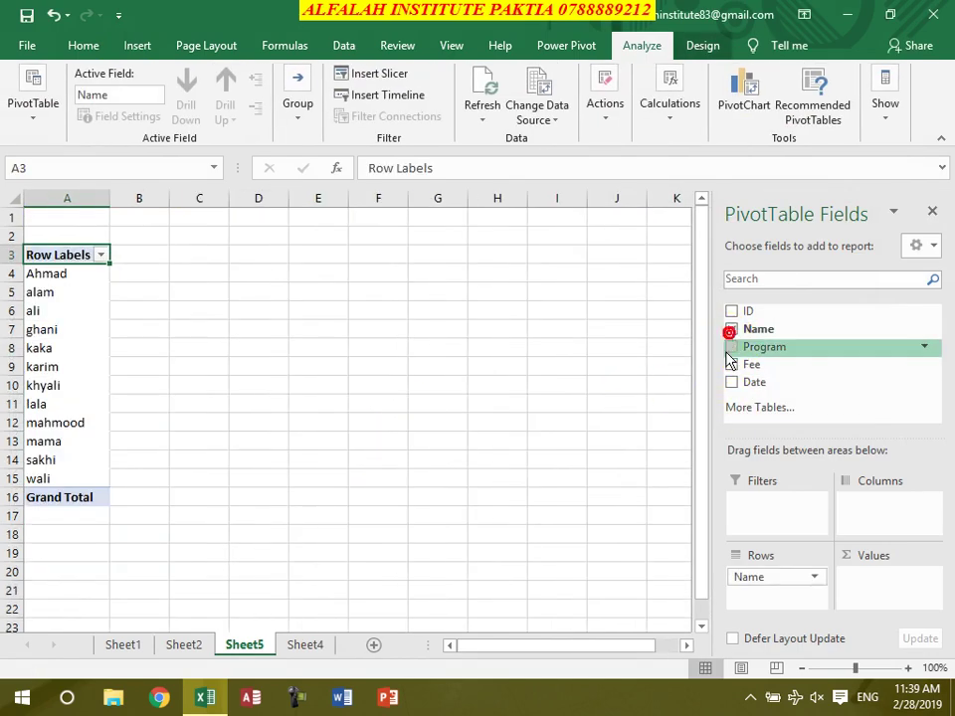
left_click(731, 347)
left_click(733, 366)
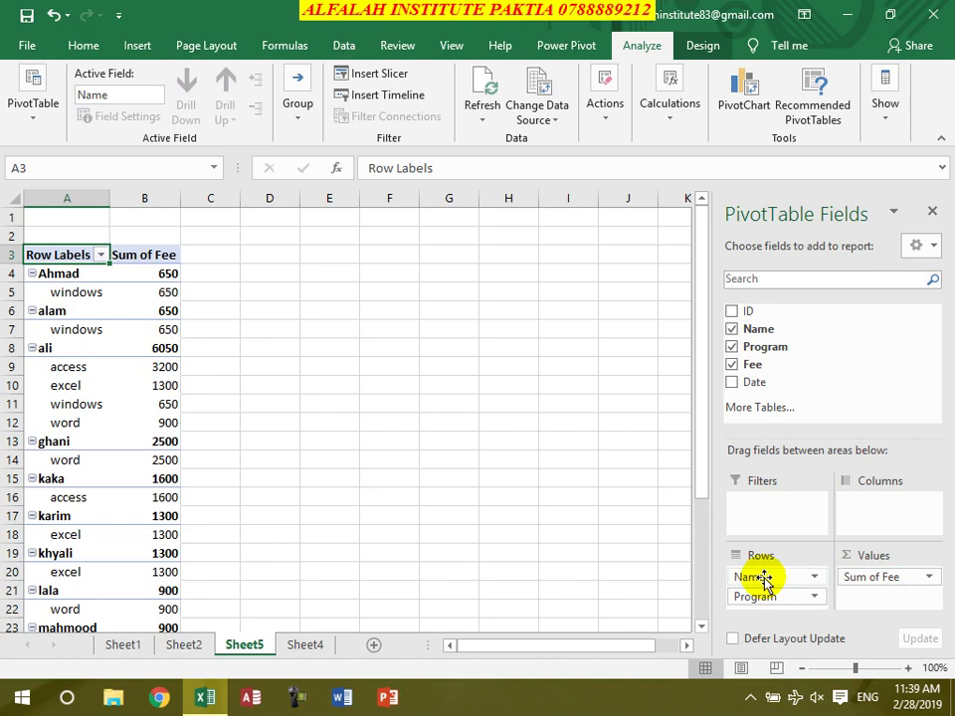
left_click_drag(763, 577, 777, 608)
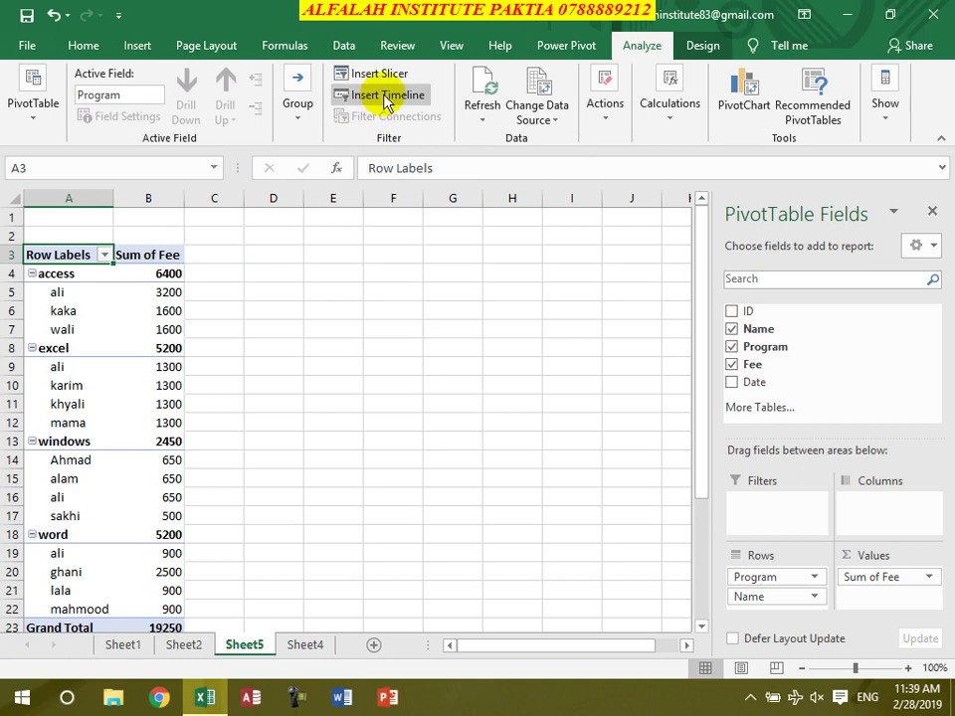
left_click(135, 45)
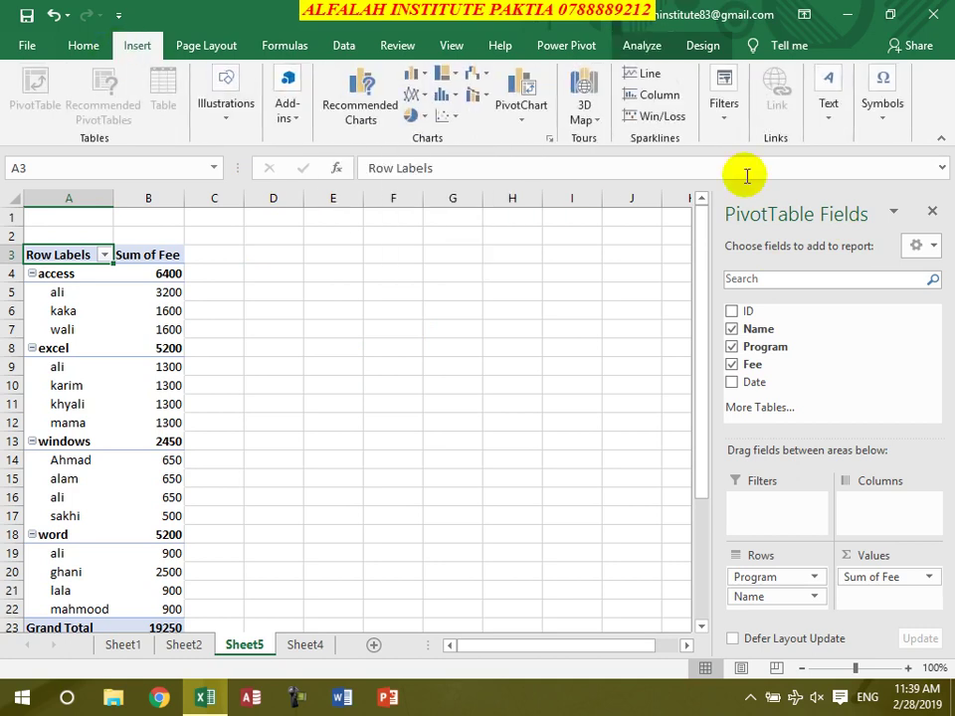
- Insert a Date timeline beside the PivotTable and widen it to 6.81 inches
left_click(725, 114)
left_click(767, 194)
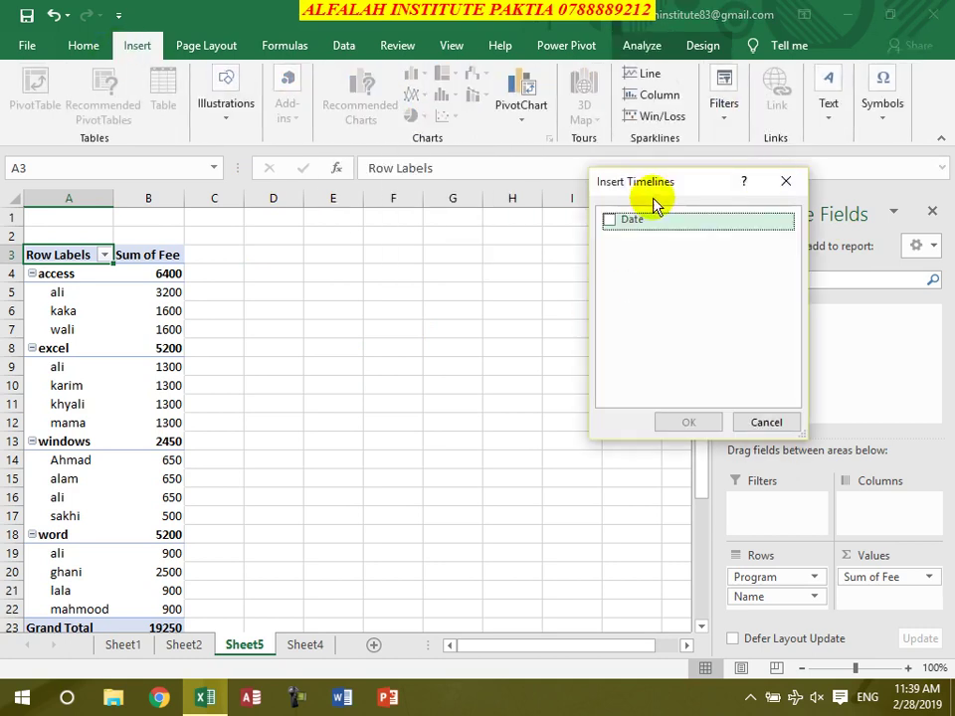
left_click(608, 220)
left_click(687, 422)
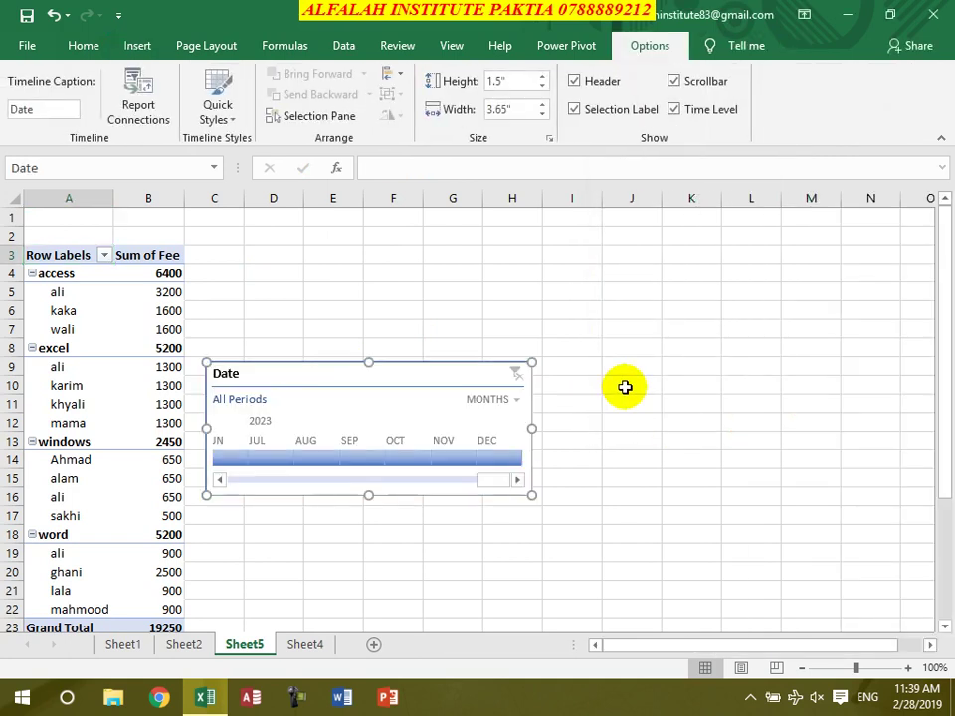
left_click_drag(387, 371, 430, 288)
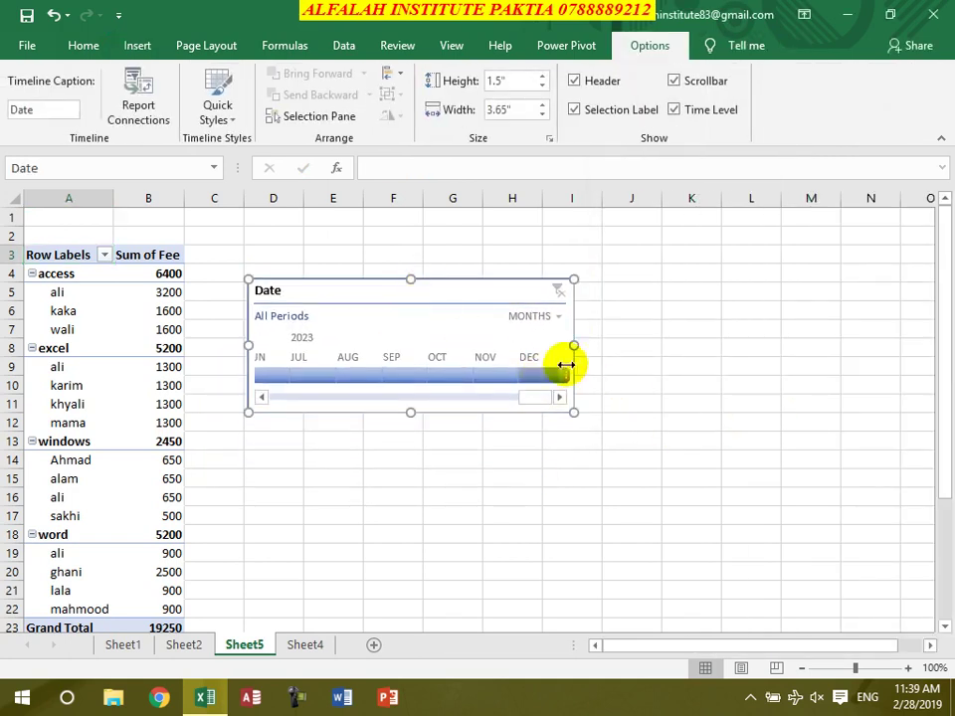
left_click_drag(574, 346, 856, 360)
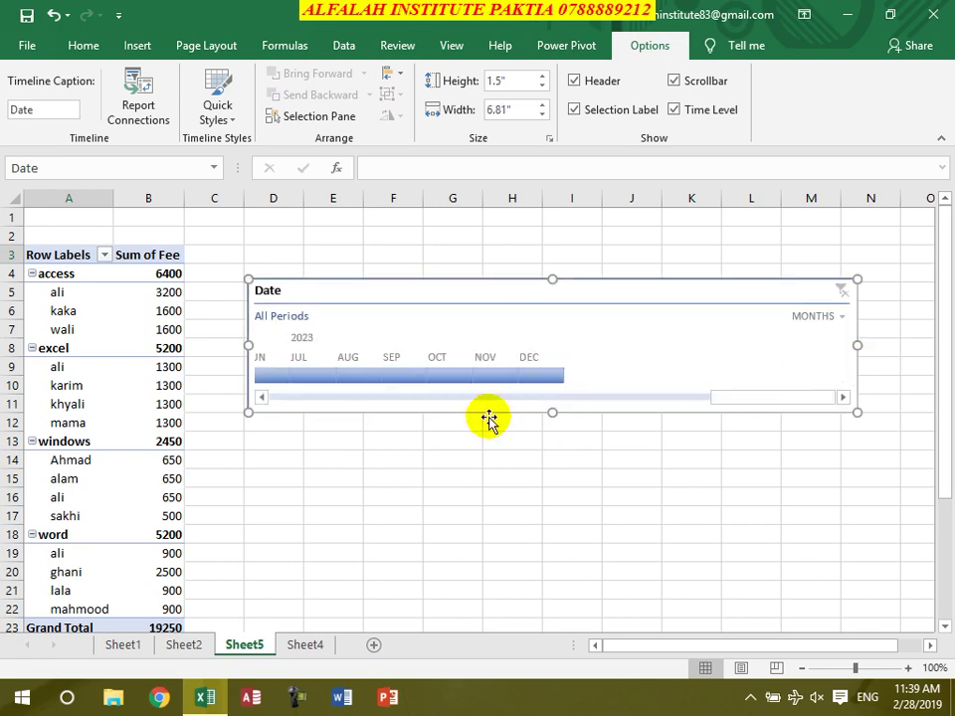
left_click(834, 319)
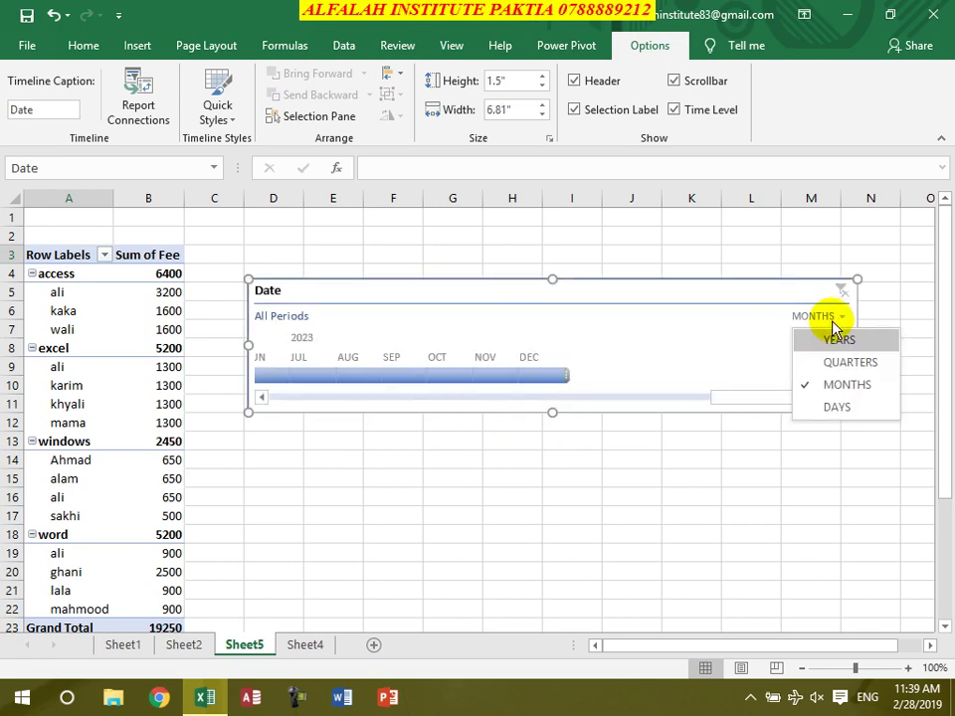
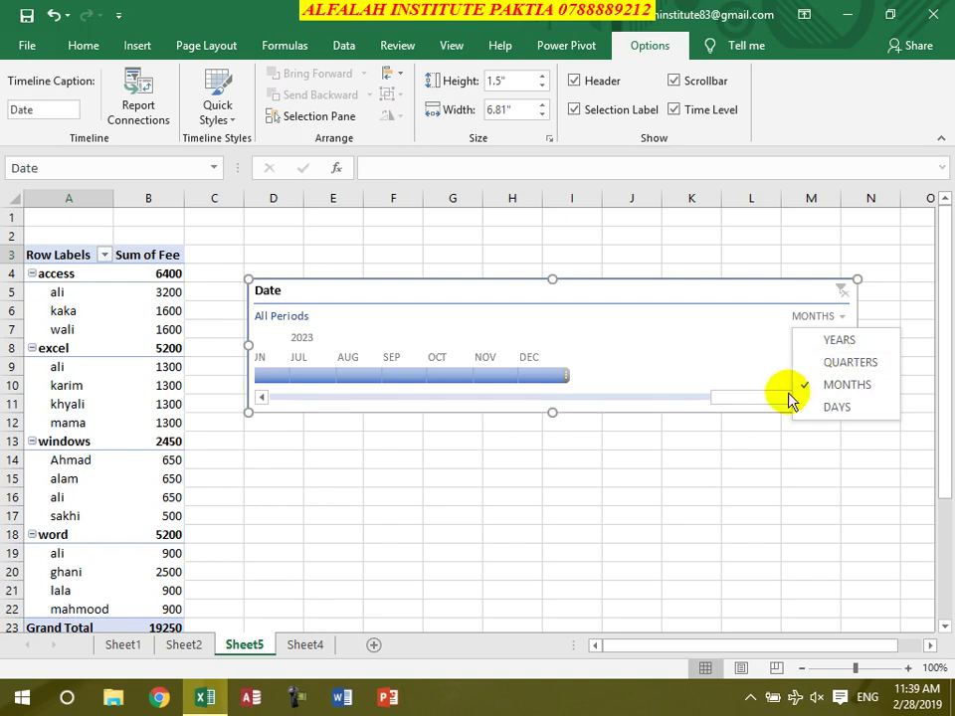
- Show the Date timeline by months, briefly filter December 2022, then scroll back to 2019
left_click(827, 394)
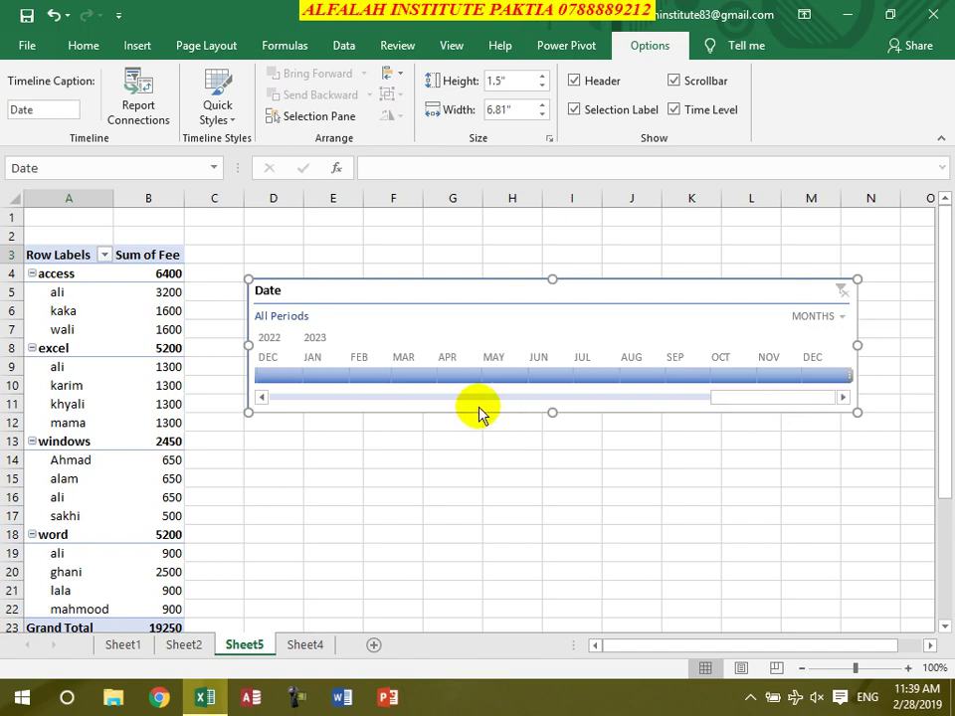
left_click(283, 375)
left_click_drag(284, 376, 378, 383)
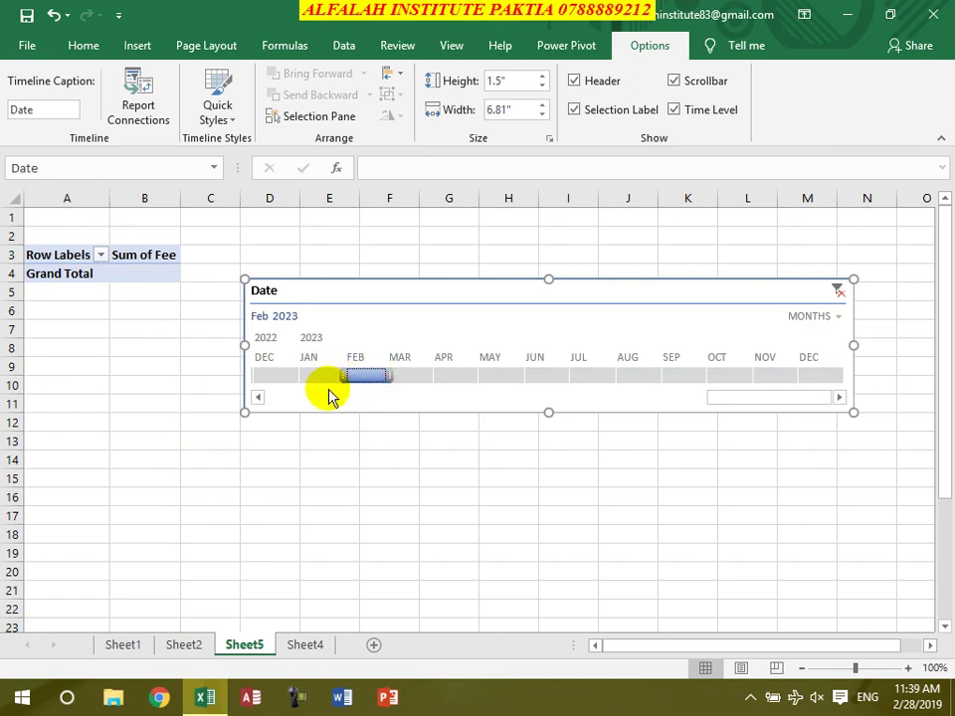
left_click(258, 397)
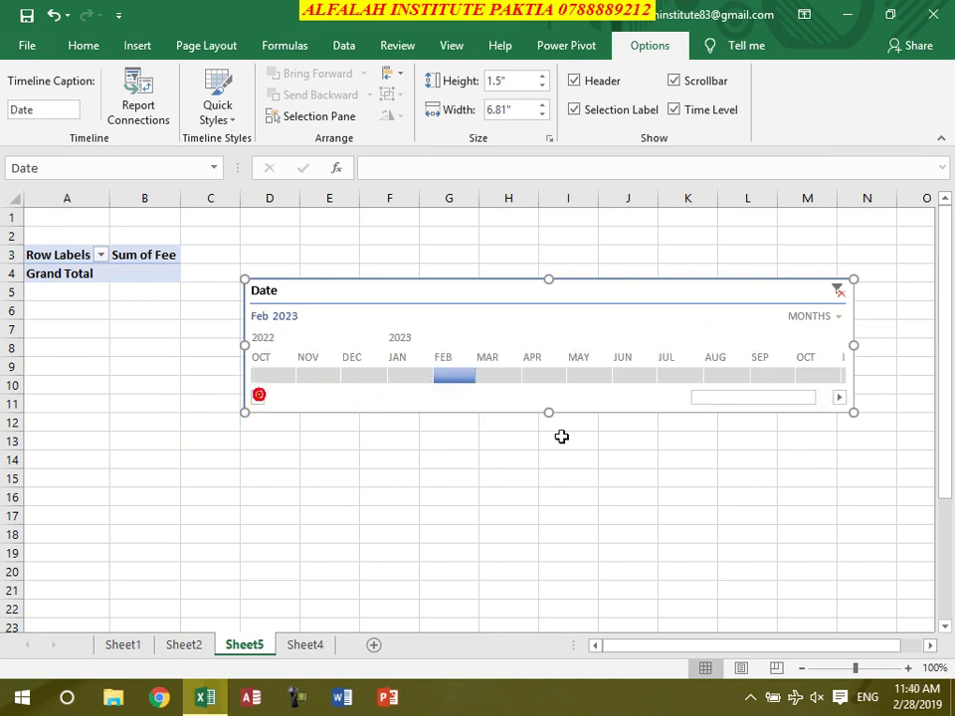
left_click_drag(702, 399, 264, 397)
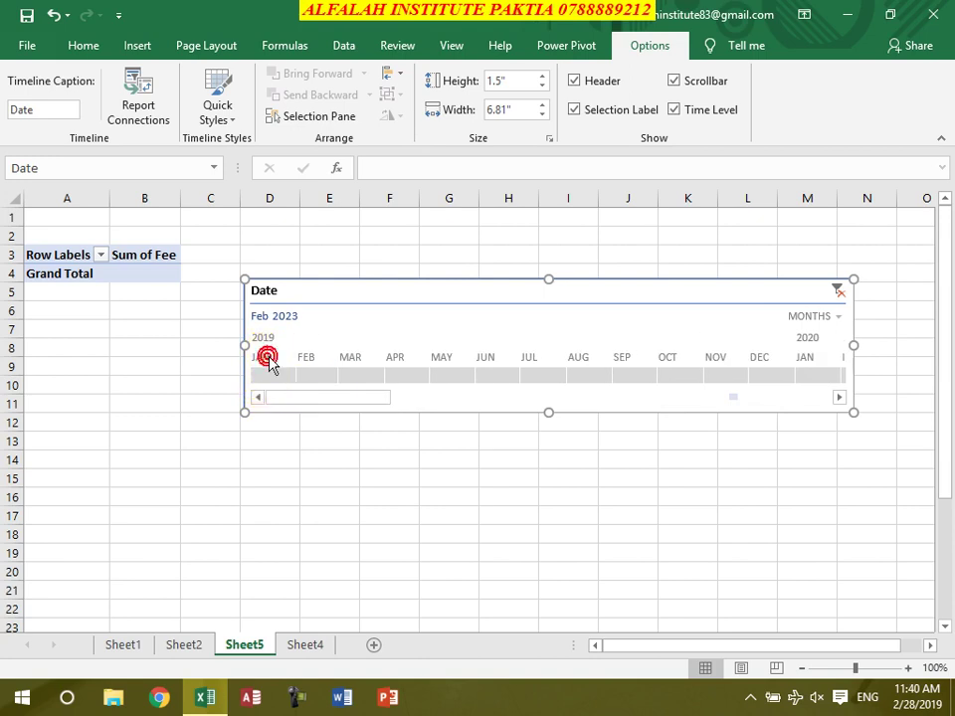
- Filter the pivot table one month at a time: Feb, Mar, Apr, Jun, then Aug 2019
left_click(318, 376)
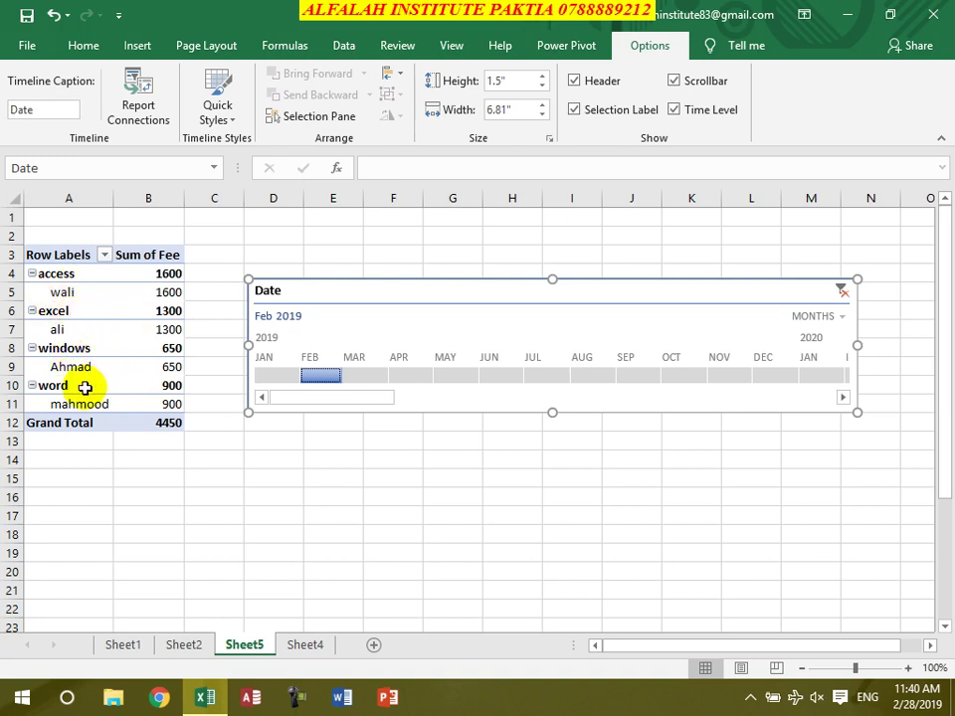
left_click(360, 378)
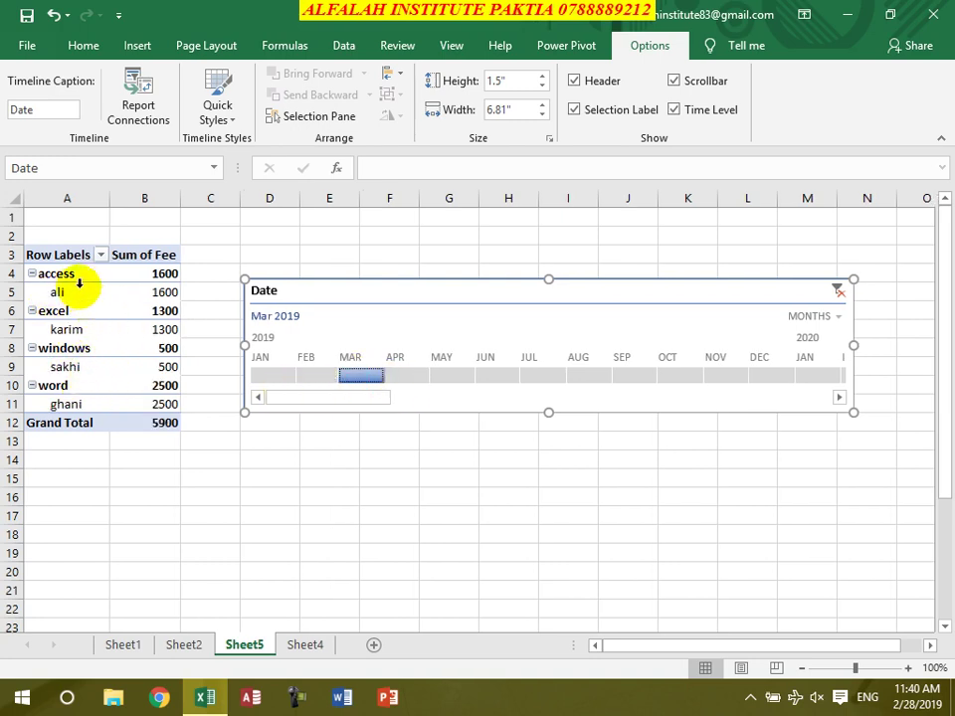
left_click(404, 375)
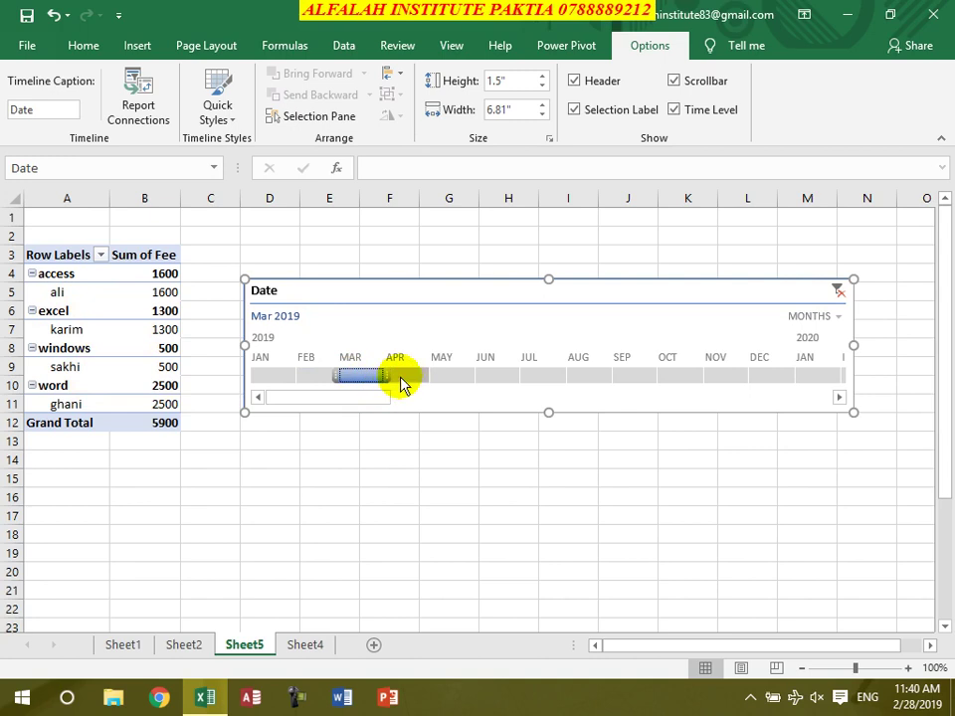
left_click(487, 375)
left_click(585, 376)
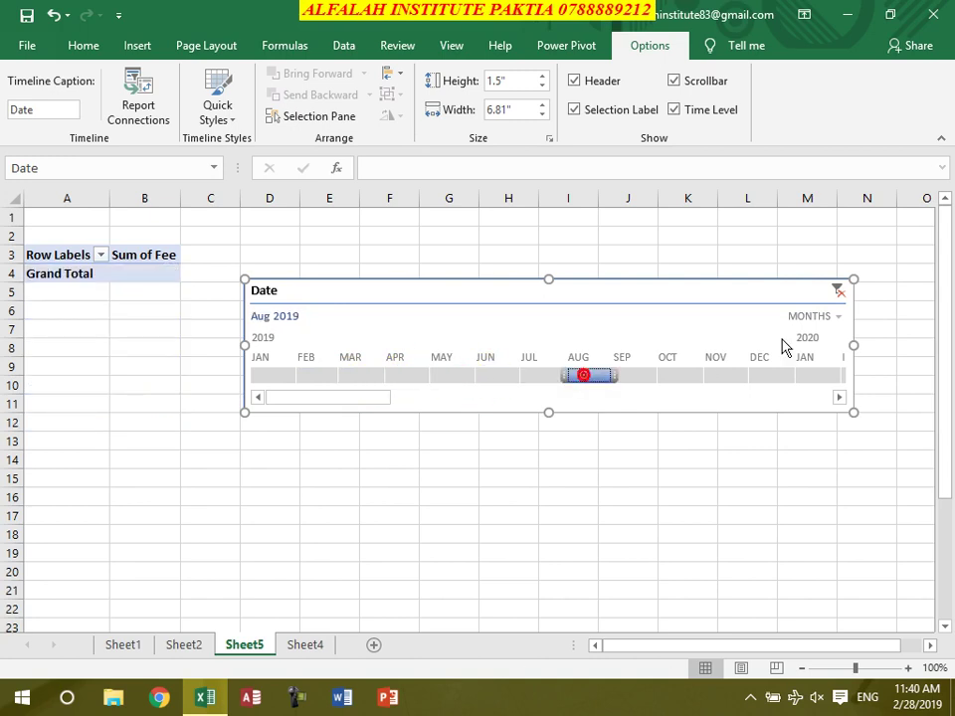
left_click(835, 319)
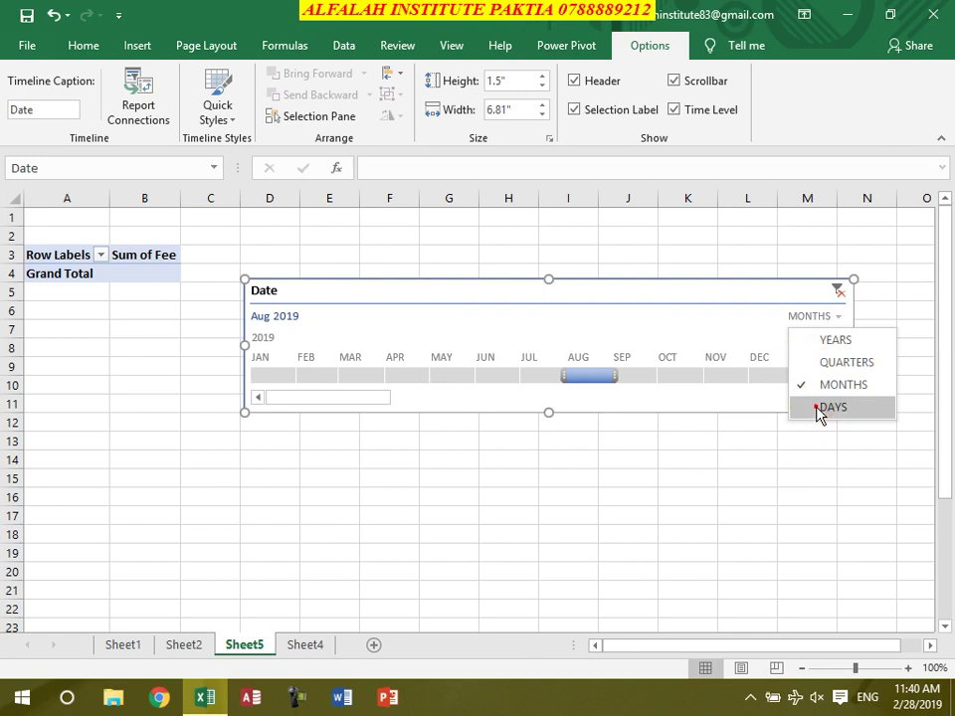
- Switch the Date timeline to days and filter the pivot table to August 1, 2019
left_click(816, 407)
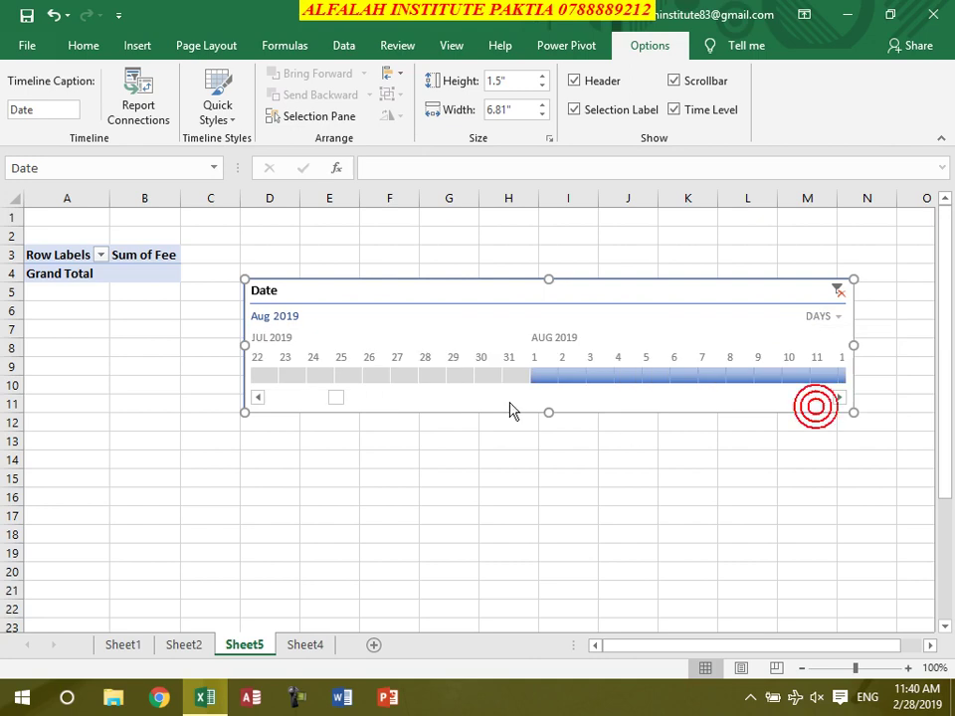
left_click(794, 398)
mouse_move(341, 398)
left_mouse_down()
mouse_move(249, 403)
mouse_move(335, 418)
left_mouse_up()
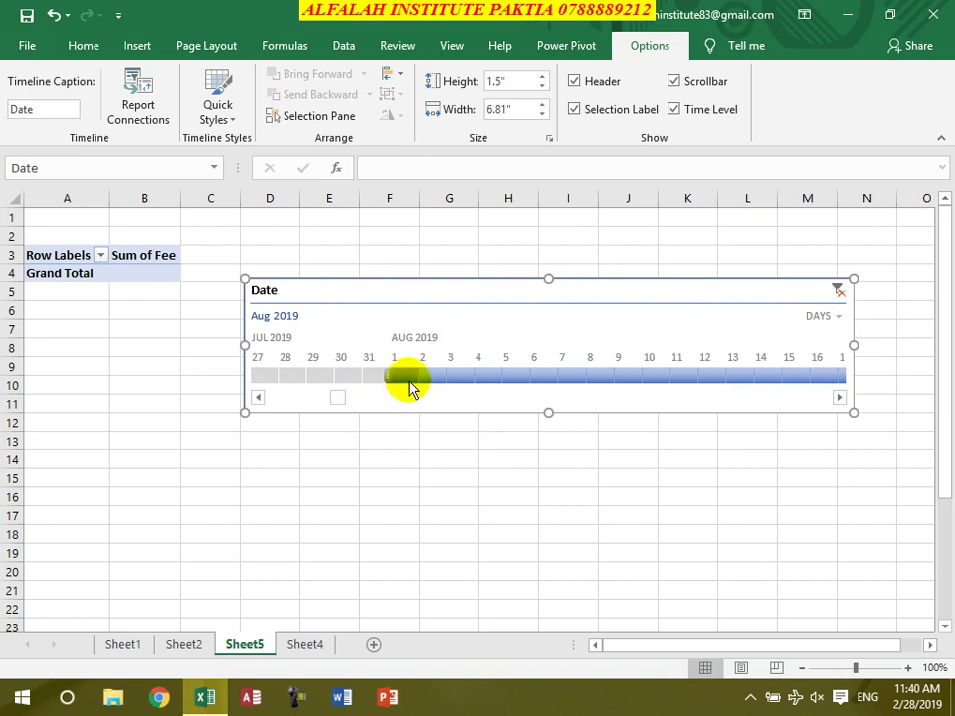
left_click(402, 376)
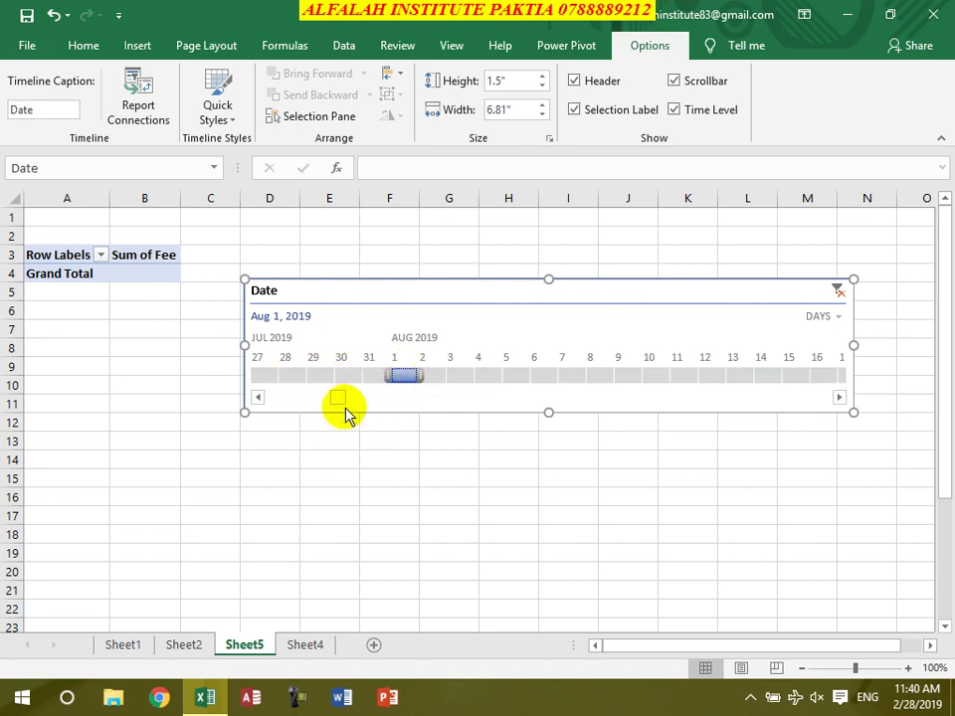
left_click_drag(338, 400, 285, 401)
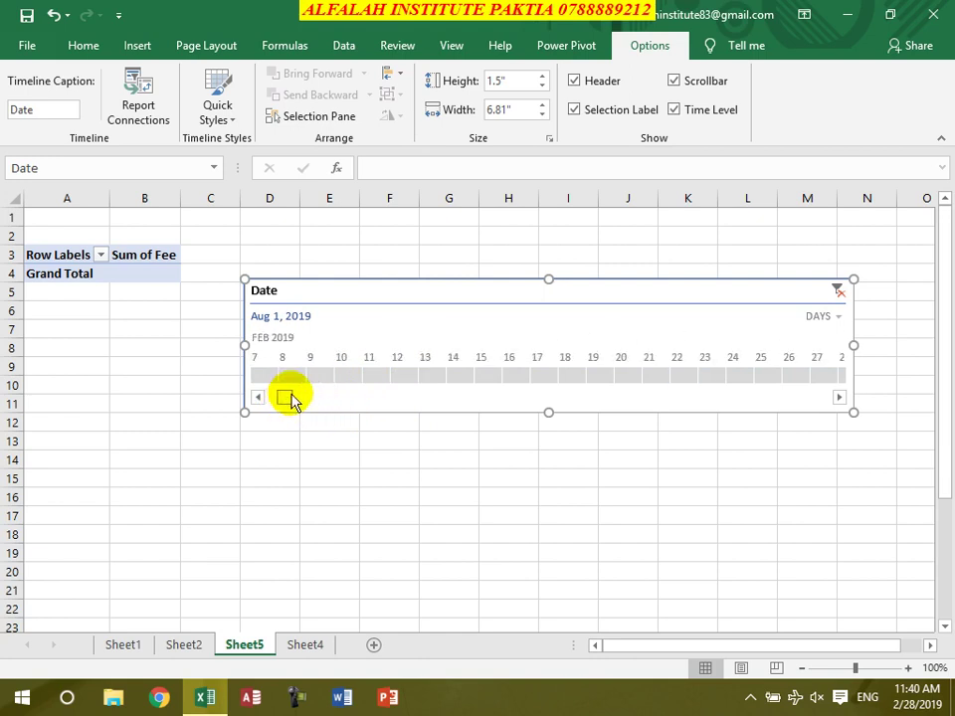
- Filter to the single days February 28 and March 1, 2019, then clear the date filter
left_click(819, 375)
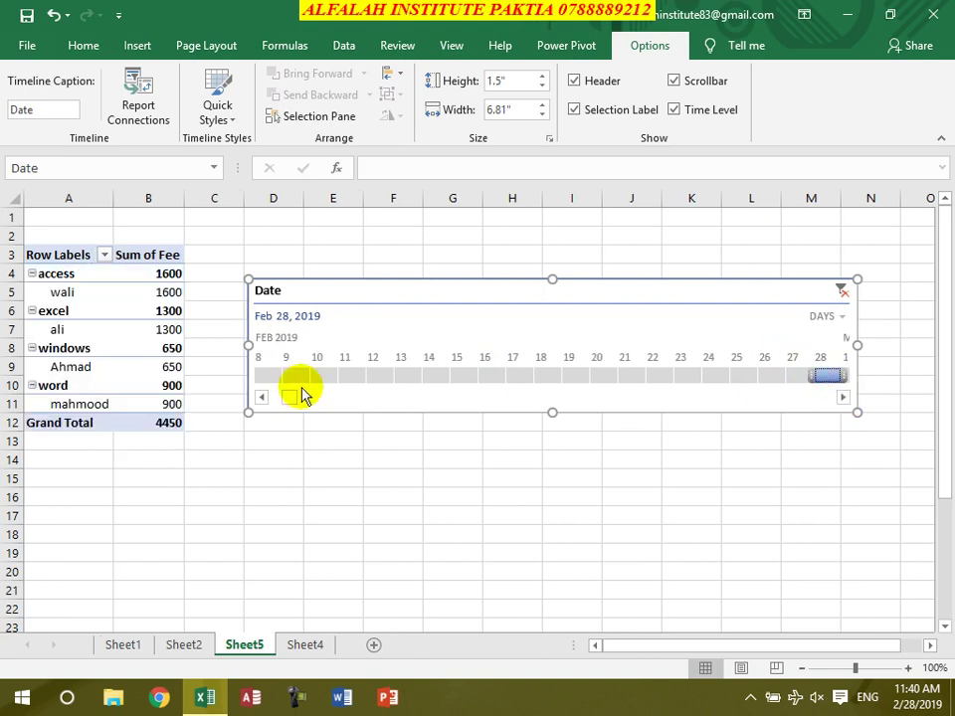
left_click(843, 398)
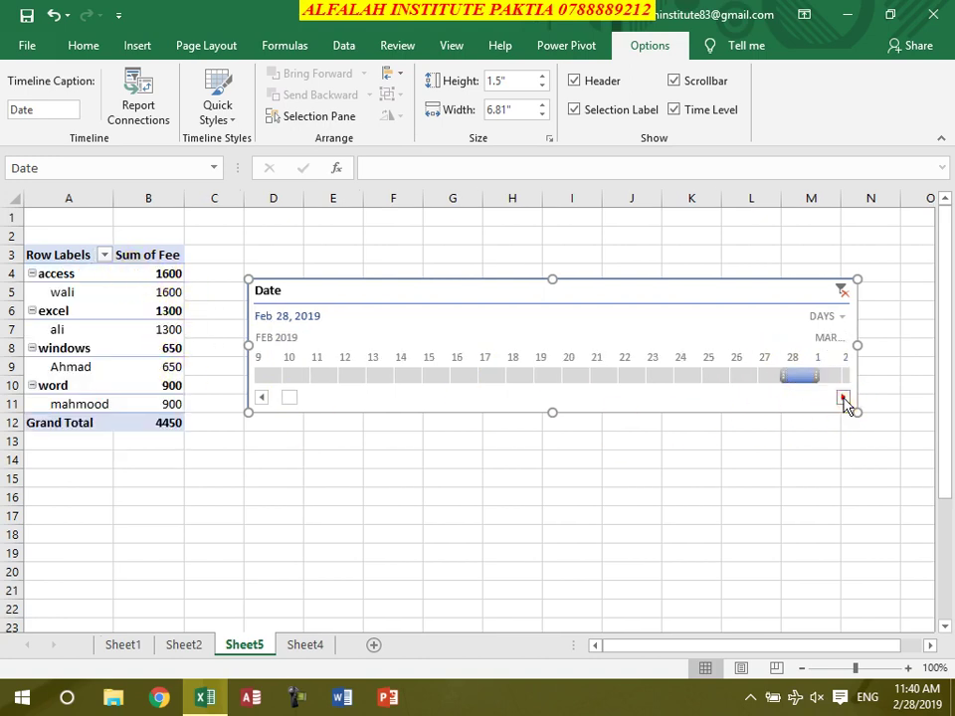
left_click(824, 377)
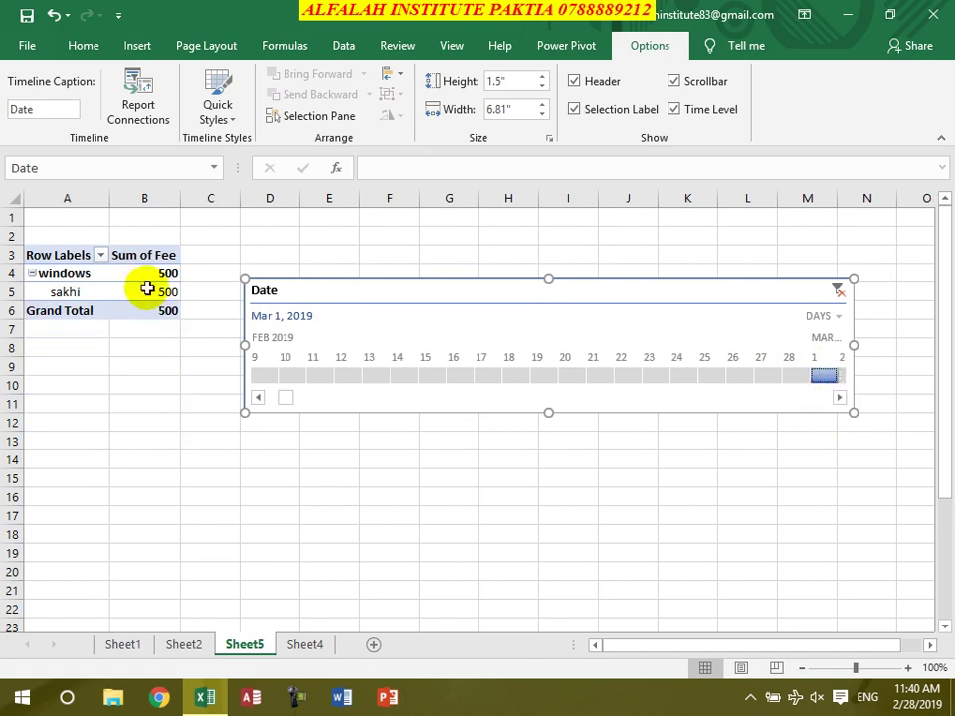
left_click(841, 400)
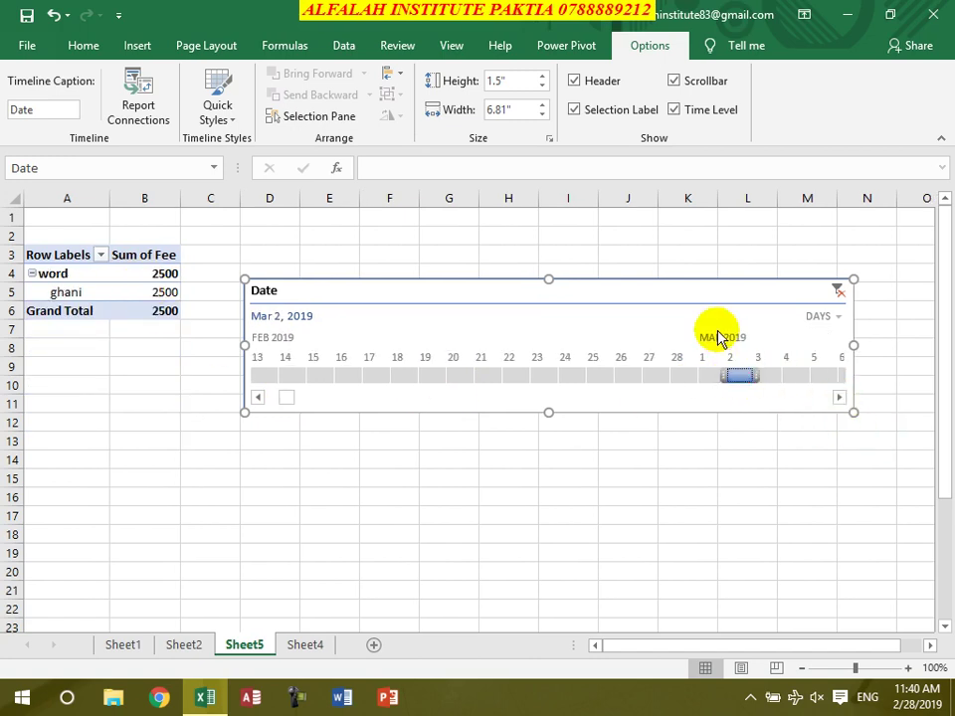
left_click(837, 292)
- Switch the timeline to quarters and filter Q1–Q4 2019, then Q3 2020
left_click(840, 318)
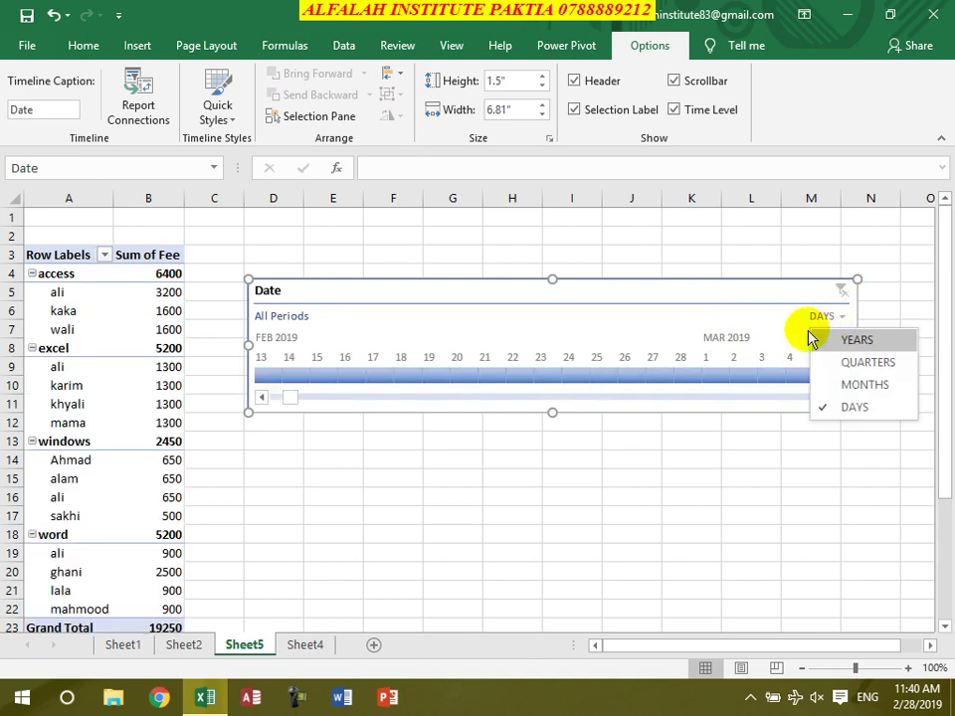
left_click(867, 364)
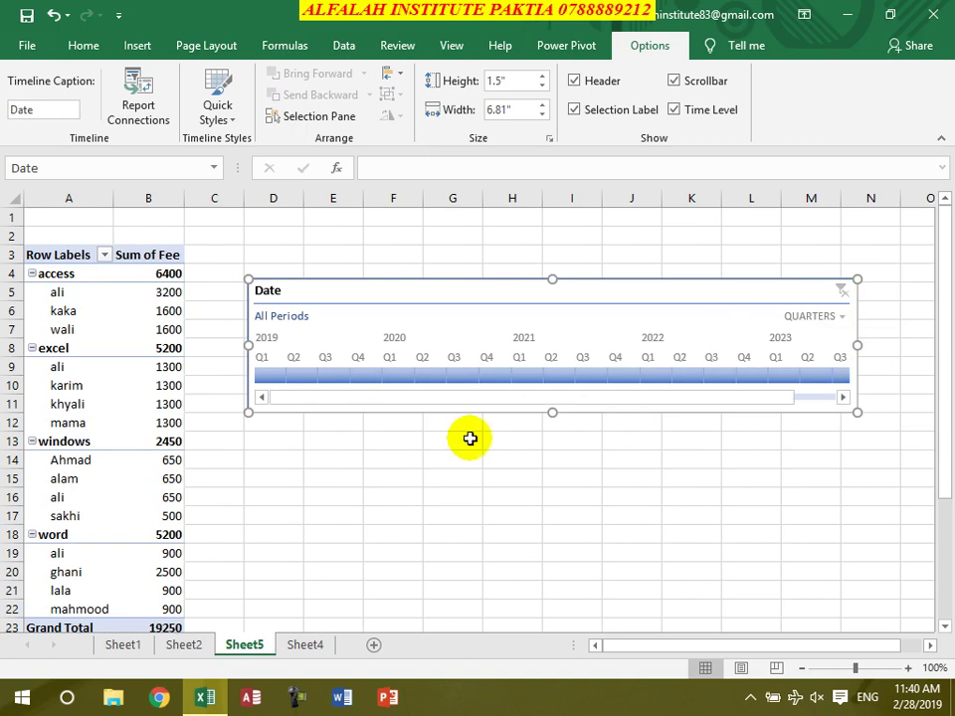
left_click(276, 378)
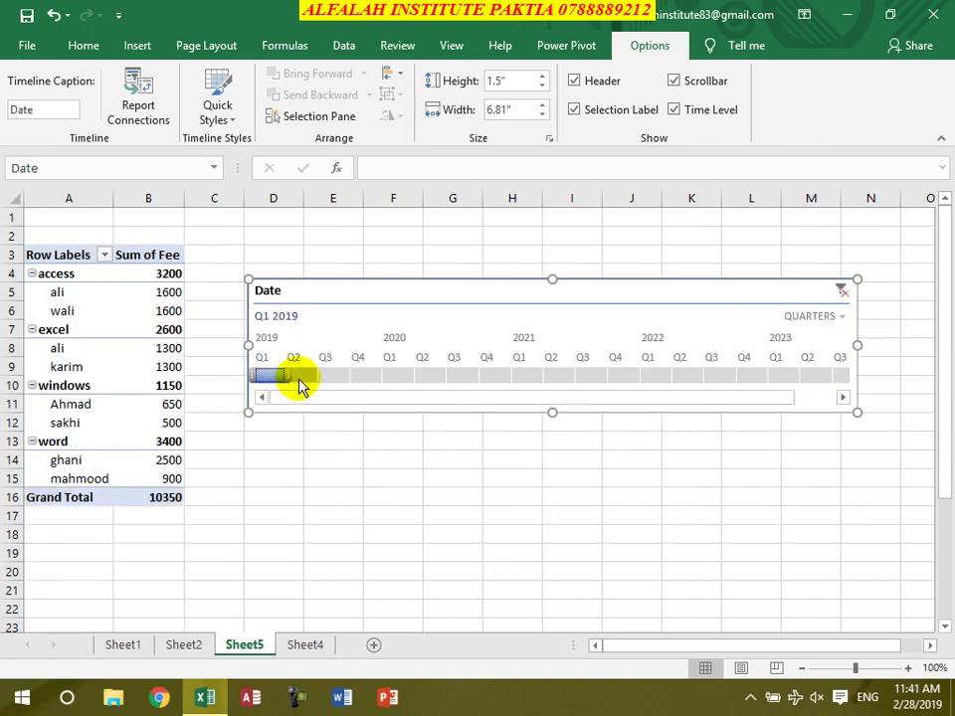
left_click(299, 377)
left_click(328, 377)
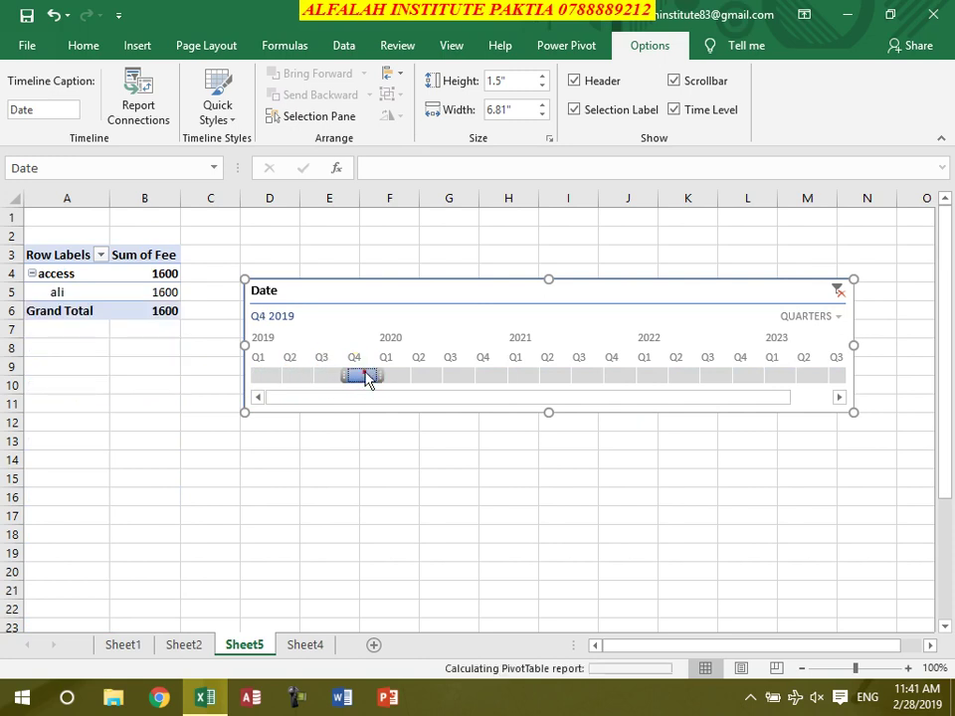
left_click(363, 375)
left_click(458, 377)
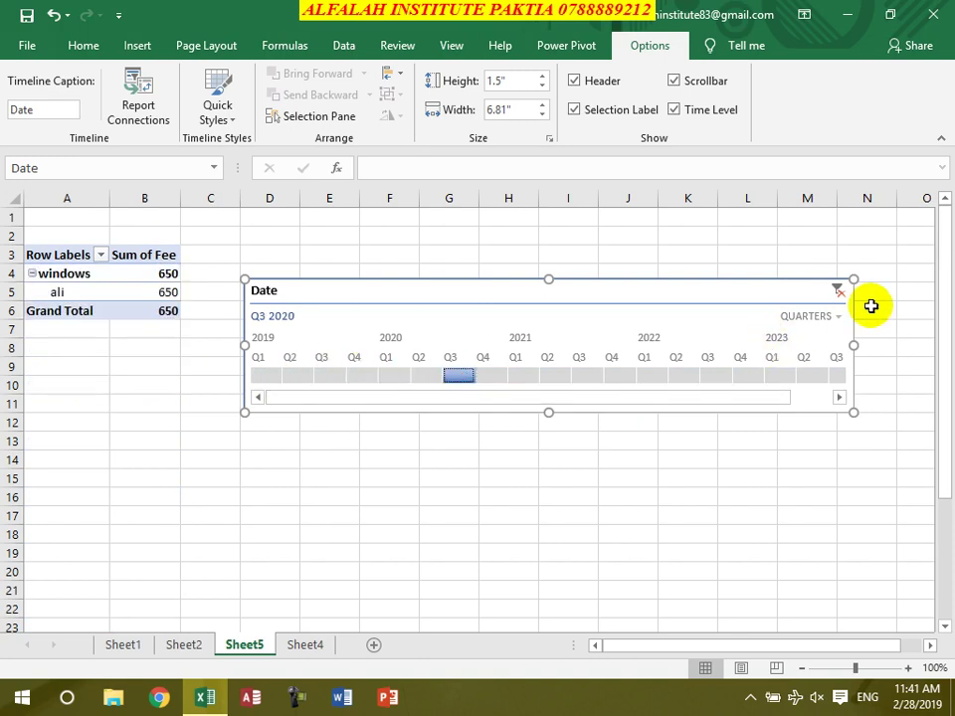
- Switch the timeline to years, filter 2019 through 2023 in turn, then clear the filter
left_click(821, 317)
left_click(823, 343)
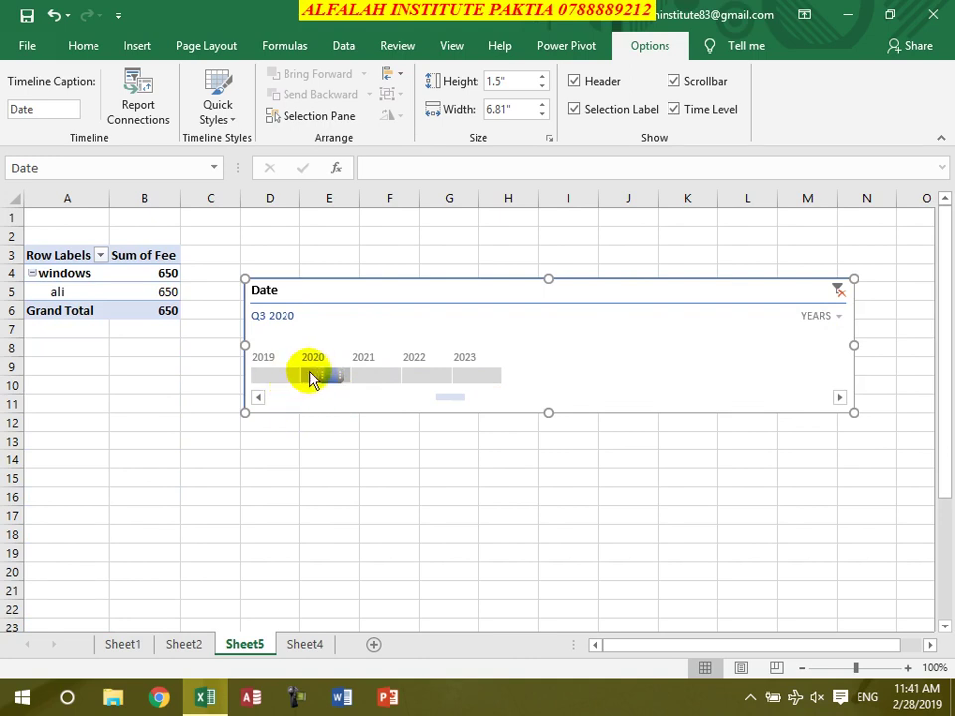
left_click(275, 379)
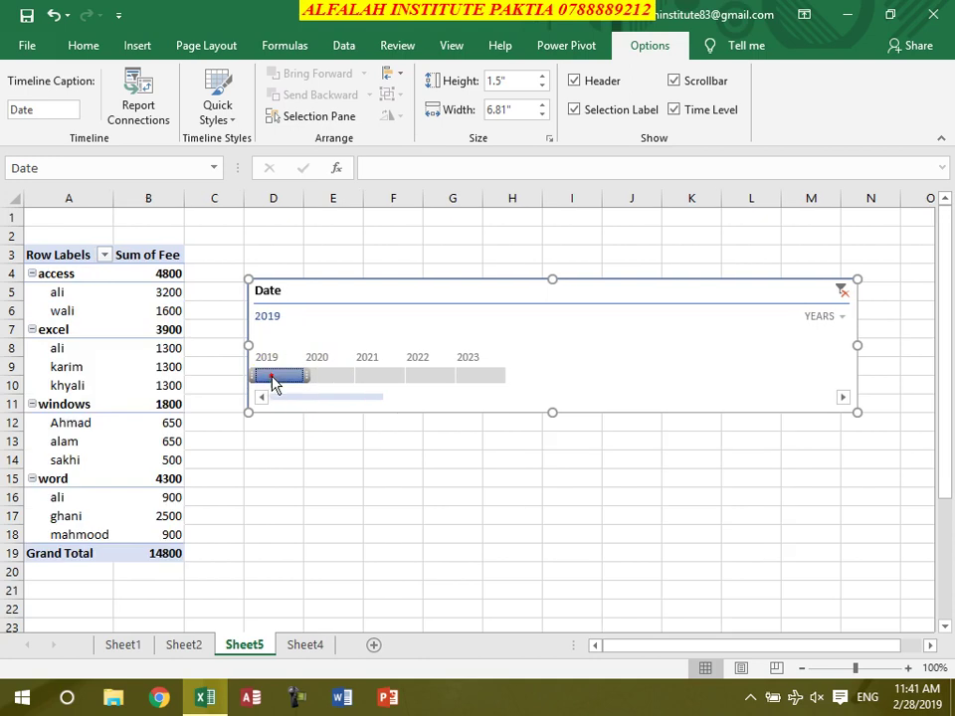
left_click(324, 376)
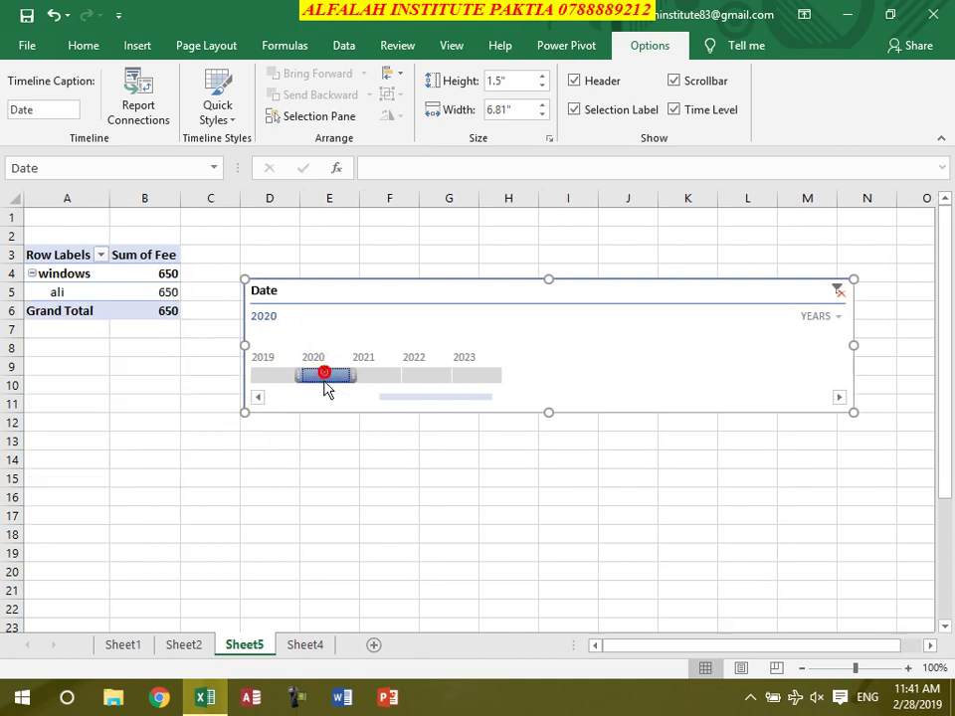
left_click(379, 375)
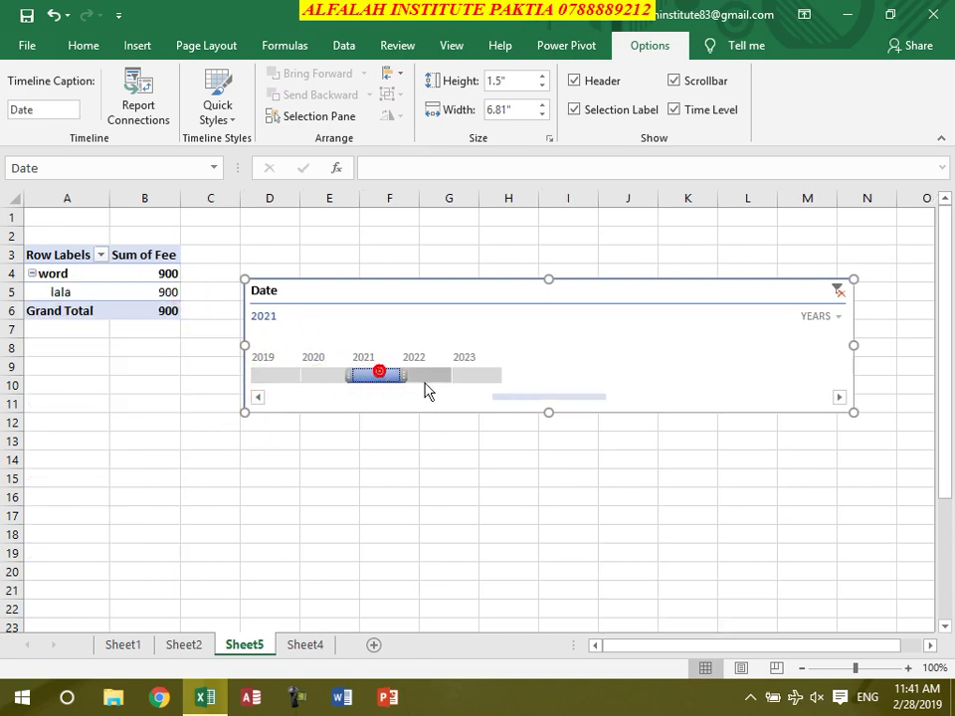
left_click(433, 376)
left_click(471, 377)
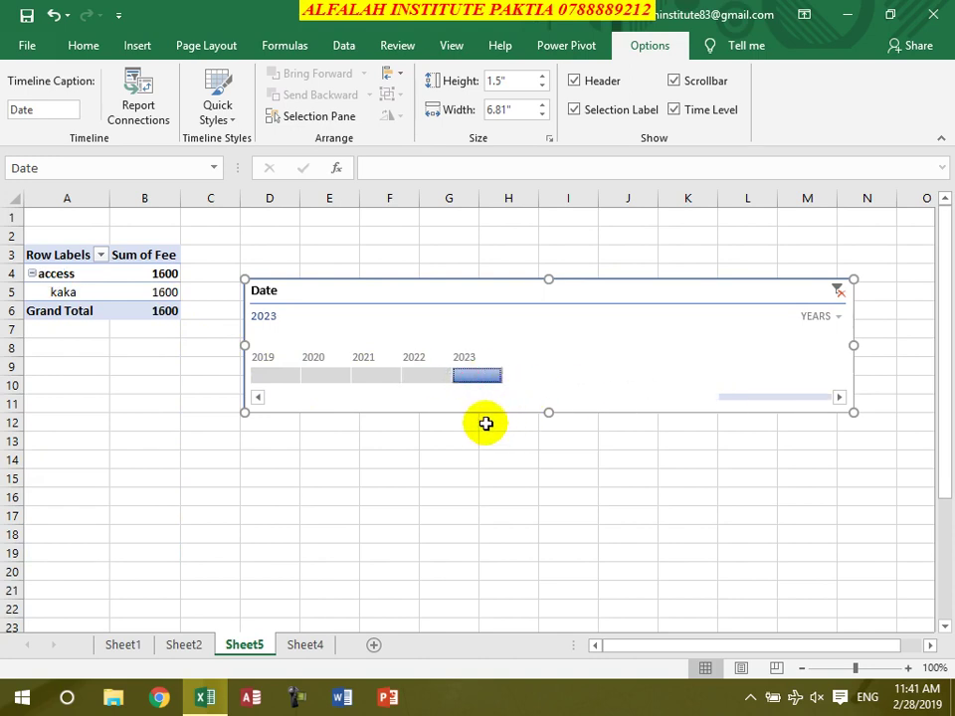
left_click(838, 292)
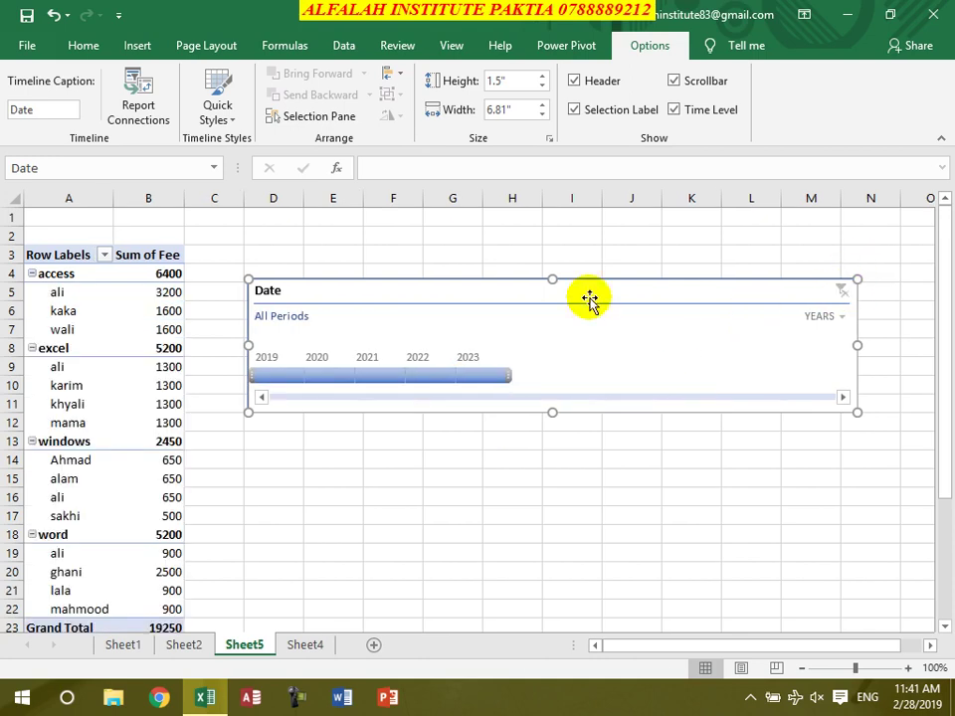
- Delete the Date timeline and permanently remove Sheet5 from the workbook
key("Delete")
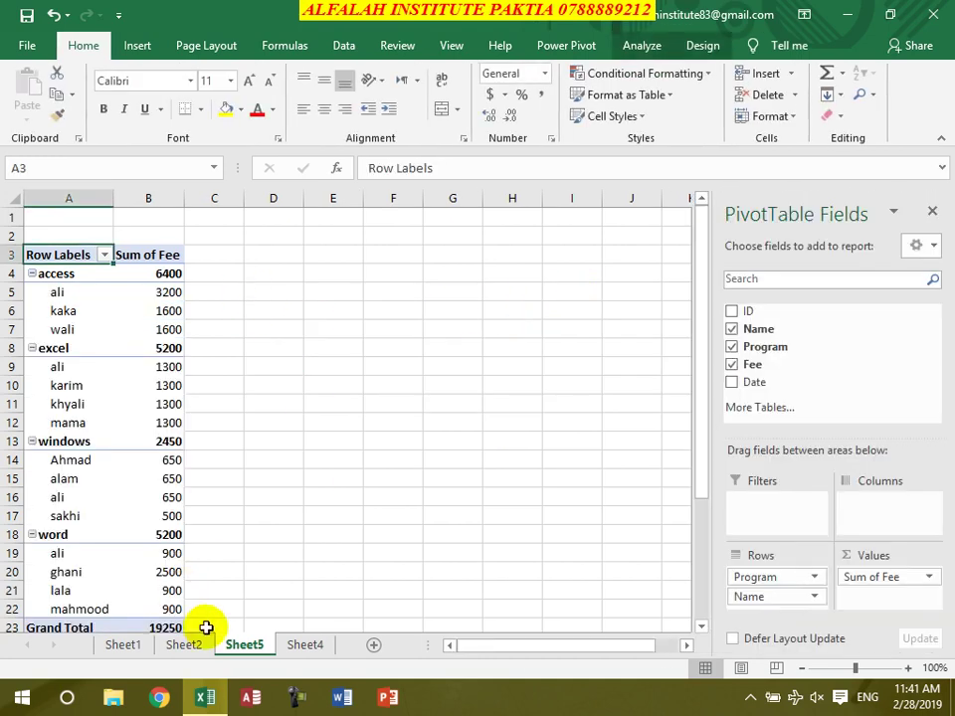
right_click(235, 645)
left_click(278, 446)
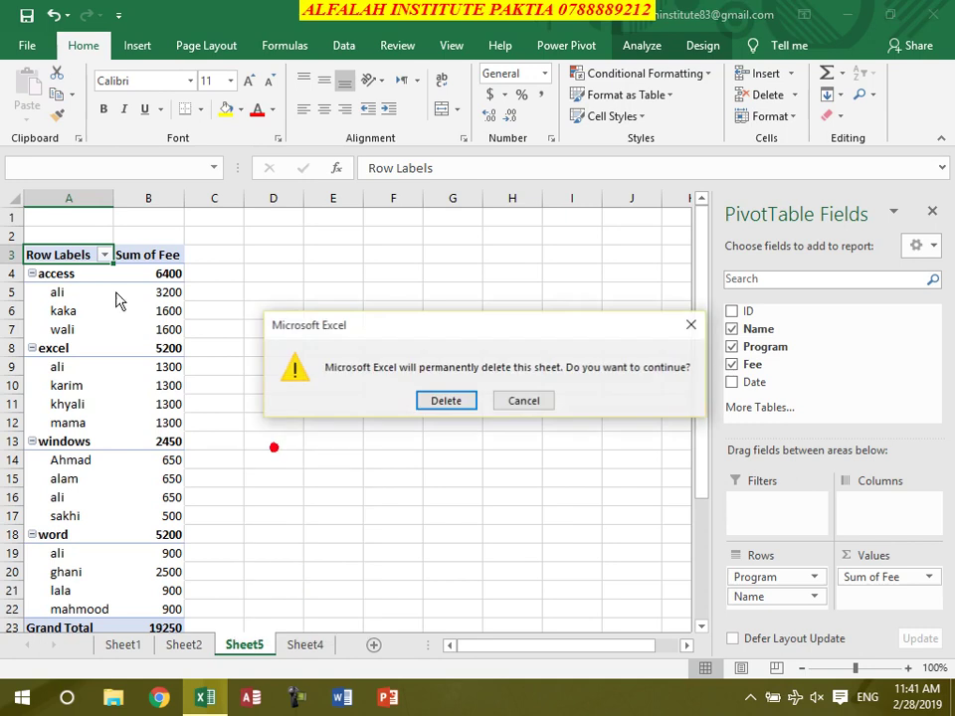
left_click(440, 399)
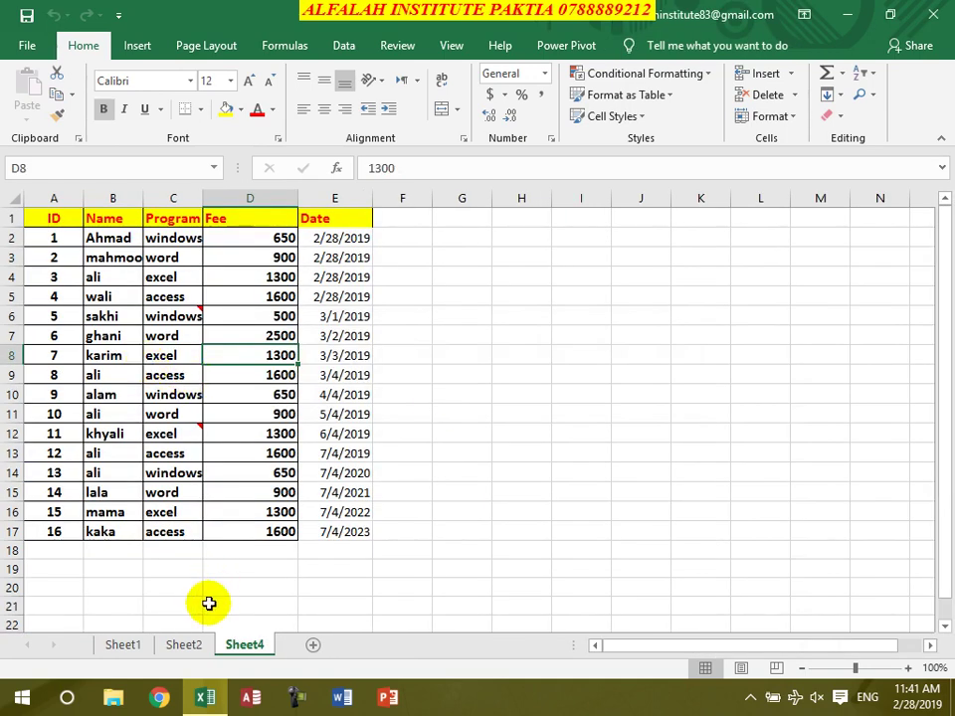
- Go to Sheet2, select cell B8 in the fee data, and show the Insert ribbon
left_click(184, 645)
left_click(111, 360)
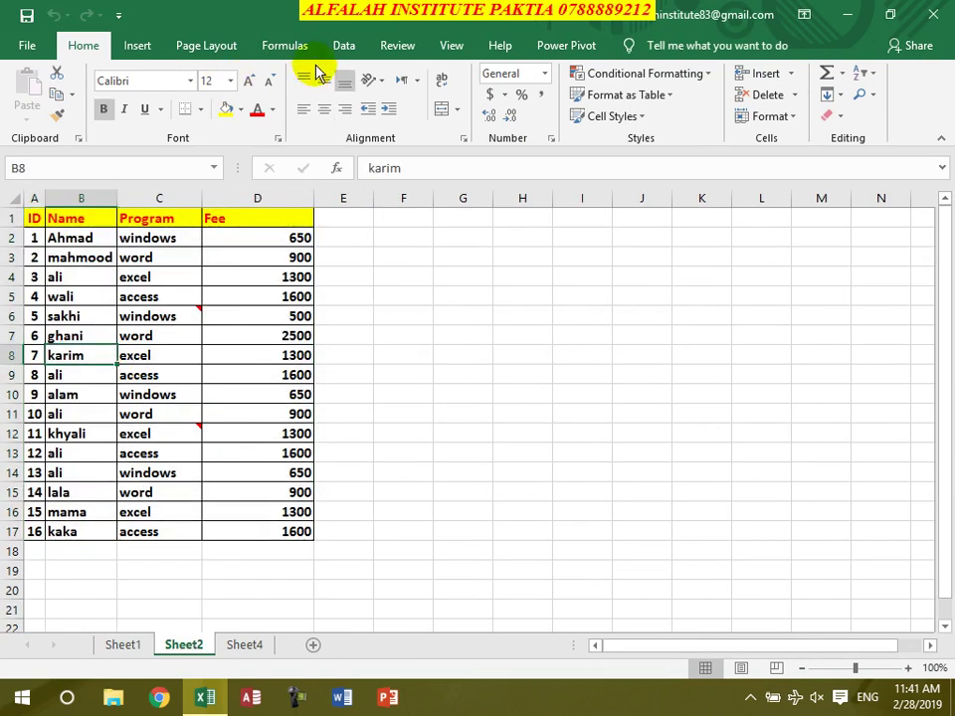
left_click(145, 45)
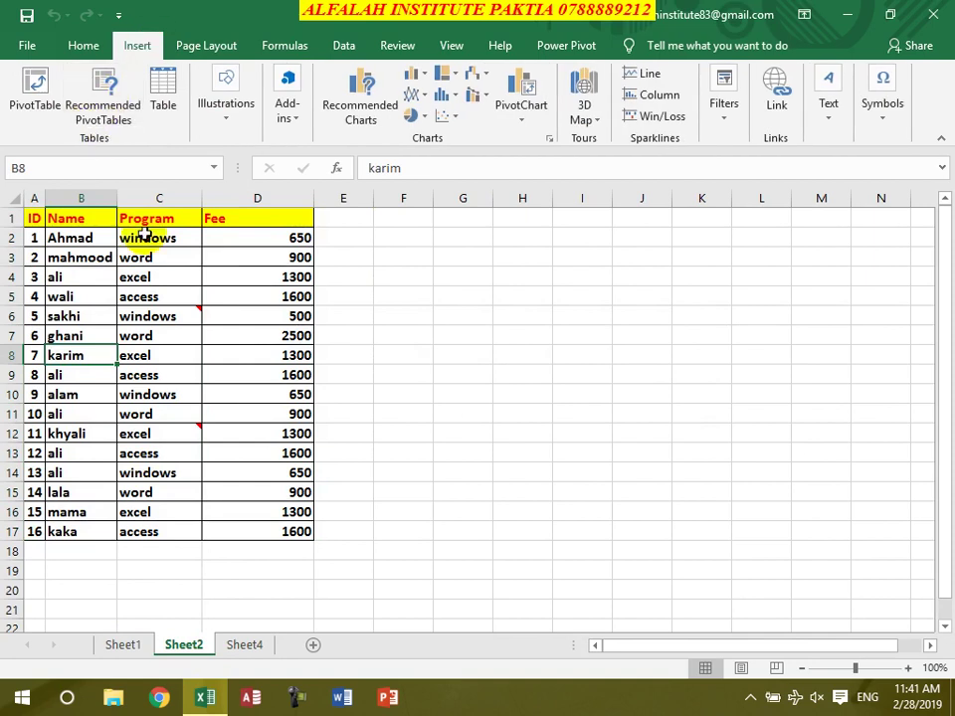
left_click(124, 95)
double_click(491, 309)
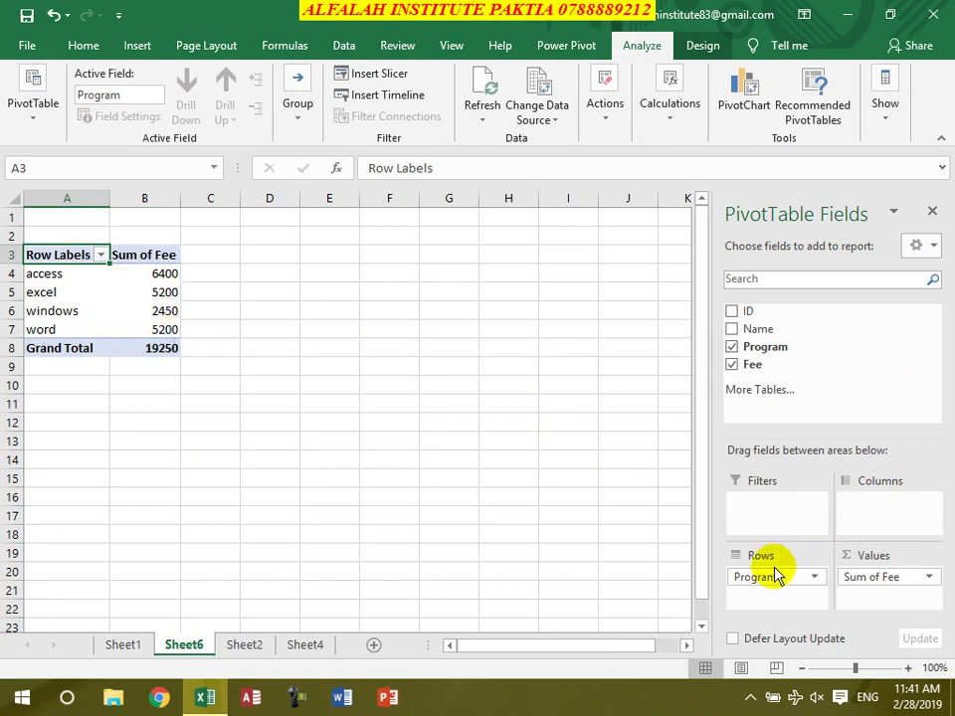
left_click(933, 247)
left_click(780, 320)
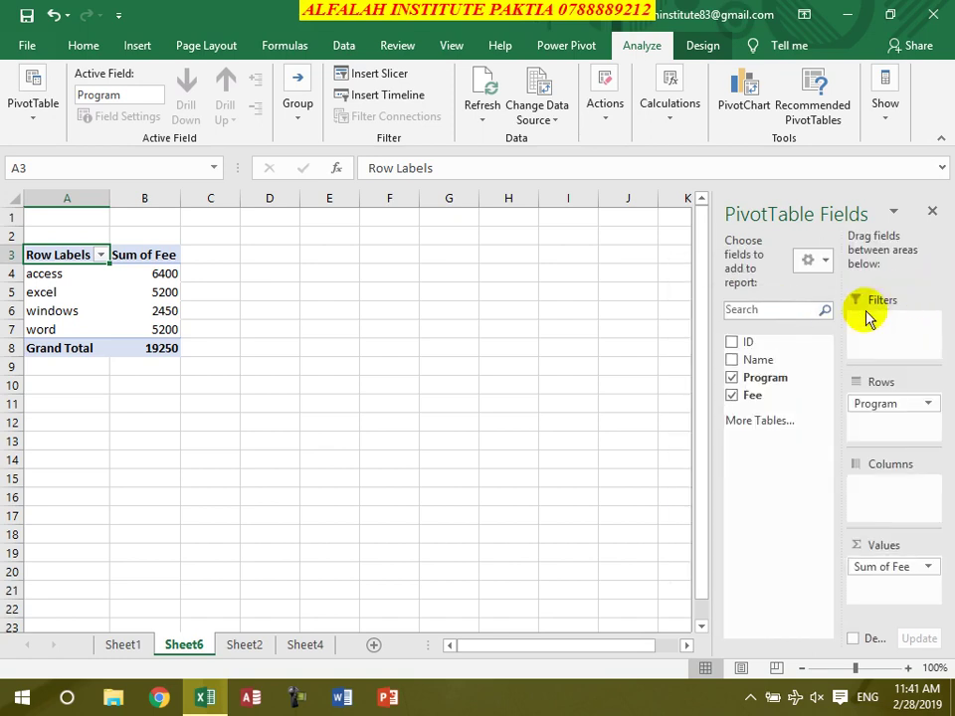
left_click(824, 263)
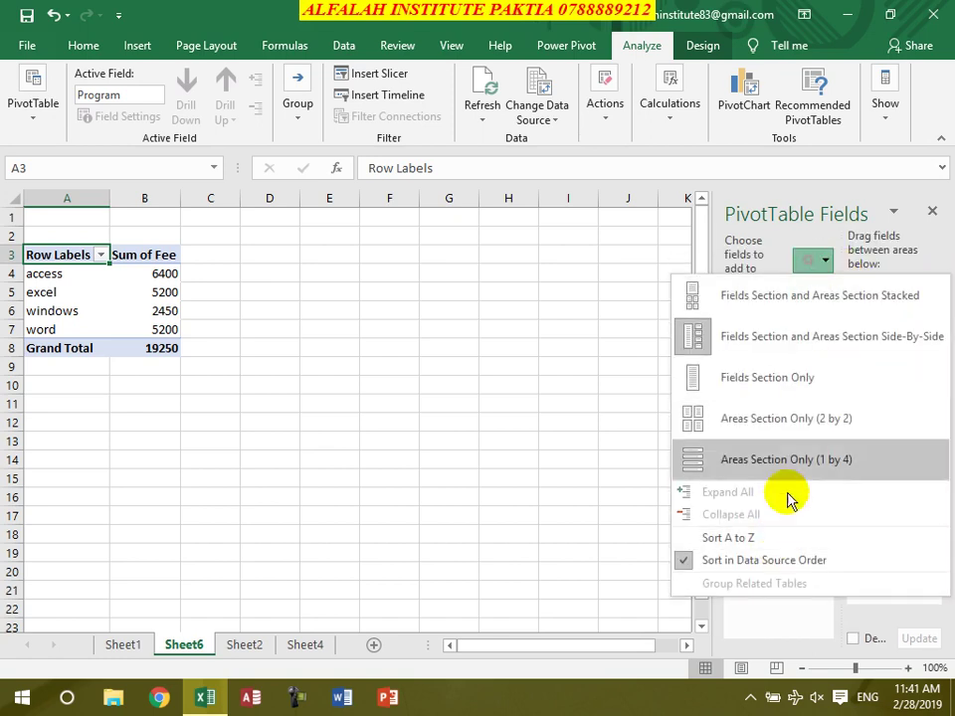
left_click(756, 297)
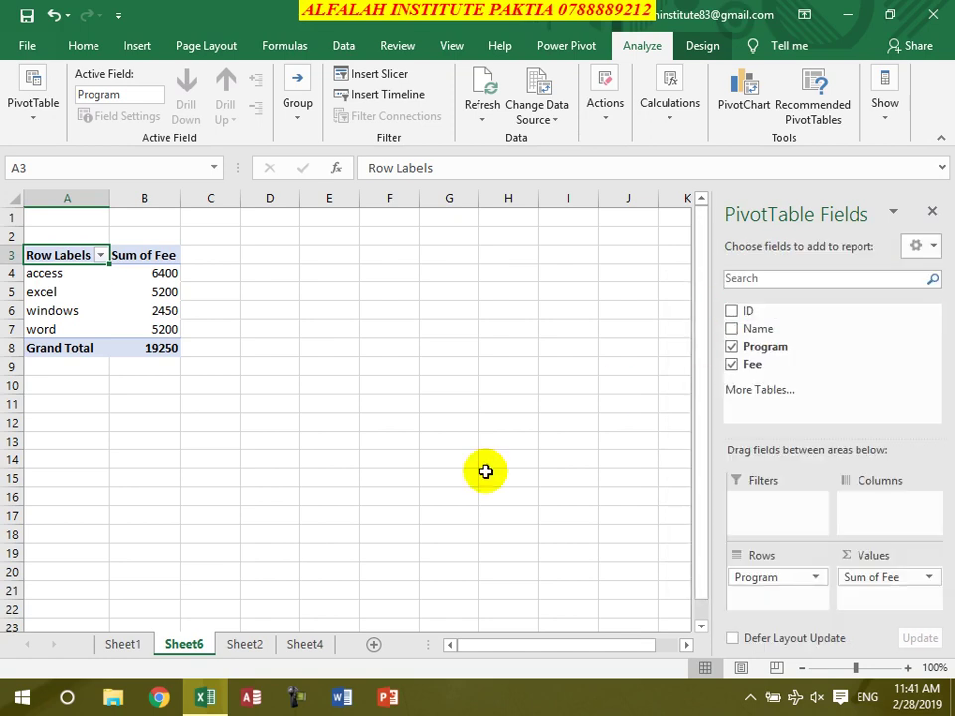
right_click(181, 645)
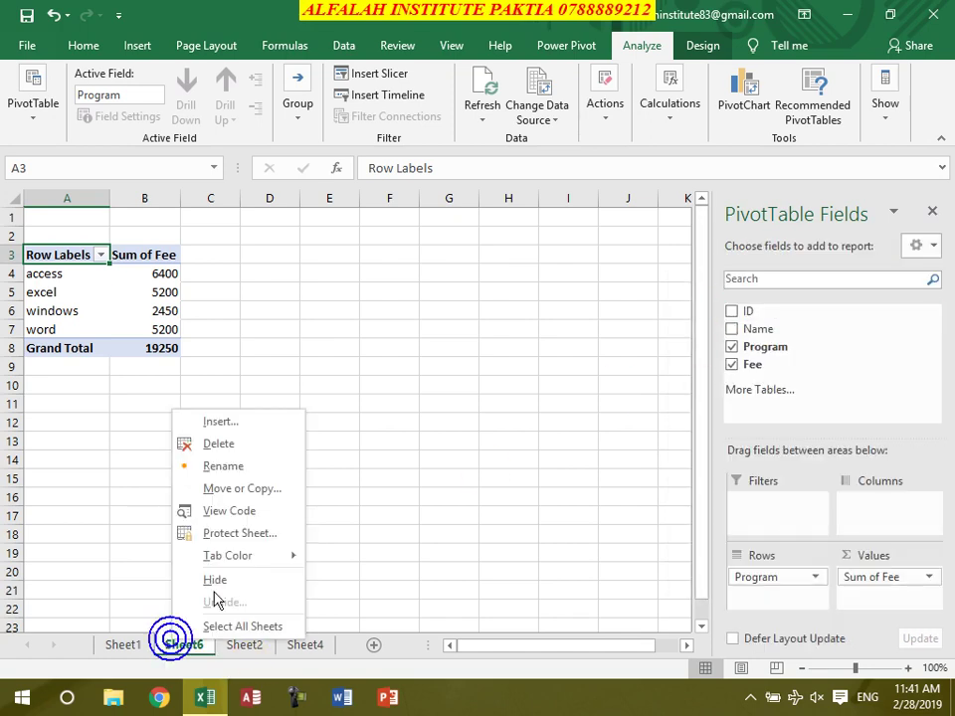
left_click(244, 445)
left_click(440, 403)
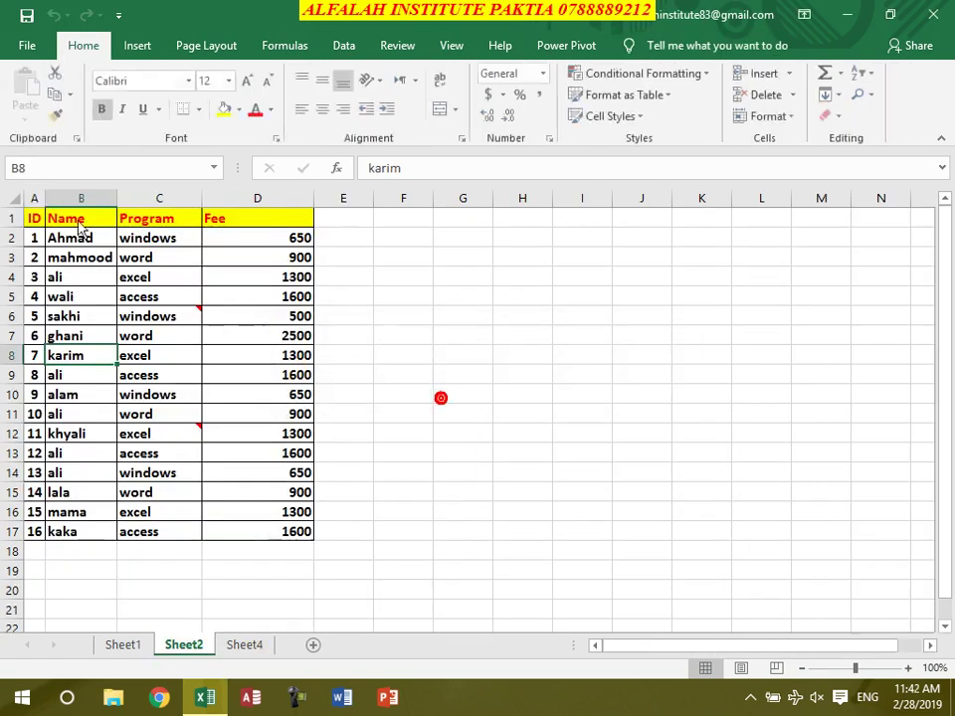
- Convert the fee data range A1:D17 into an Excel table
left_click(132, 48)
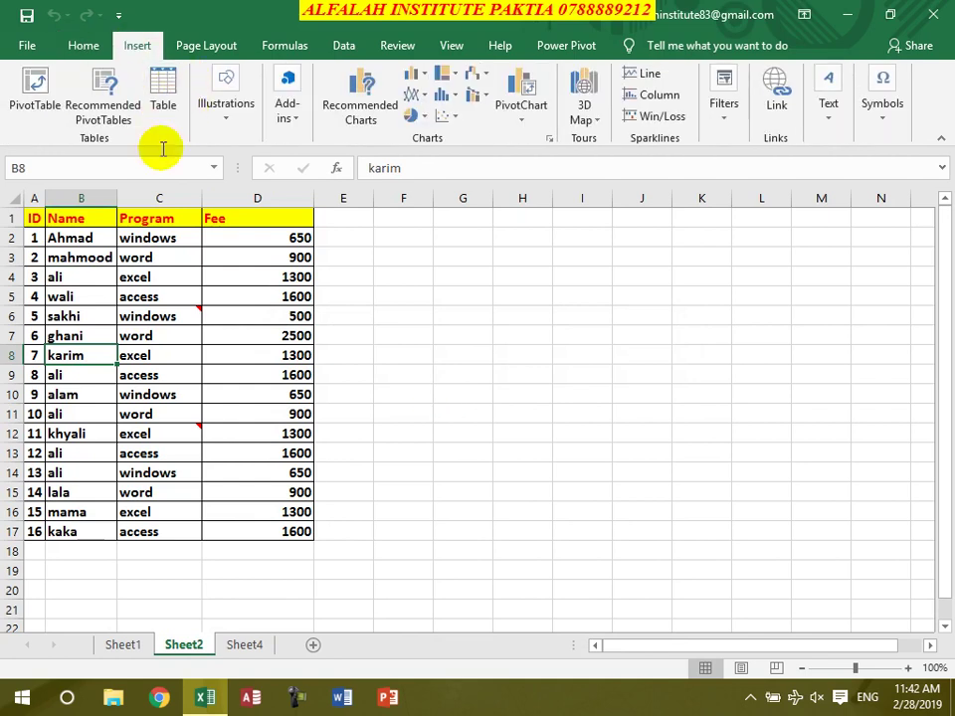
left_click(149, 296)
left_click(163, 90)
left_click(673, 322)
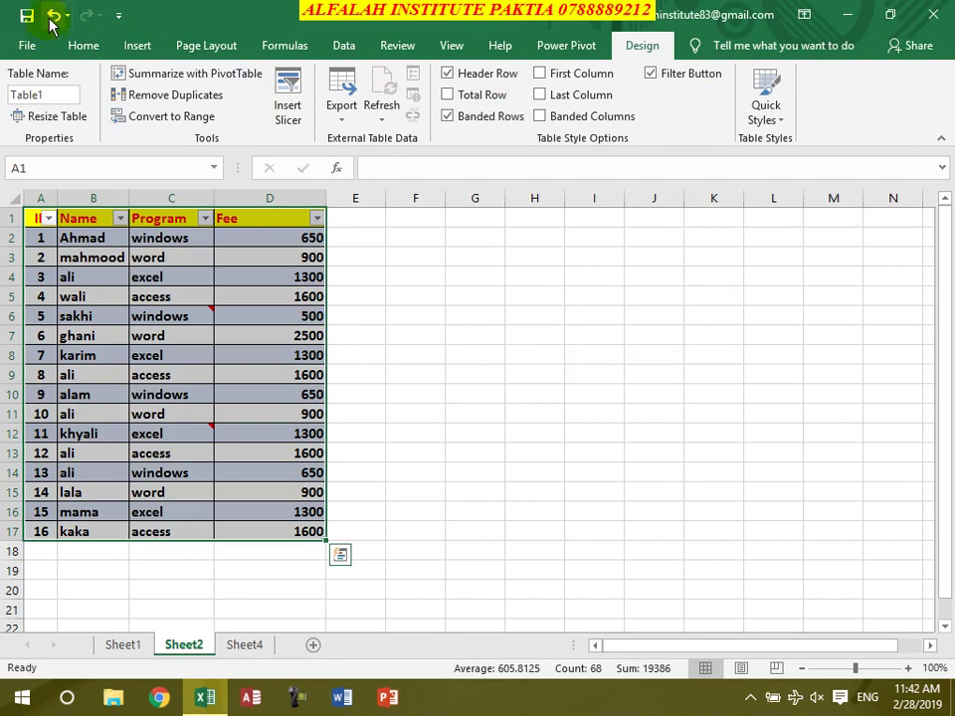
- Undo the table formatting and open the Illustrations dropdown on Insert
left_click(49, 18)
left_click(133, 44)
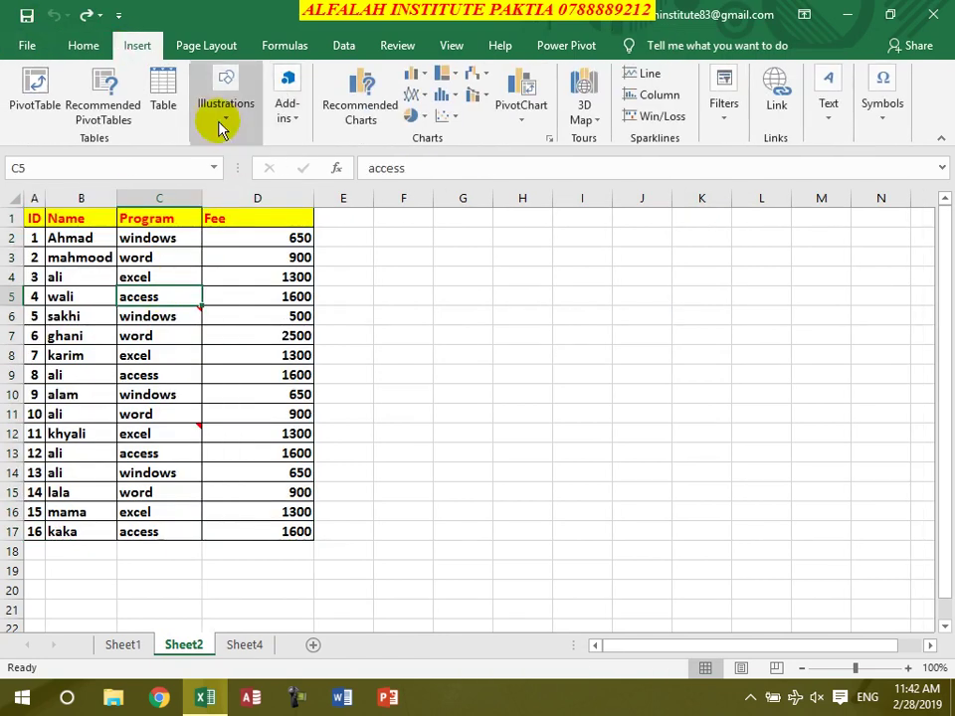
left_click(223, 122)
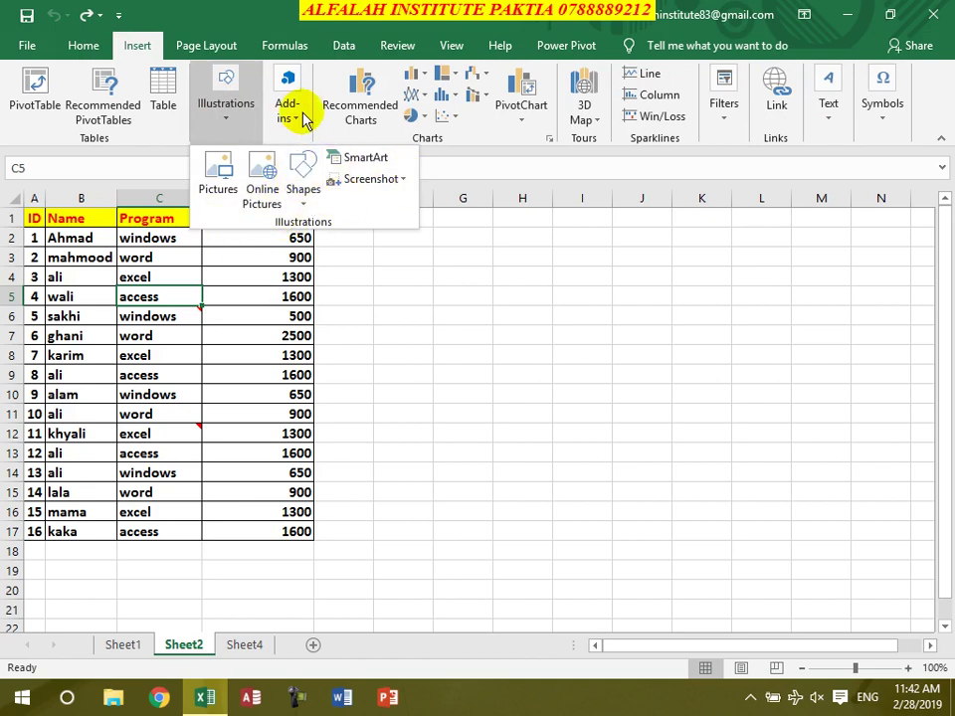
- Open the Add-ins dropdown, then close it by selecting a cell in the fee data
left_click(298, 119)
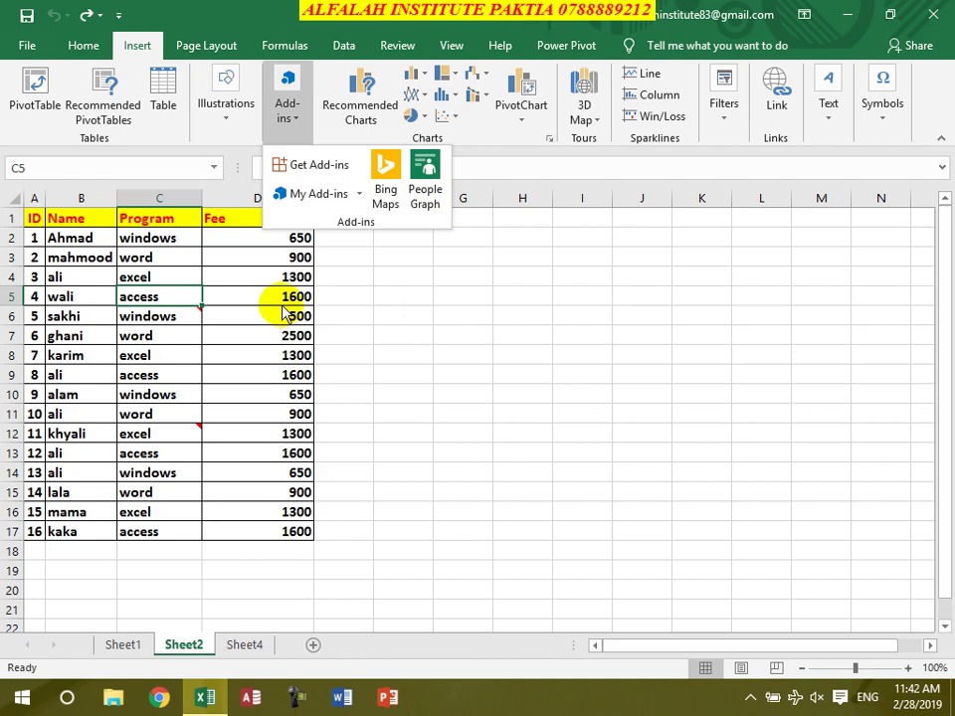
left_click(149, 296)
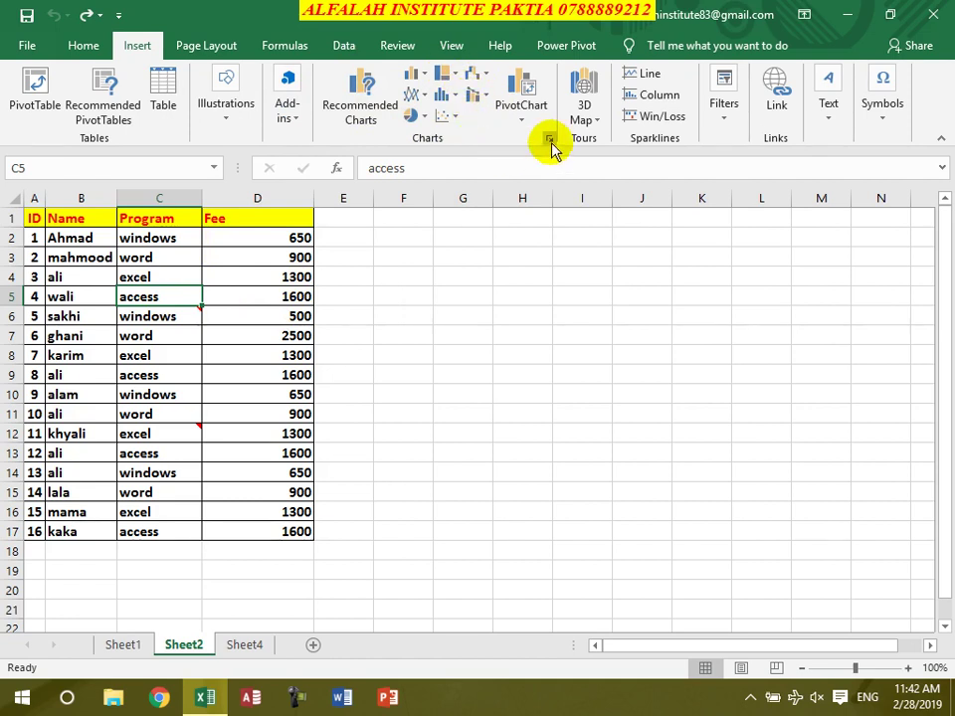
left_click(360, 107)
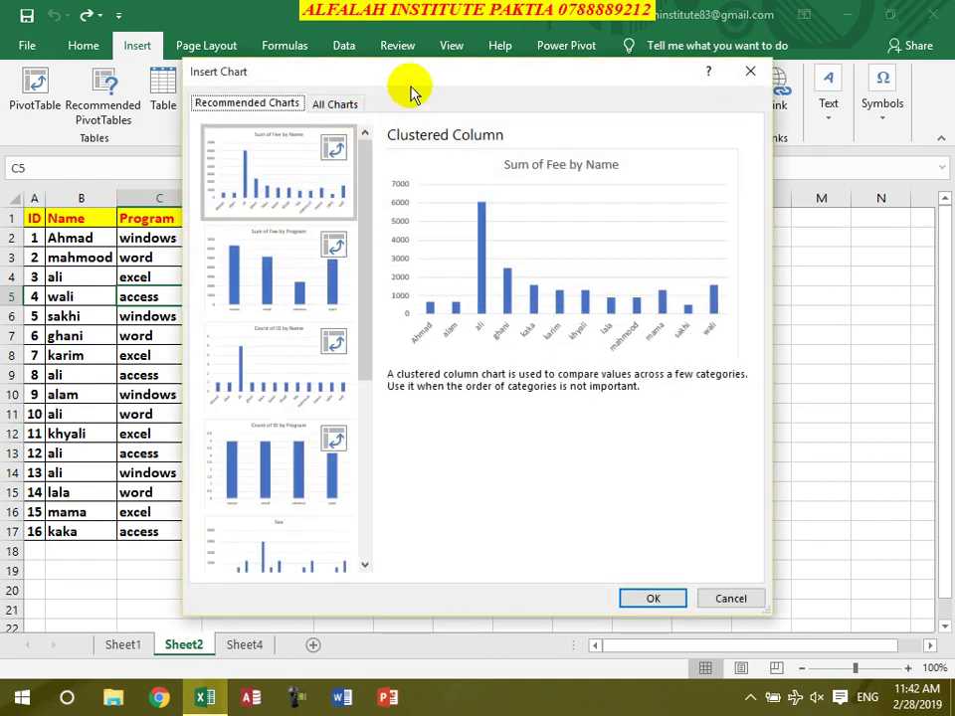
left_click(341, 102)
left_click_drag(386, 88, 617, 118)
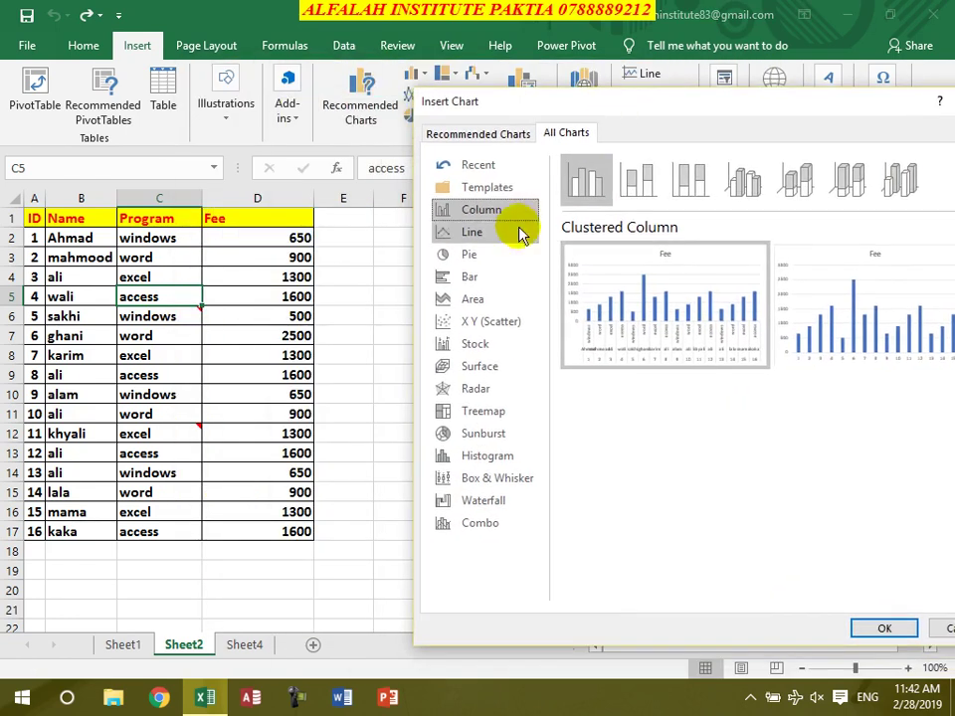
mouse_move(657, 257)
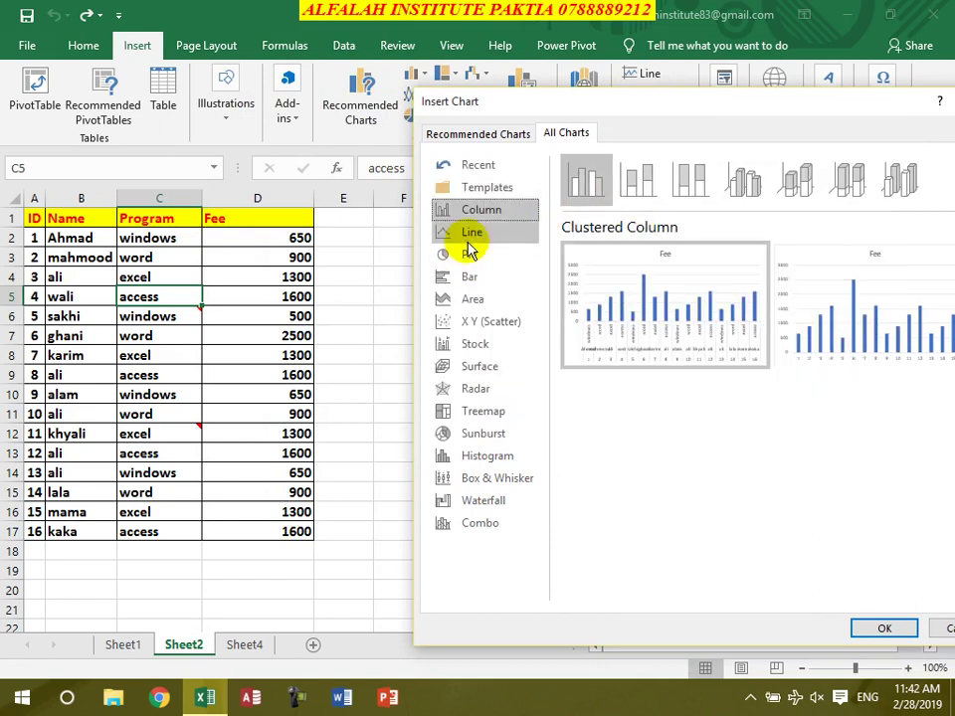
left_click(468, 234)
left_click(472, 255)
left_click(475, 277)
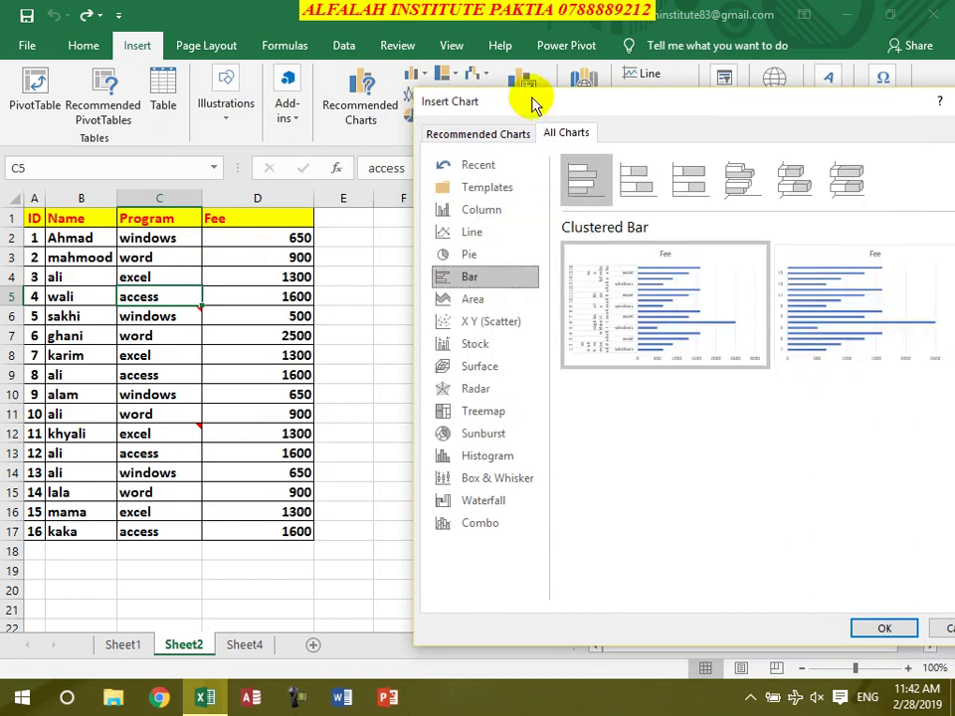
left_click_drag(534, 102, 432, 220)
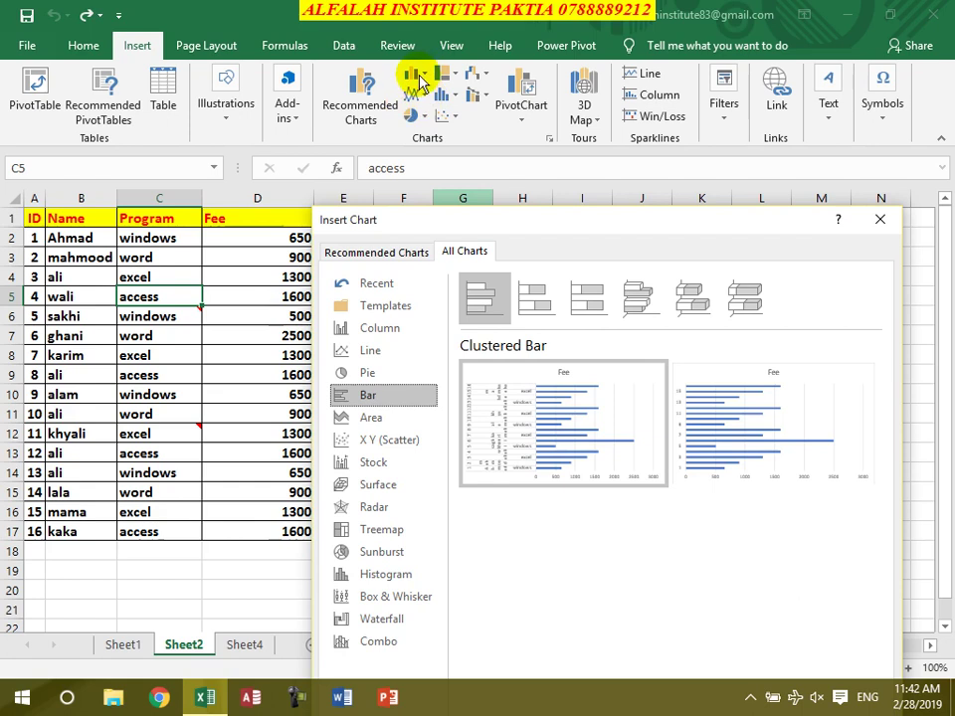
left_click(370, 351)
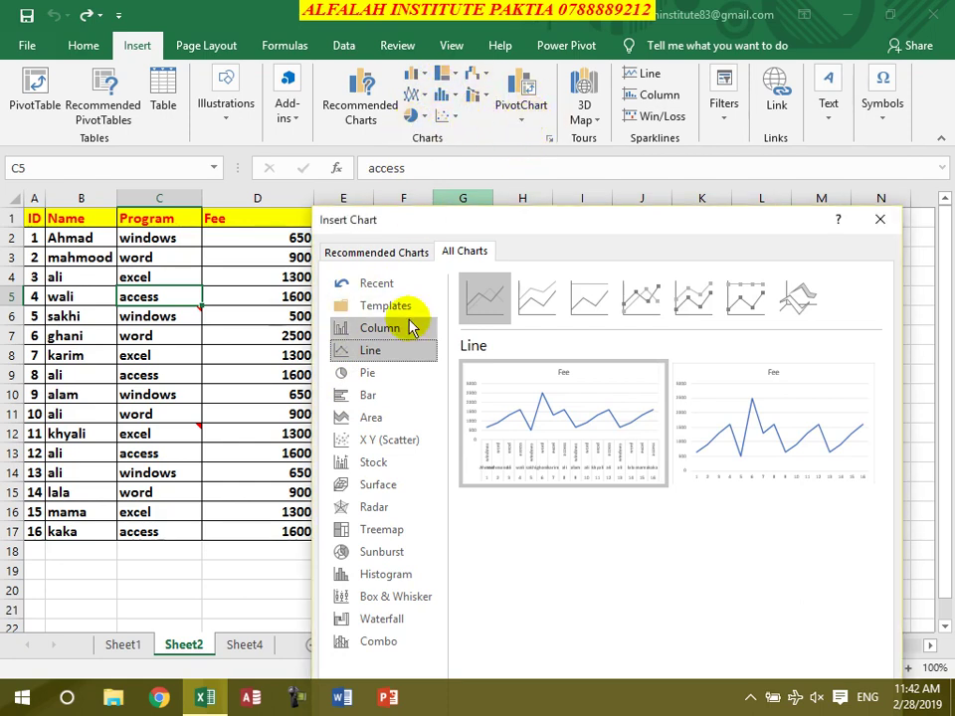
left_click(878, 227)
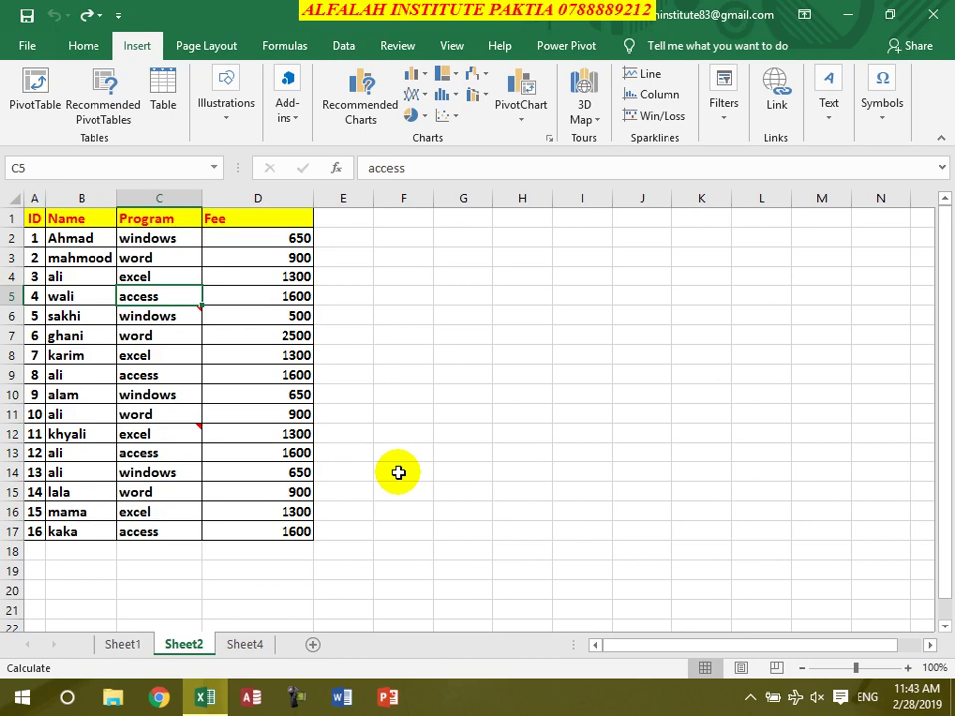
left_click_drag(258, 356, 252, 342)
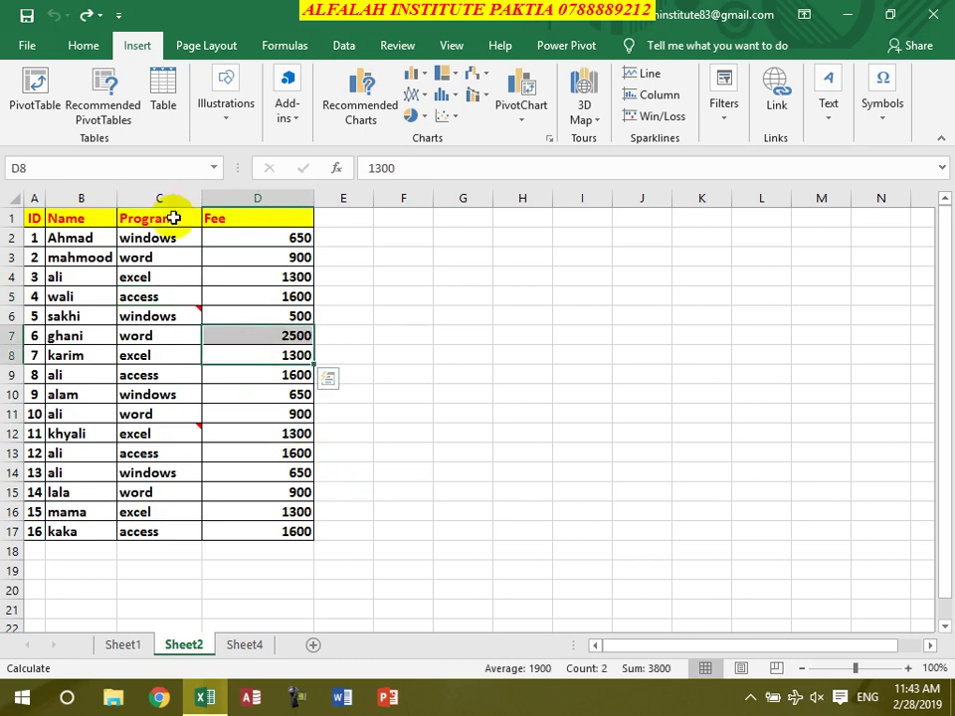
left_click_drag(173, 218, 239, 326)
left_click(237, 372)
left_click_drag(164, 218, 233, 530)
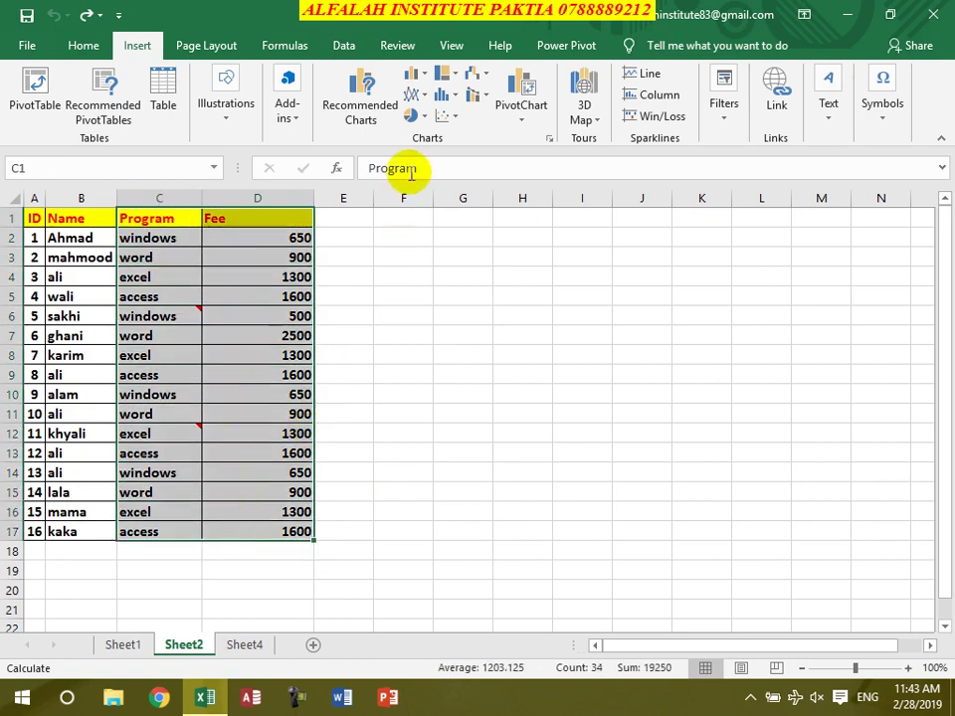
left_click(417, 75)
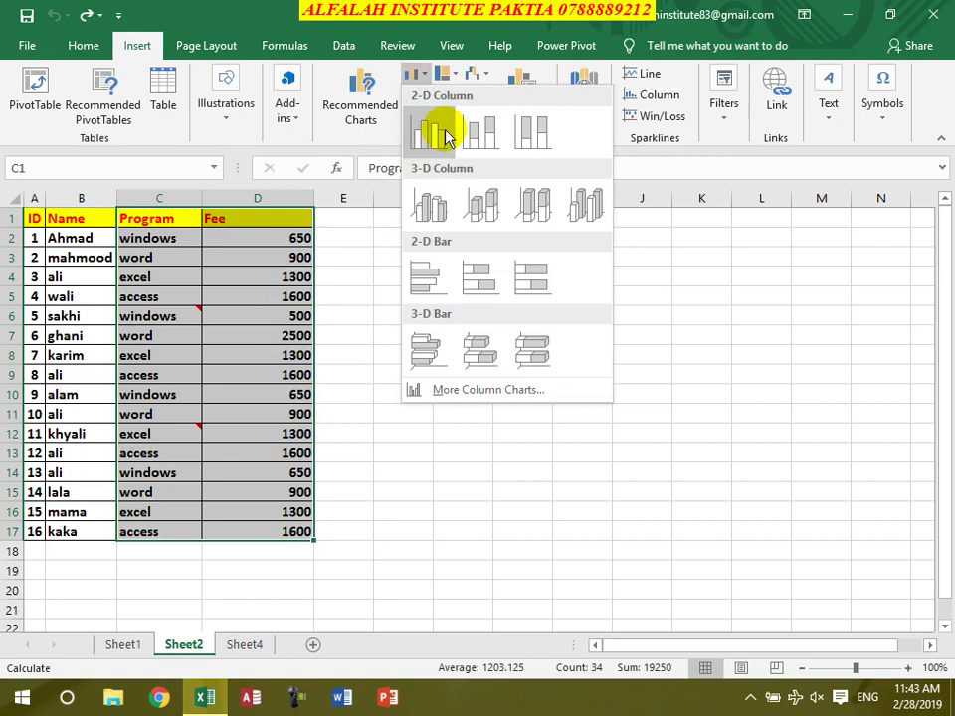
left_click(438, 133)
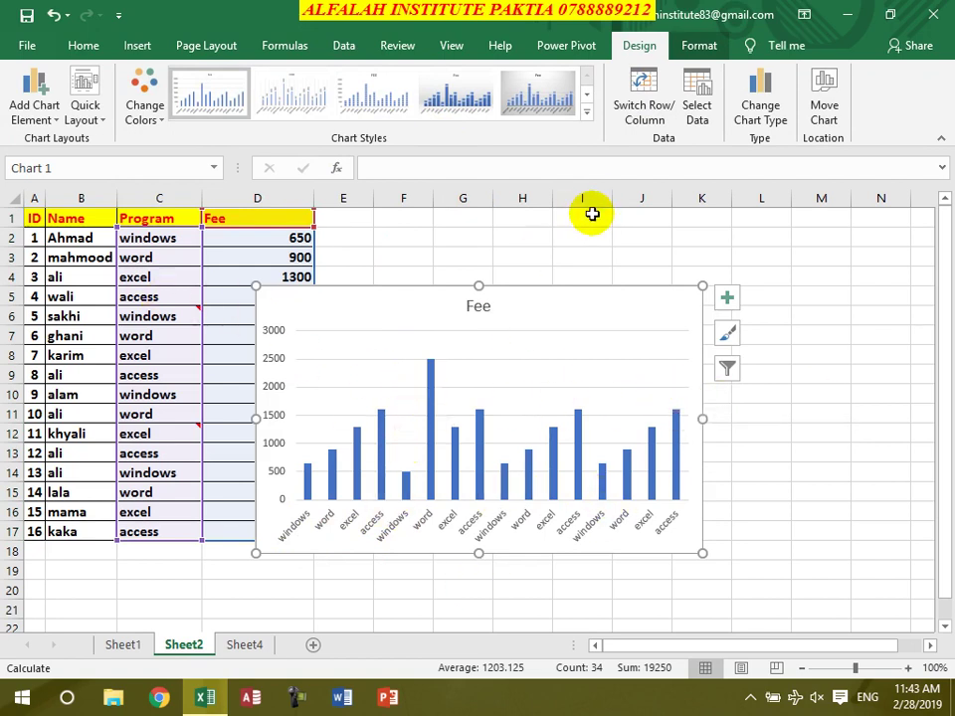
key("Delete")
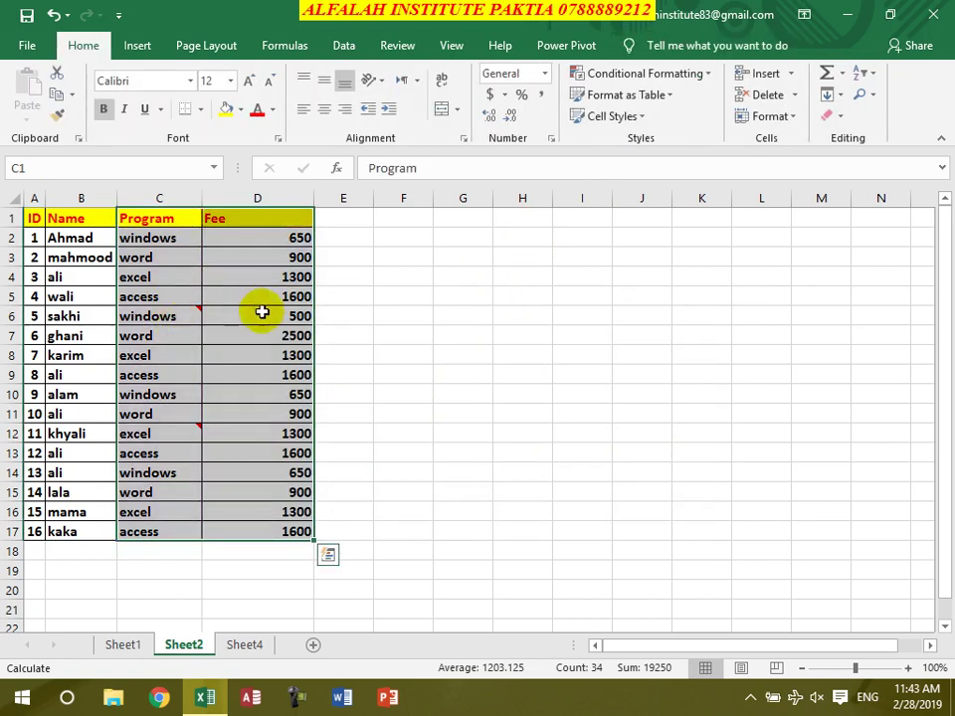
left_click(138, 47)
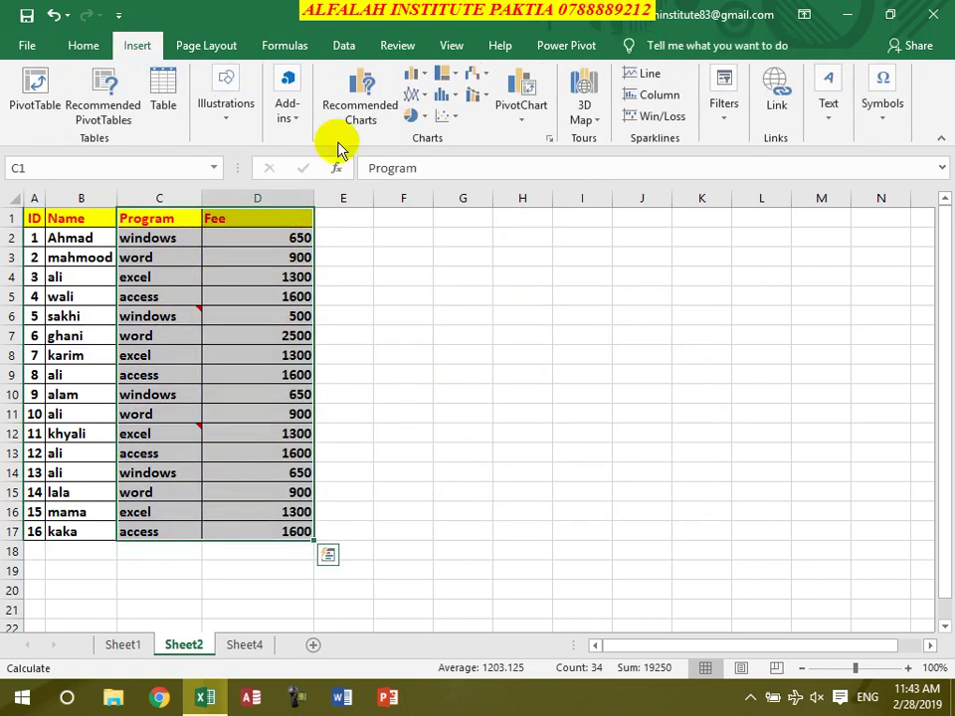
left_click(361, 108)
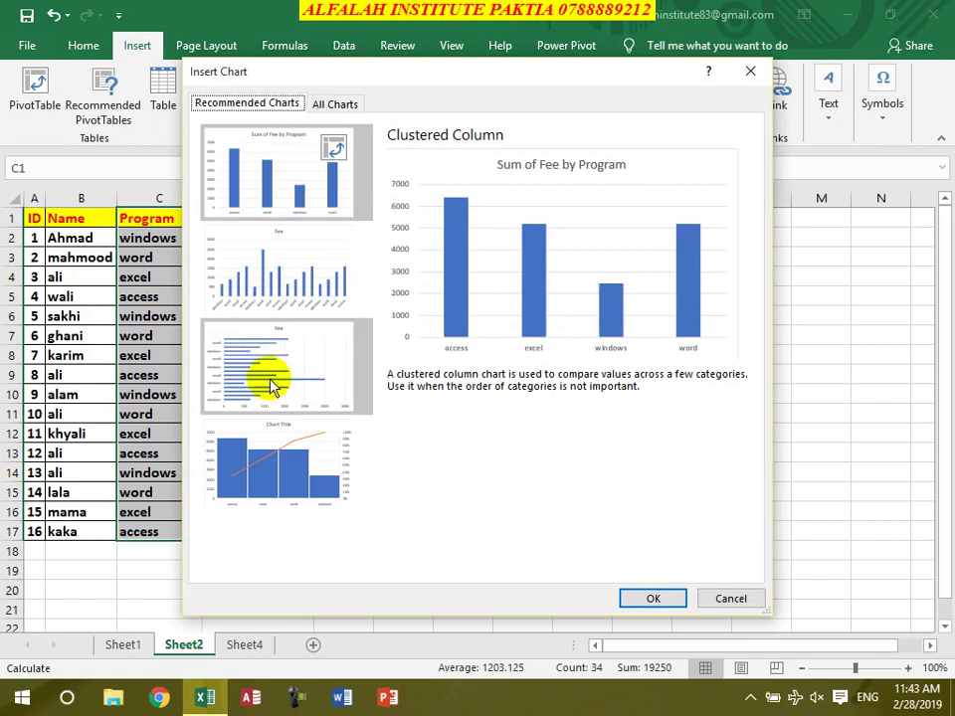
left_click(300, 271)
left_click(303, 188)
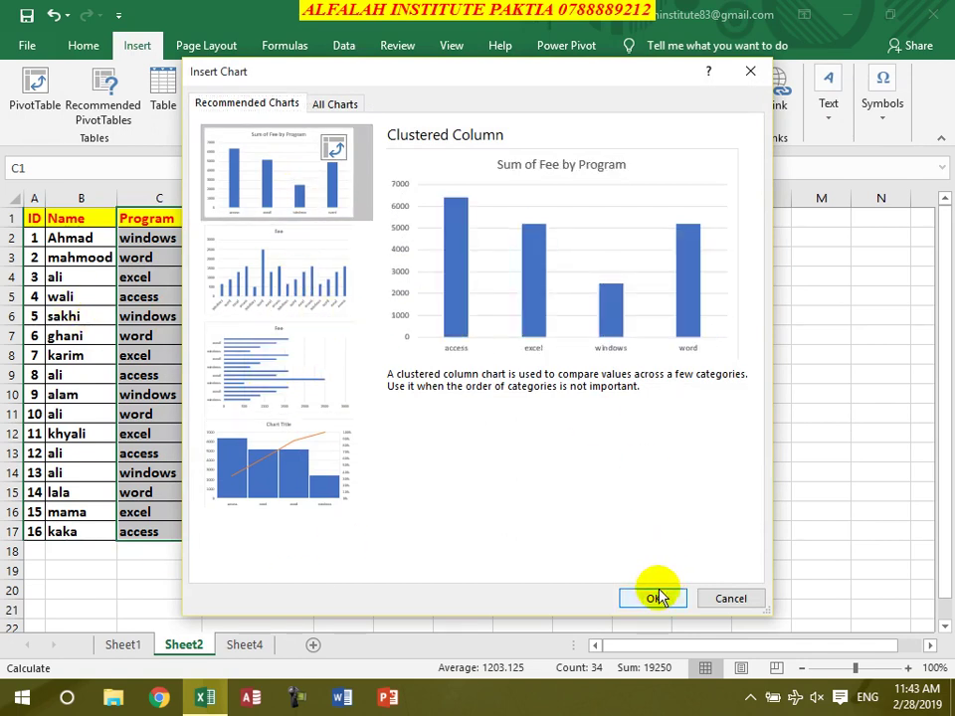
left_click(653, 598)
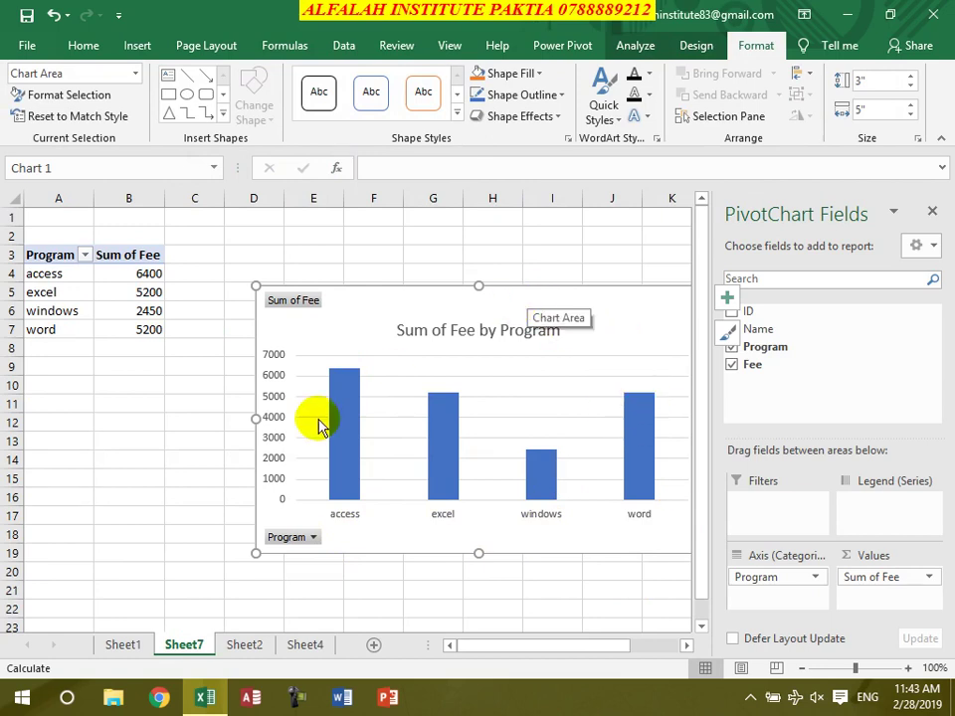
right_click(189, 646)
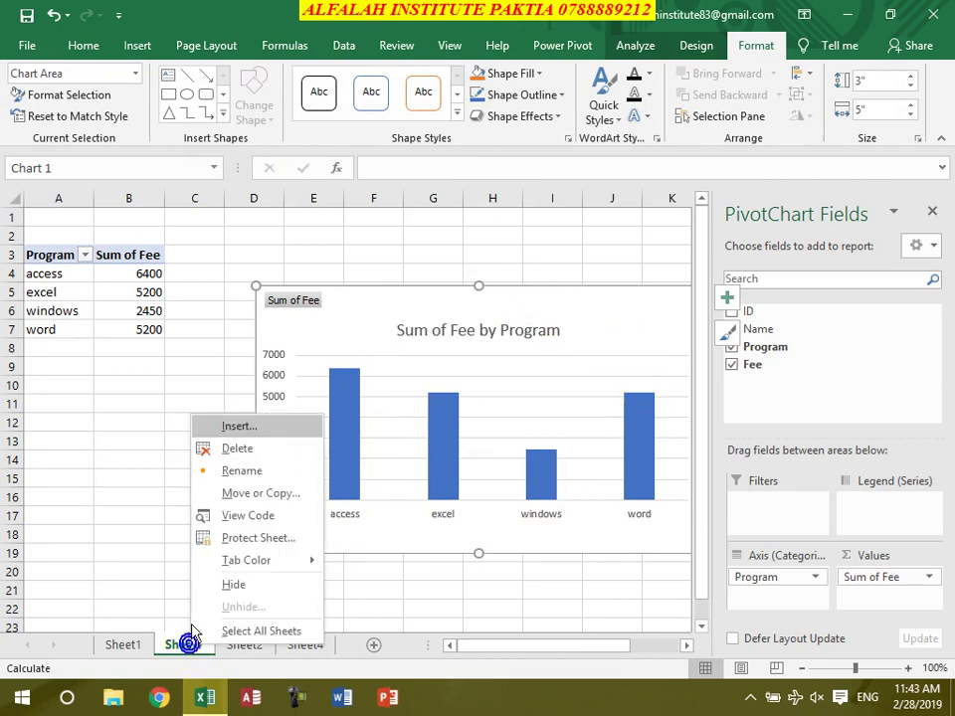
left_click(236, 453)
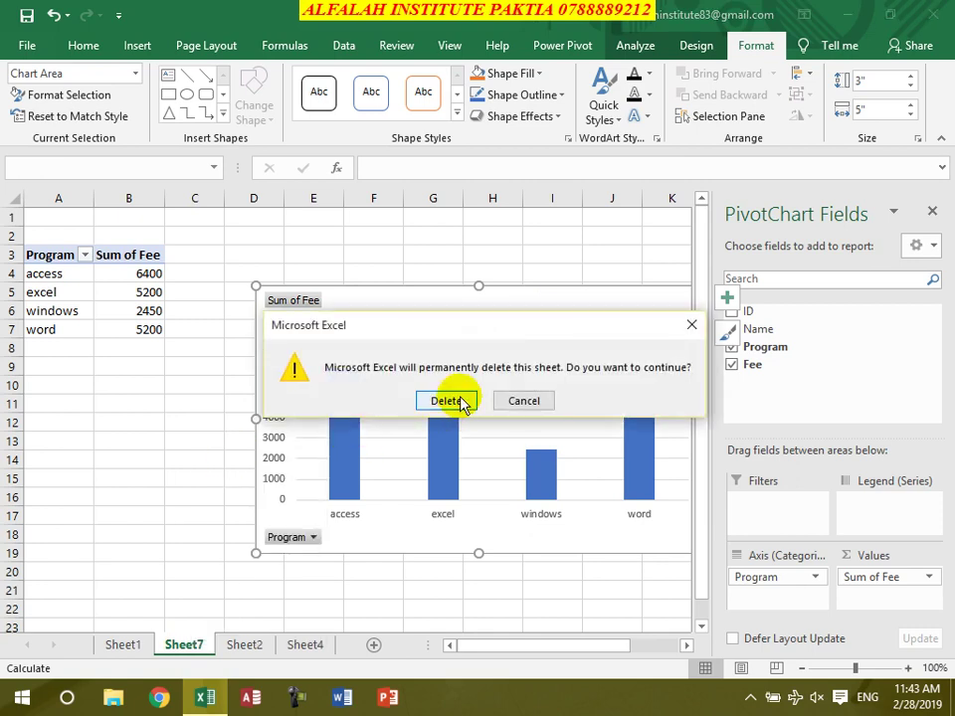
left_click(461, 403)
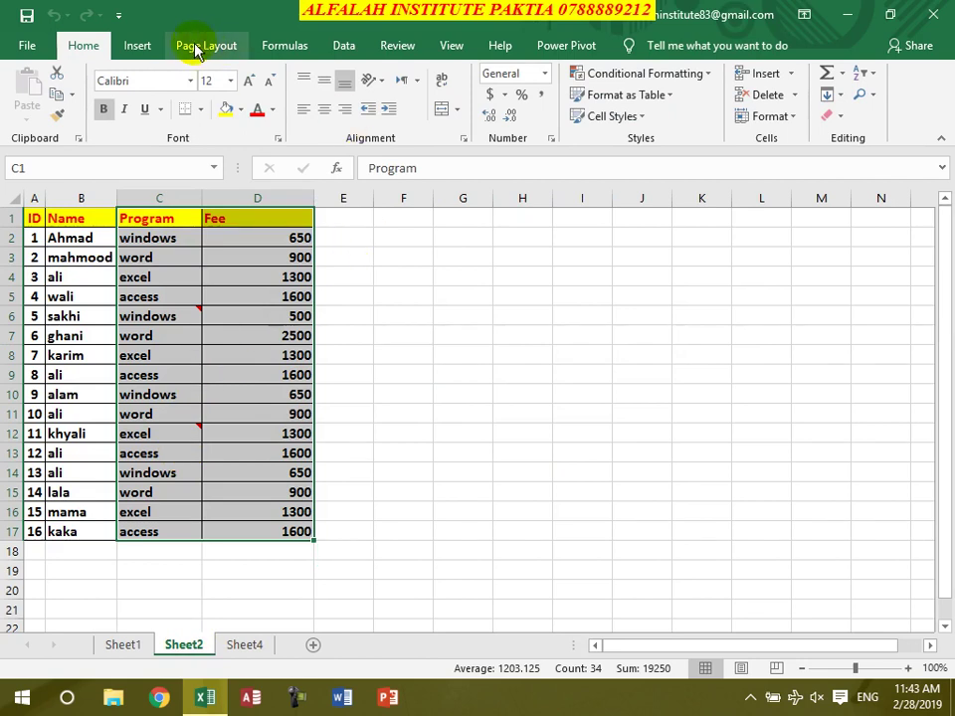
- Insert a trial 2-D pie chart of the fees, then undo it and close the formatting pane
left_click(142, 46)
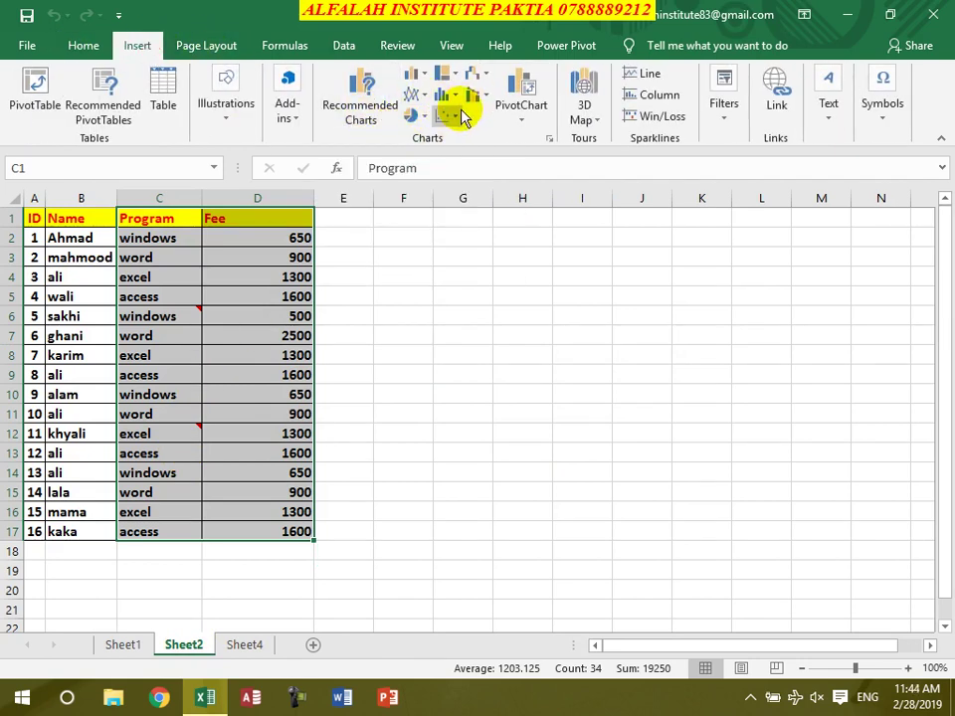
left_click(416, 117)
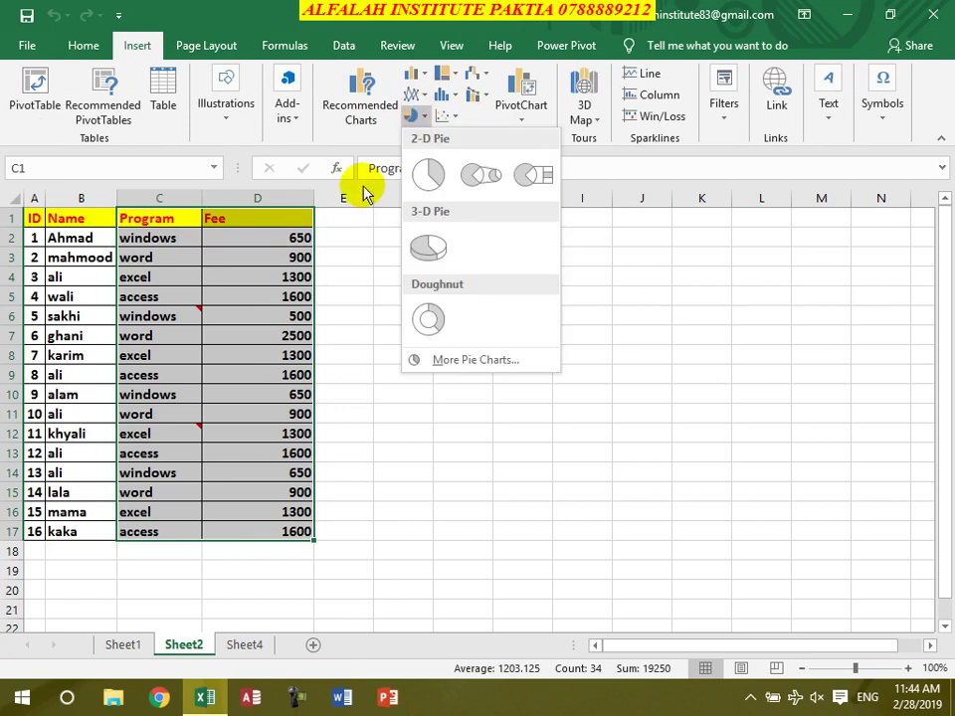
left_click(430, 179)
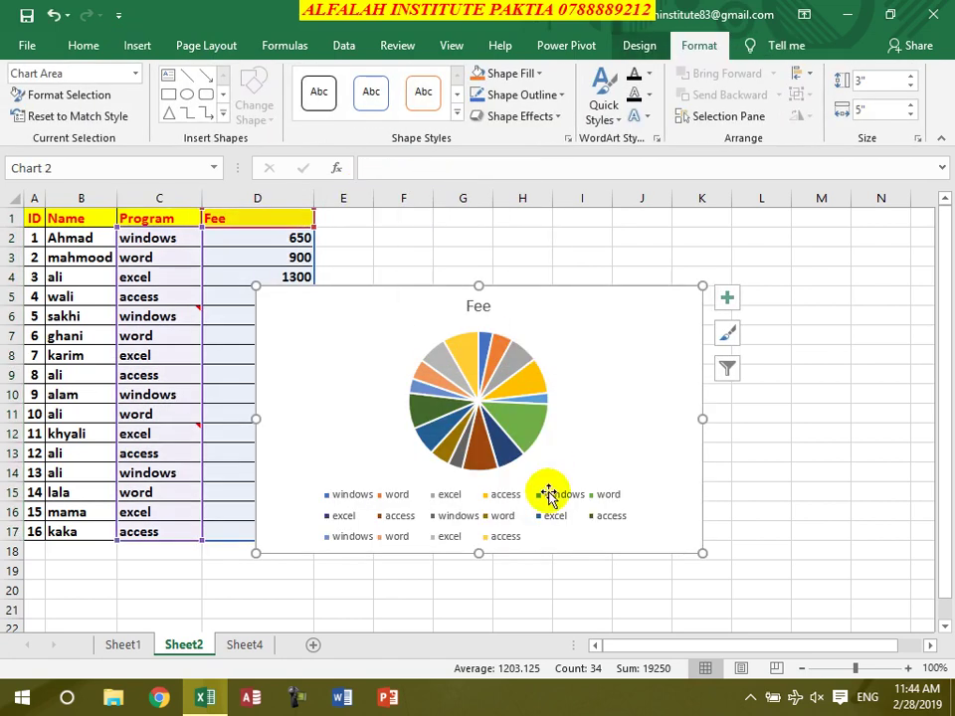
double_click(604, 336)
key("ctrl+z")
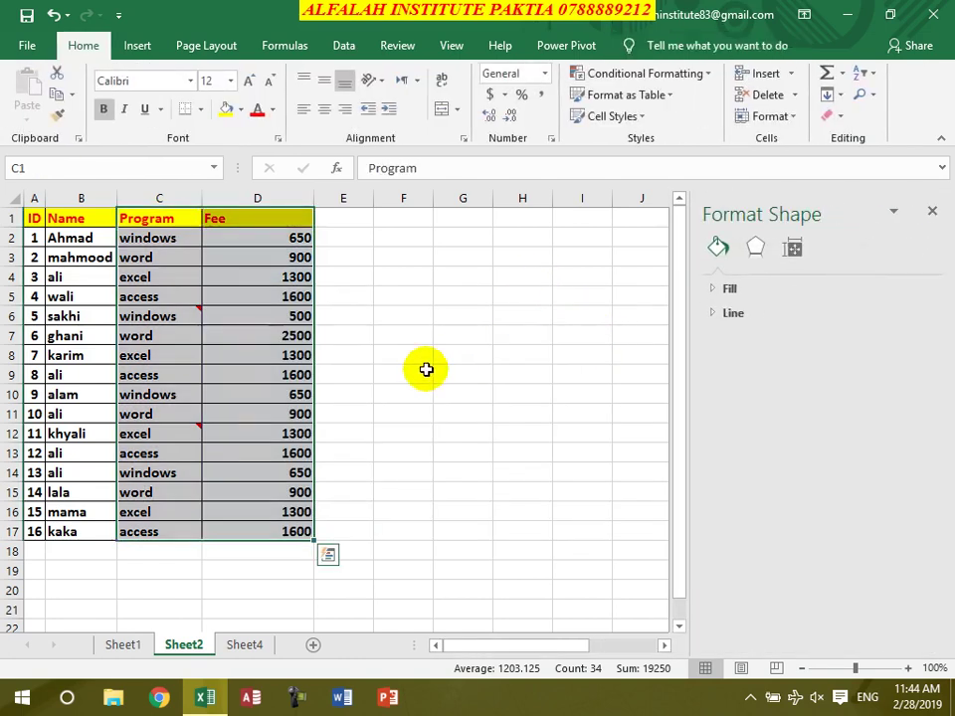
left_click(935, 213)
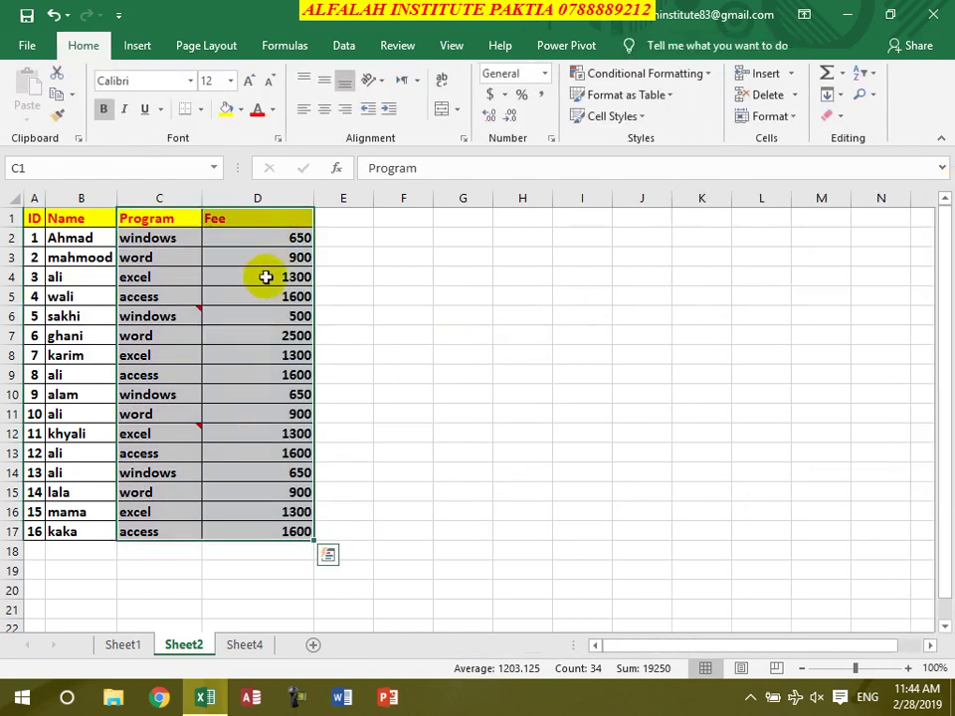
- Preview the Combo chart types, then start a standalone PivotChart from the PivotChart dropdown
left_click(139, 45)
left_click(482, 99)
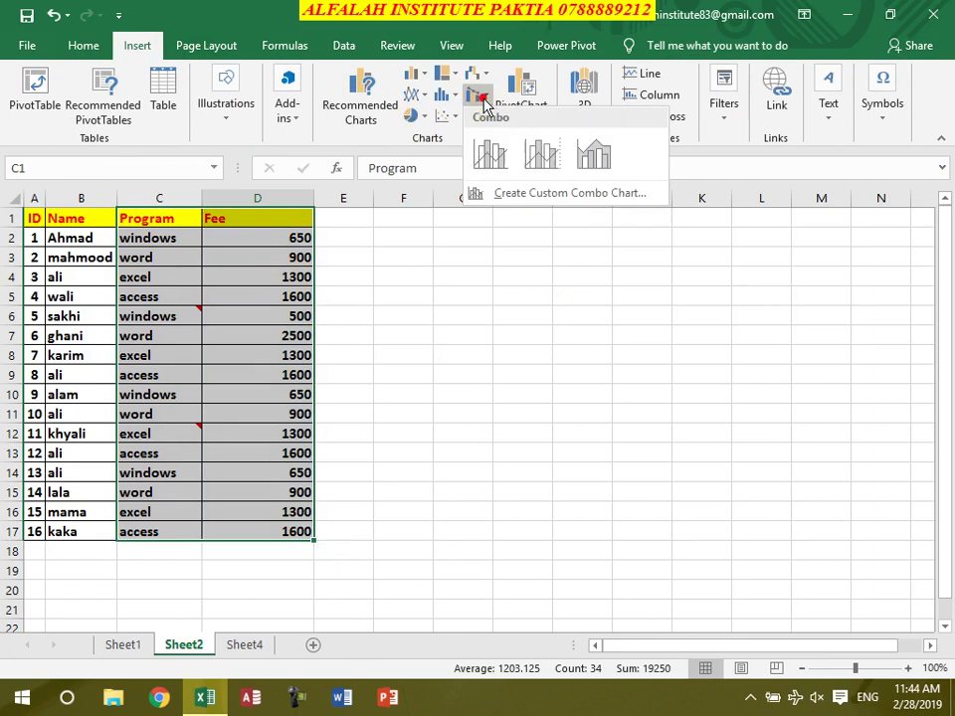
left_click(216, 379)
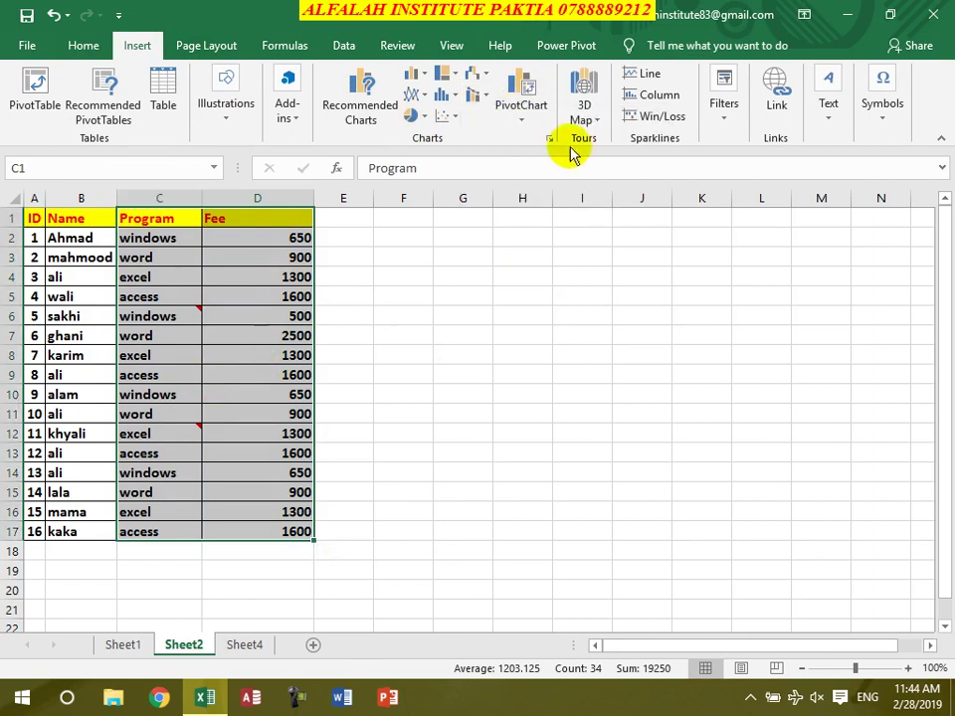
left_click(534, 117)
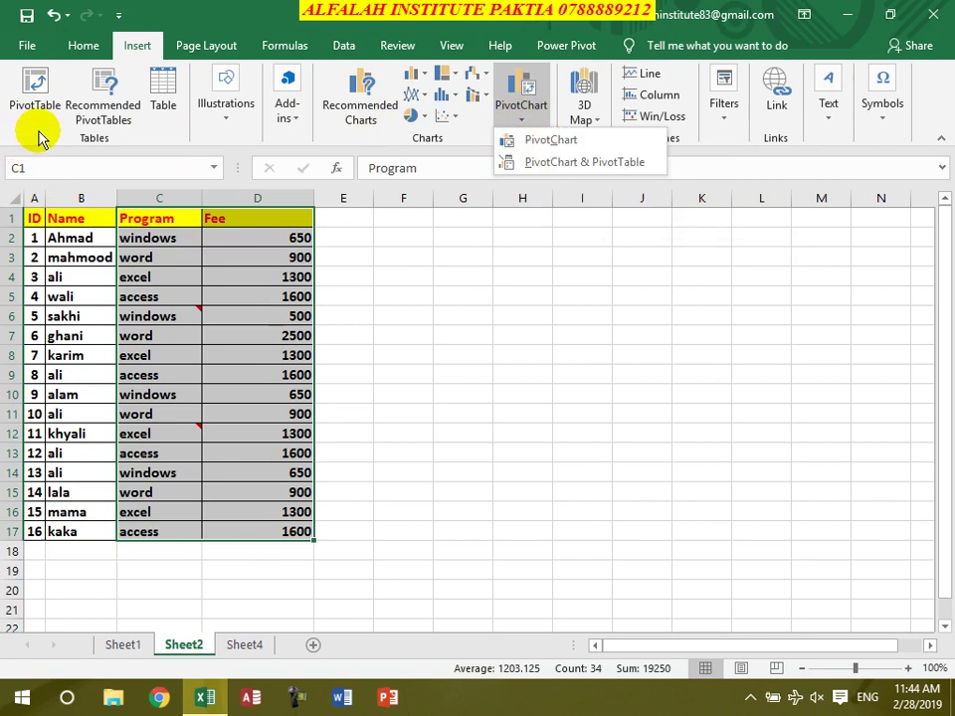
left_click(513, 141)
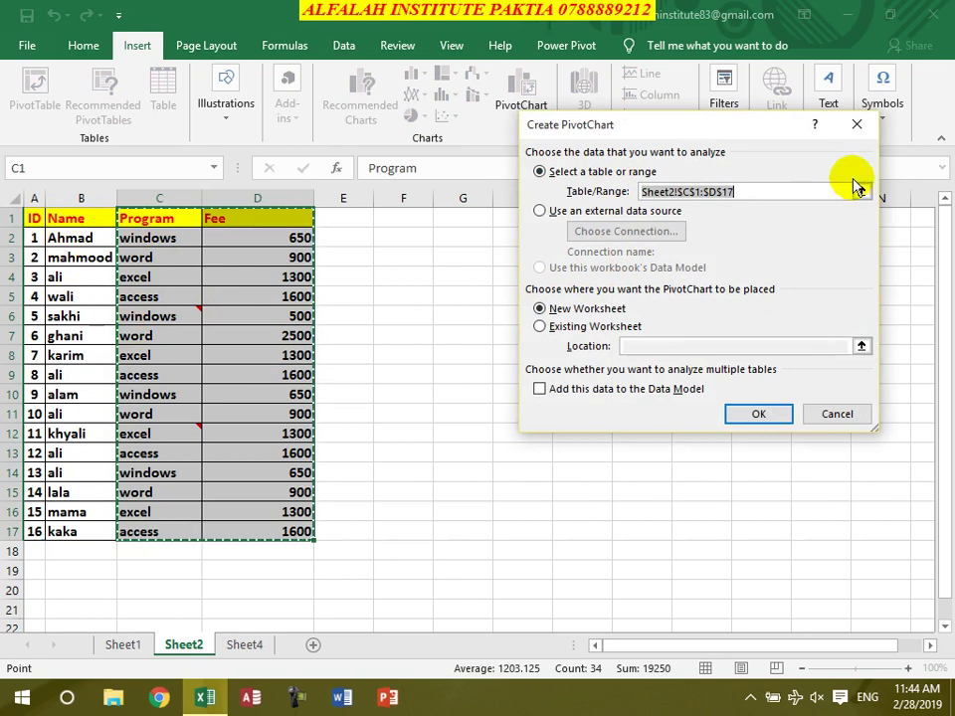
- Set the PivotChart source to Sheet2 B1:D17 and create it on a new worksheet
left_click(861, 191)
mouse_move(58, 218)
left_mouse_down()
mouse_move(246, 453)
mouse_move(248, 532)
left_mouse_up()
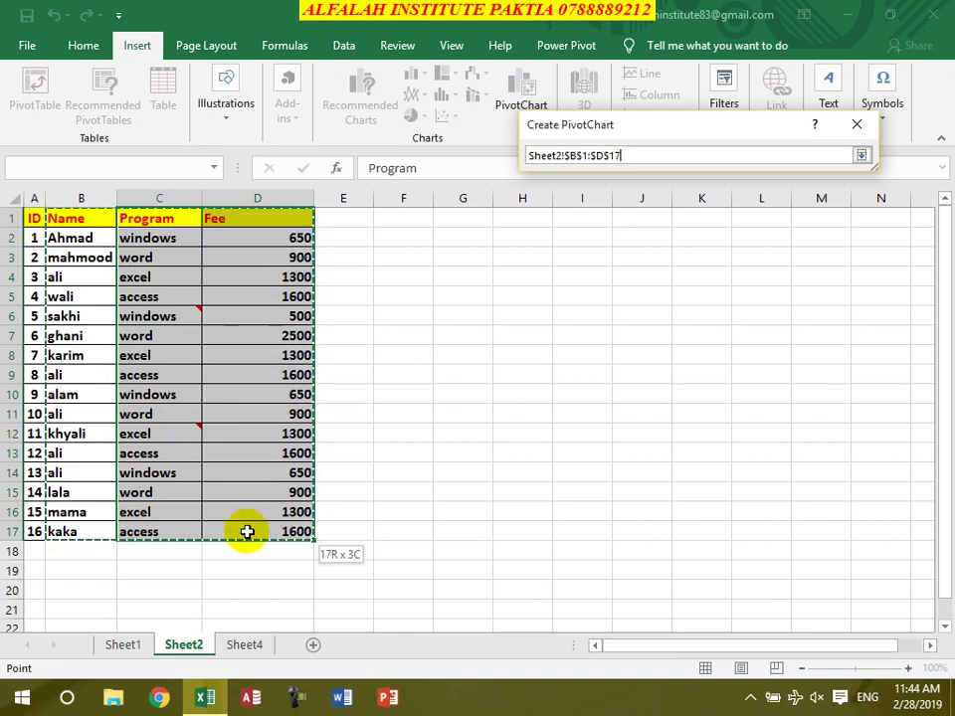
left_click(861, 156)
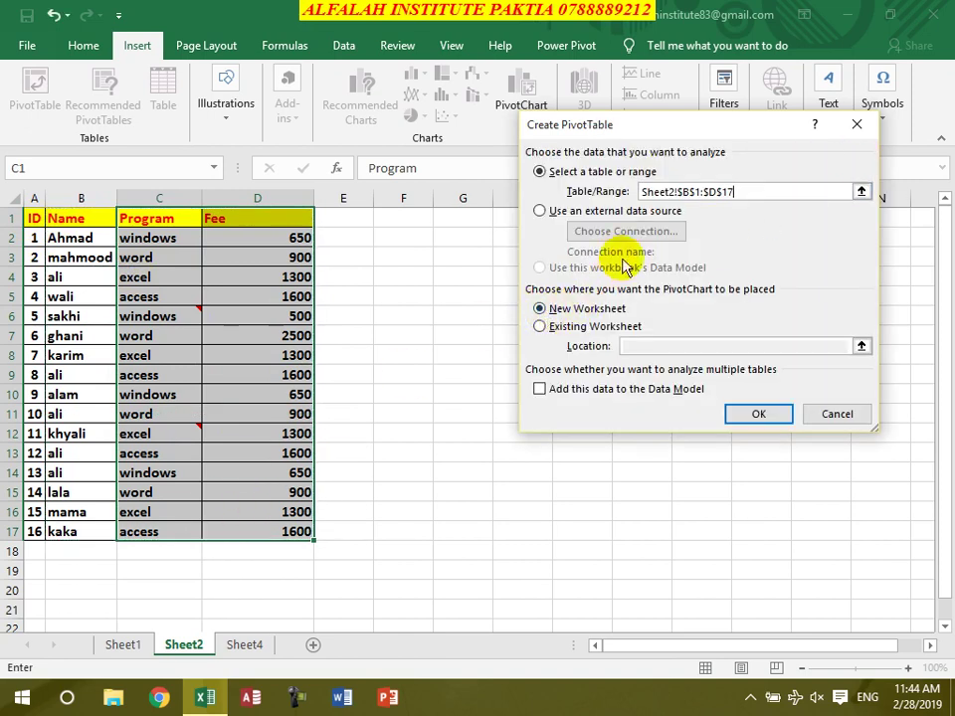
left_click(758, 414)
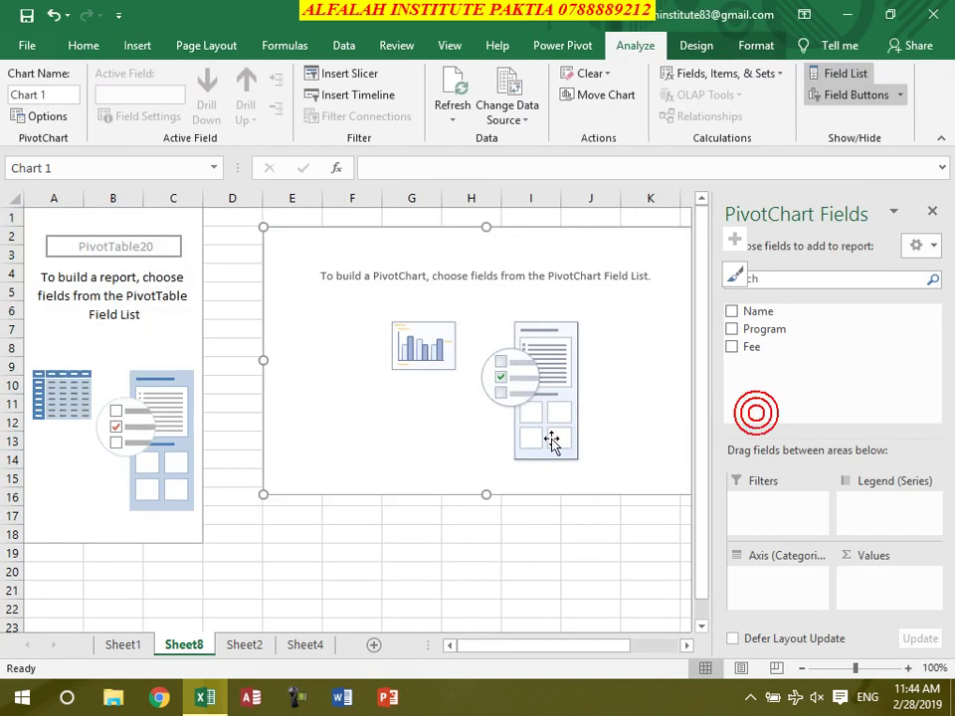
double_click(261, 361)
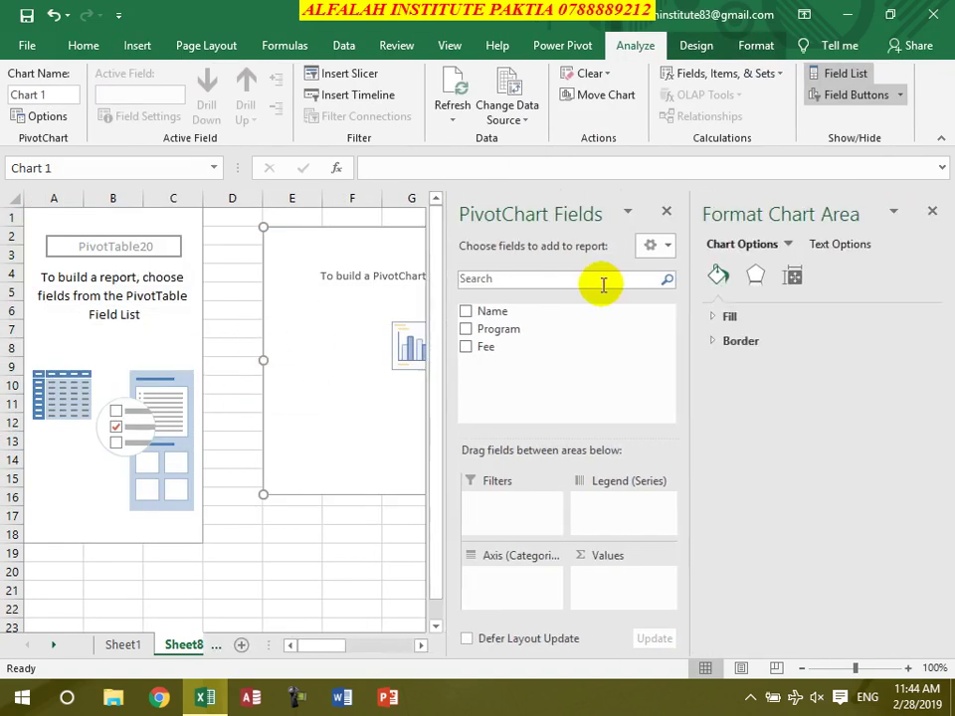
- Add Name, Program and Fee to the PivotChart, then move it left and make it taller
left_click(933, 213)
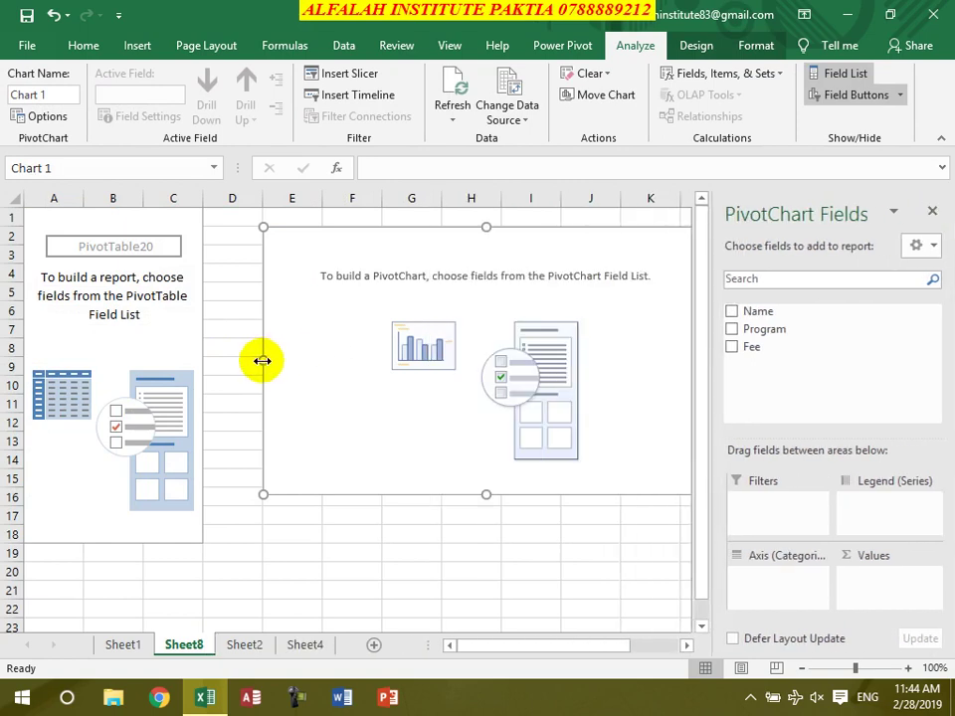
left_click_drag(264, 361, 147, 362)
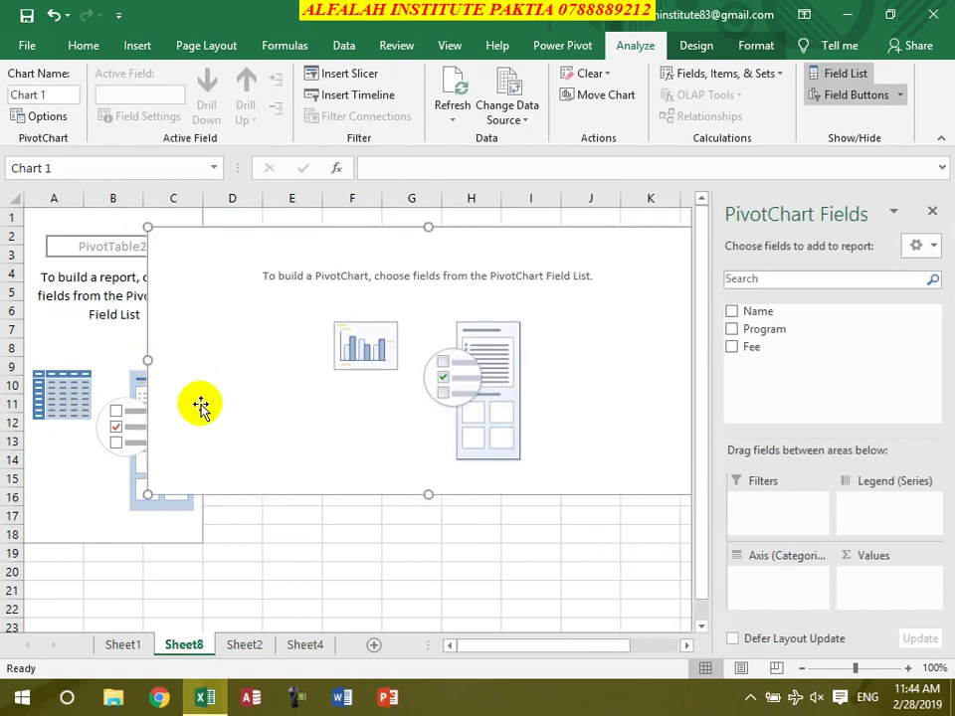
left_click(733, 312)
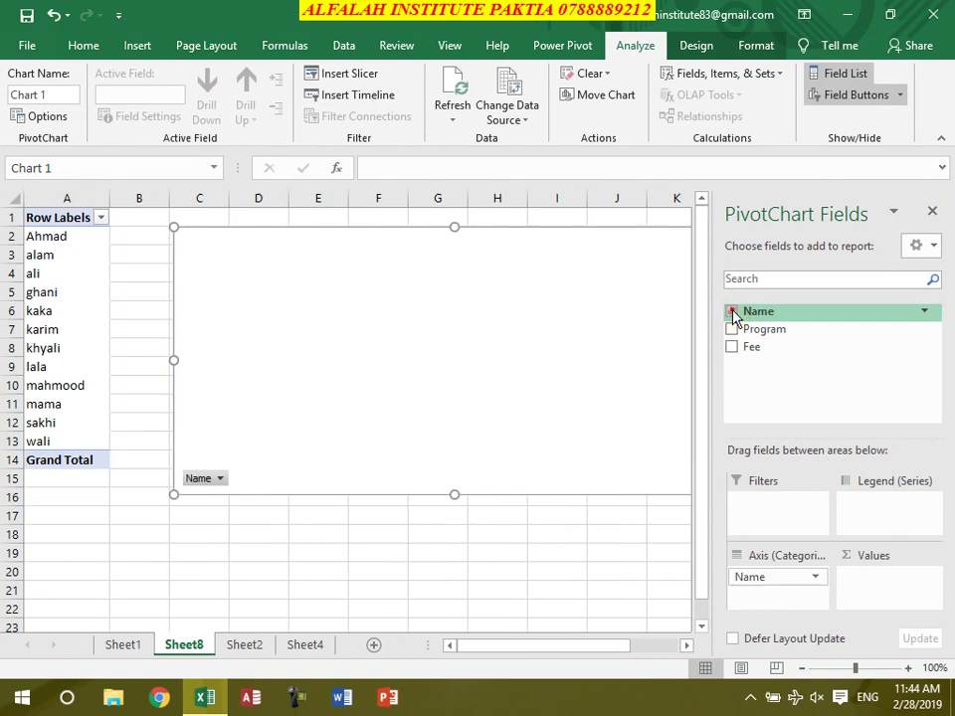
left_click(733, 329)
left_click(732, 346)
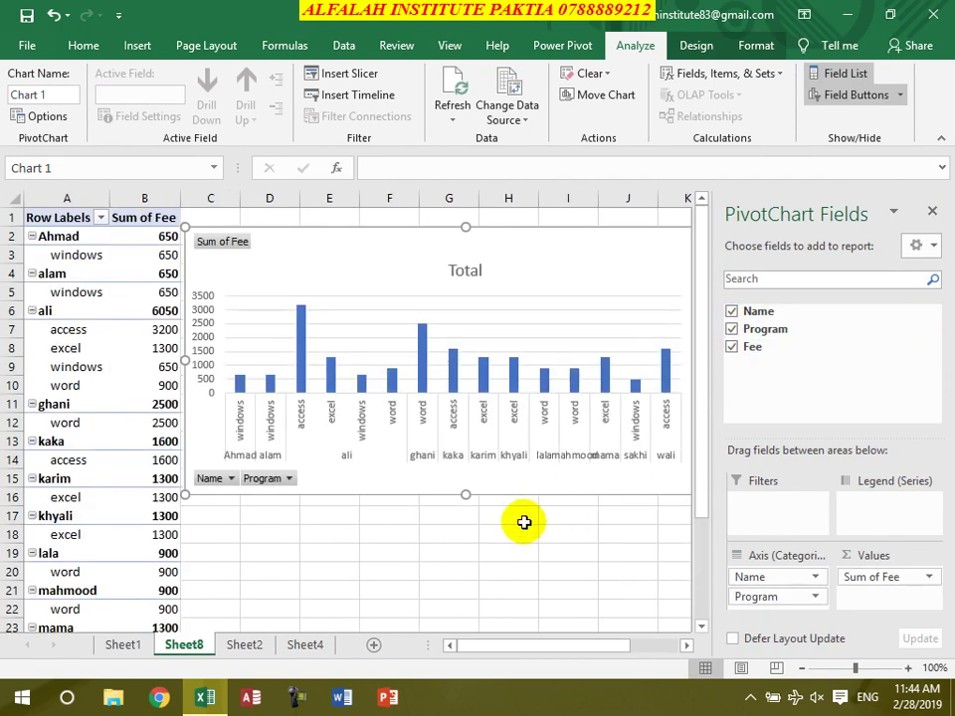
mouse_move(358, 256)
left_mouse_down()
mouse_move(243, 287)
mouse_move(253, 274)
left_mouse_up()
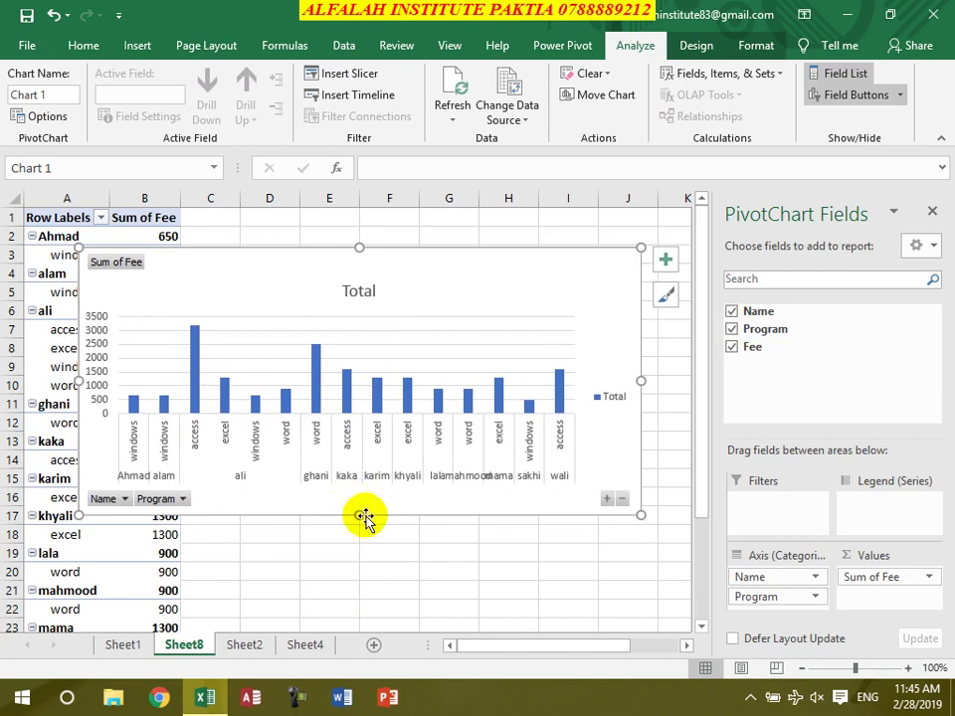
left_click_drag(359, 514, 354, 567)
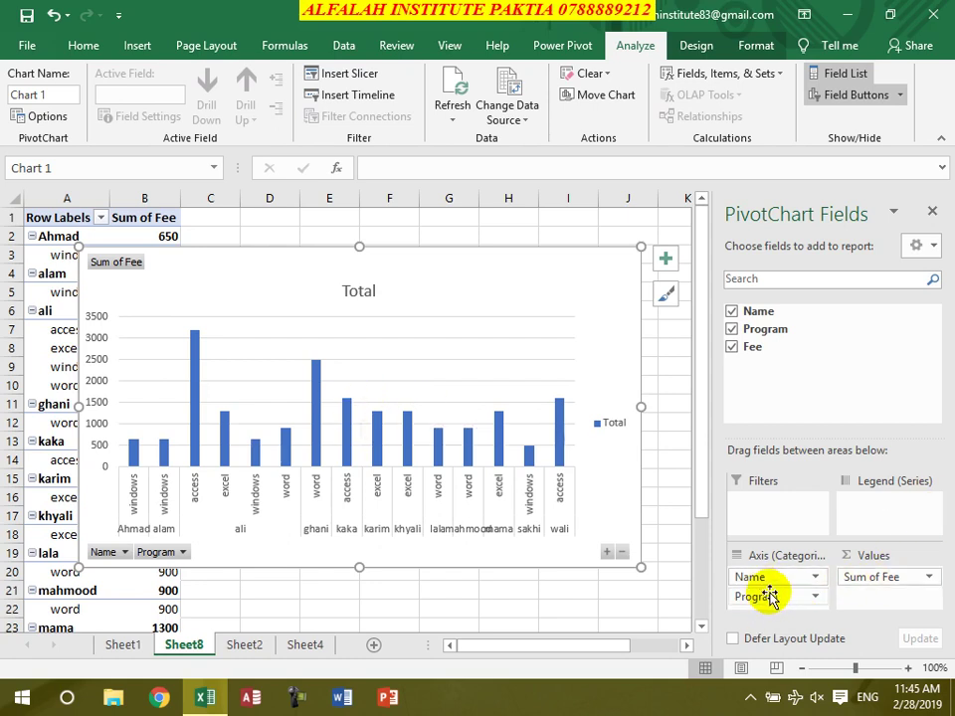
- Rearrange the fields so Program is on the axis with Name nested beneath it
left_click_drag(842, 566, 889, 505)
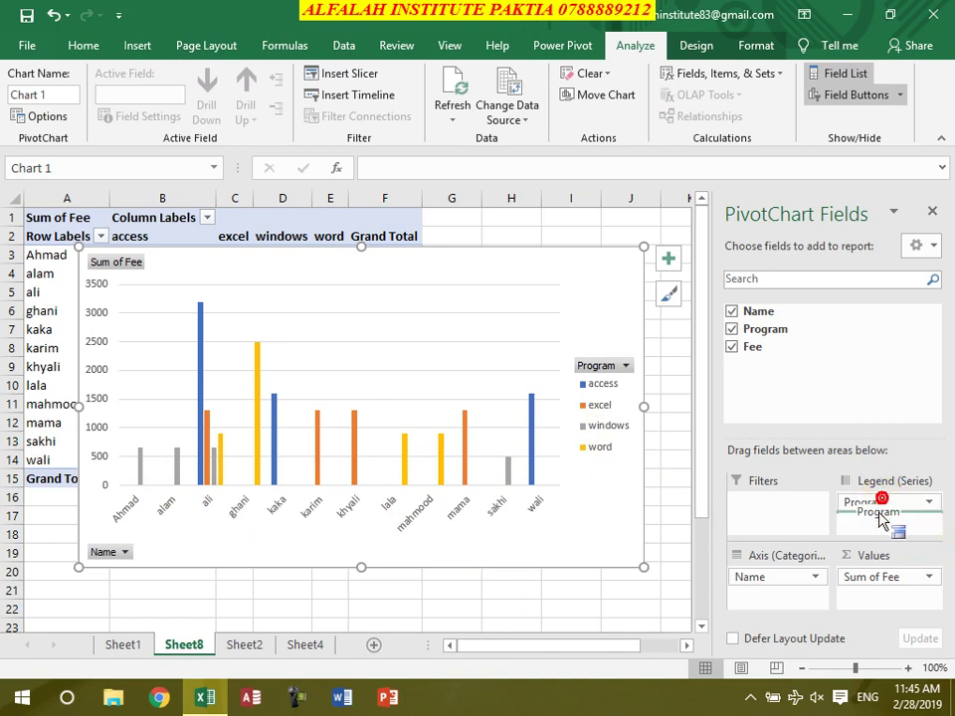
left_click_drag(758, 606, 761, 600)
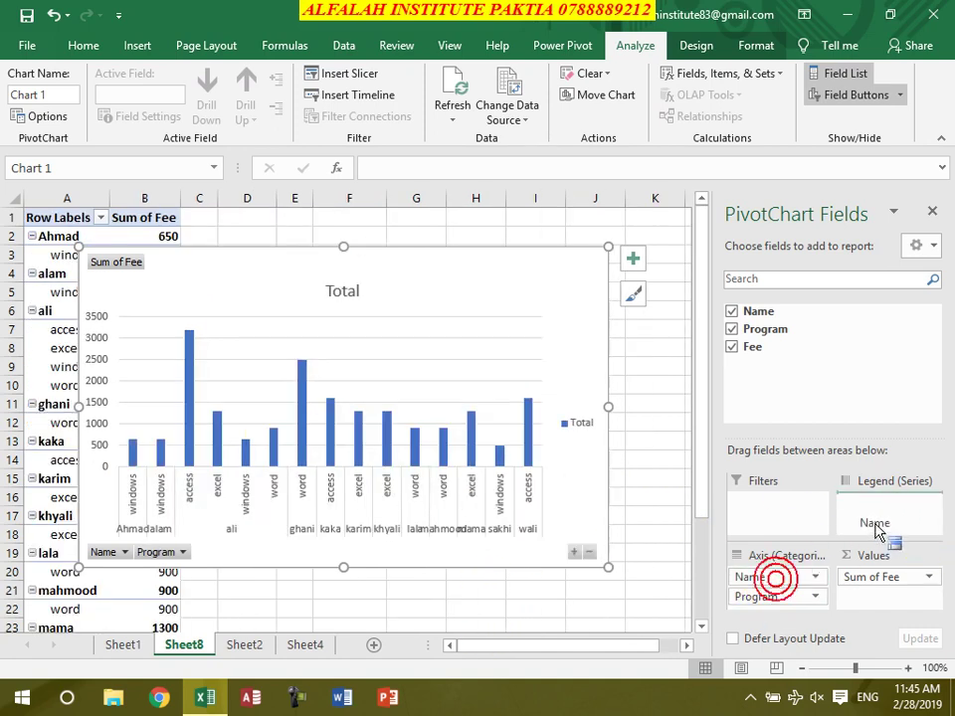
left_click_drag(876, 532, 875, 527)
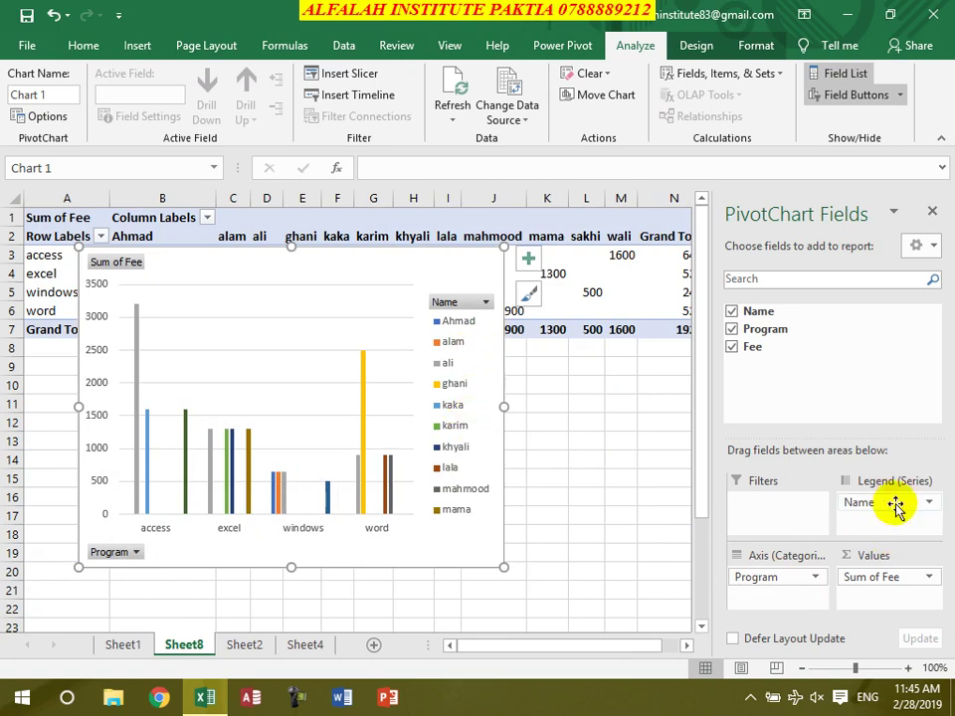
mouse_move(884, 504)
left_mouse_down()
mouse_move(778, 617)
mouse_move(777, 600)
left_mouse_up()
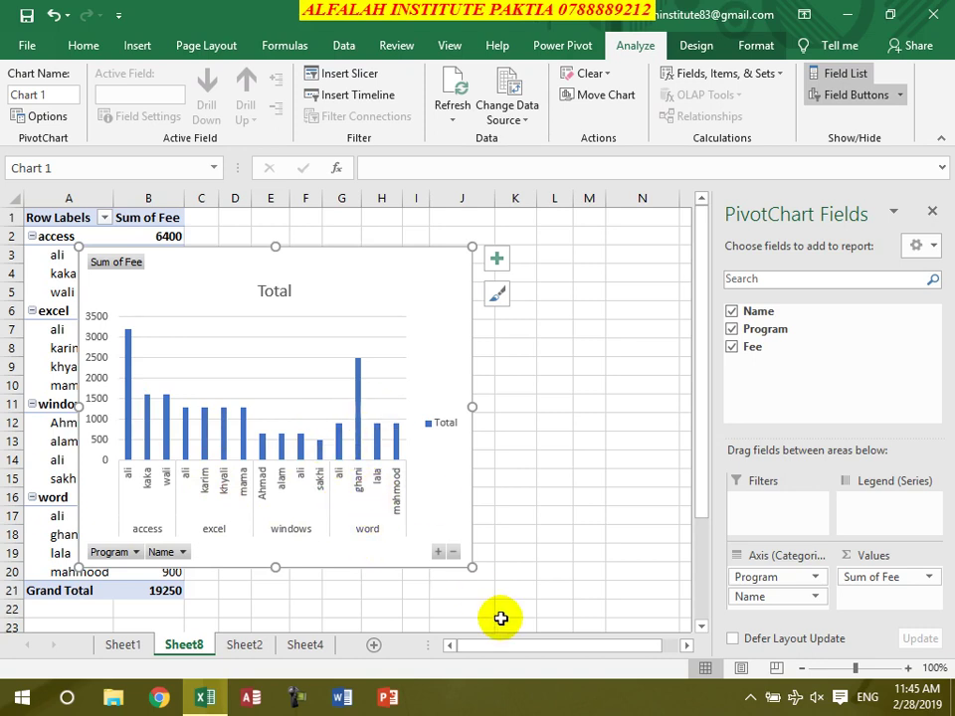
- Delete the PivotChart sheet Sheet8 and return to the fee data on Sheet2
right_click(181, 645)
left_click(244, 456)
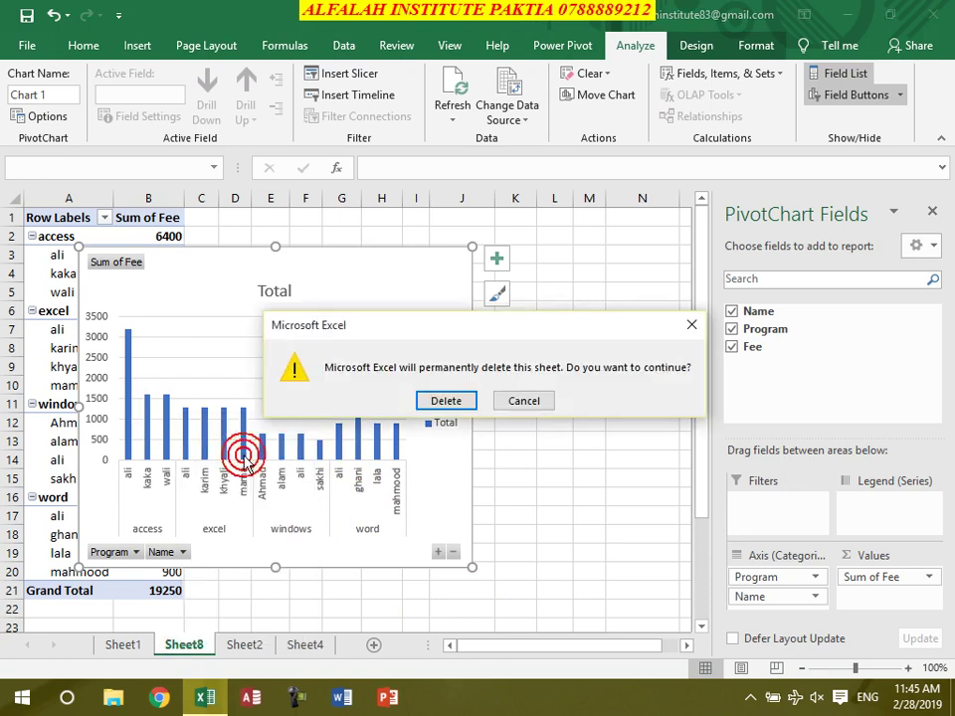
left_click(447, 401)
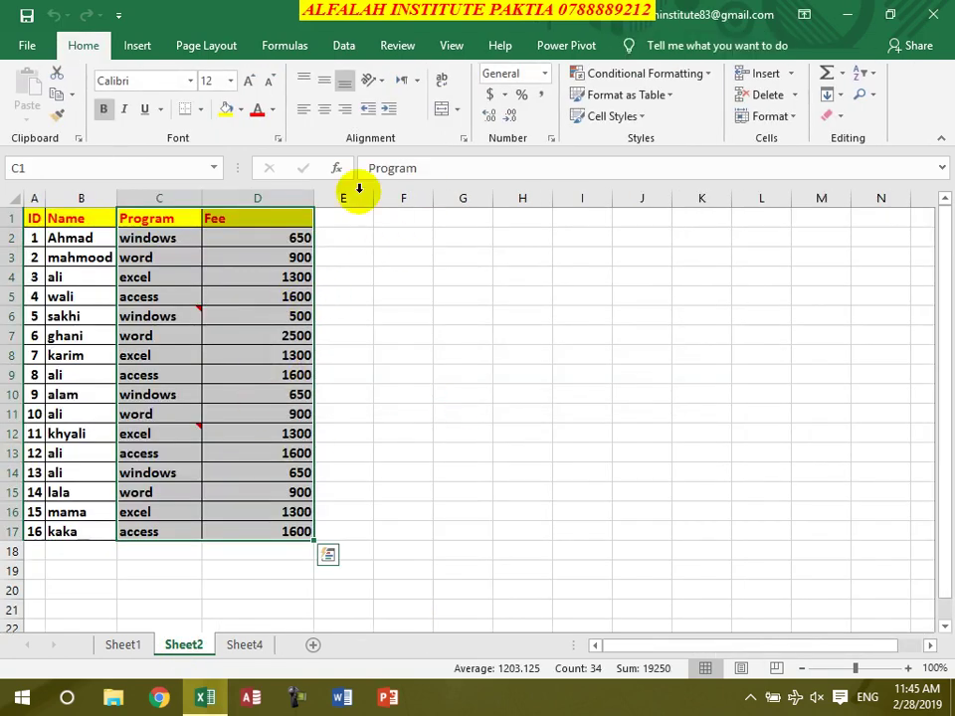
left_click(246, 263)
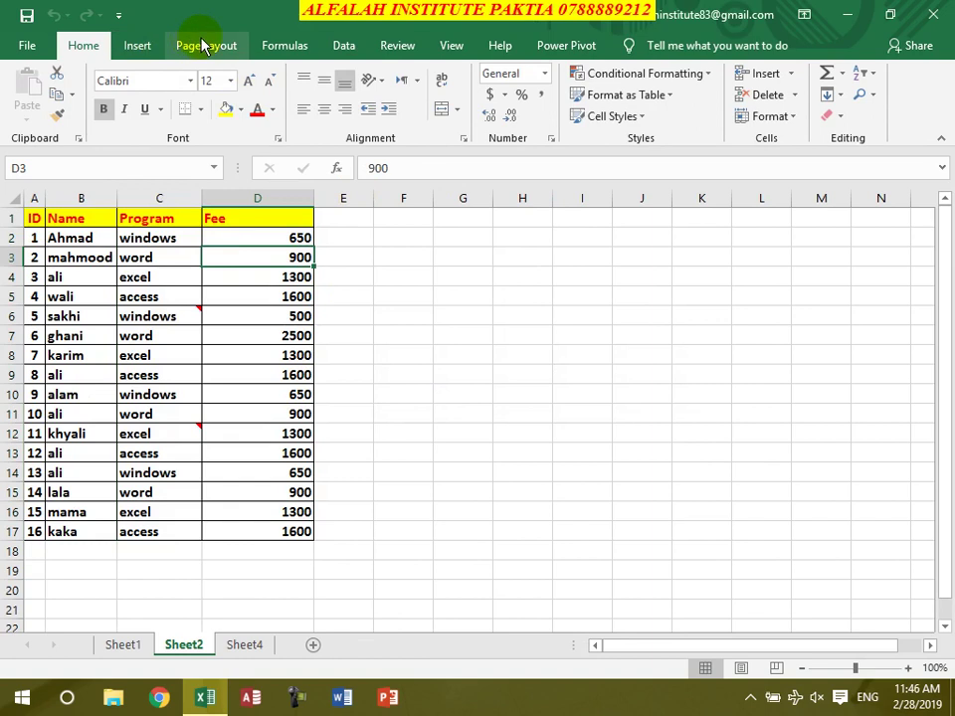
- Try launching 3D Maps, dismiss its connection error, and select cell H2
left_click(145, 48)
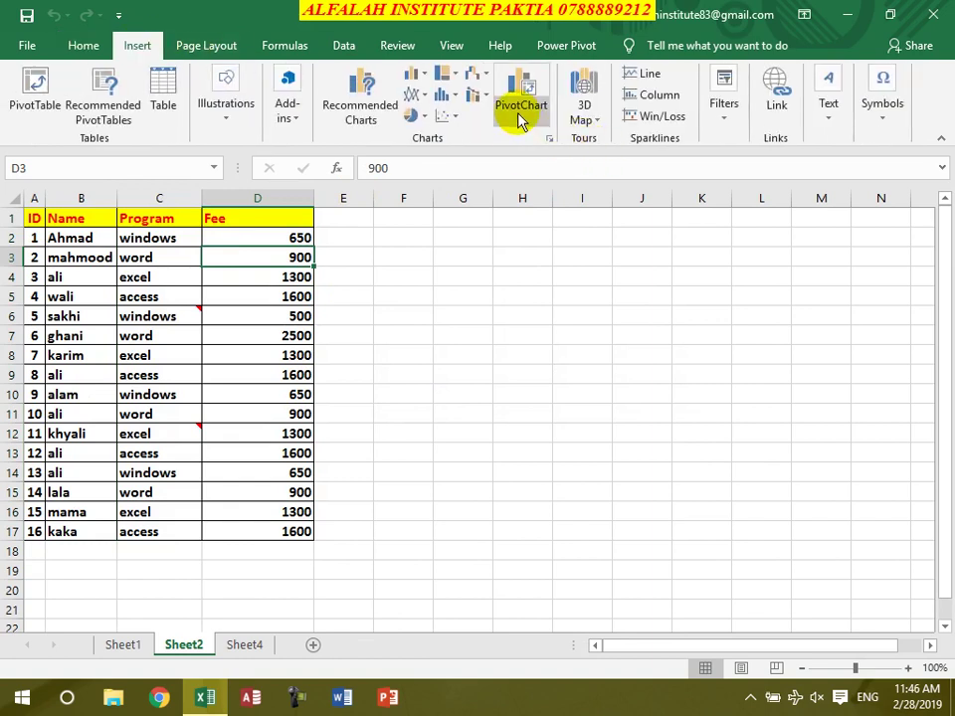
left_click(593, 120)
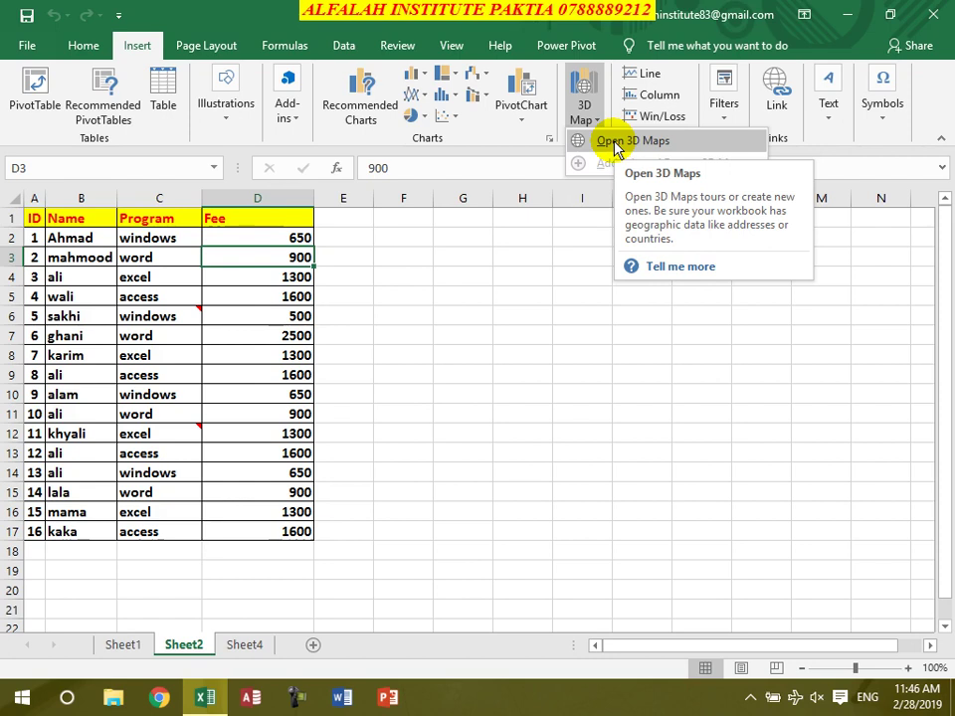
left_click(615, 145)
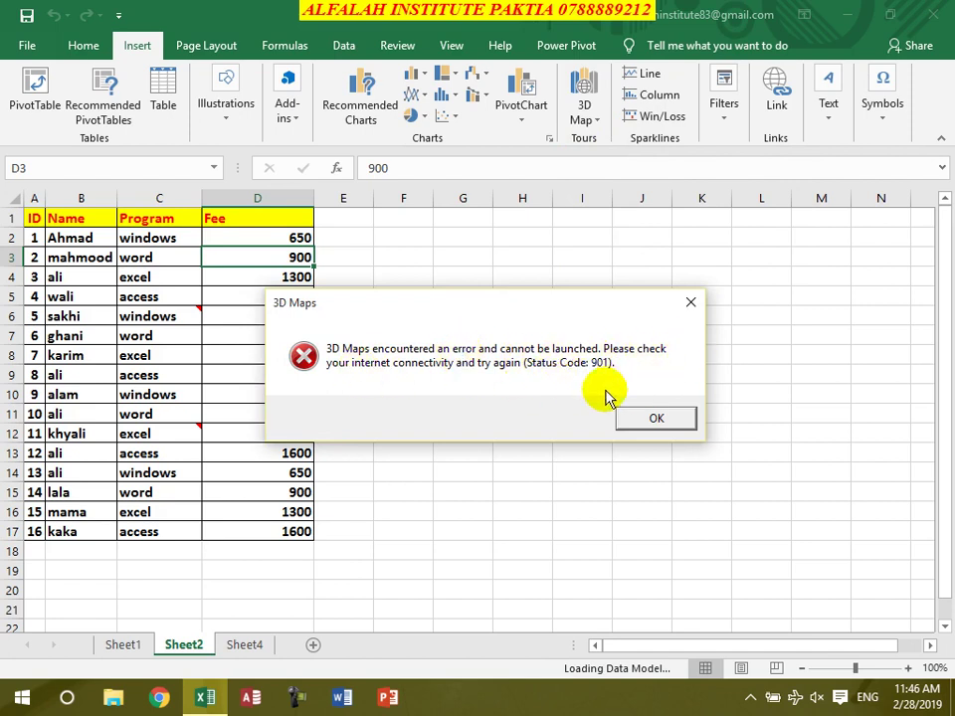
left_click(684, 426)
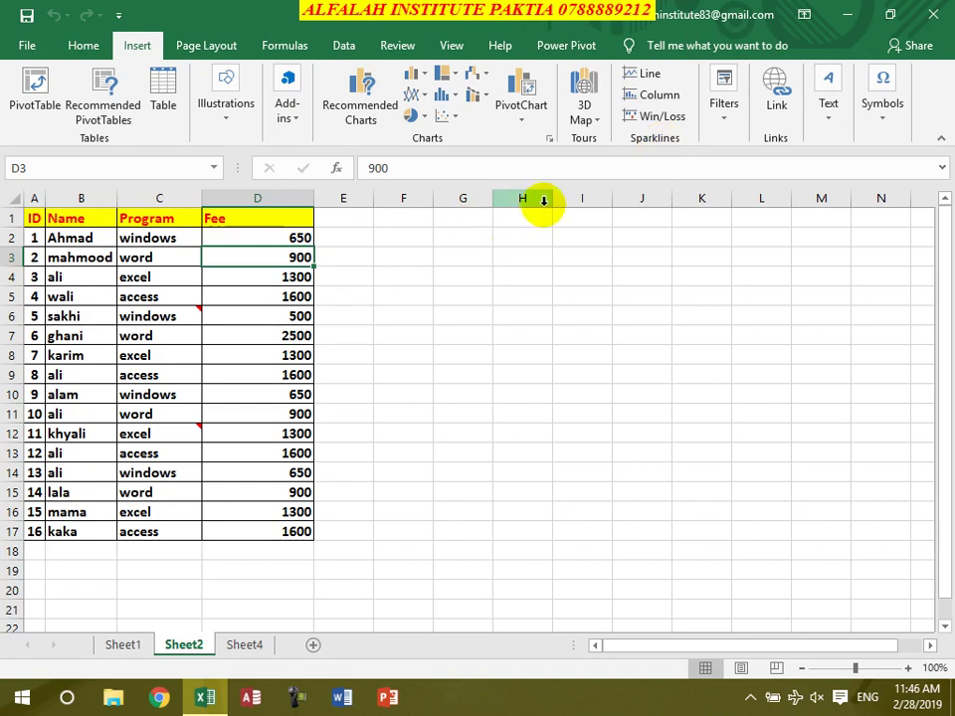
left_click(541, 238)
- Widen columns H, I and J and make row 2 much taller for sparklines
left_click_drag(551, 194, 625, 194)
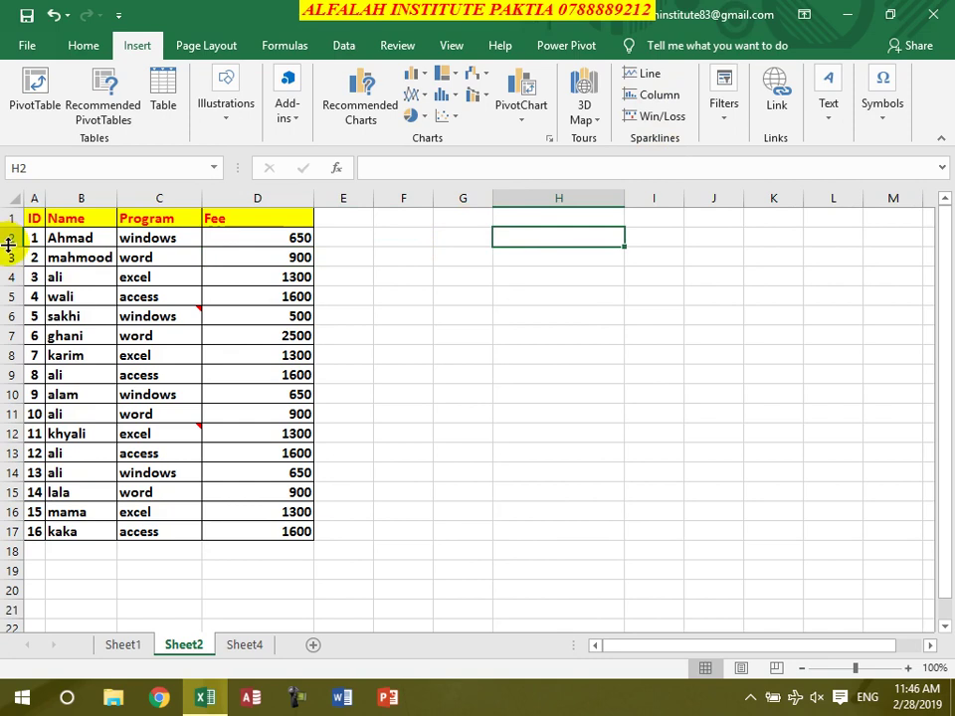
left_click_drag(8, 246, 8, 327)
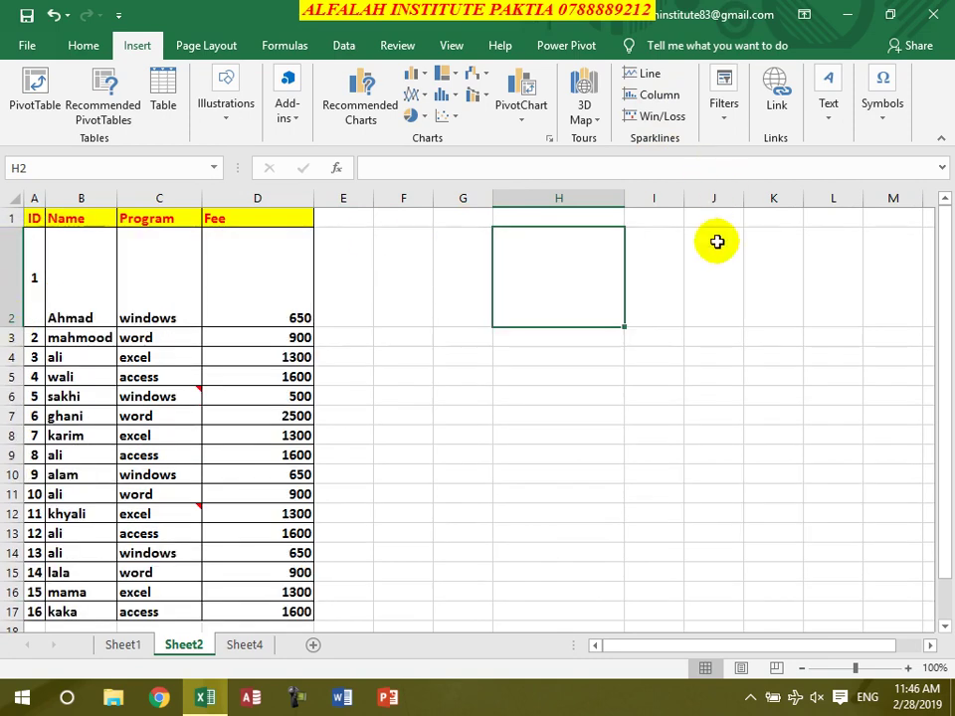
left_click_drag(688, 196, 744, 196)
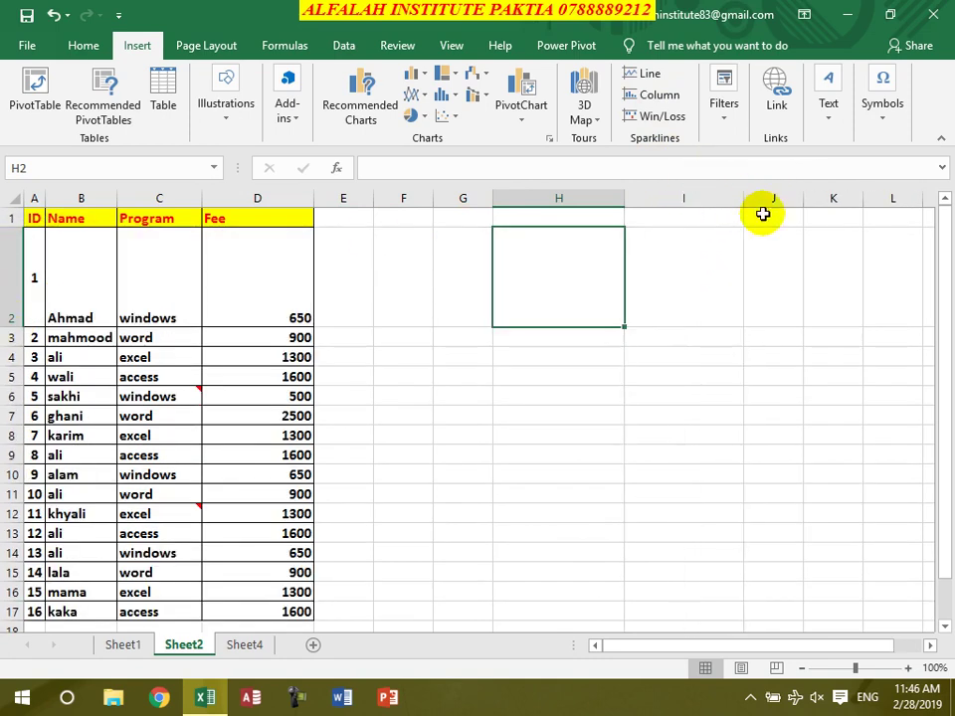
left_click_drag(803, 197, 853, 197)
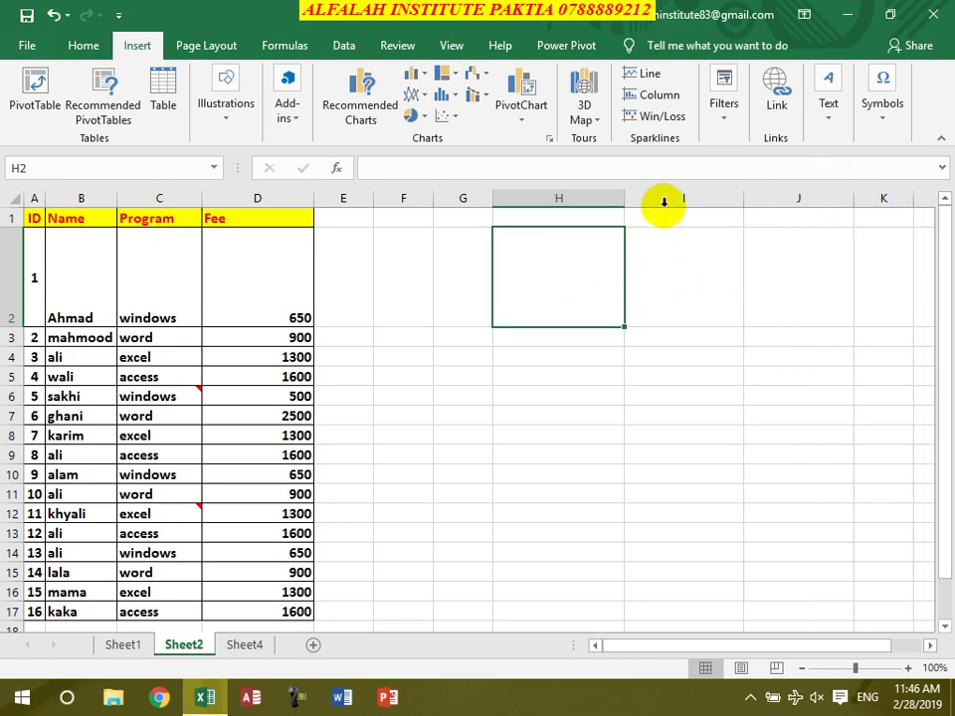
- Add a line sparkline of fees D2:D9 in H2 with an orange style
left_click(649, 74)
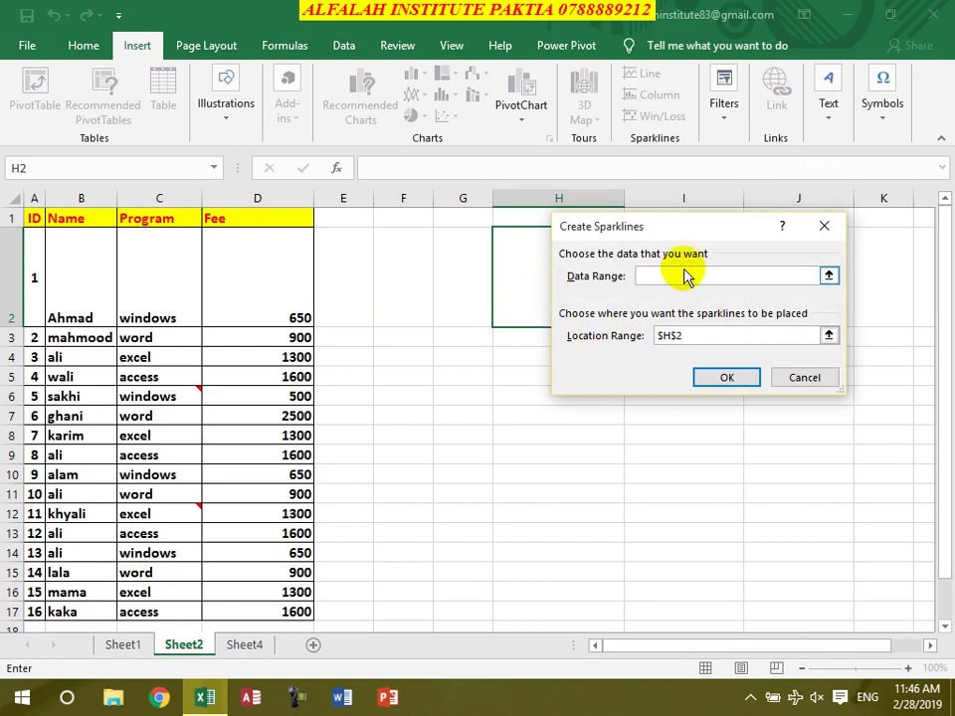
left_click_drag(281, 318, 260, 453)
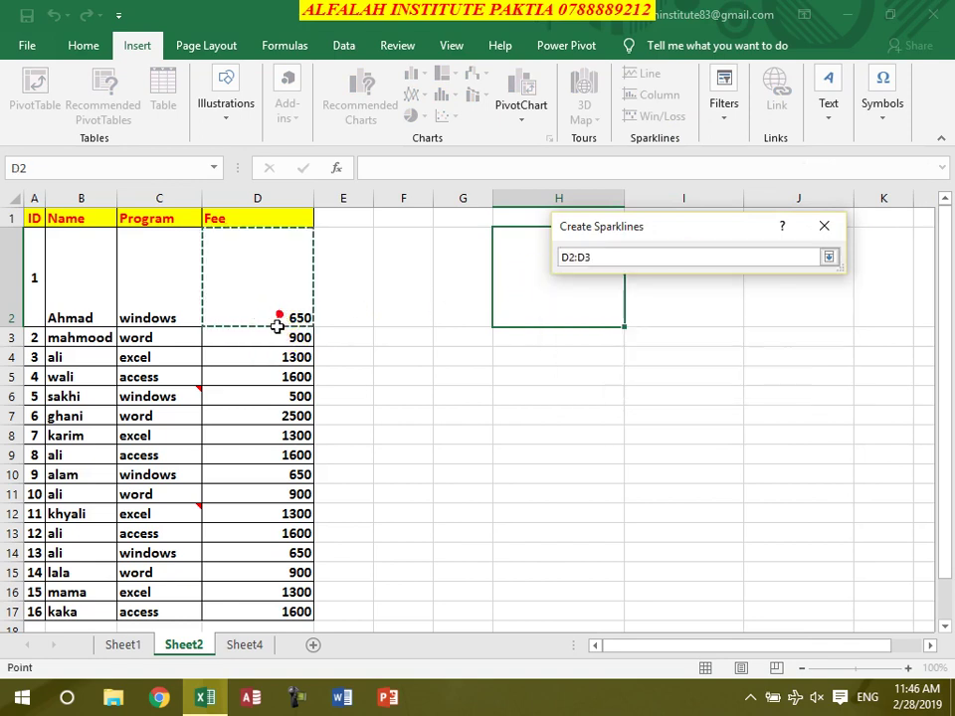
left_click(754, 379)
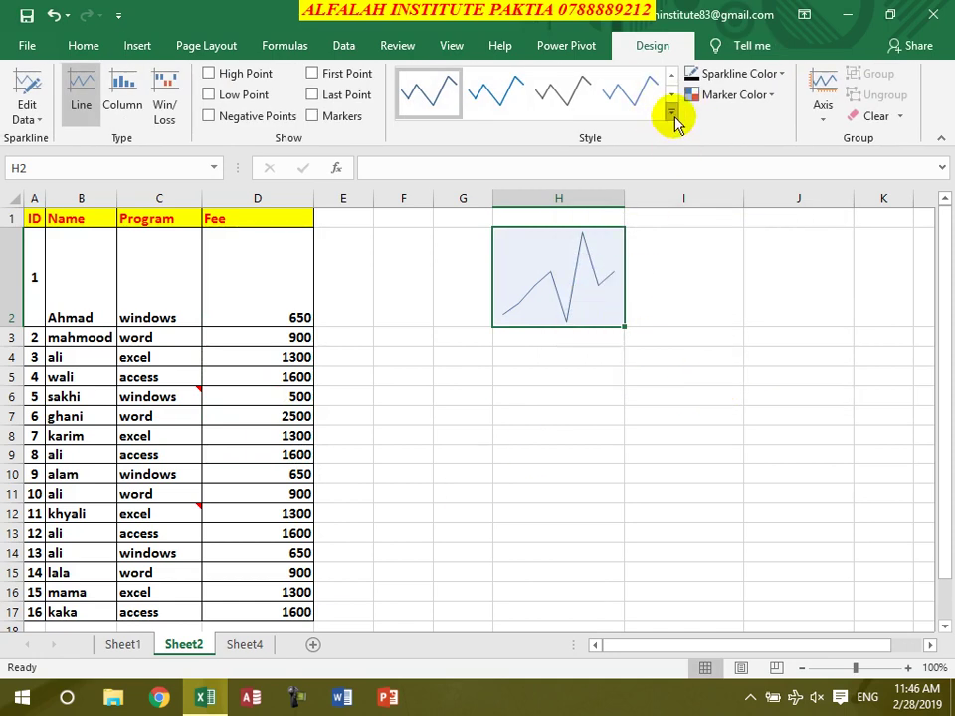
left_click(674, 116)
left_click(492, 149)
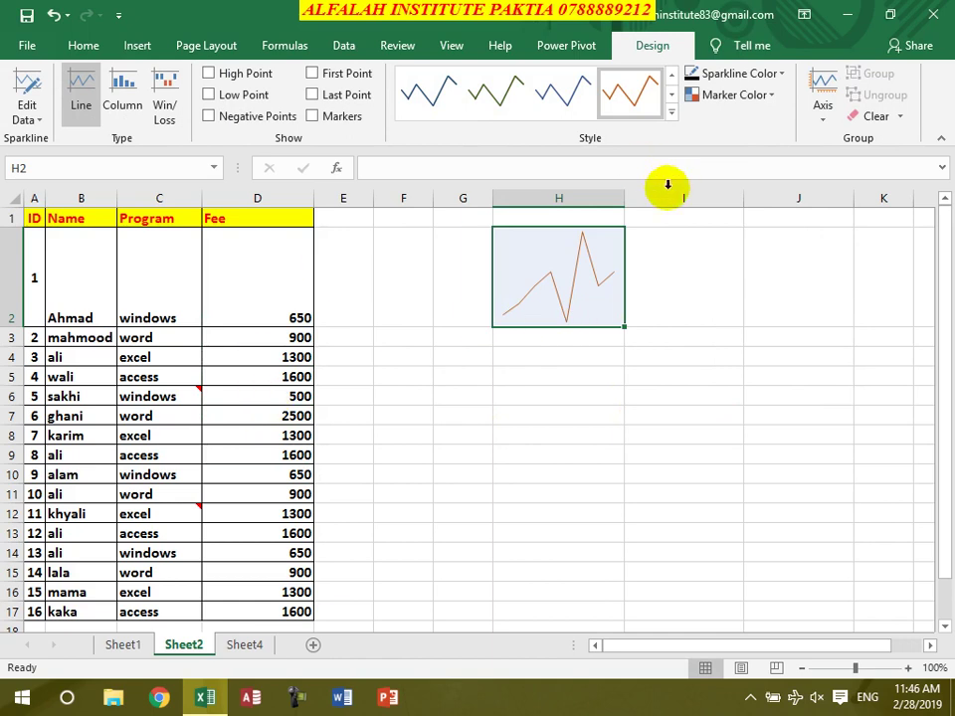
- Add a column sparkline of fees D2:D8 in cell I2
left_click(668, 282)
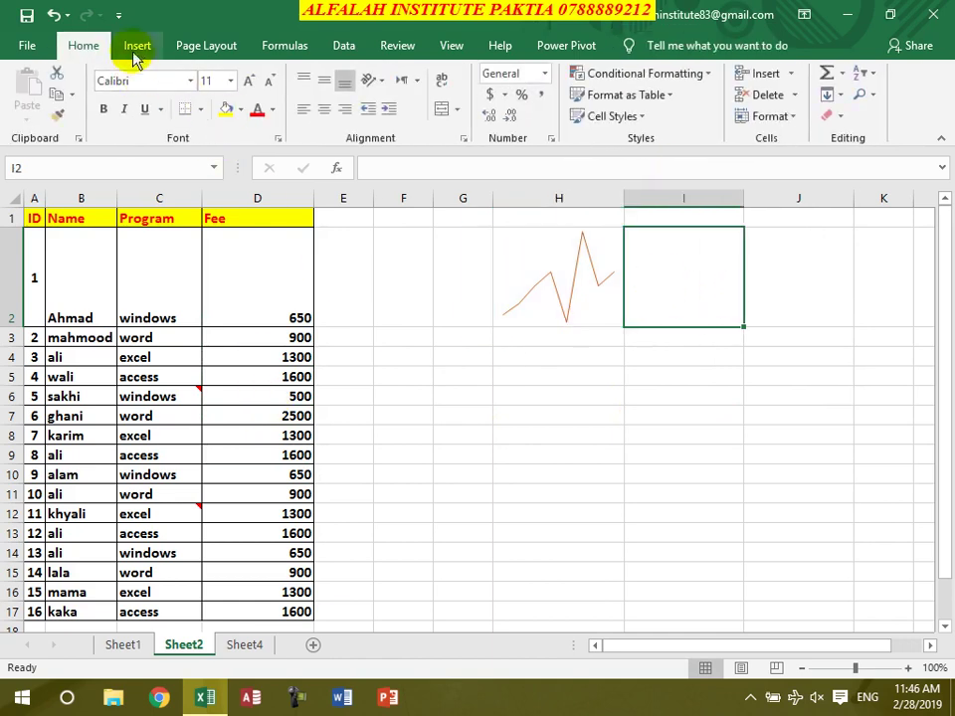
left_click(136, 45)
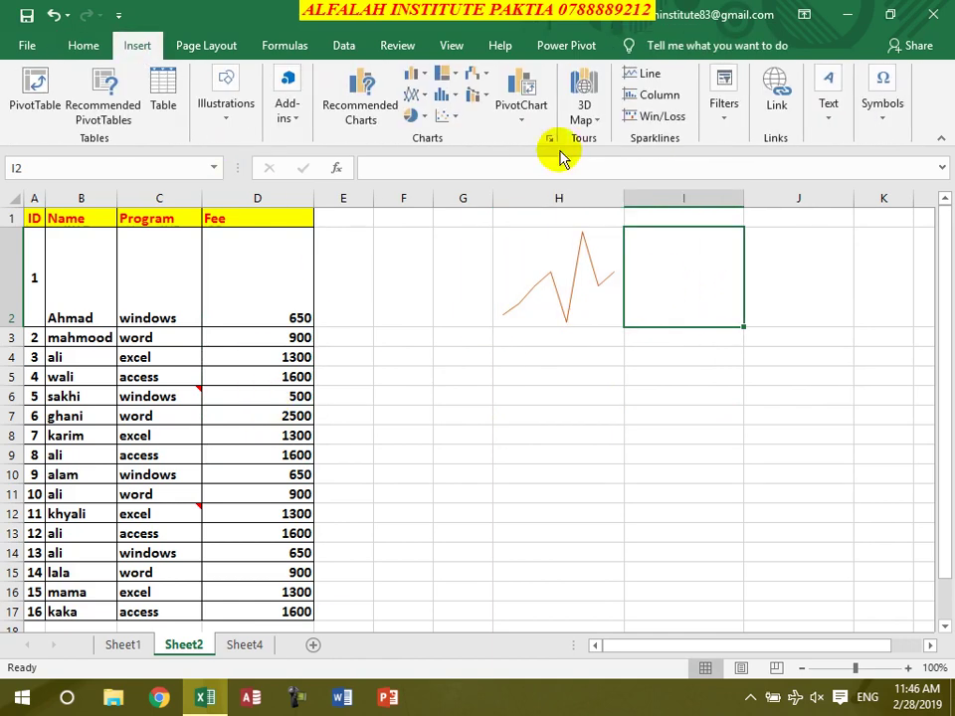
left_click(642, 95)
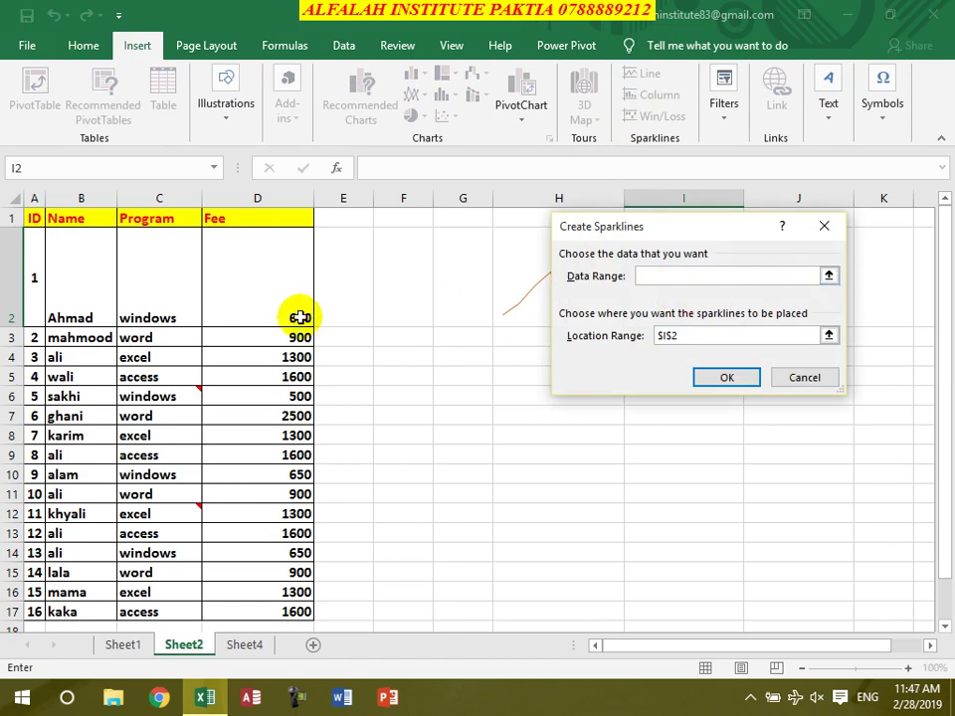
left_click_drag(299, 318, 243, 434)
left_click(716, 377)
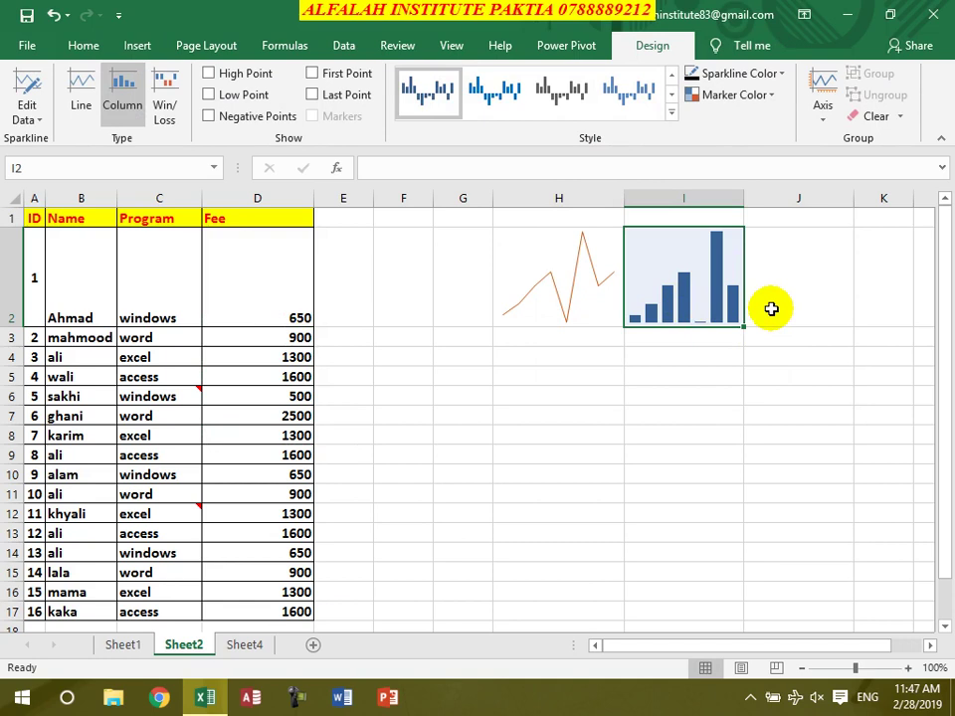
left_click(267, 358)
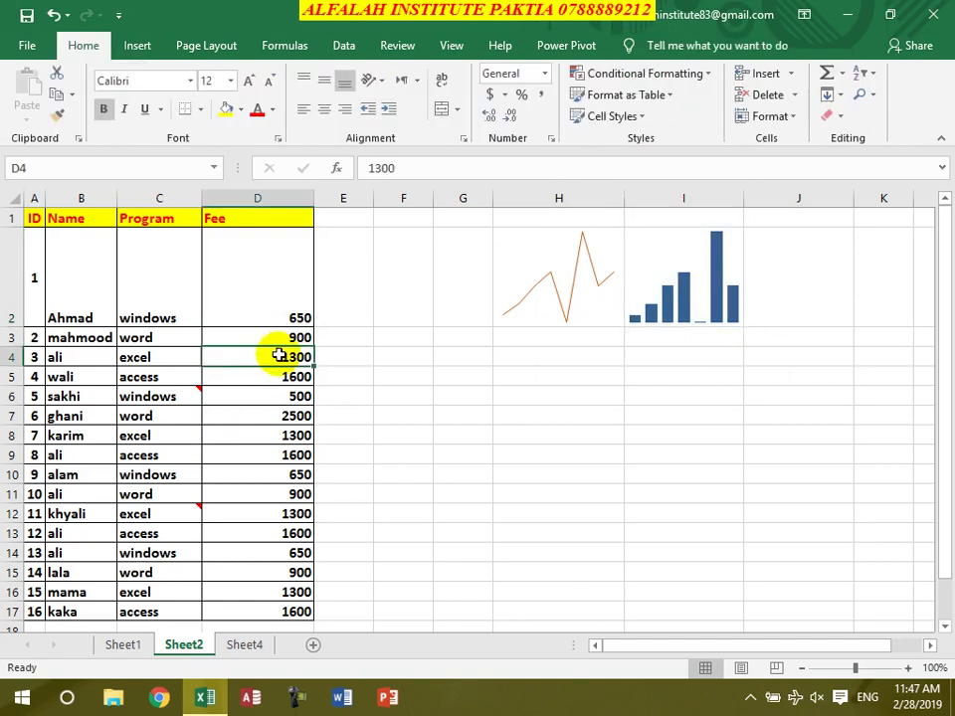
- Try entering -500 in D4; after validation rejects it, cancel so D4 keeps 1300
type("-5")
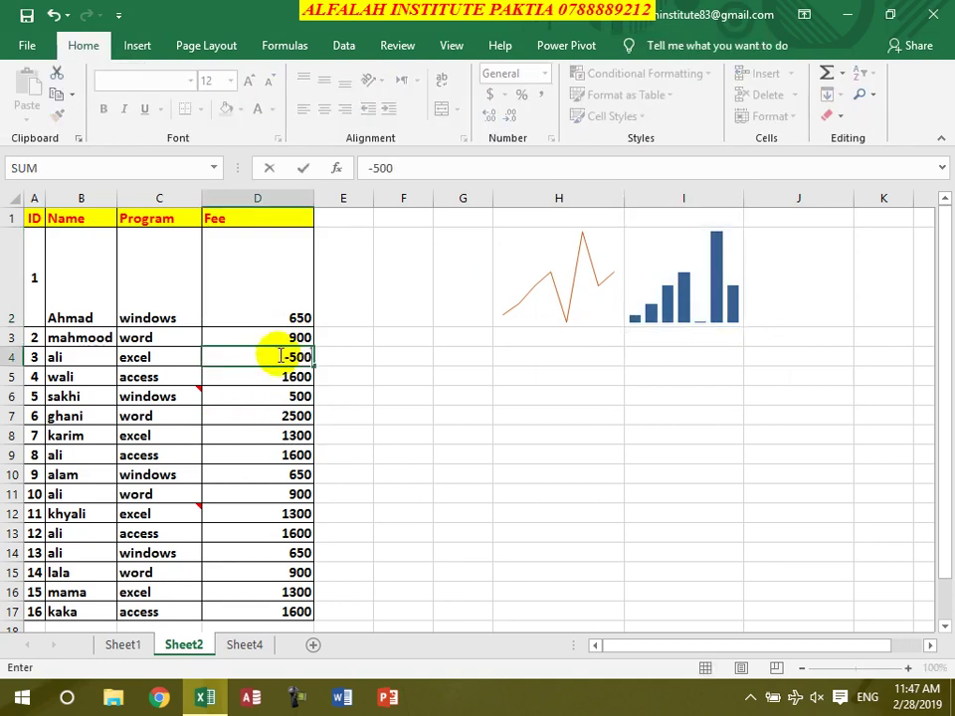
key("Return")
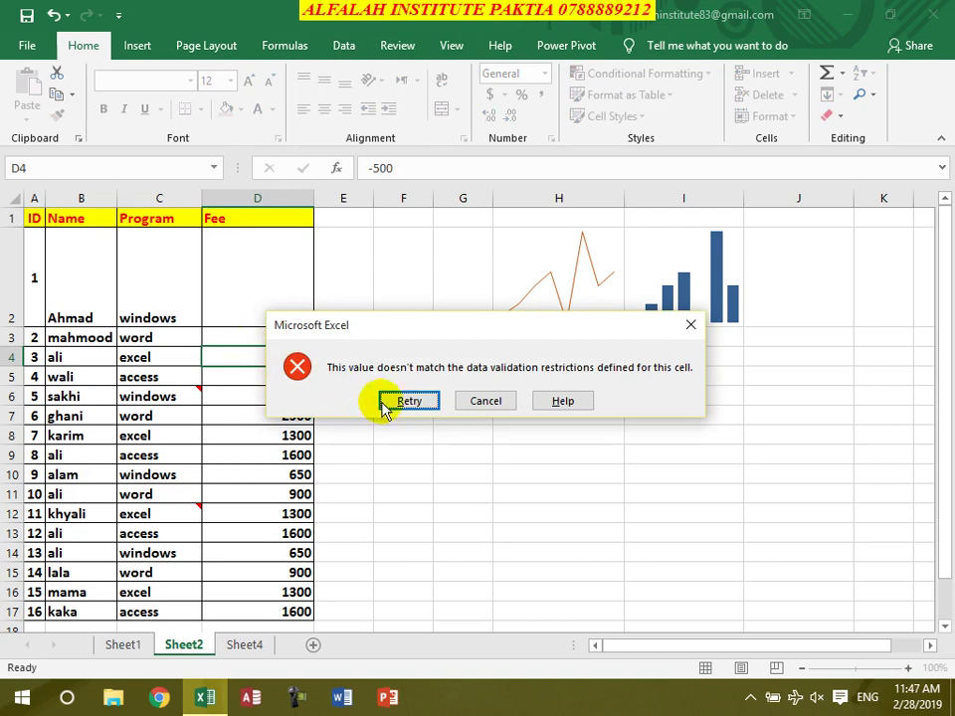
left_click(409, 402)
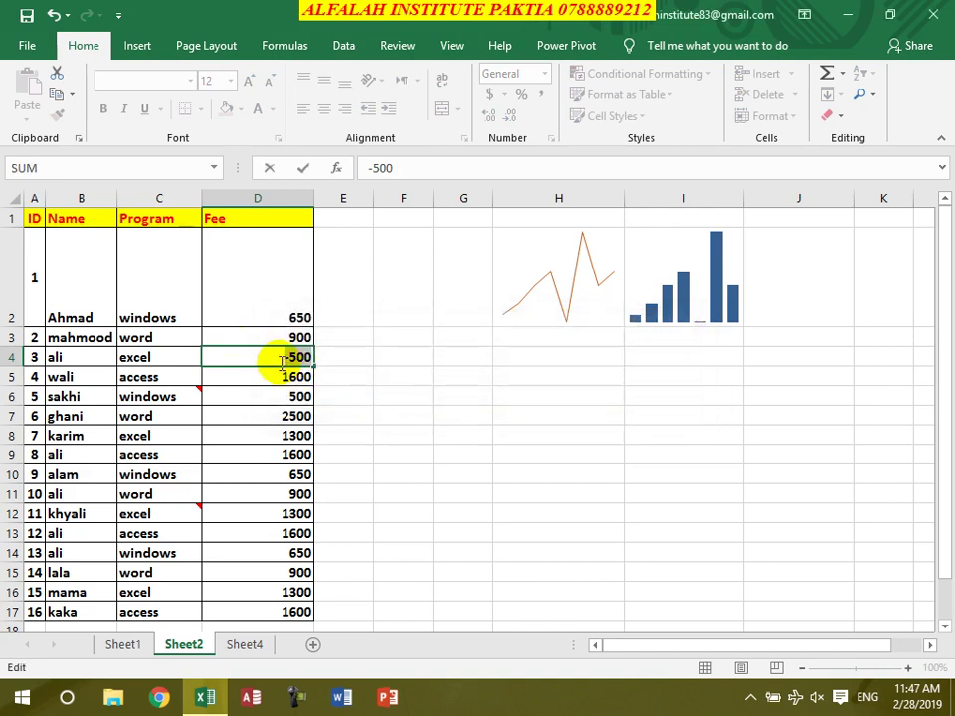
type("=")
left_click(259, 334)
left_click(267, 300)
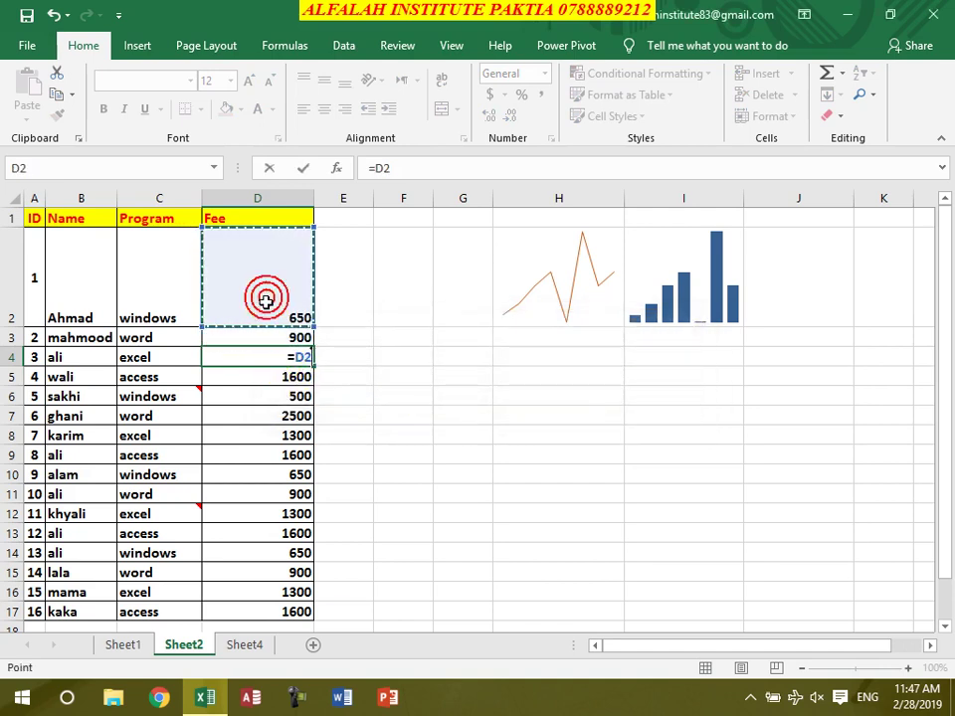
key("Escape")
- Set Data Validation on fees D2:D17 to allow Any value
left_click_drag(274, 300, 232, 607)
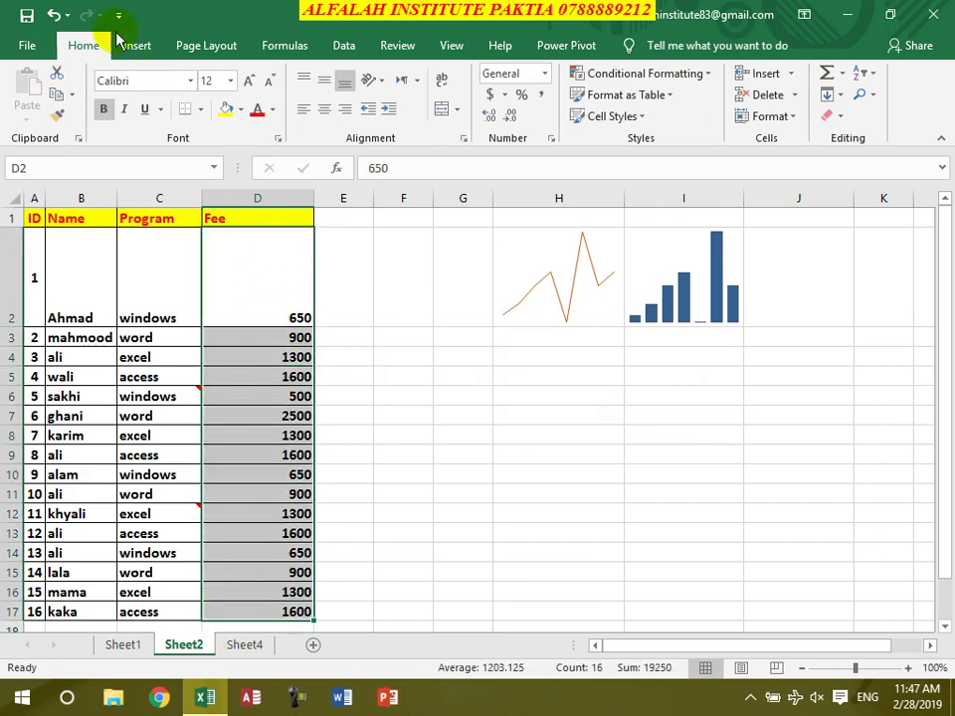
left_click(137, 46)
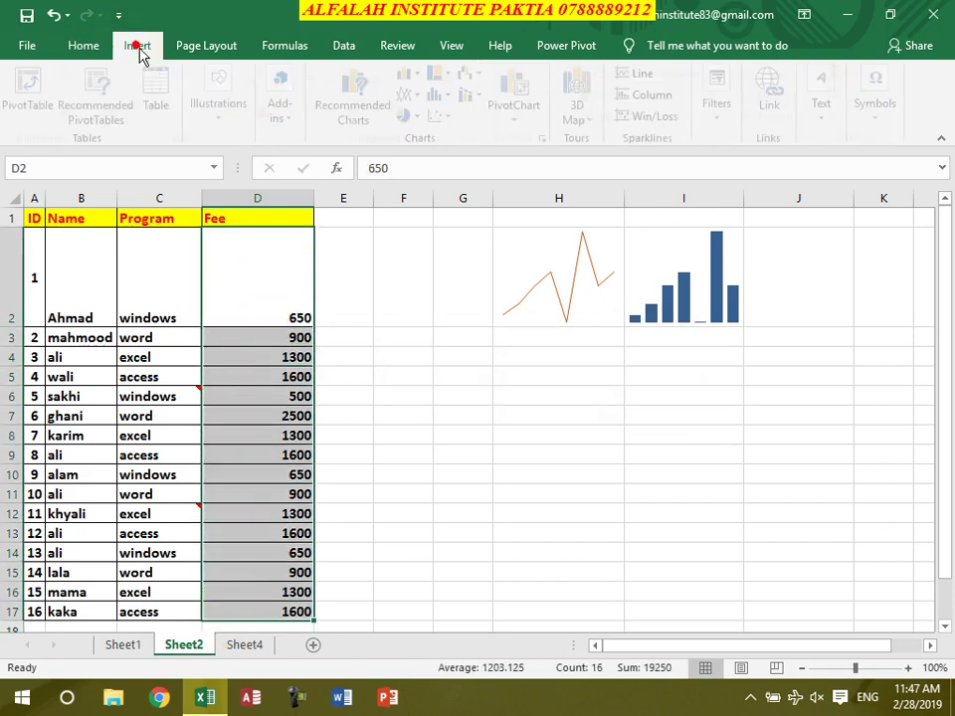
left_click(344, 45)
left_click(644, 118)
left_click(620, 235)
left_click(597, 246)
left_click(758, 402)
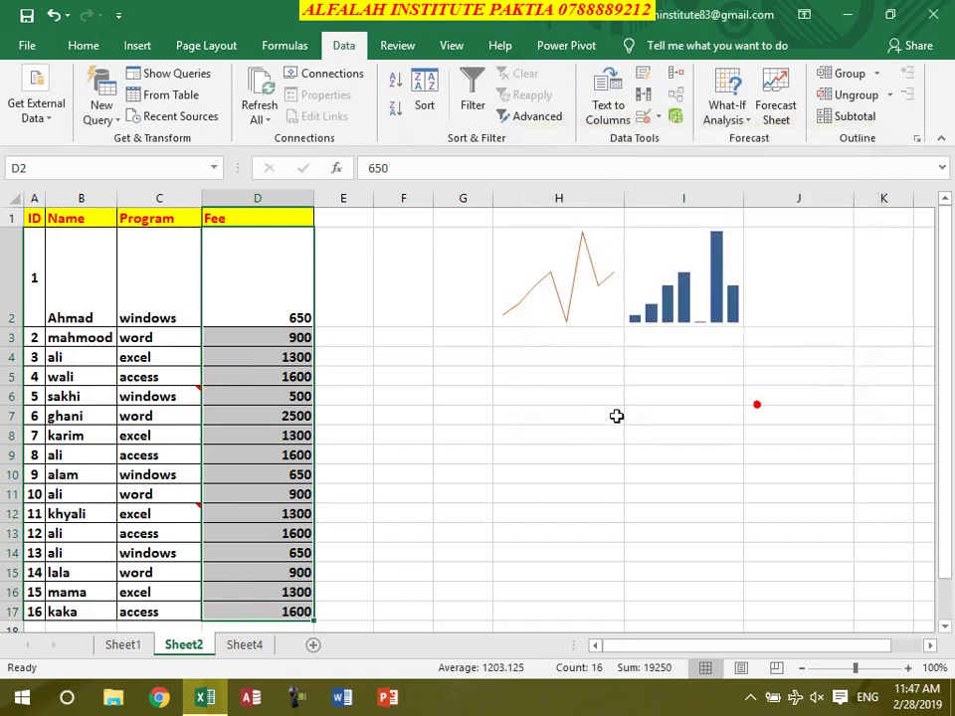
- Enter -500 as the fee in D4 so the sparklines dip below zero
left_click(257, 318)
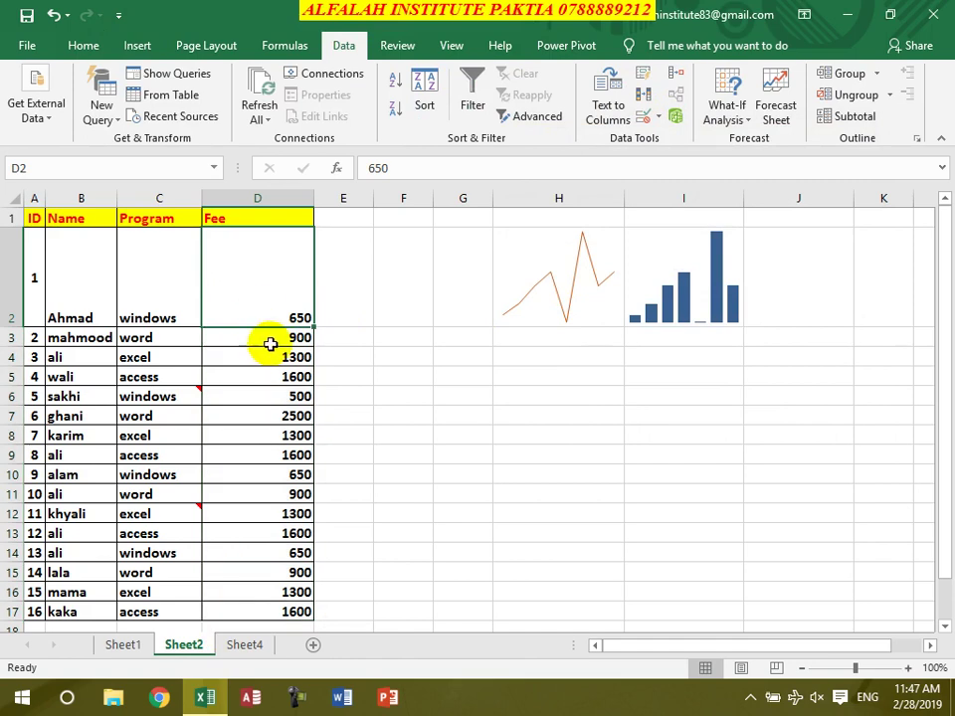
left_click(271, 358)
type("-5")
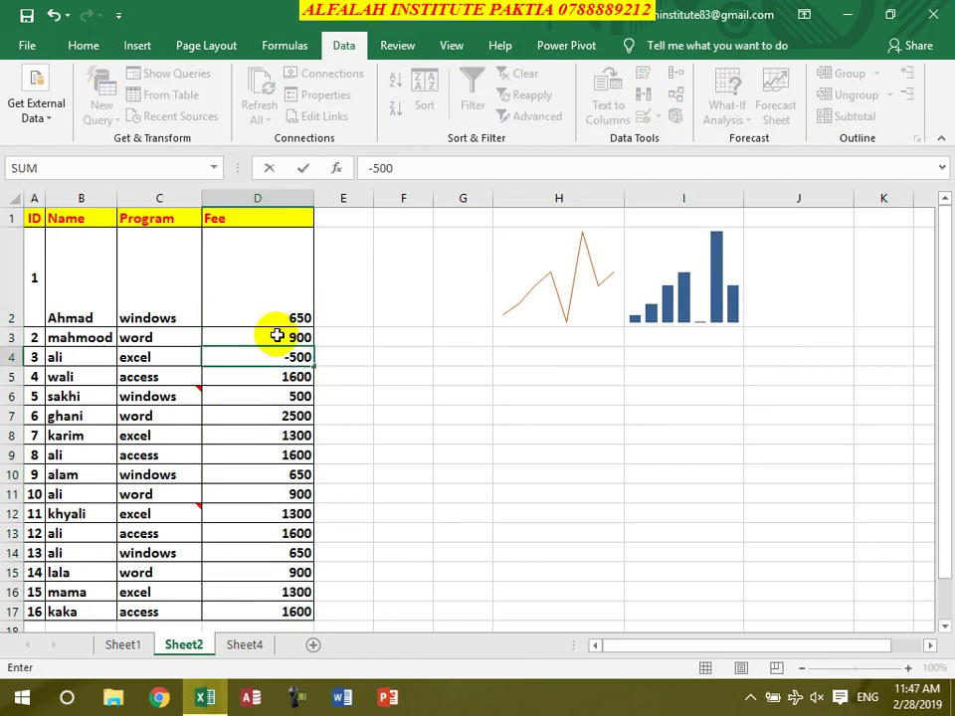
key("Return")
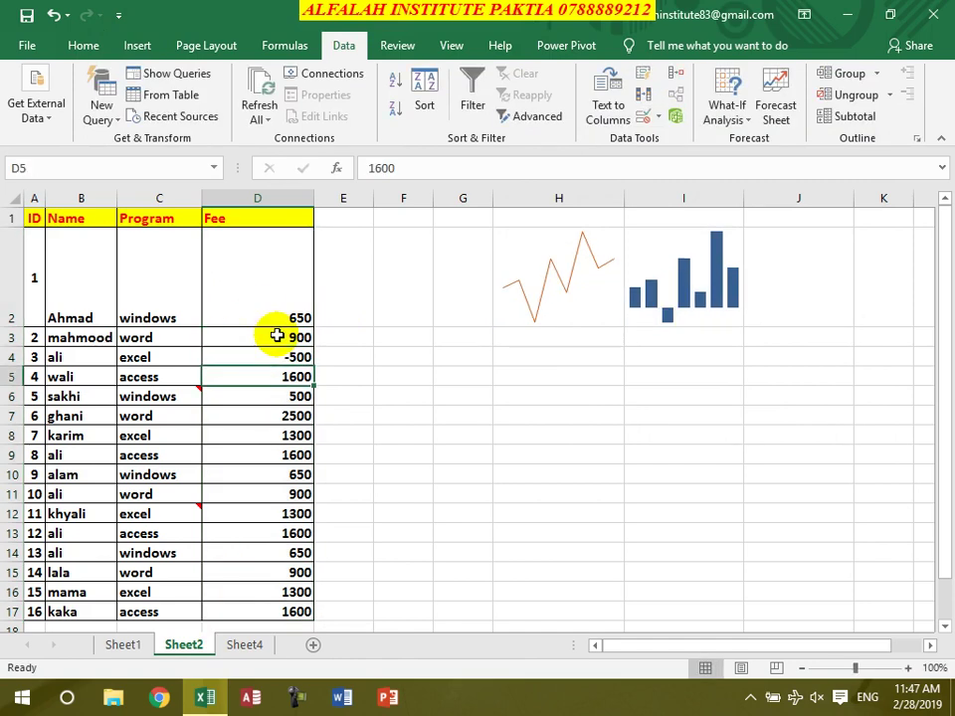
left_click(812, 299)
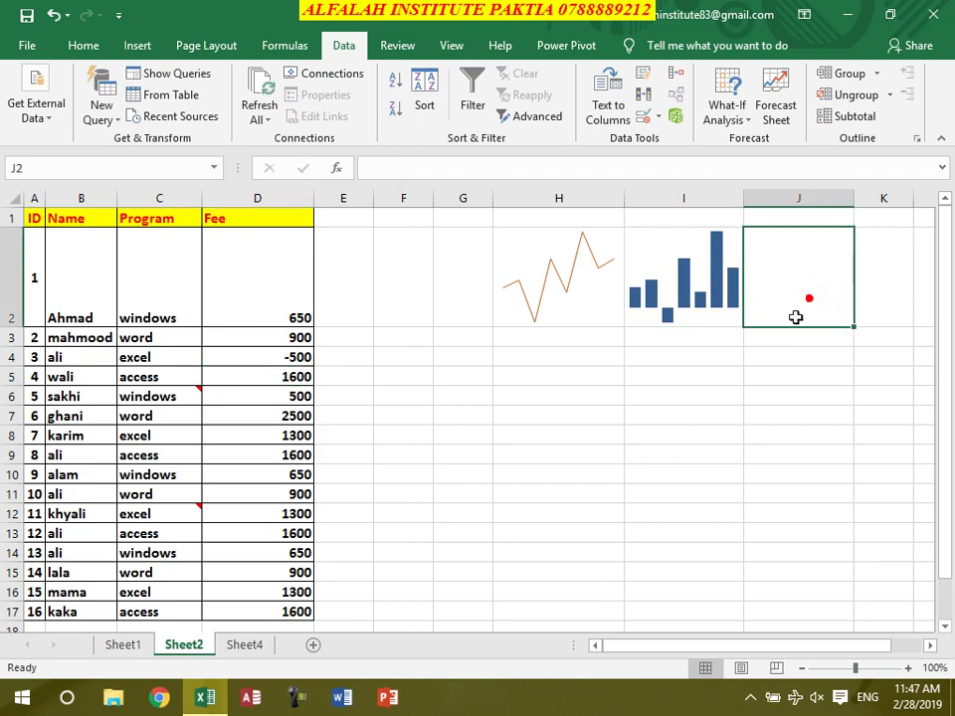
- Insert a win/loss sparkline in J2 from fees D2:D7, showing -500 in red
left_click(137, 45)
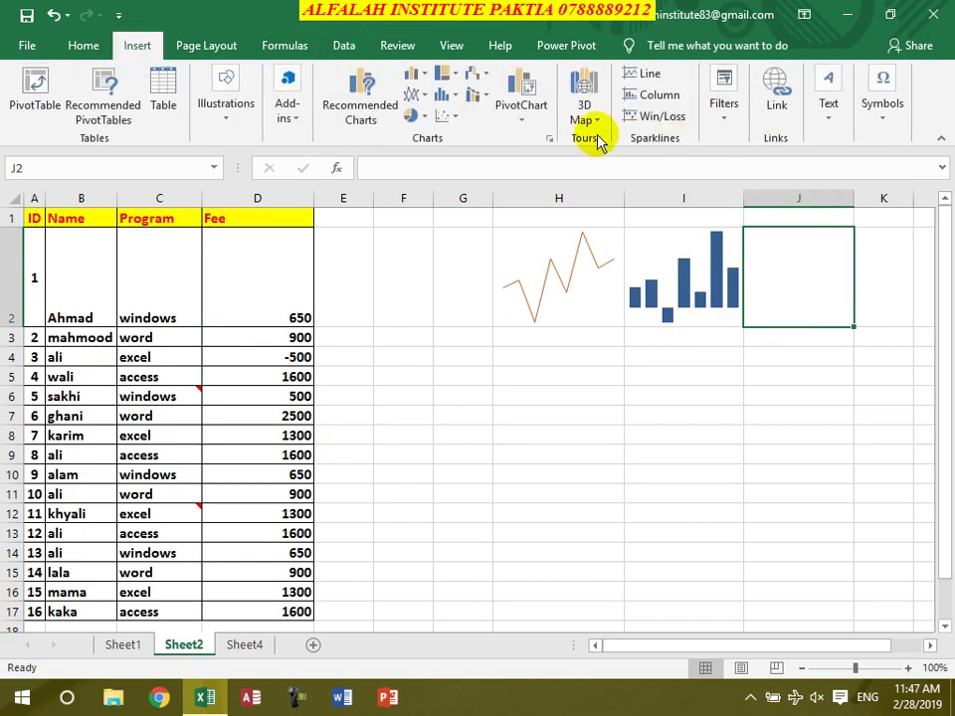
left_click(660, 120)
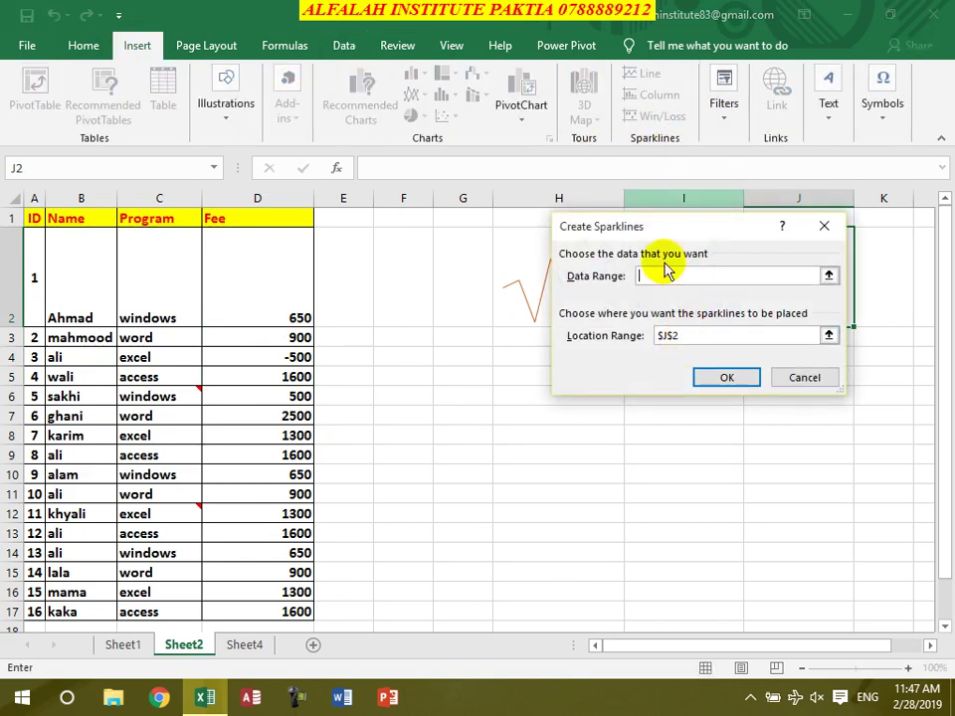
left_click_drag(718, 239, 604, 350)
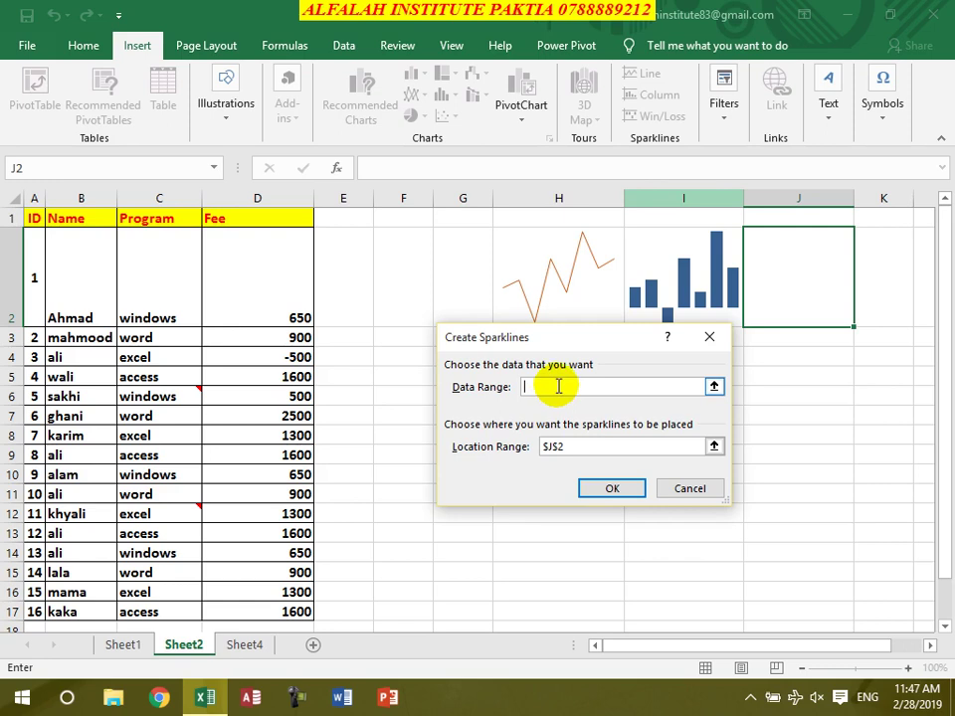
left_click_drag(287, 312, 256, 420)
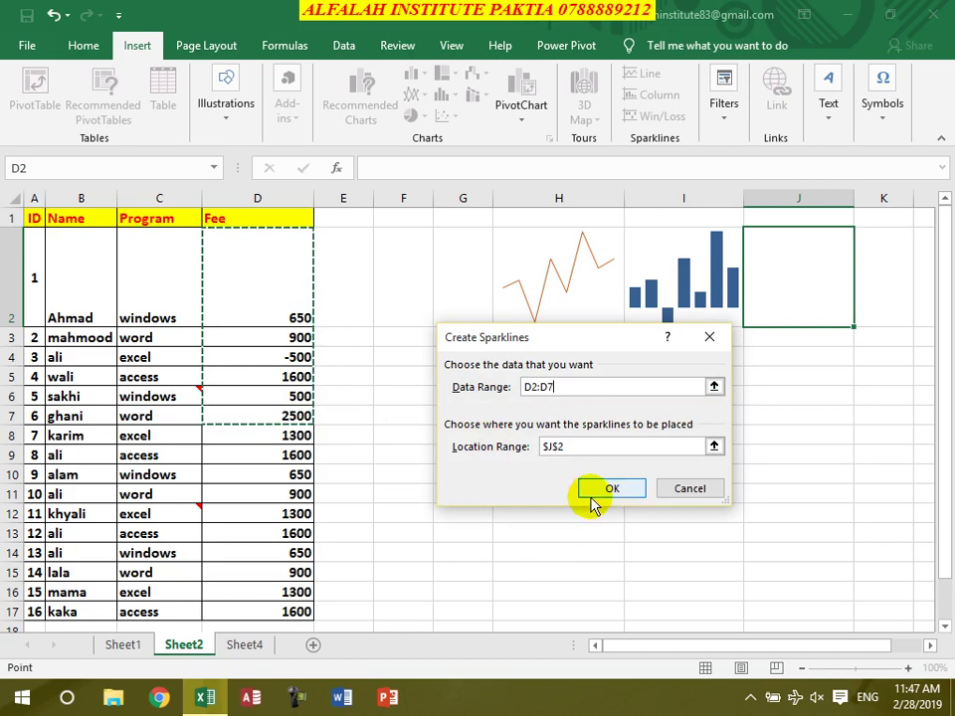
left_click(600, 490)
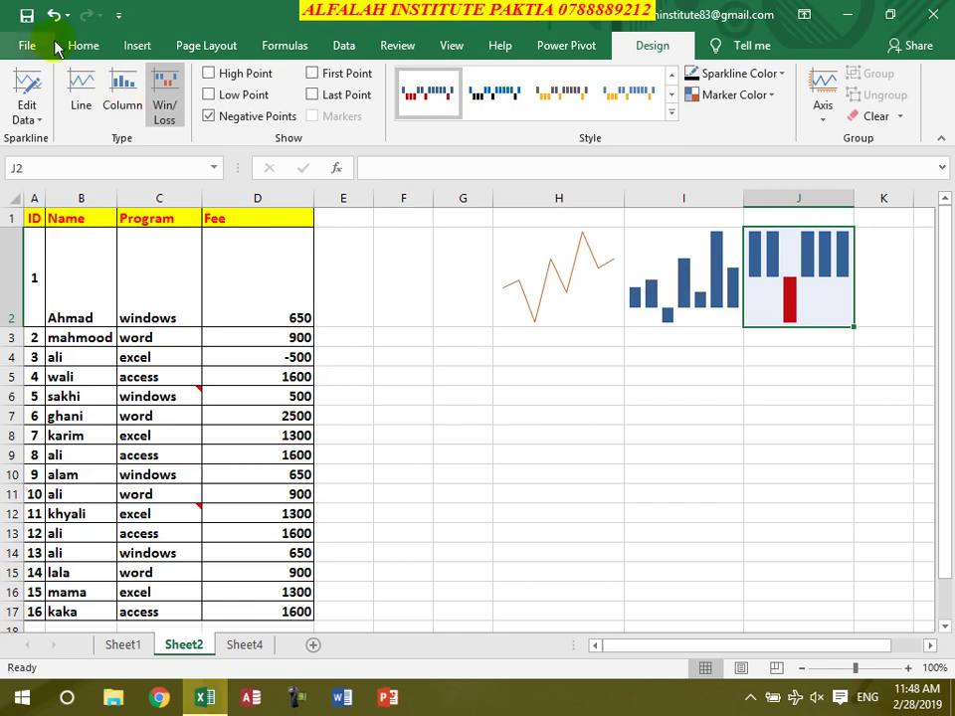
left_click(136, 49)
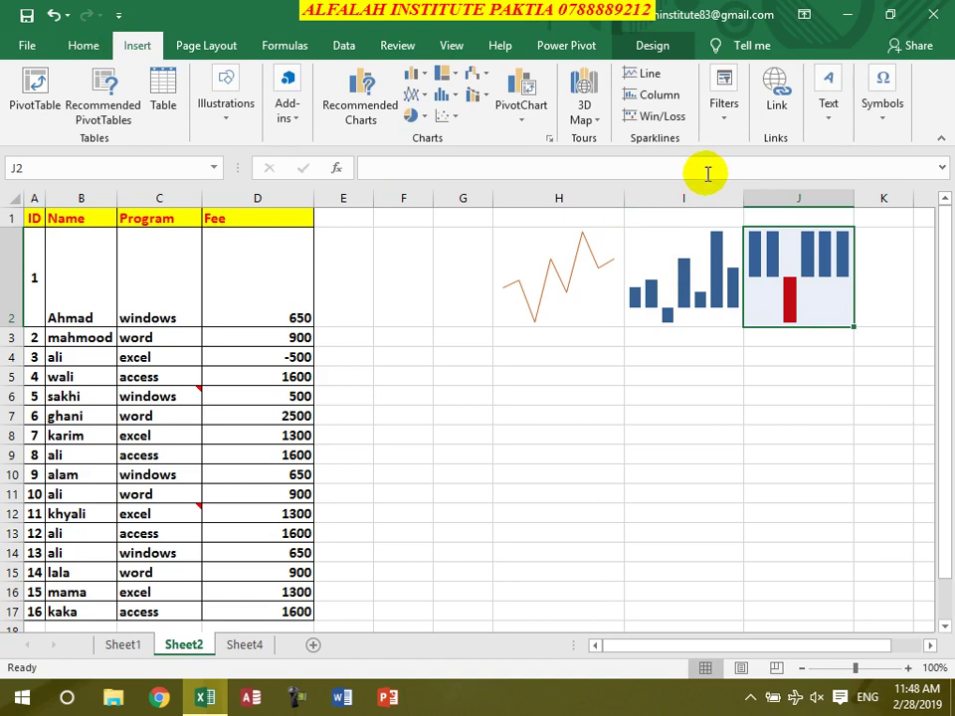
- Open and close the Filters options, then close Excel, reaching the save prompt for Practice1.xlsx
left_click(727, 119)
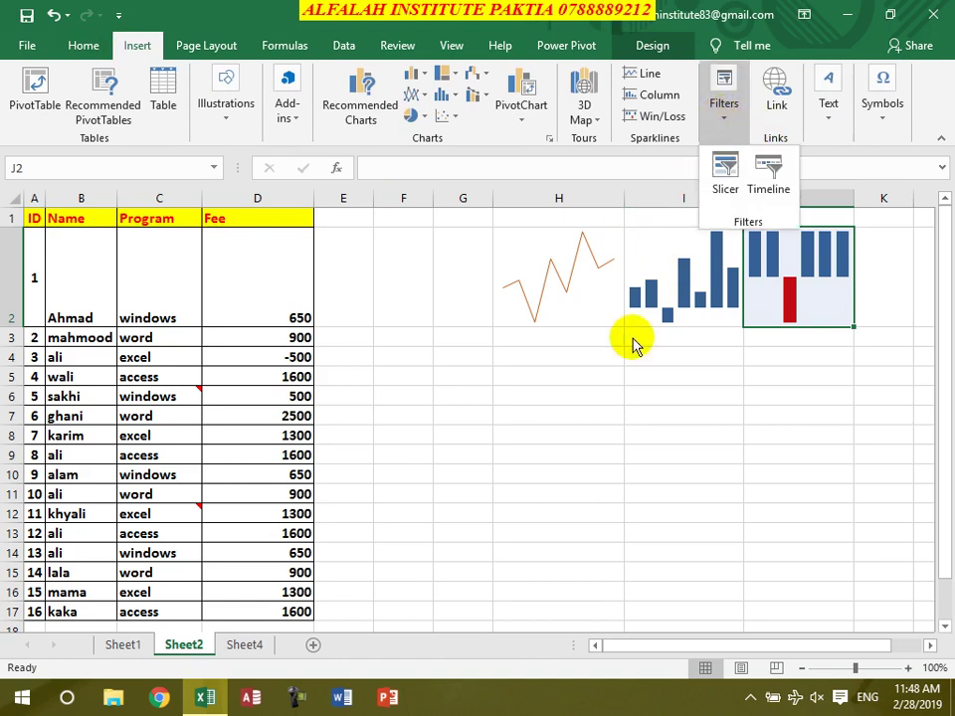
left_click(806, 250)
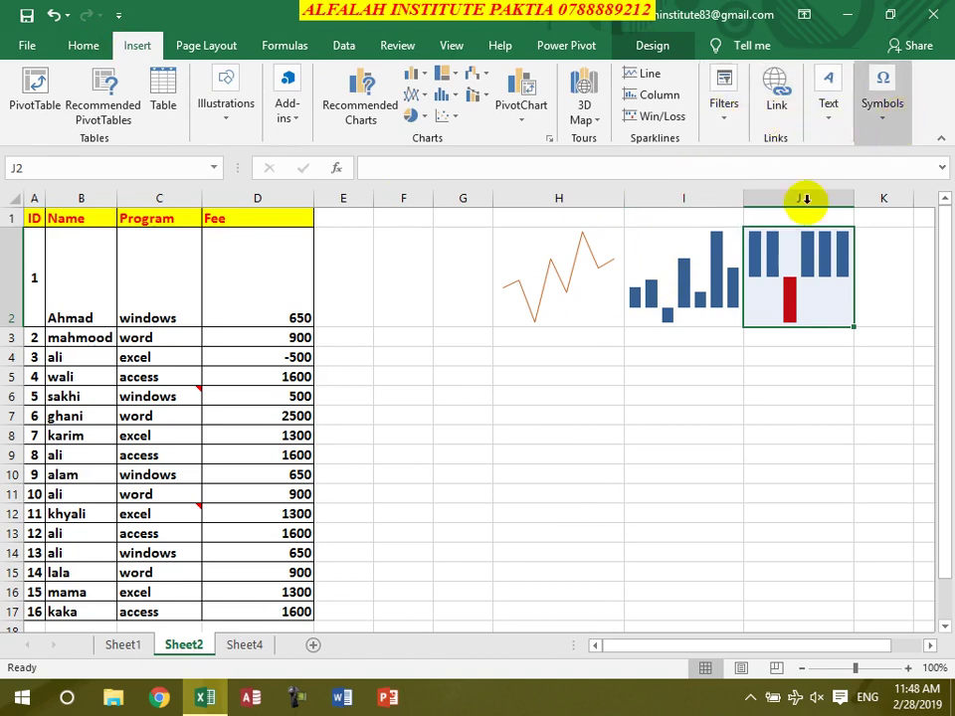
left_click(933, 14)
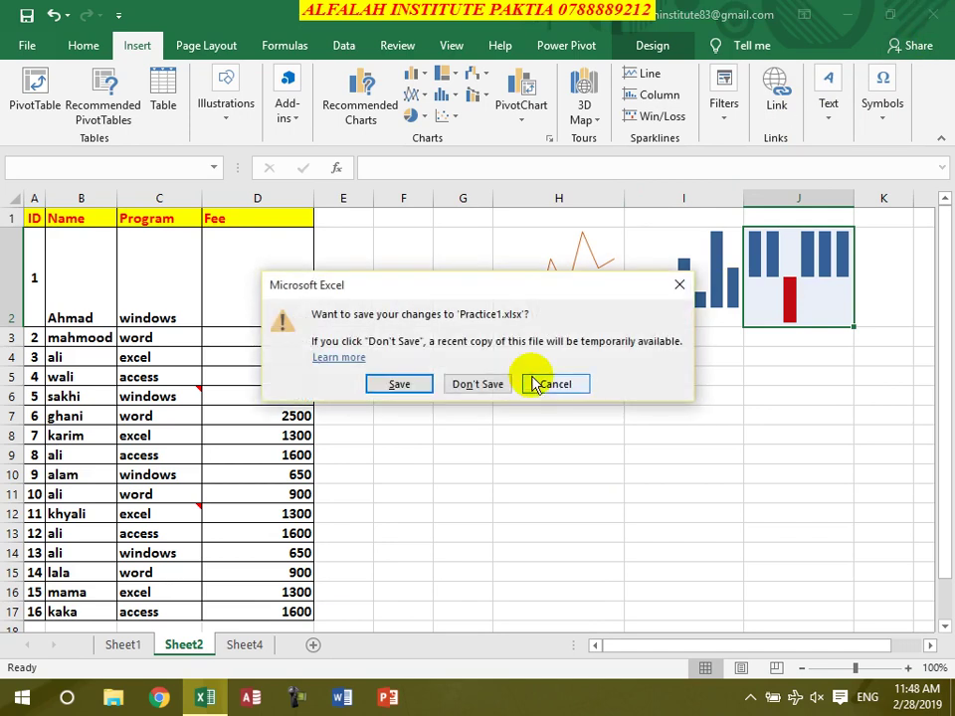